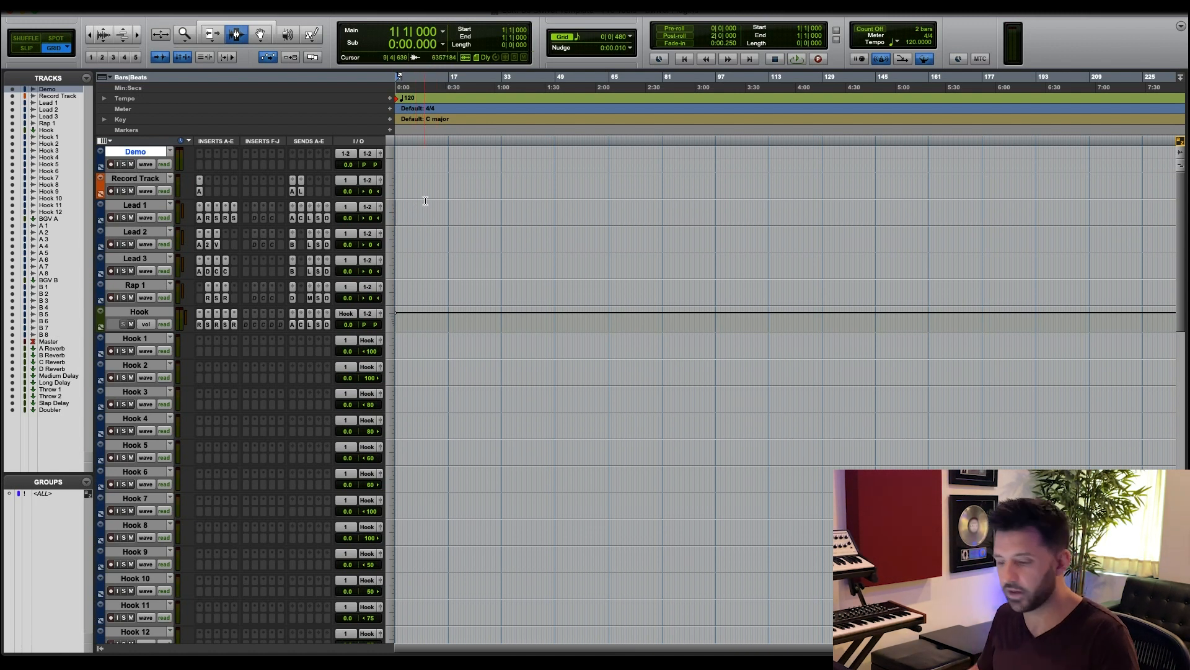
Select the Demo track, then Record Track, and inspect the Auto-Tune Pro insert on Record Track.
click(158, 151)
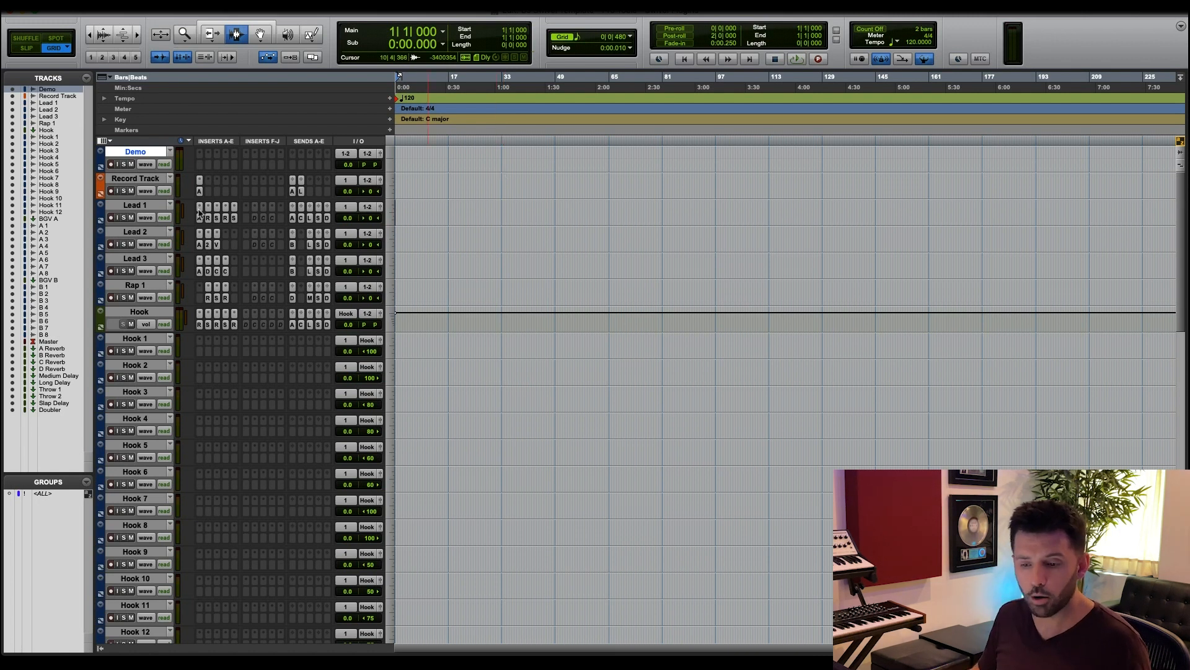
click(155, 181)
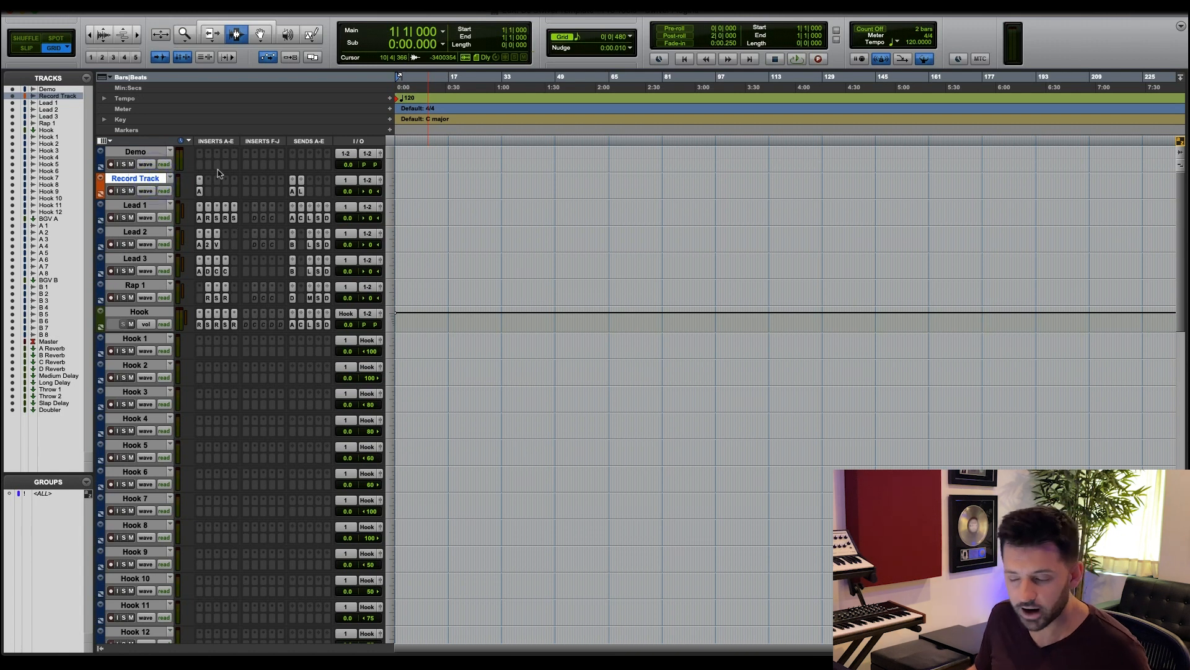
click(199, 191)
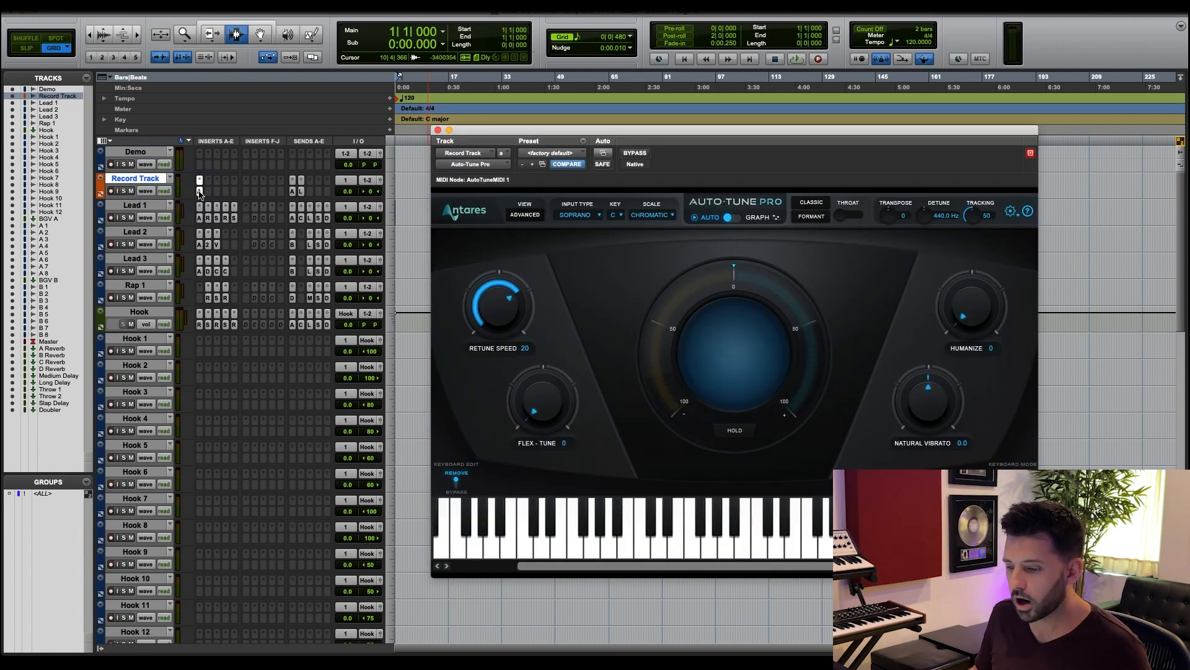
click(199, 191)
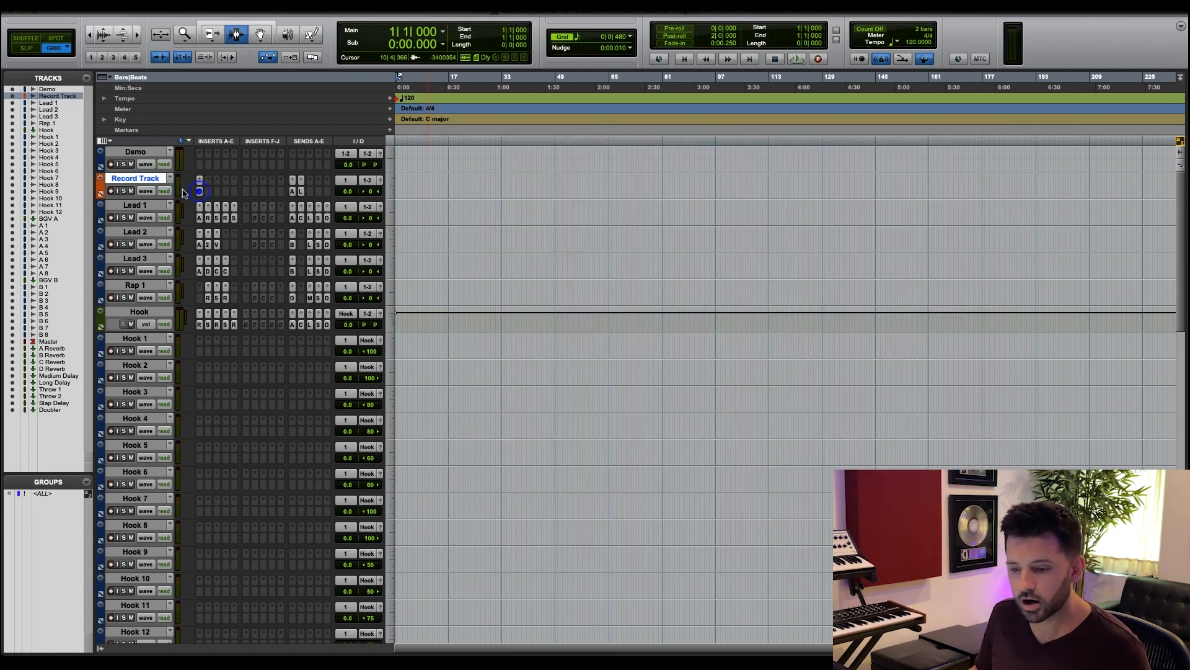
Inspect Record Track's Long Delay send and open its A Reverb send.
click(301, 191)
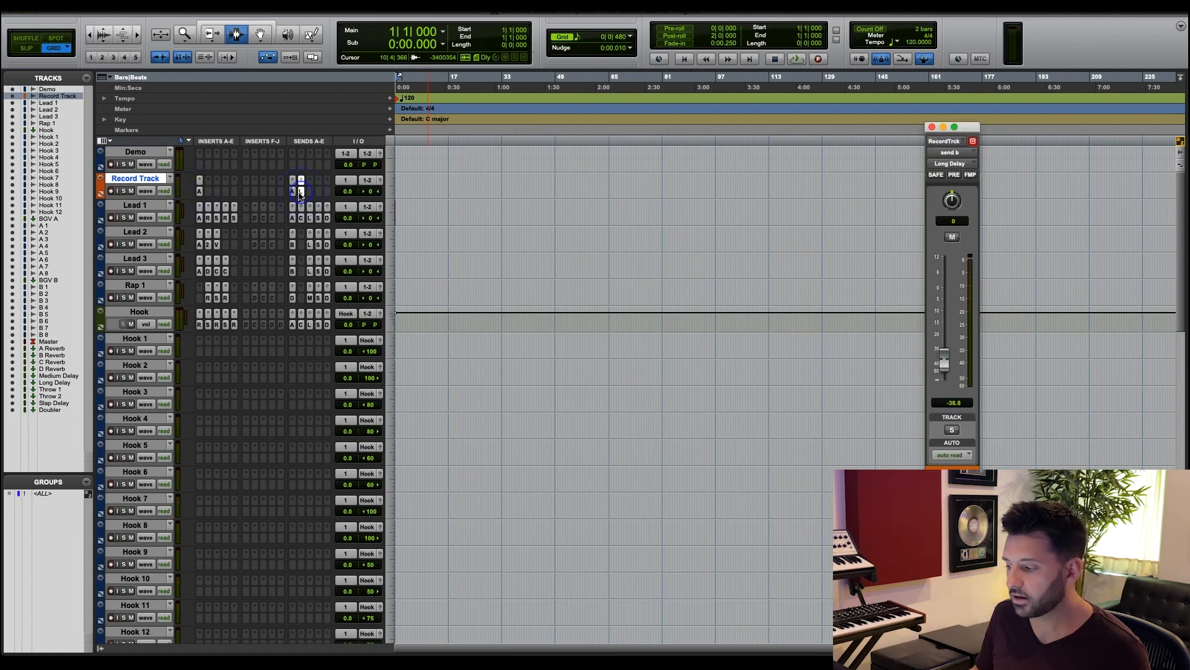
click(302, 191)
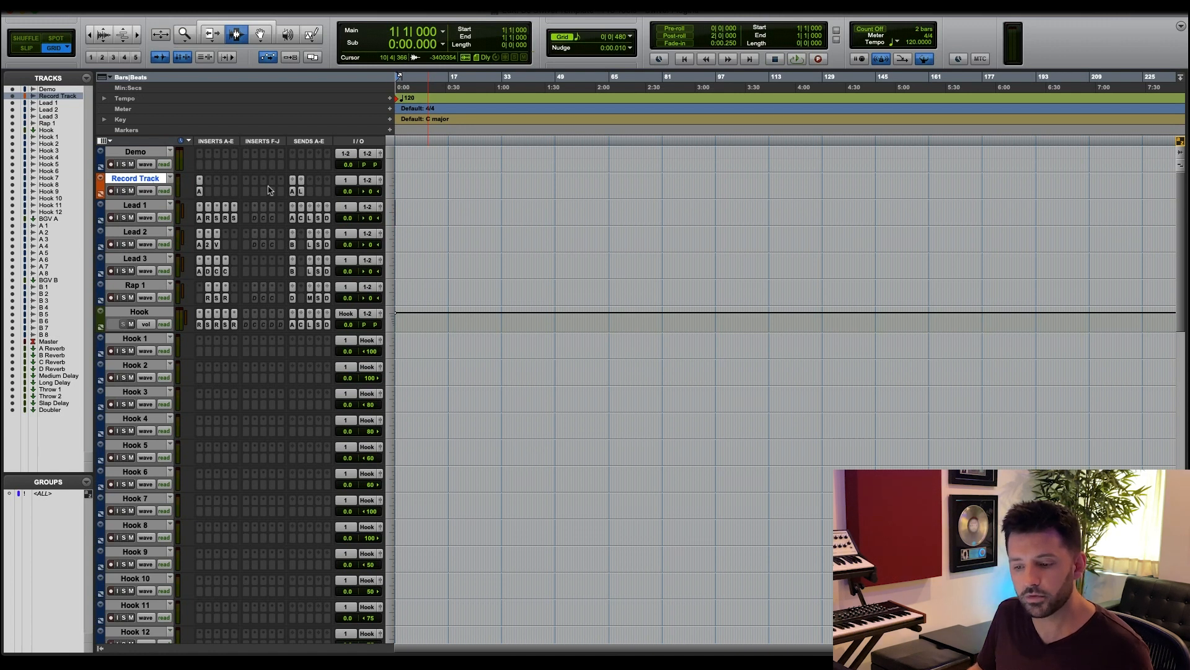
click(293, 191)
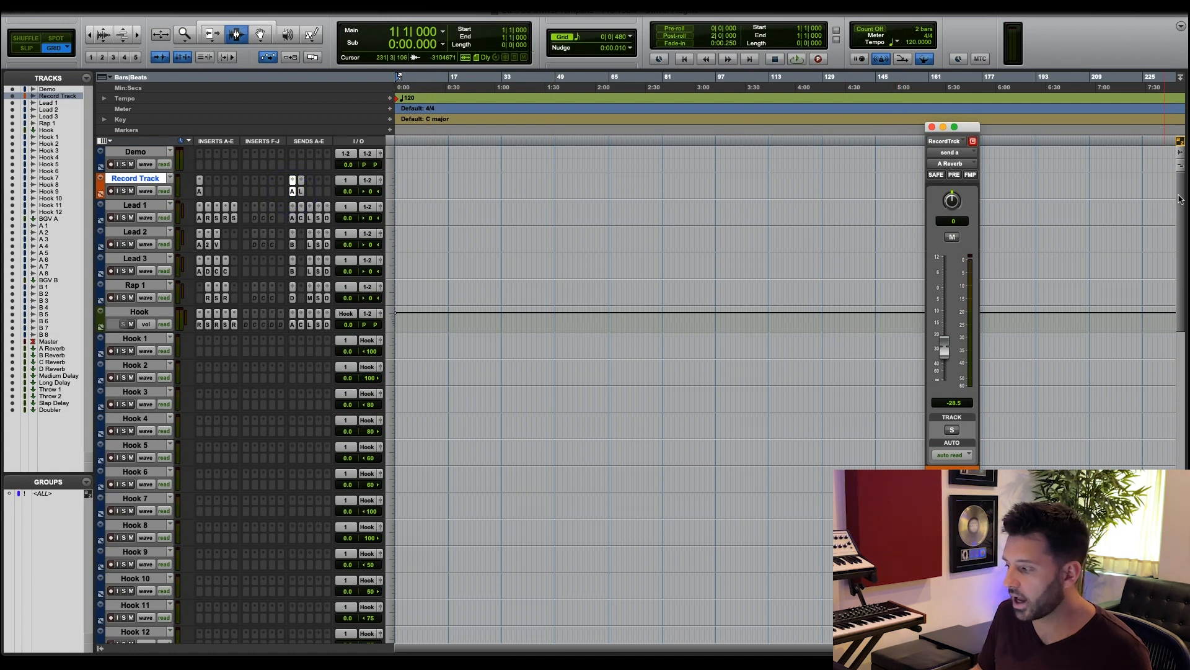
Select the effect return tracks from A Reverb through Doubler and examine the bus choices for Record Track's A Reverb send.
drag(1180, 198, 1181, 450)
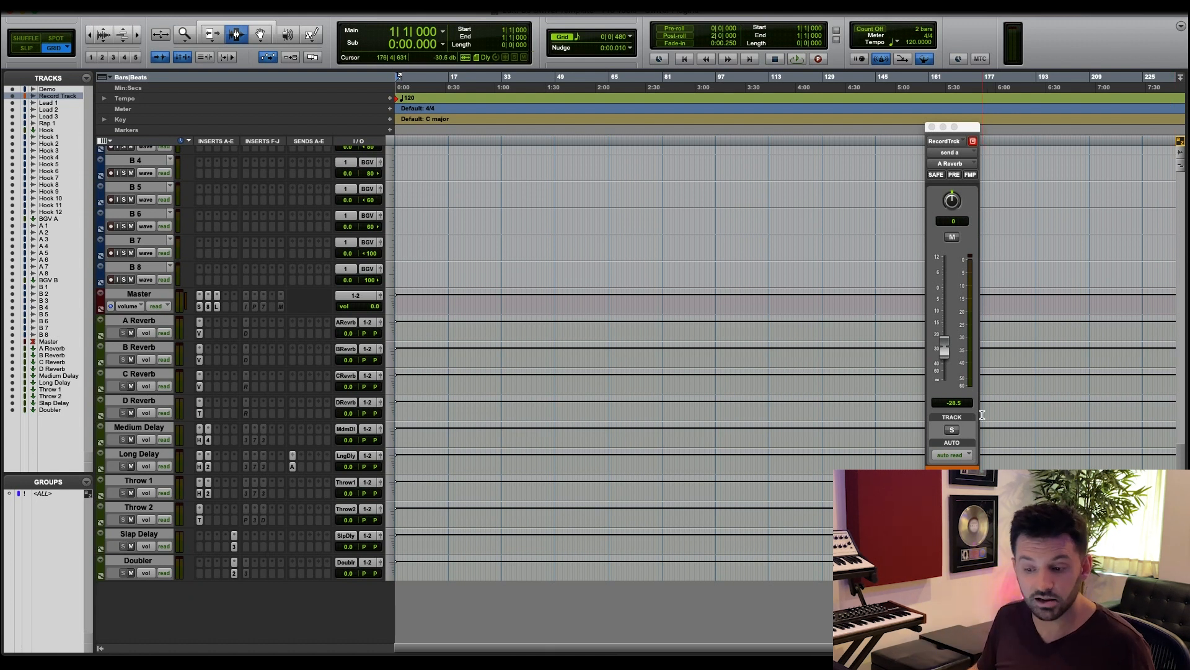
click(149, 323)
shift+click(139, 561)
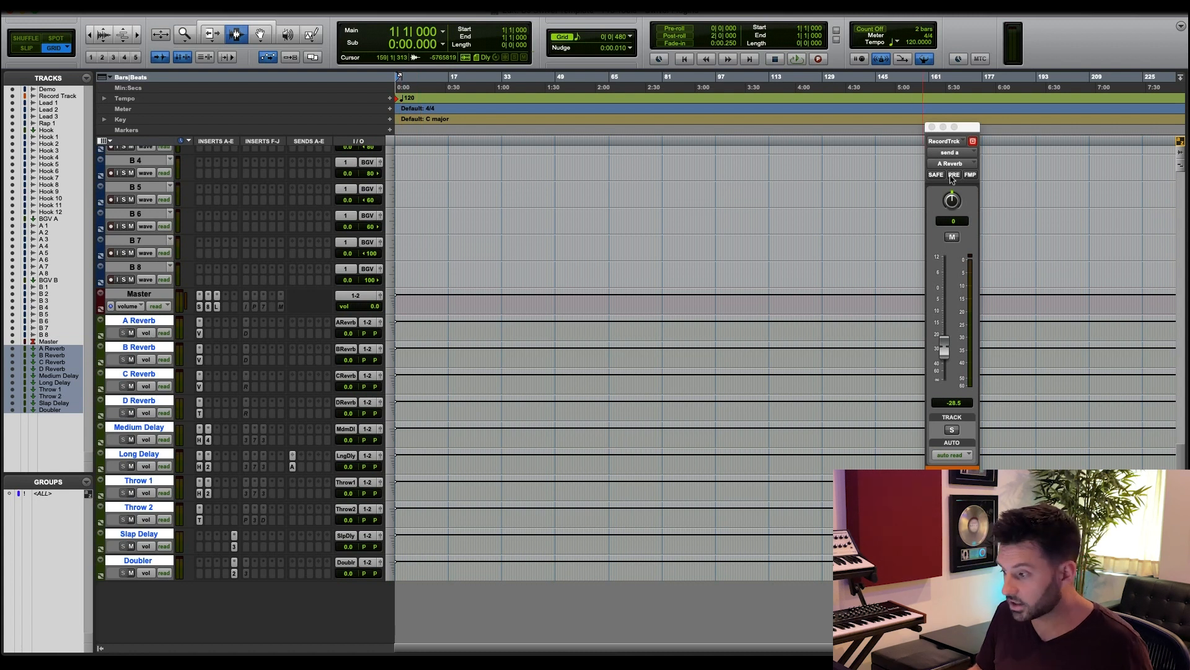
click(958, 165)
mouse_move(959, 166)
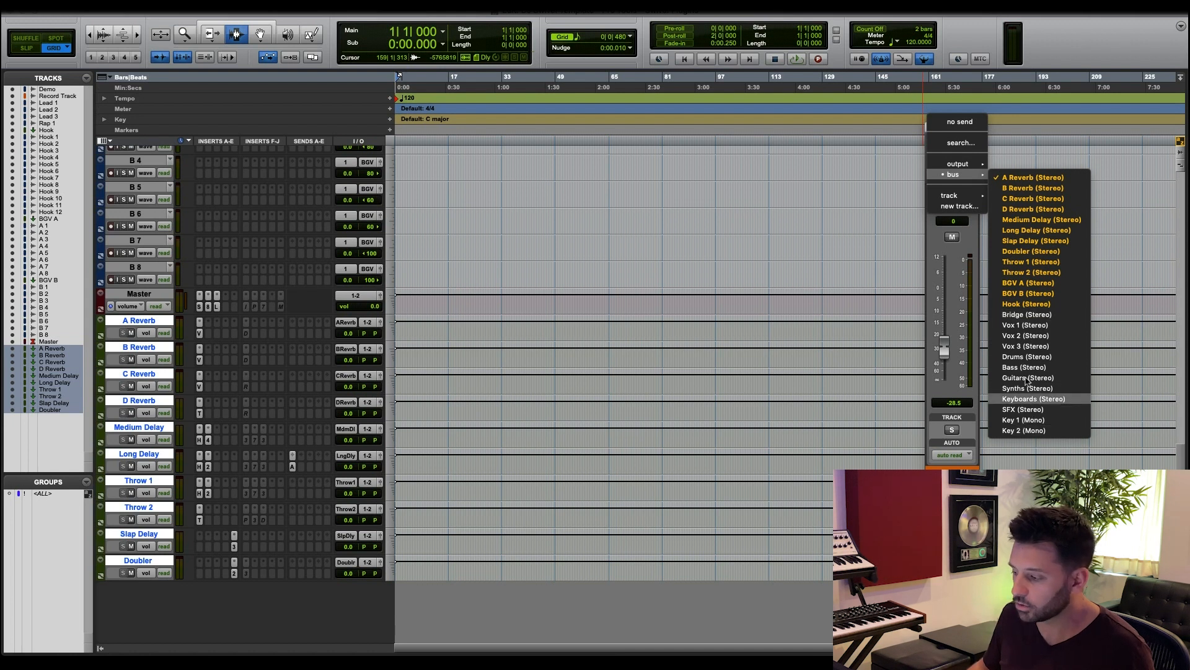
click(551, 369)
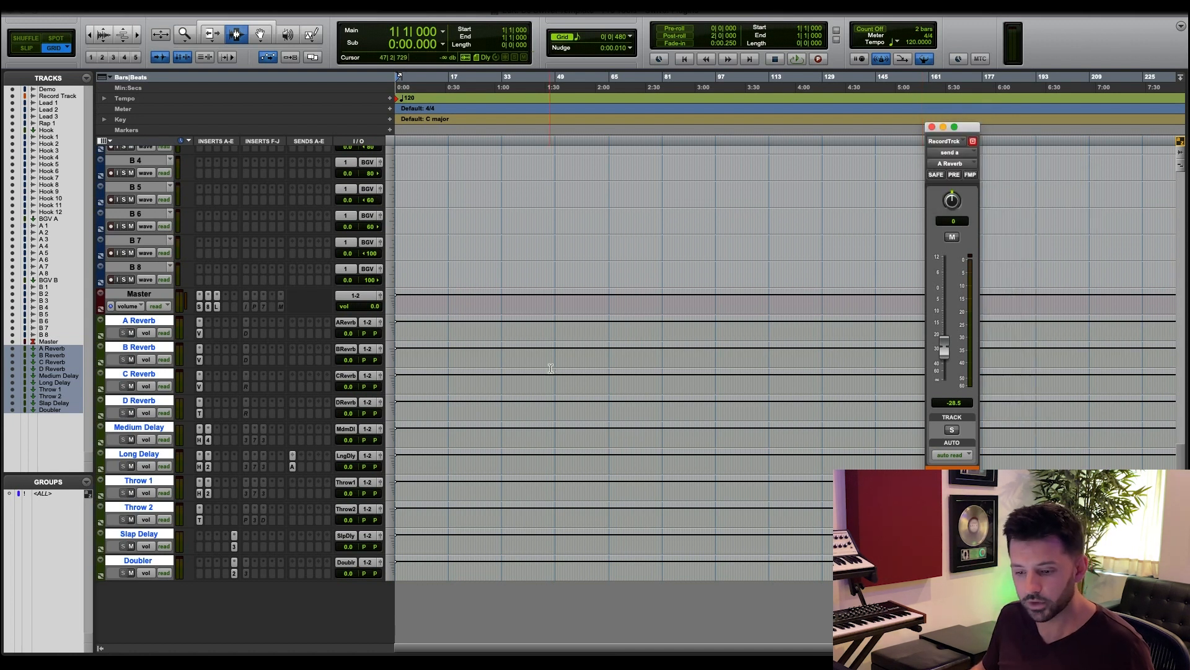
Inspect the ValhallaVintageVerb settings on the A Reverb track, leaving the plug-in window closed.
click(129, 319)
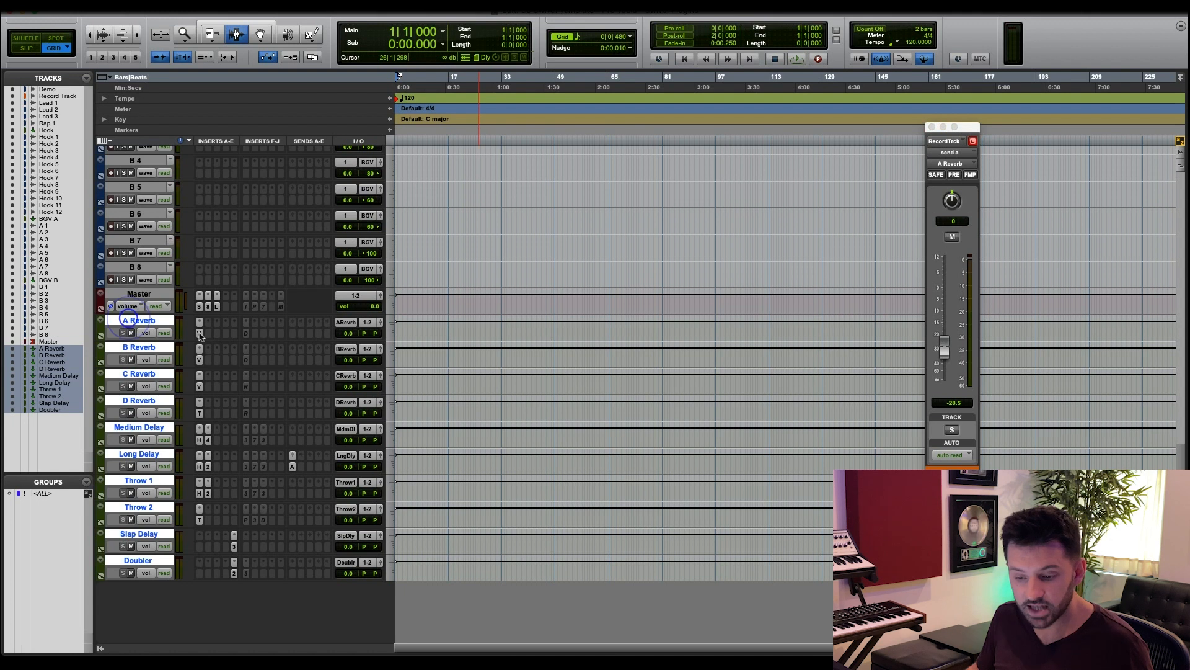
click(200, 334)
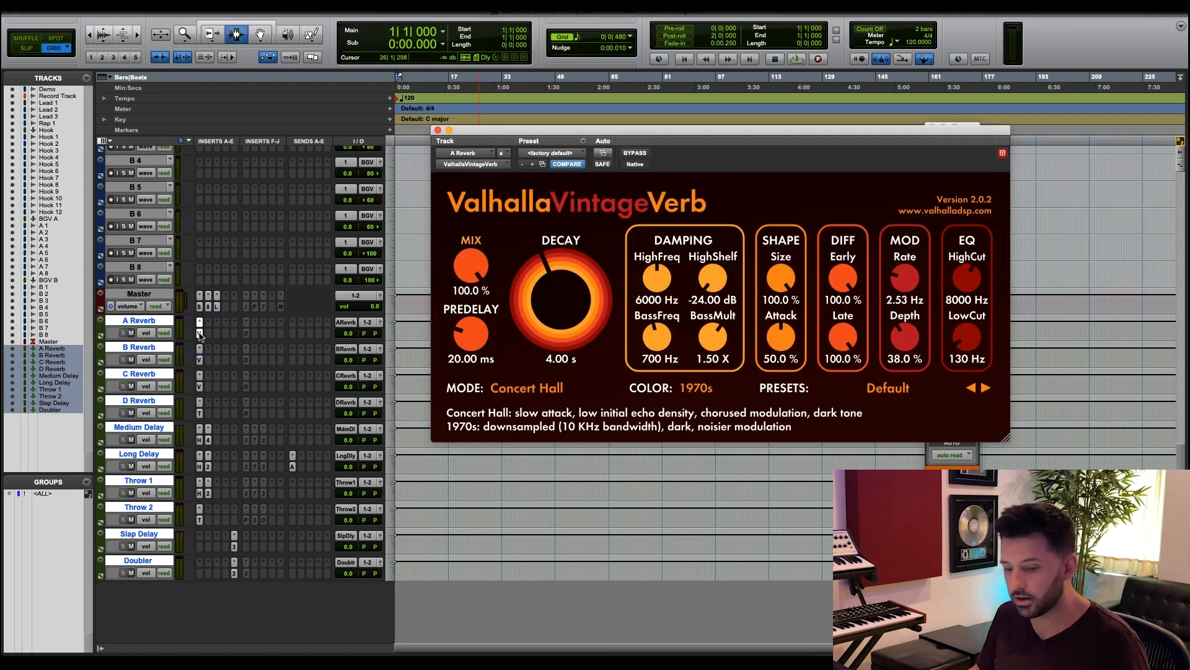
click(200, 334)
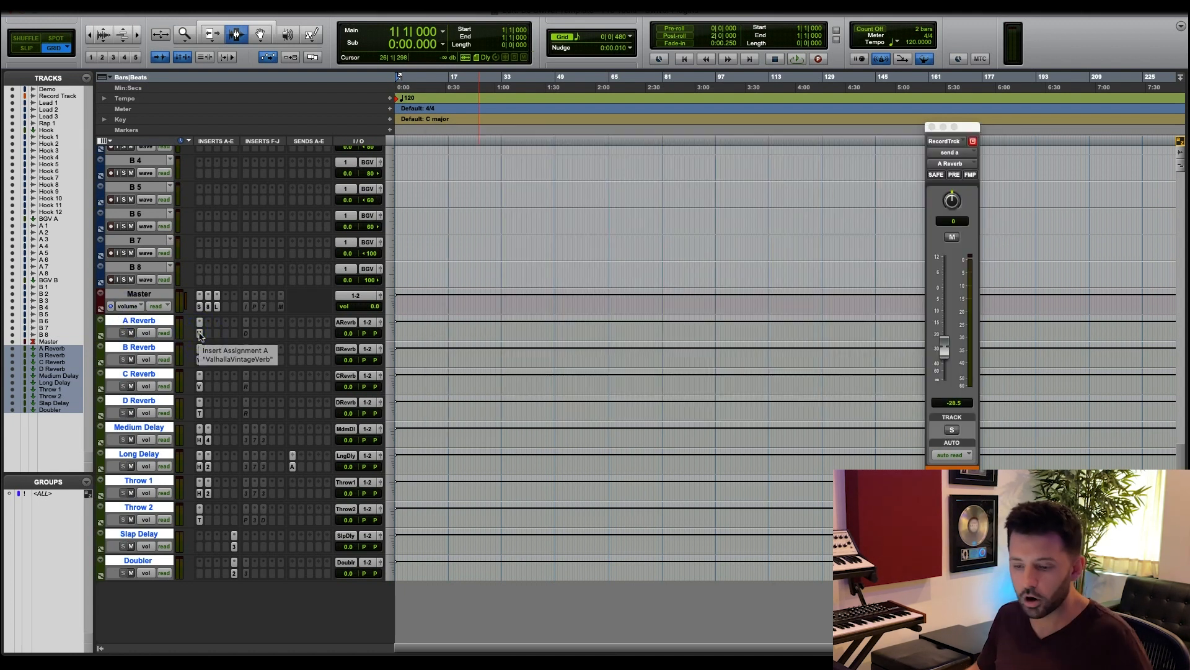
Go back to Record Track, compare Lead 1 and Lead 2, and select the range from Lead 1 through Rap 1.
scroll(199, 335, up, 15)
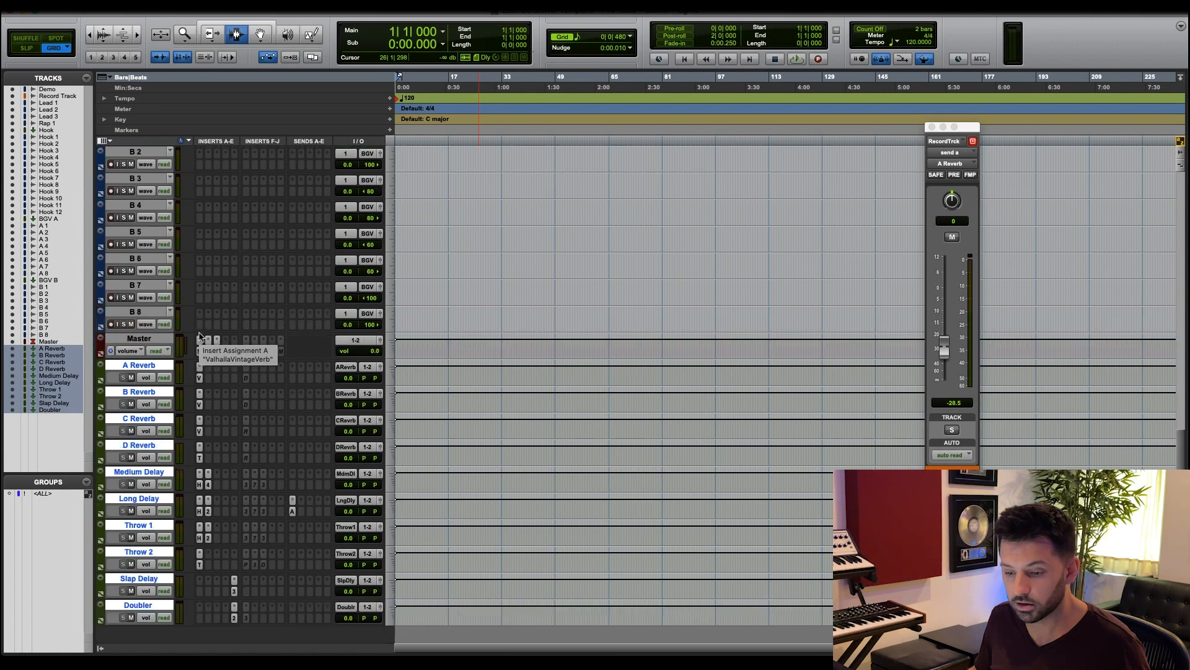
click(132, 178)
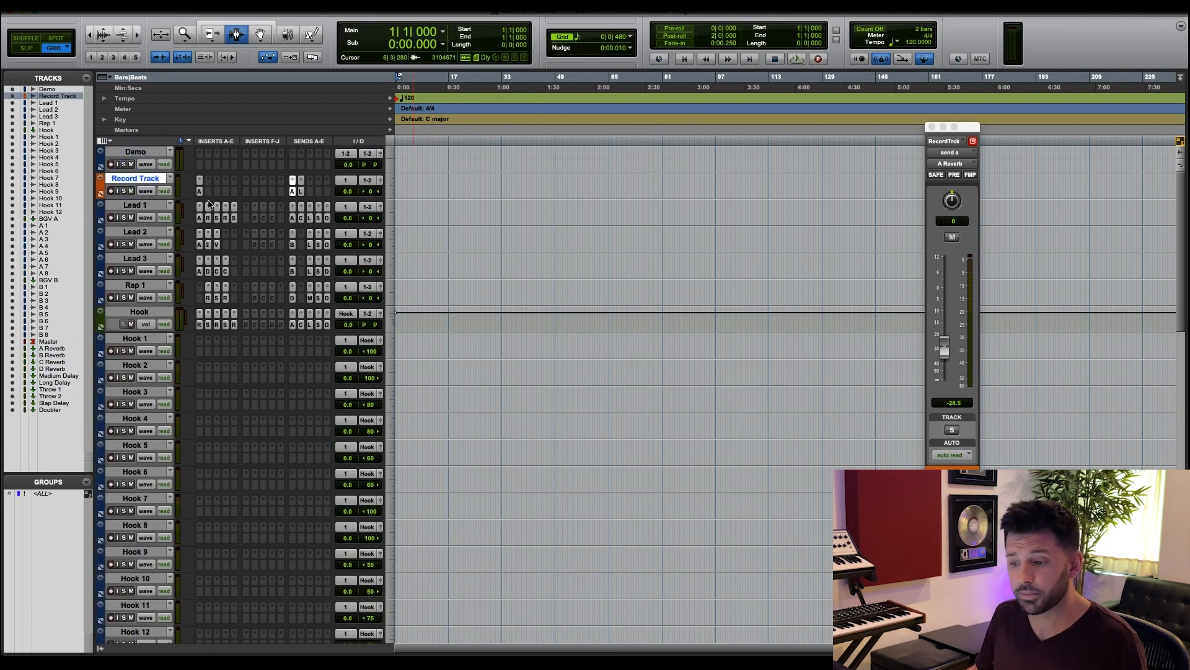
click(136, 206)
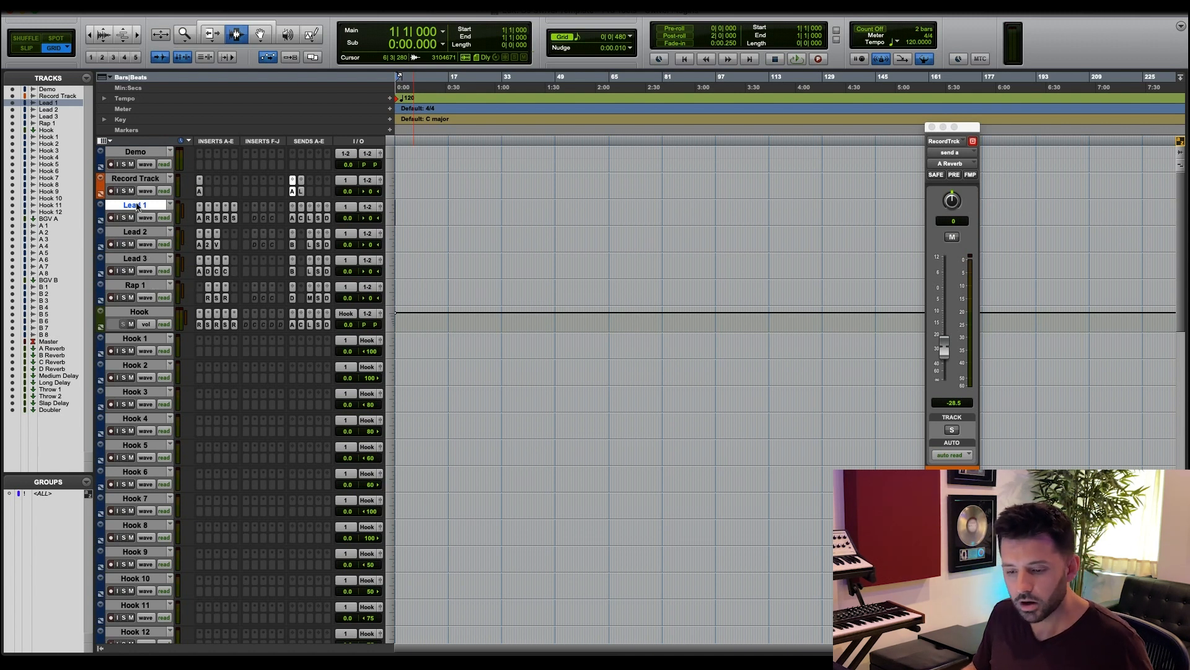
click(140, 206)
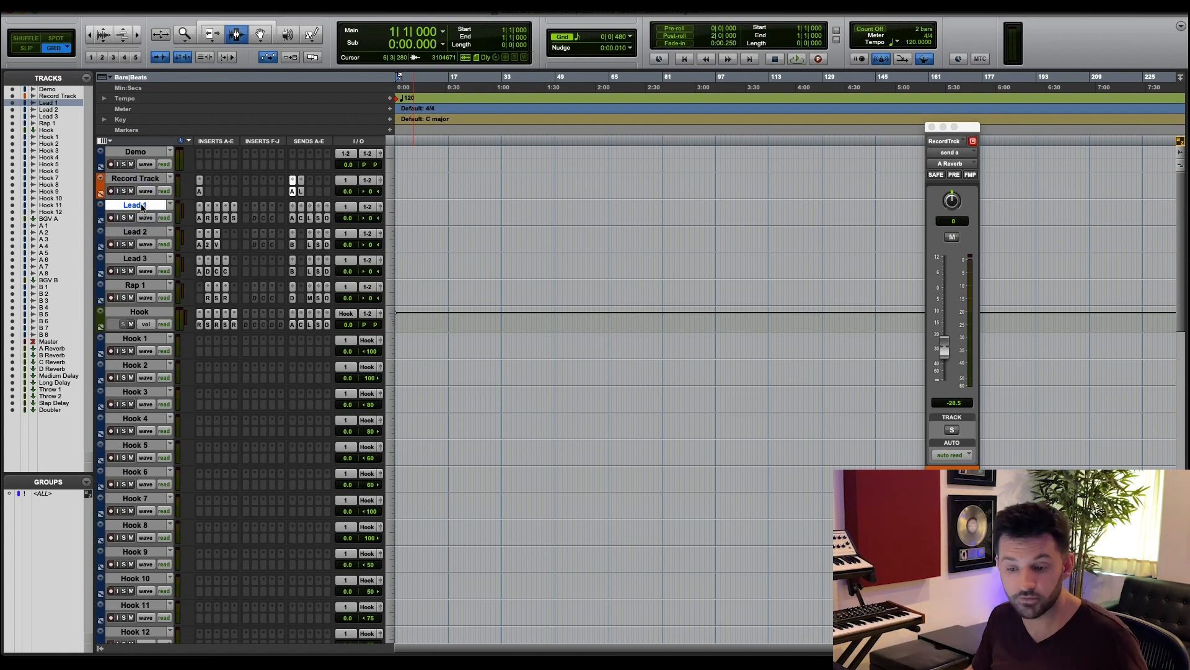
click(148, 233)
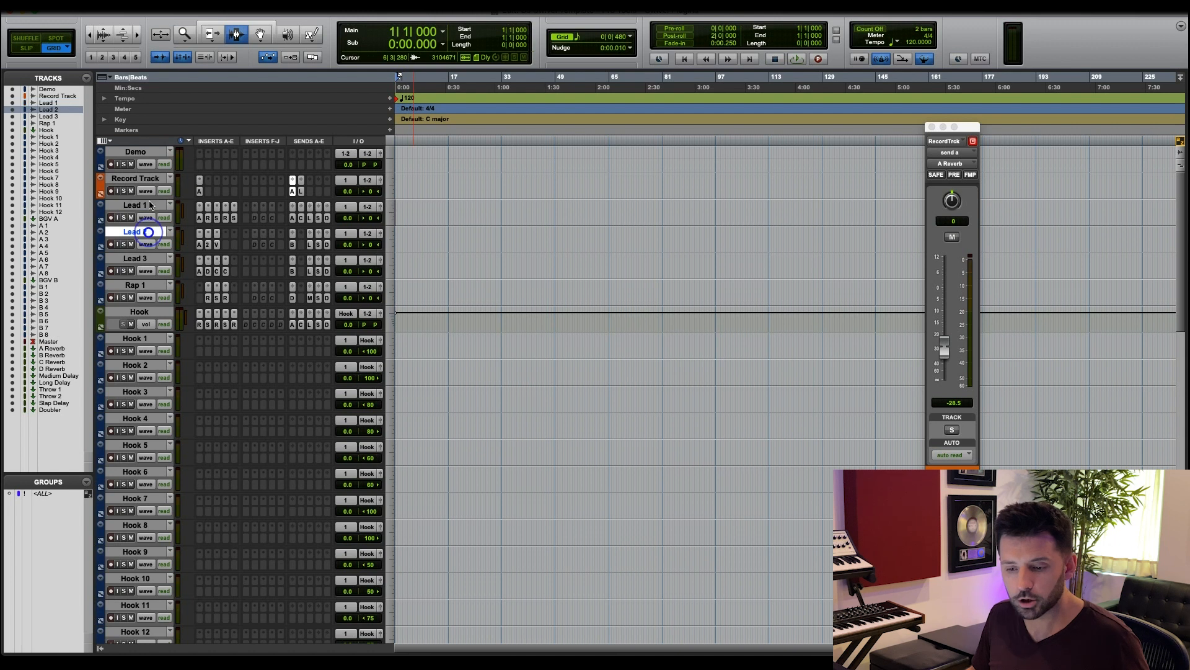
click(146, 205)
click(145, 230)
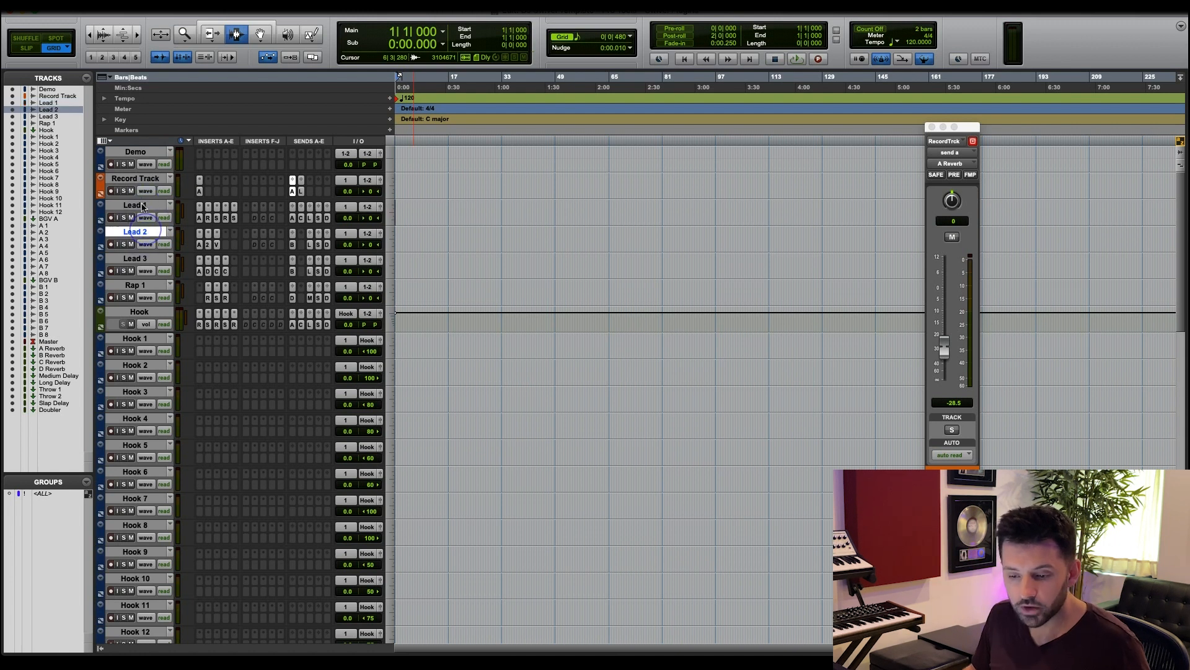
click(145, 205)
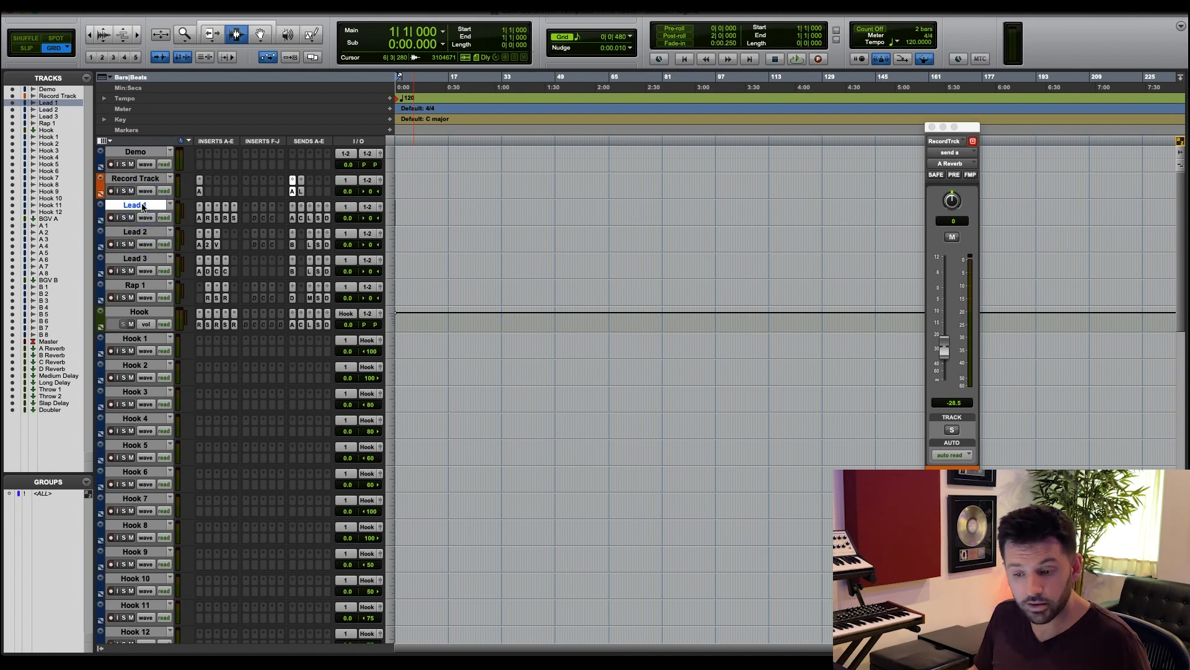
shift+click(136, 285)
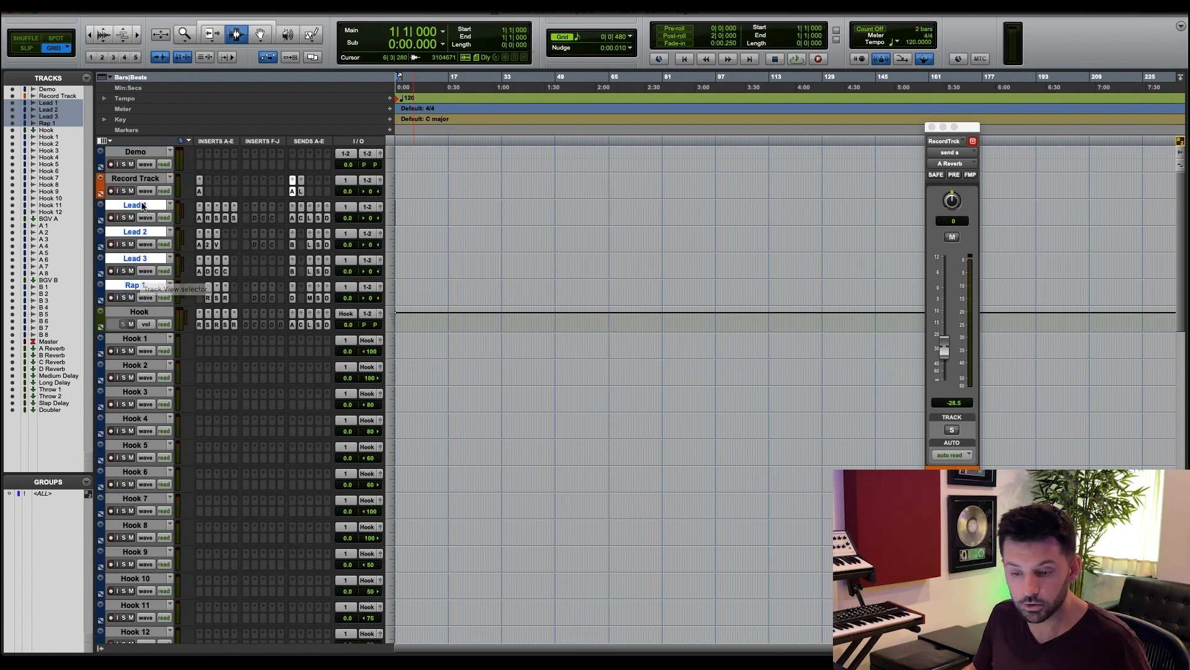
Go through Lead 1, Lead 2, Lead 3 and Rap 1 one at a time, ending with all four selected.
click(142, 206)
click(136, 232)
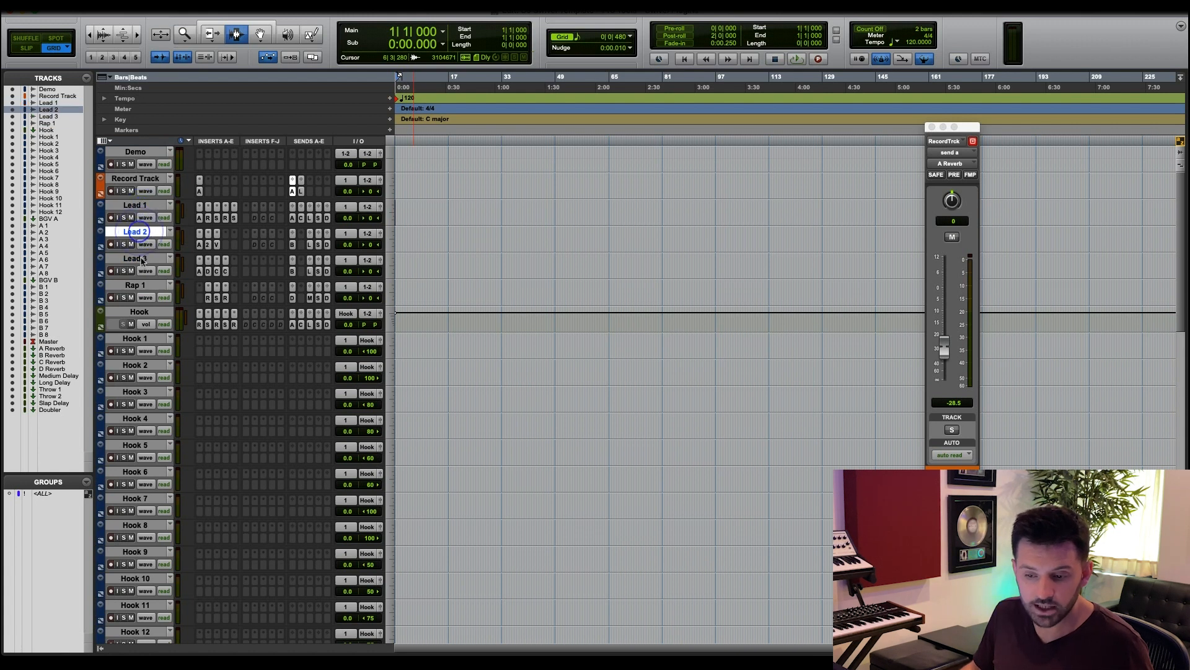
click(142, 259)
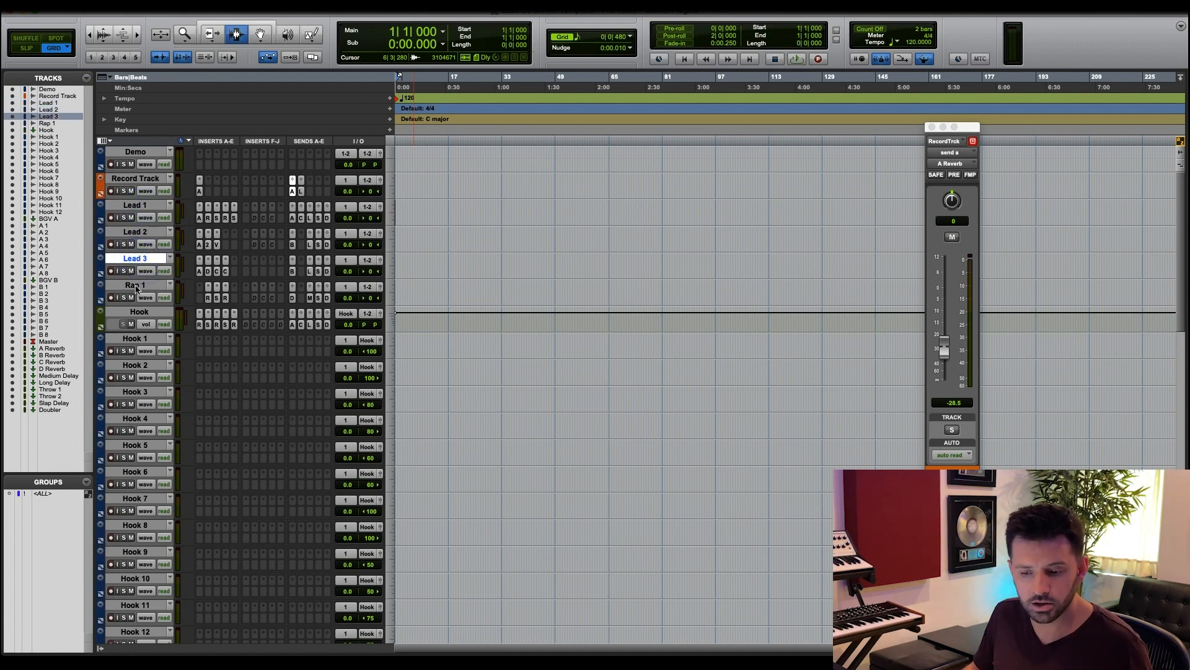
click(136, 286)
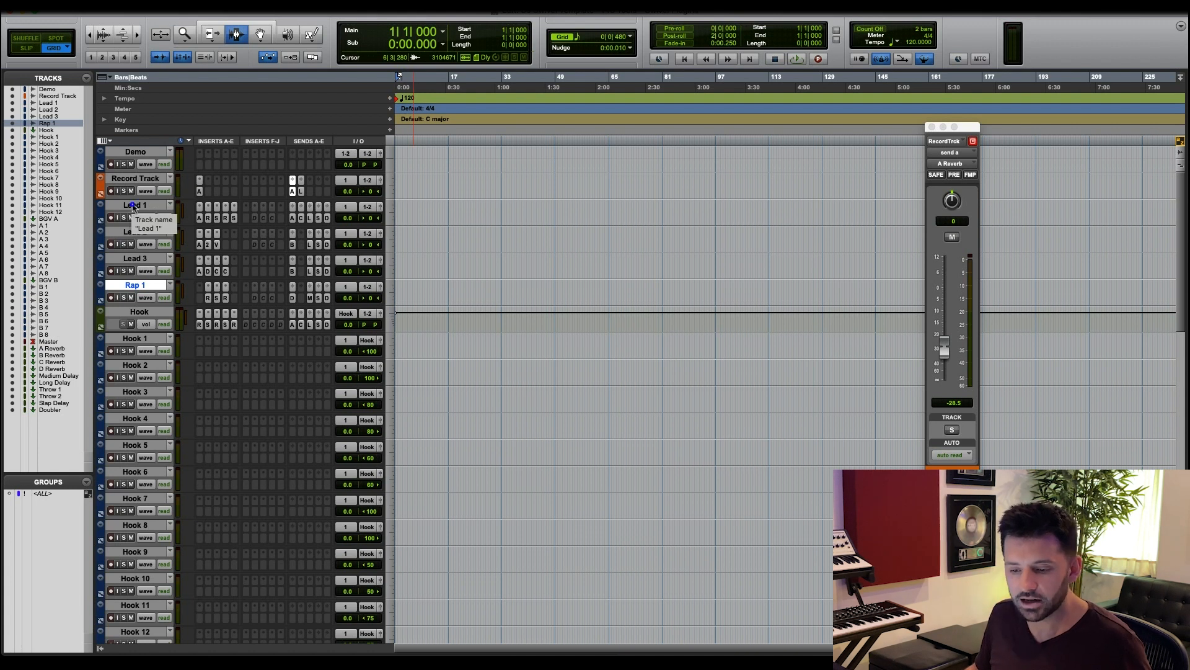
shift+click(132, 207)
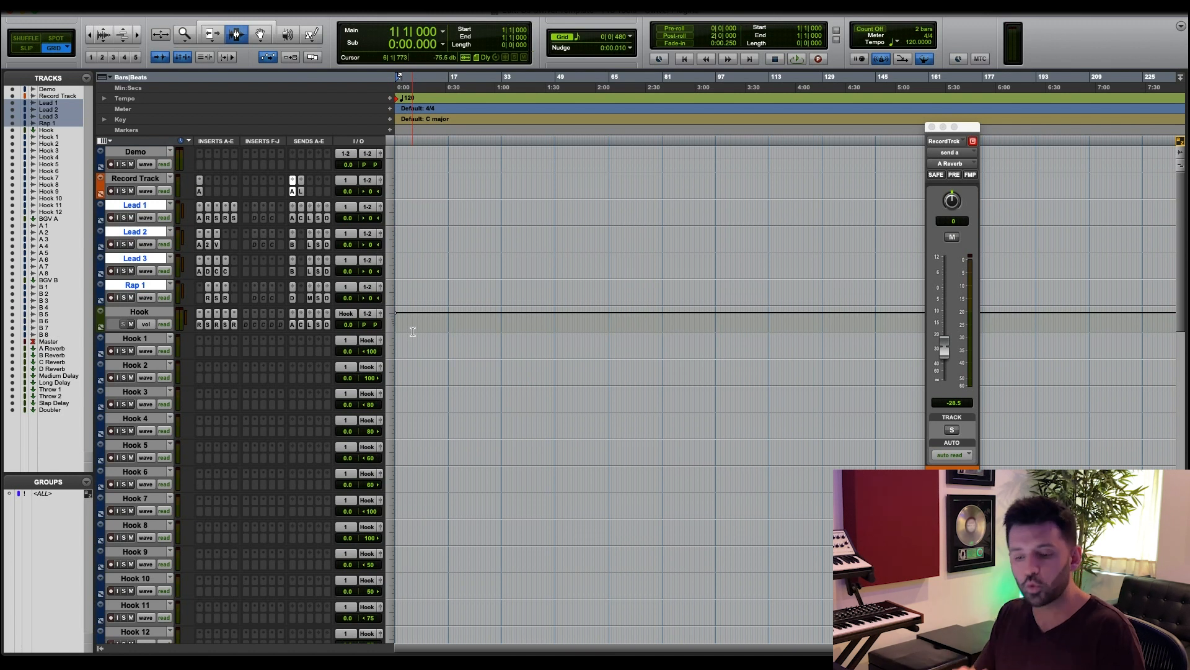
Open Auto-Tune Pro on Lead 1, make the plug-in inactive and reactivate it.
click(149, 204)
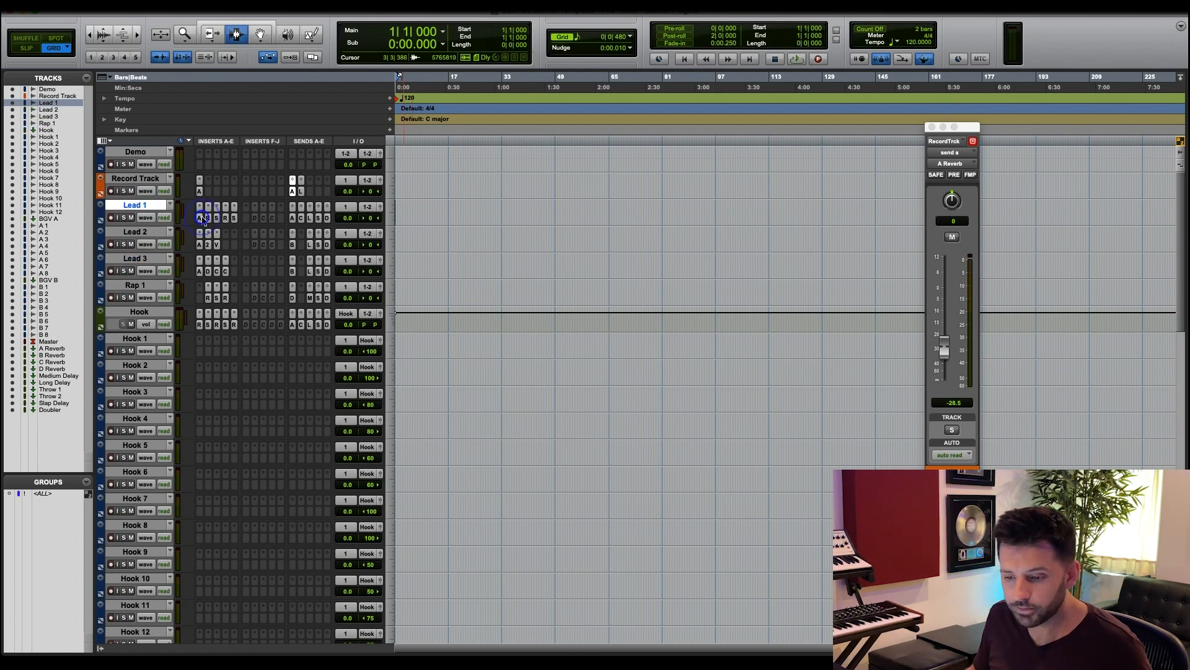
click(200, 218)
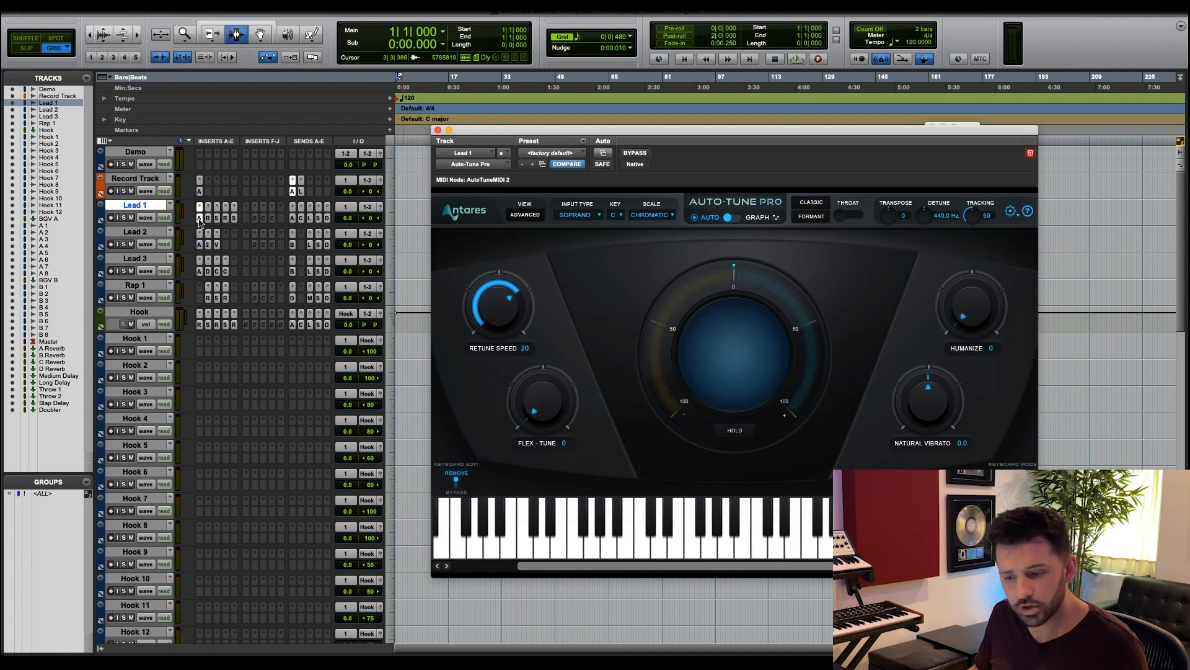
ctrl+super+click(200, 218)
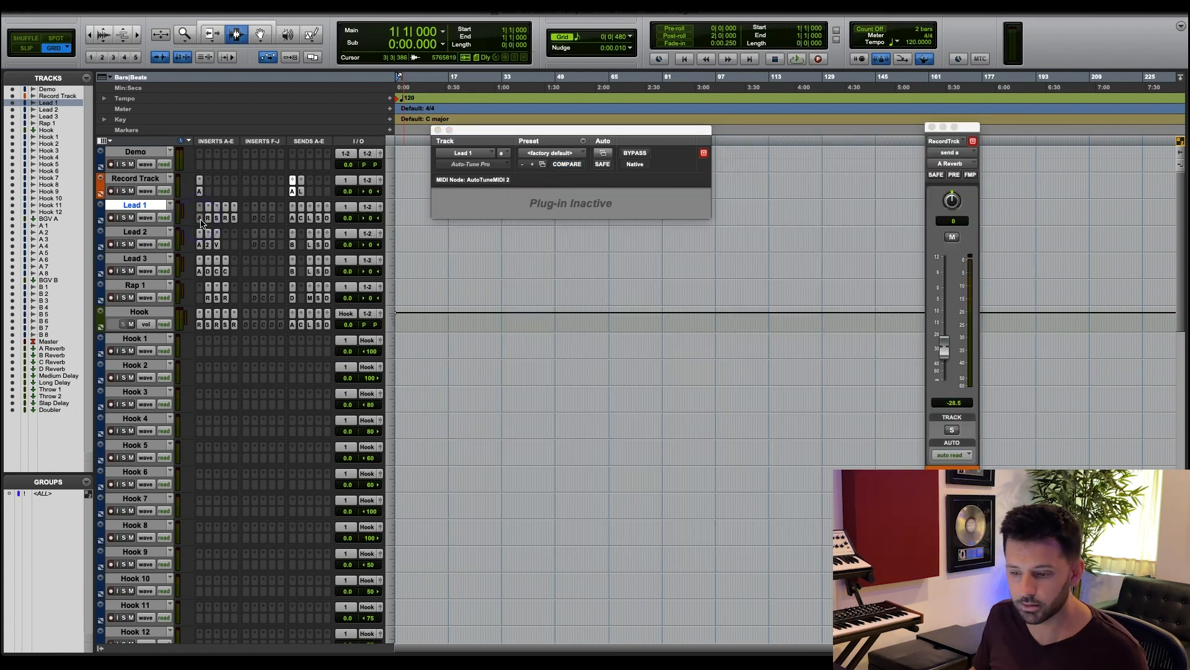
ctrl+super+click(199, 219)
Inspect Lead 1's RDeEsser, SSLChannel, RVox and SPL Vitalizer MK2-T inserts in order, and close the plug-in window.
click(208, 219)
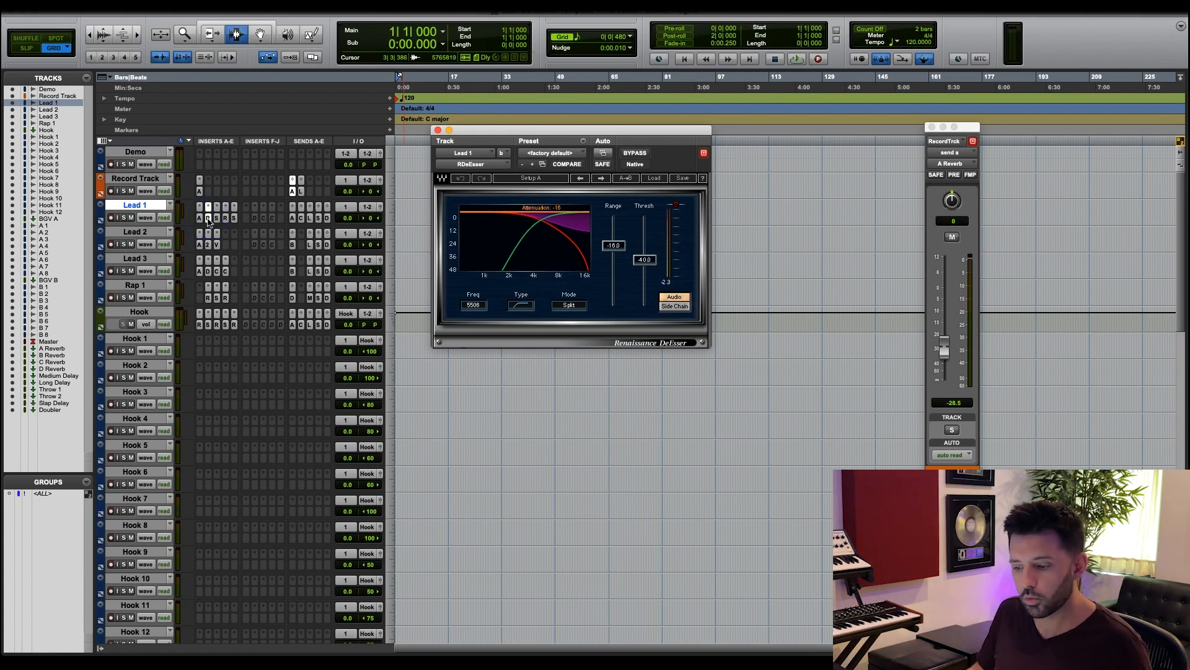
click(217, 218)
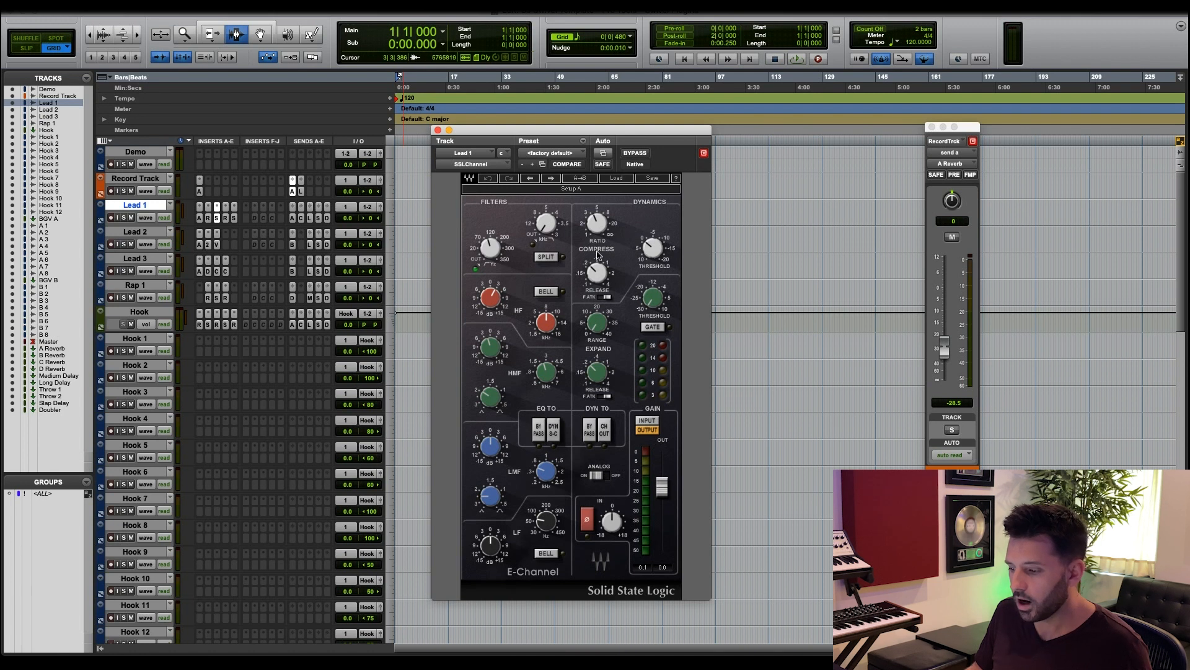
click(226, 218)
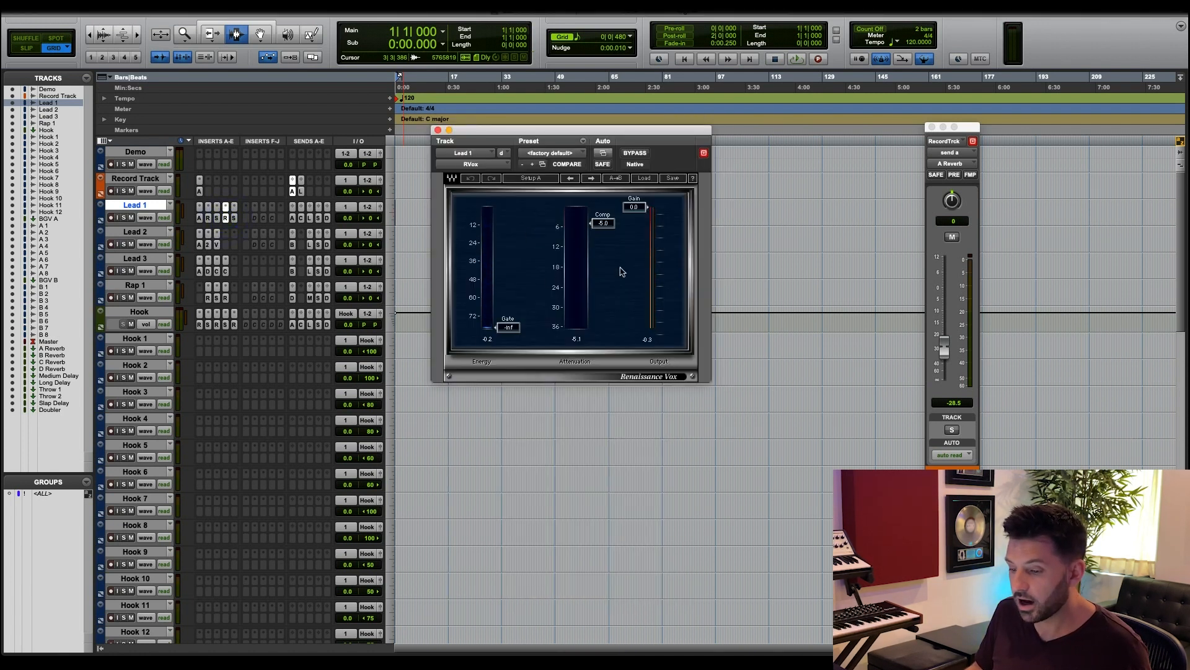
click(234, 218)
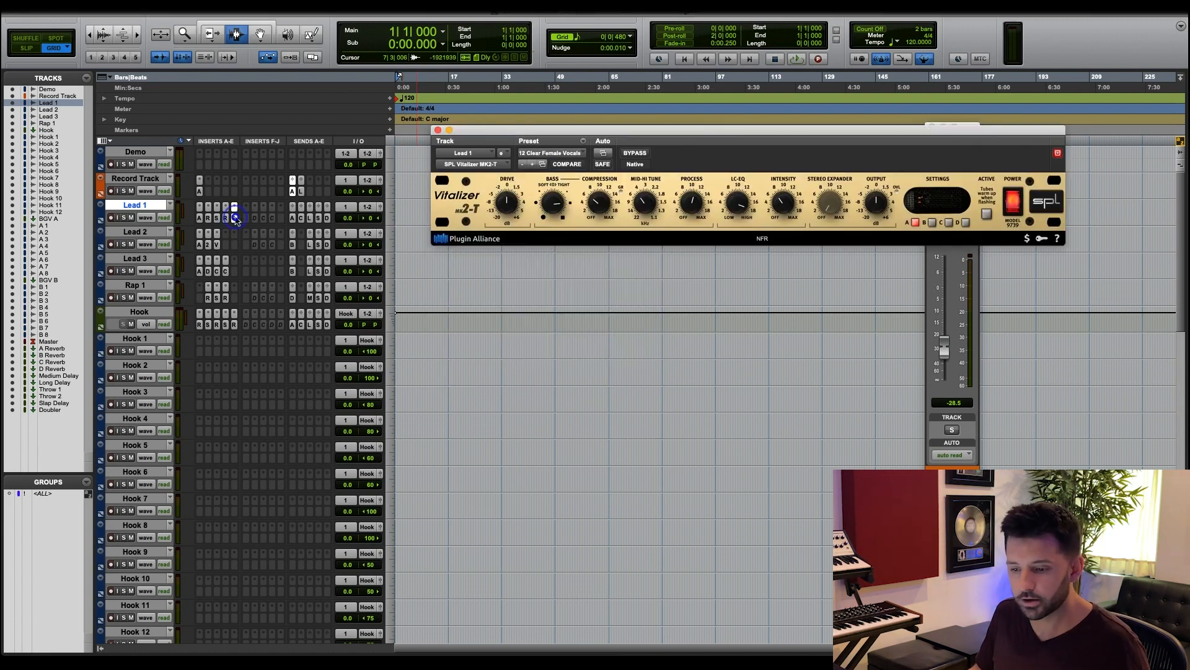
drag(630, 131, 483, 130)
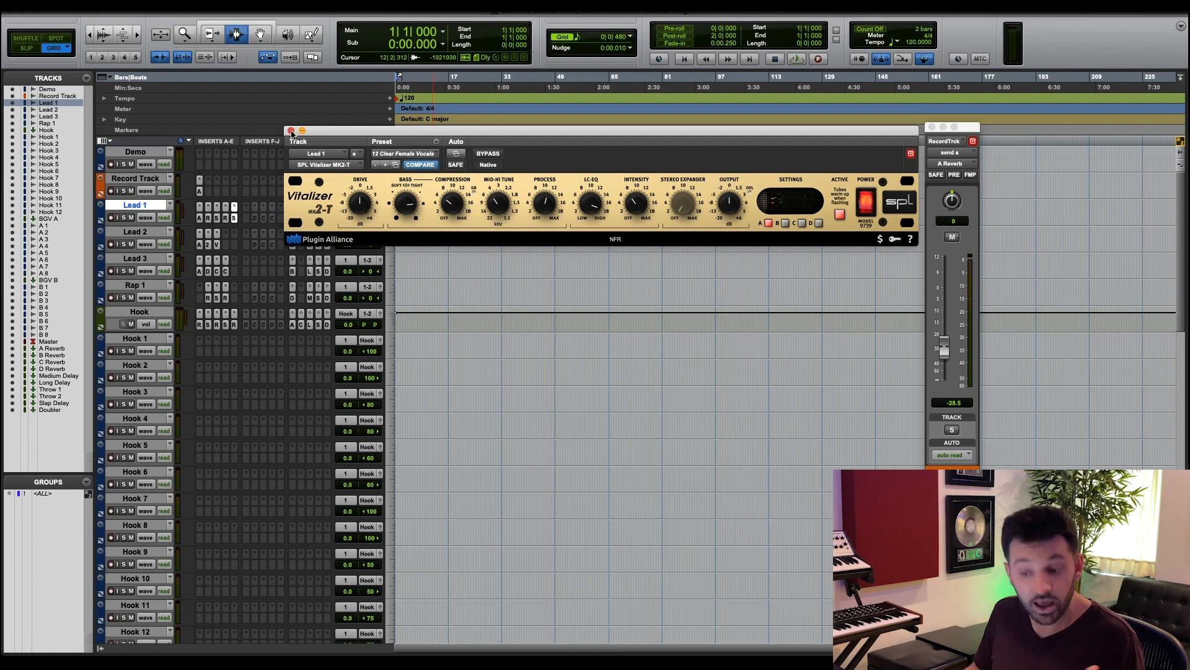
click(292, 132)
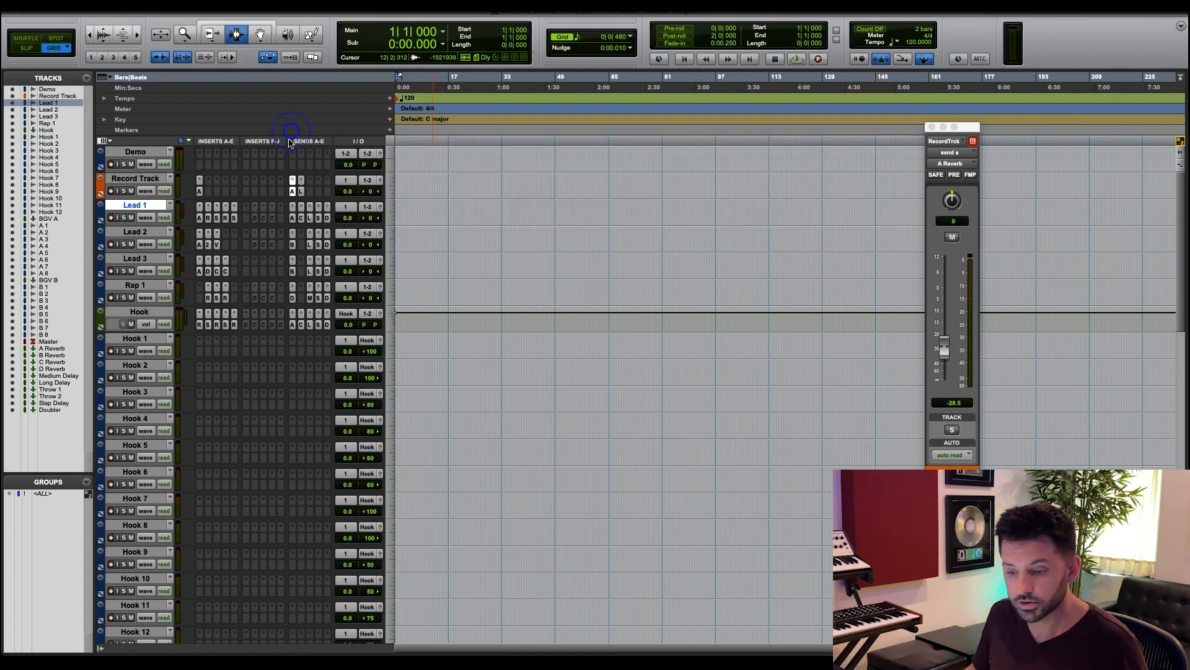
Inspect Lead 2's Auto-Tune Pro, Eiosis E2Deesser and Virtual Mix Rack inserts in order, and close the plug-in window.
click(145, 232)
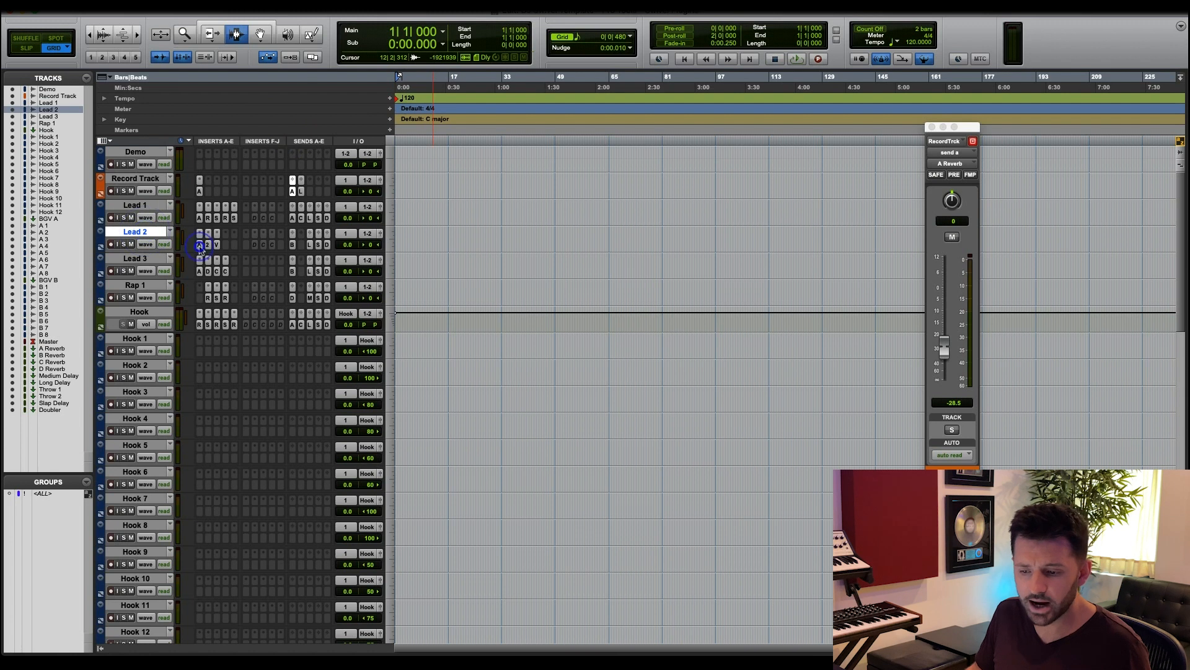
click(199, 246)
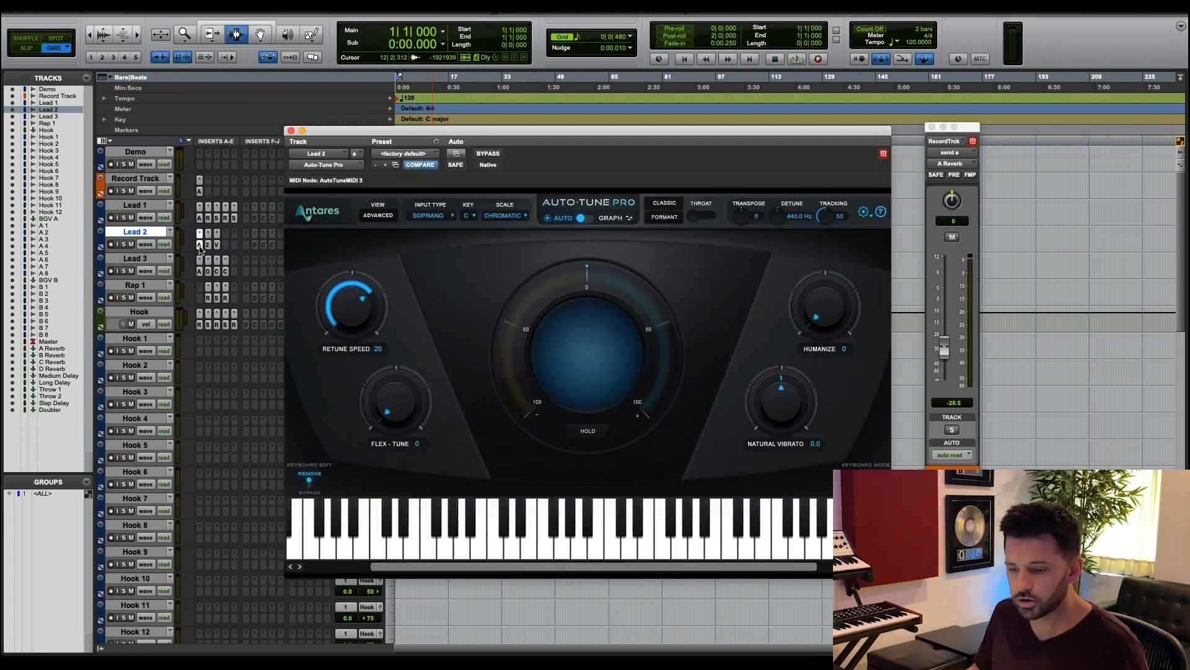
click(200, 246)
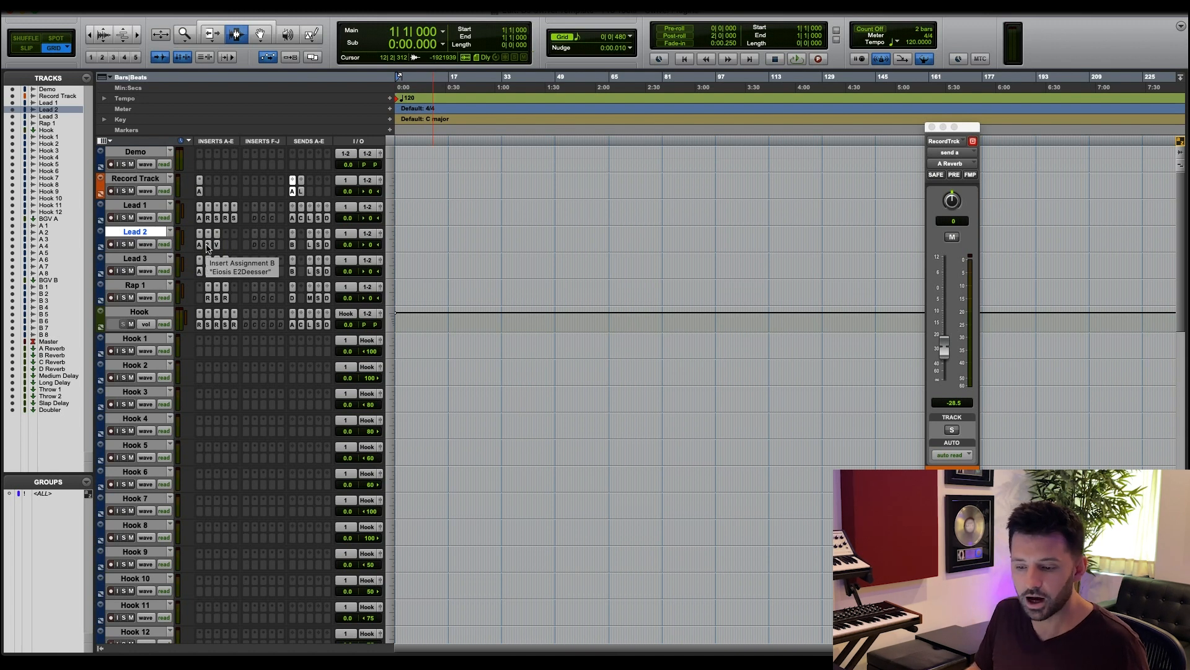
click(208, 246)
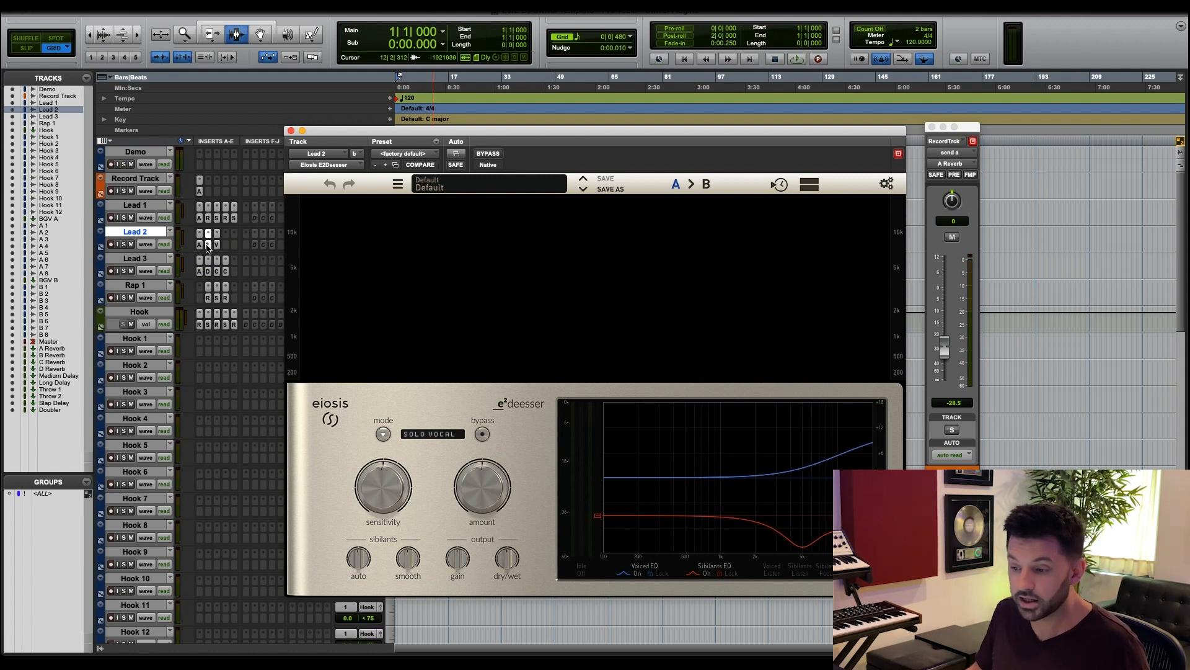
click(209, 245)
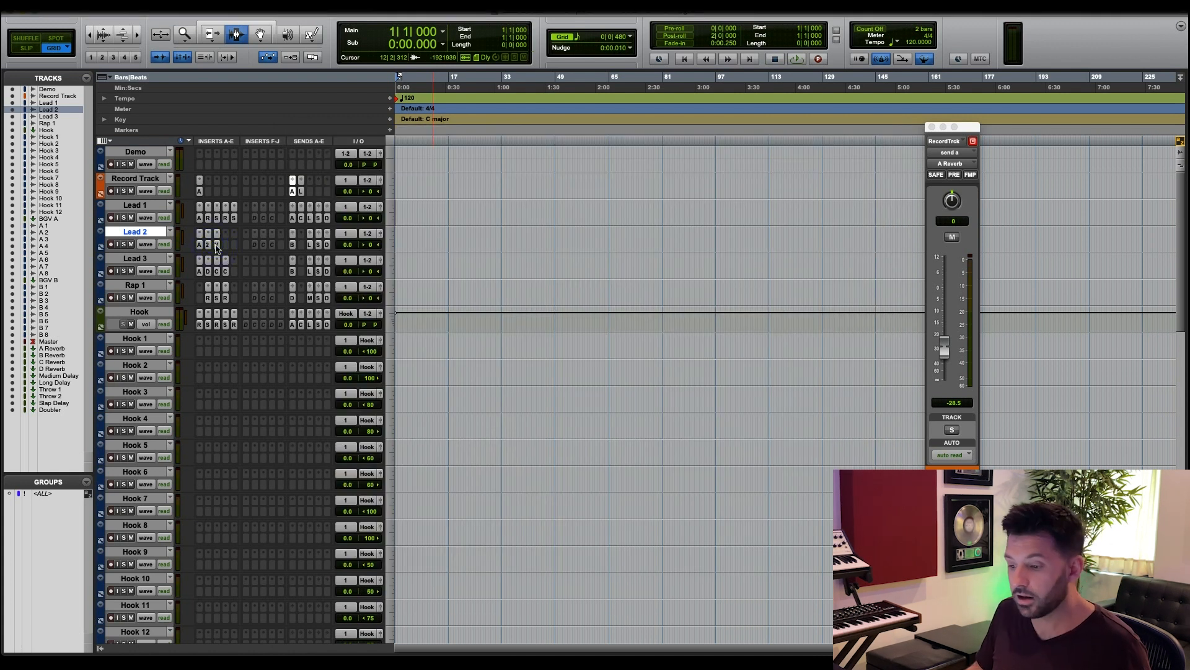
click(215, 246)
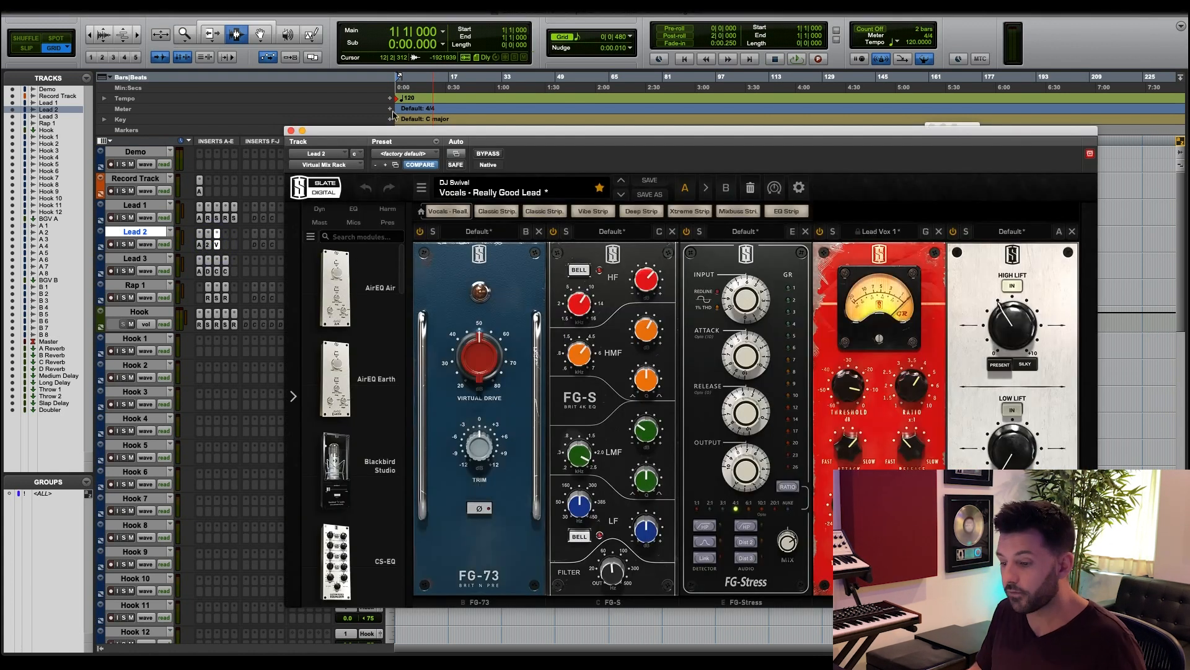
drag(398, 132, 299, 79)
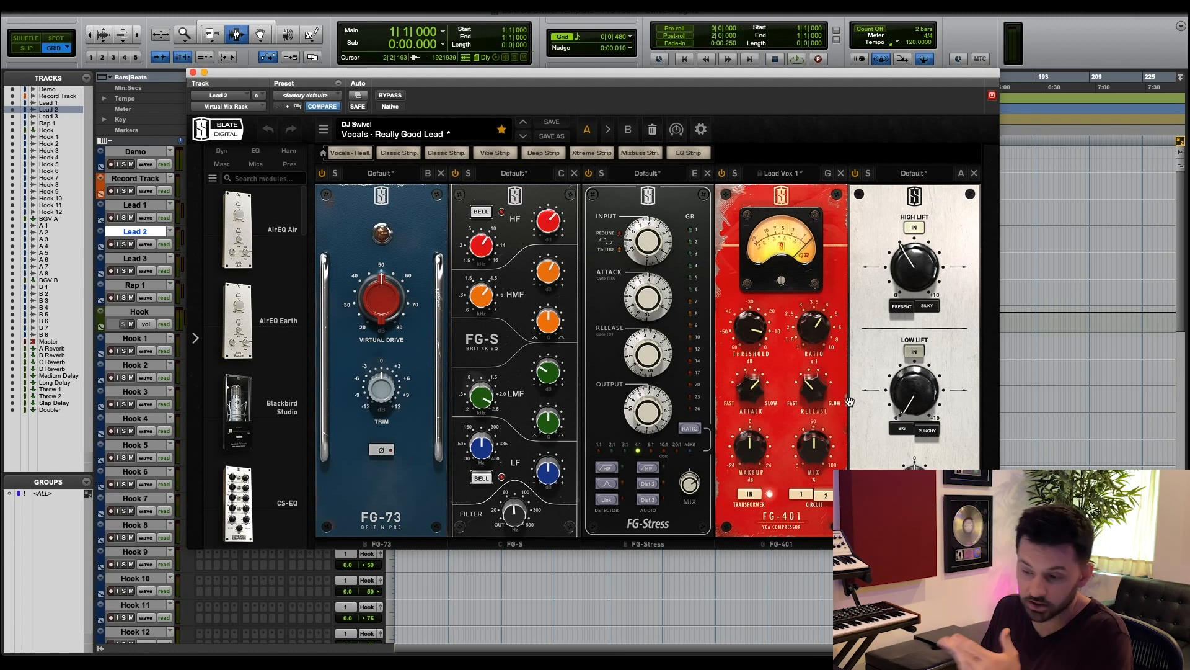
click(193, 73)
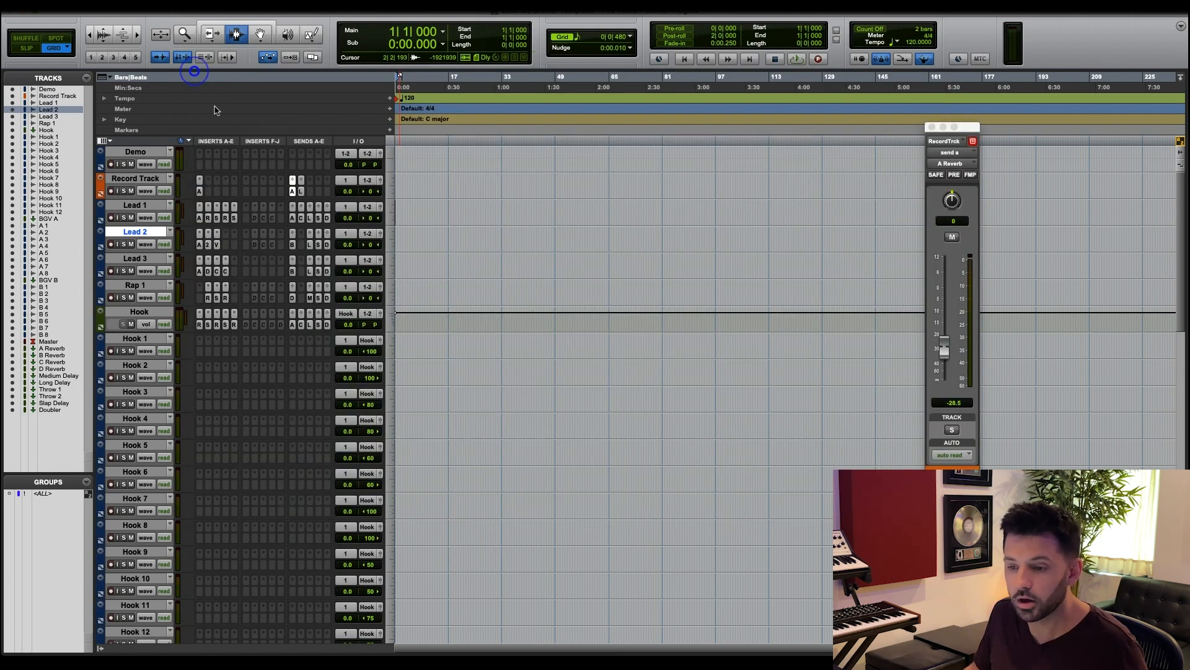
Inspect Lead 3's Dyn3 De-Esser, Channel Strip and Dyn3 Compressor/Limiter inserts in order.
click(146, 260)
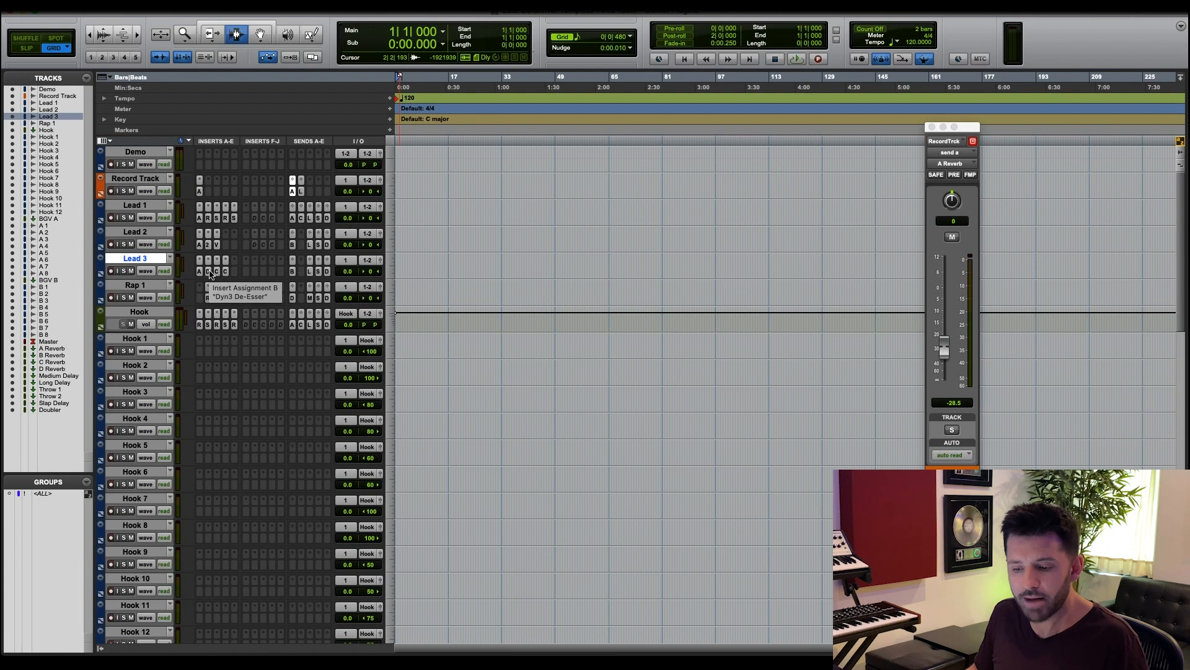
click(209, 272)
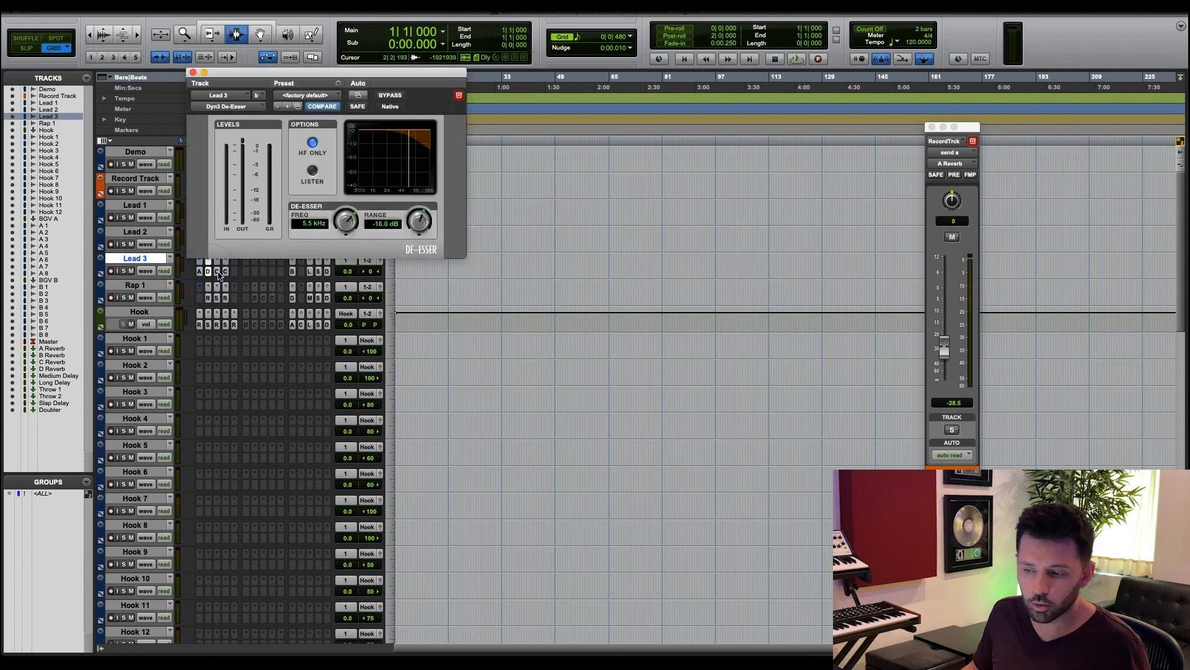
click(217, 273)
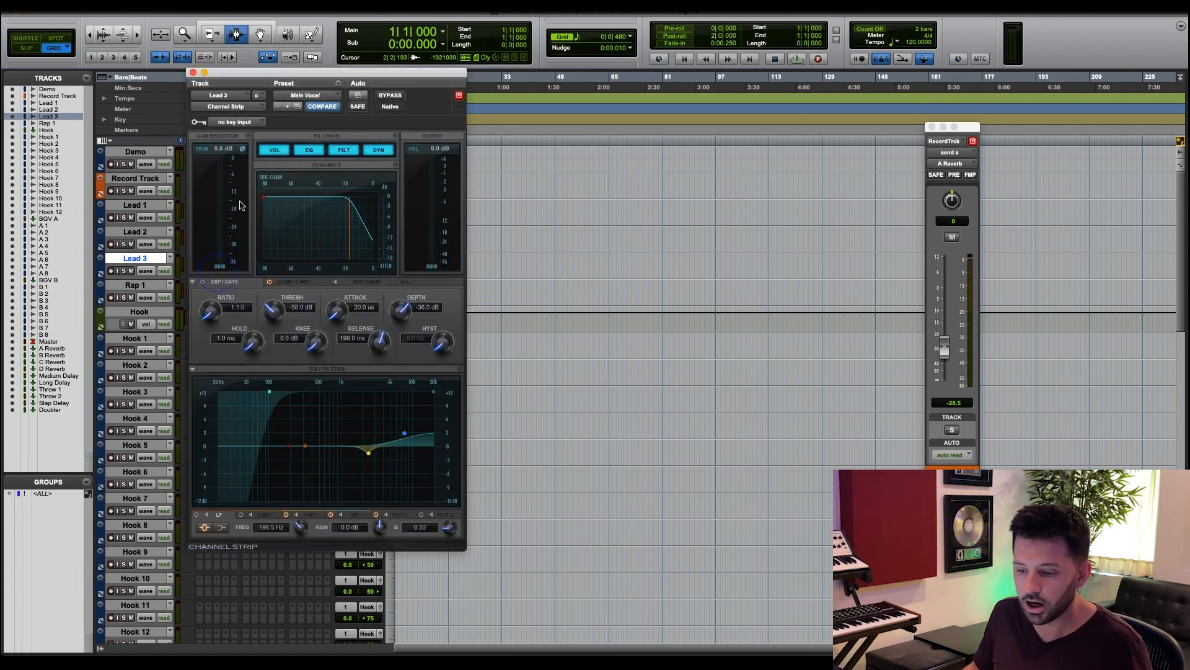
drag(241, 73, 502, 92)
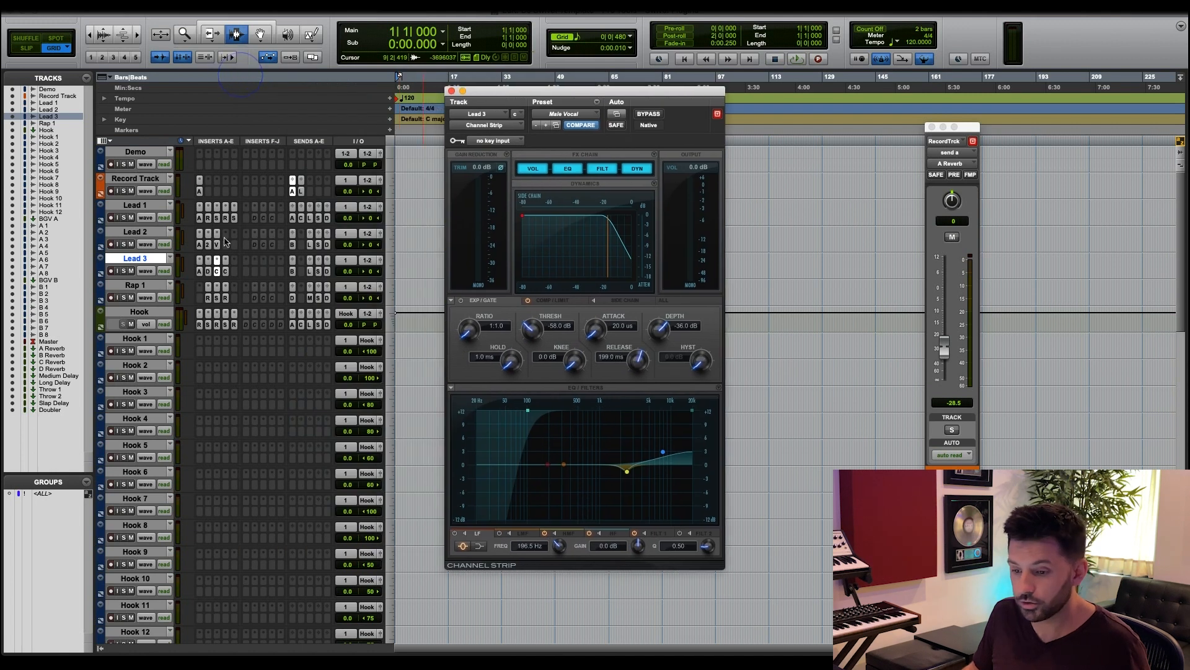
click(226, 273)
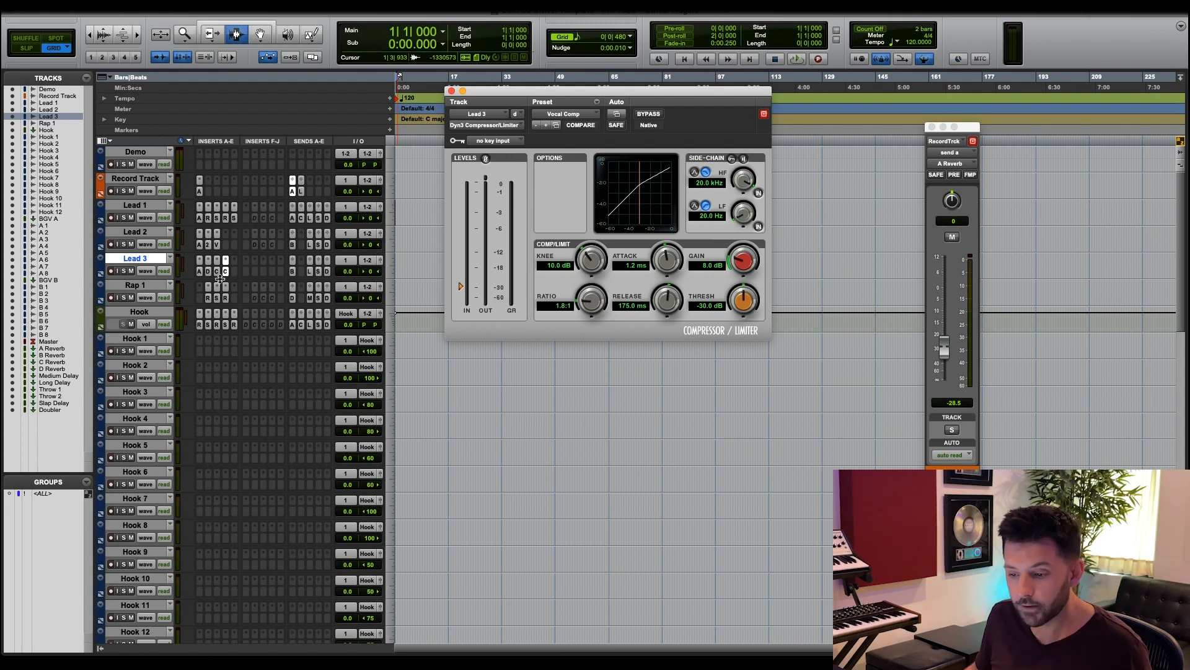
Inspect Rap 1's RDeEsser, SSLChannel and RVox inserts in order, and close the plug-in window.
click(136, 284)
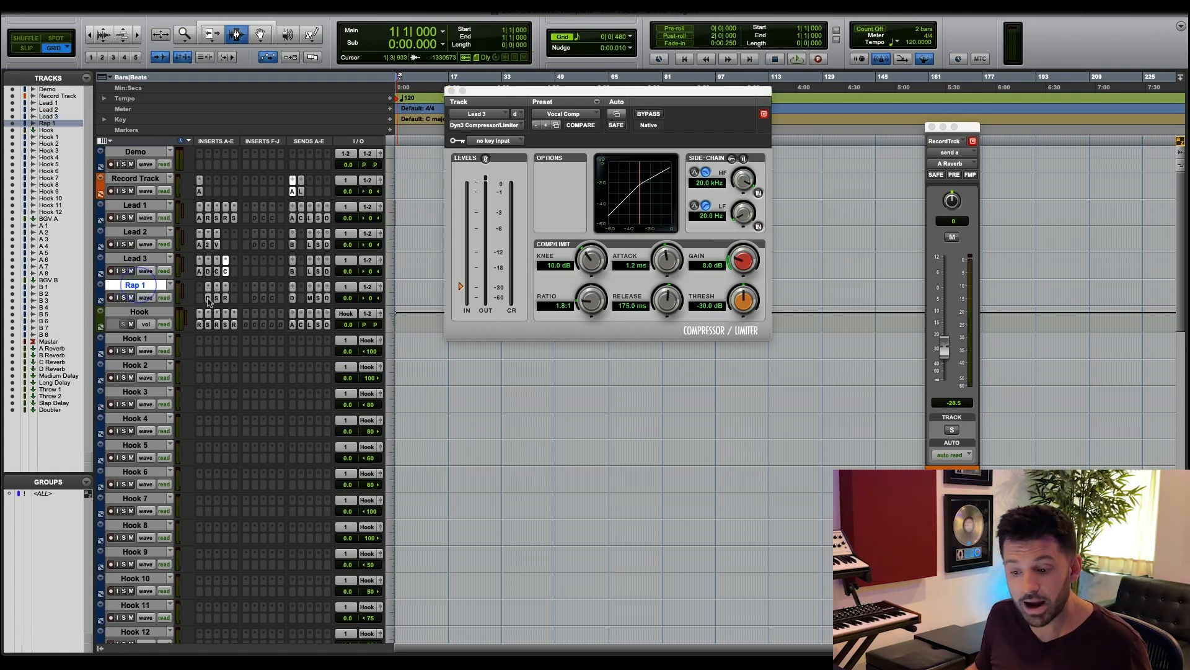
click(207, 299)
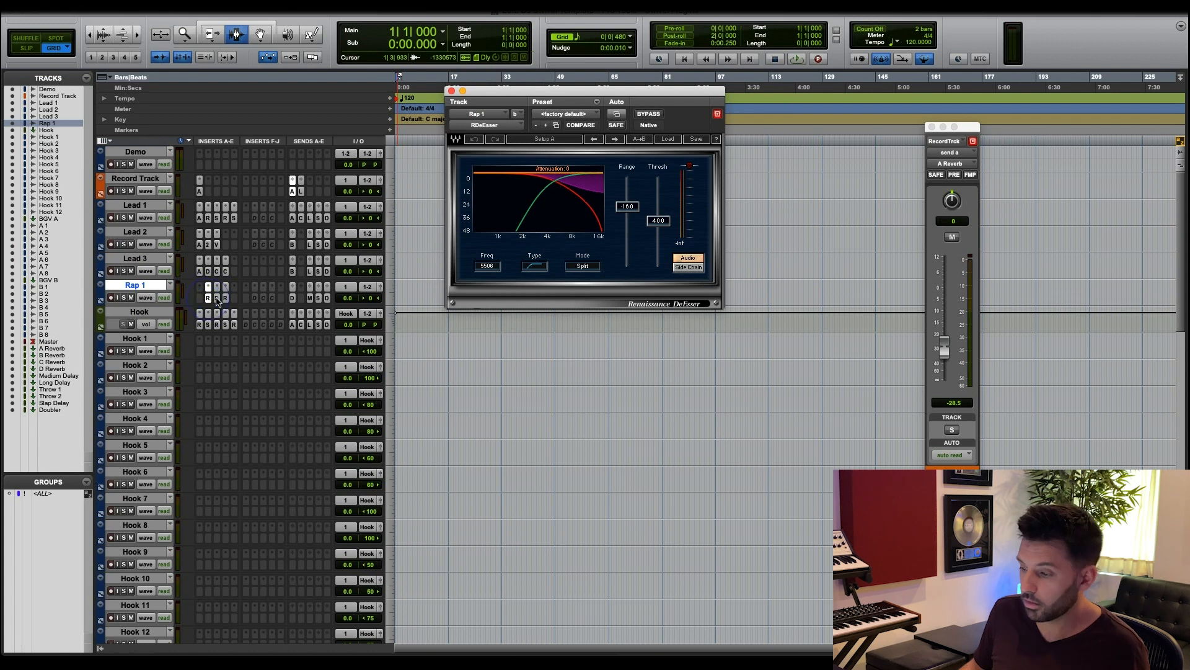
click(226, 299)
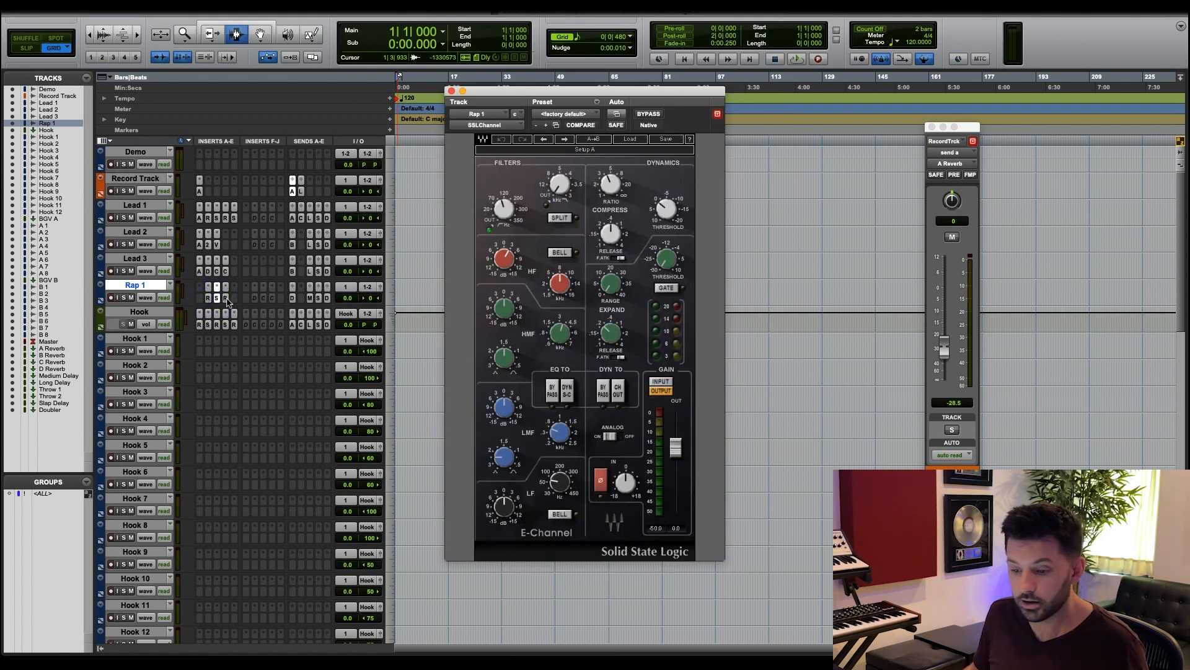
click(226, 298)
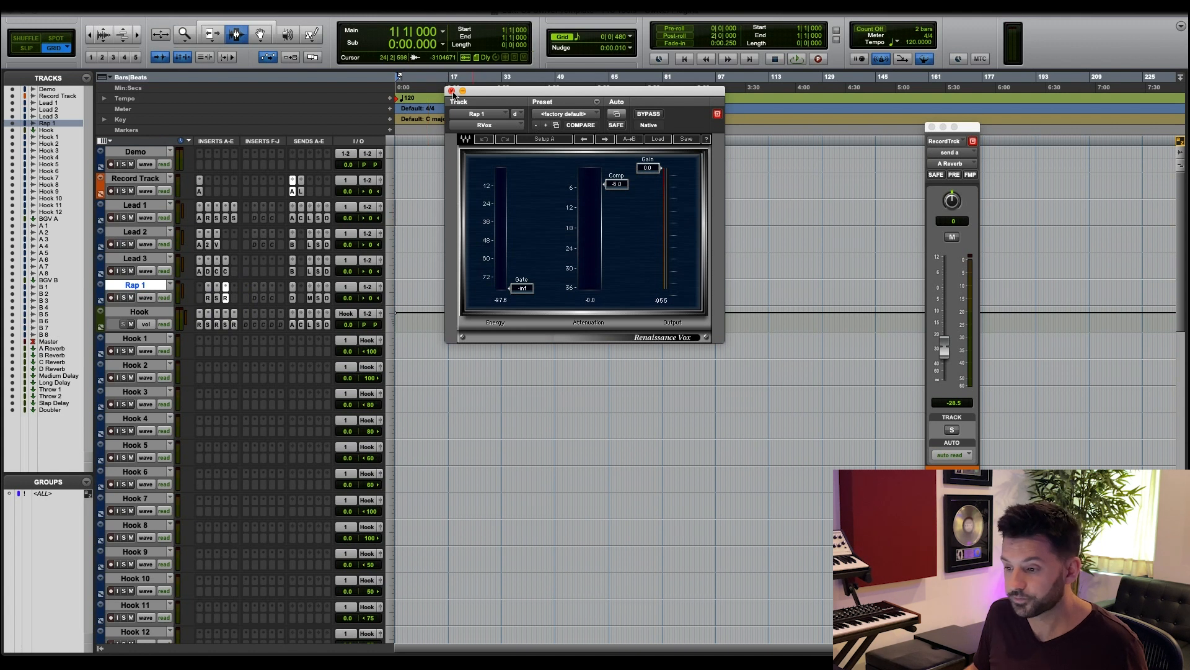
click(452, 91)
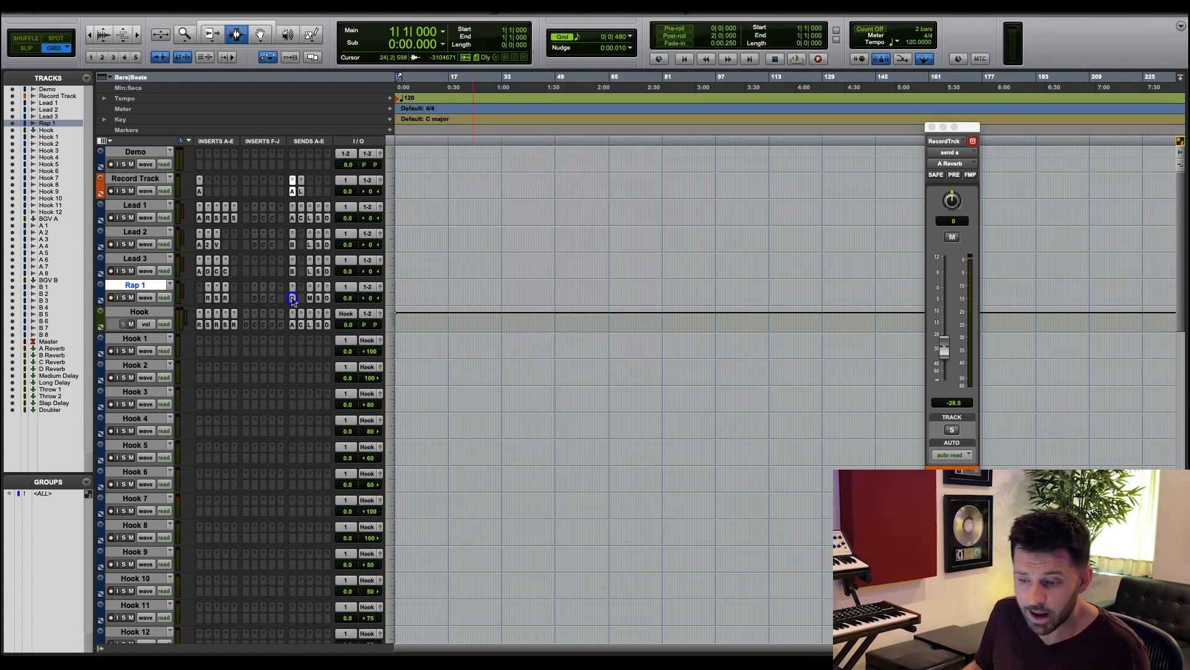
Compare the reverb sends: view send a on Rap 1, Lead 3 and Lead 1, followed by Lead 1's send b.
click(292, 298)
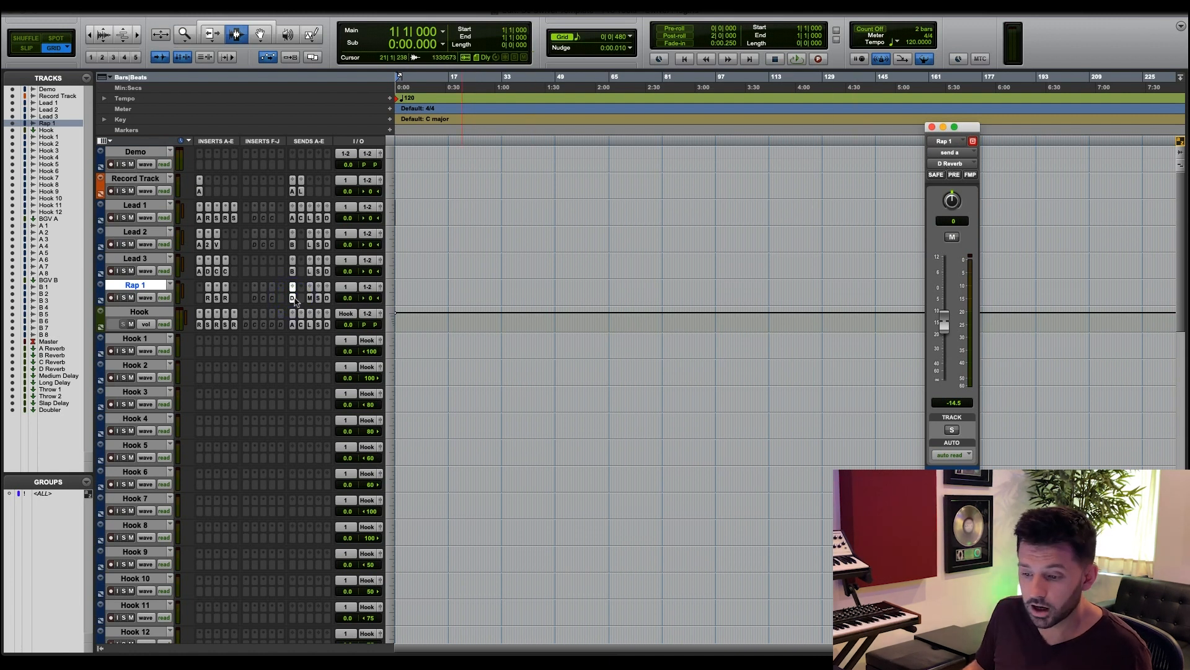
click(292, 271)
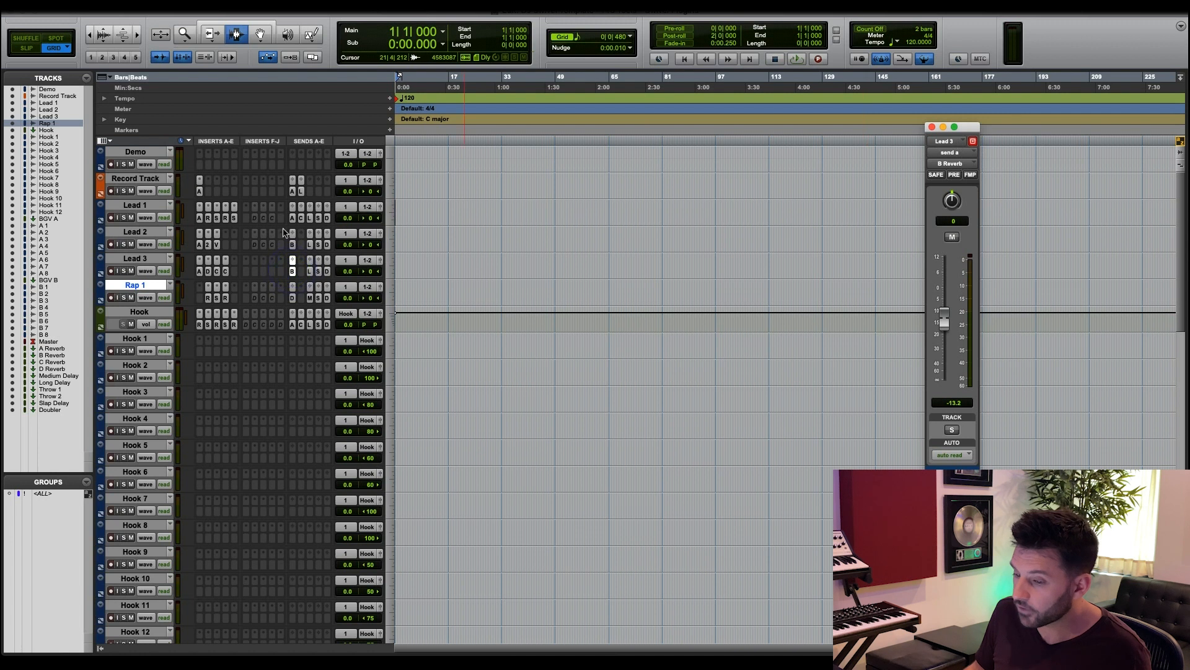
click(292, 217)
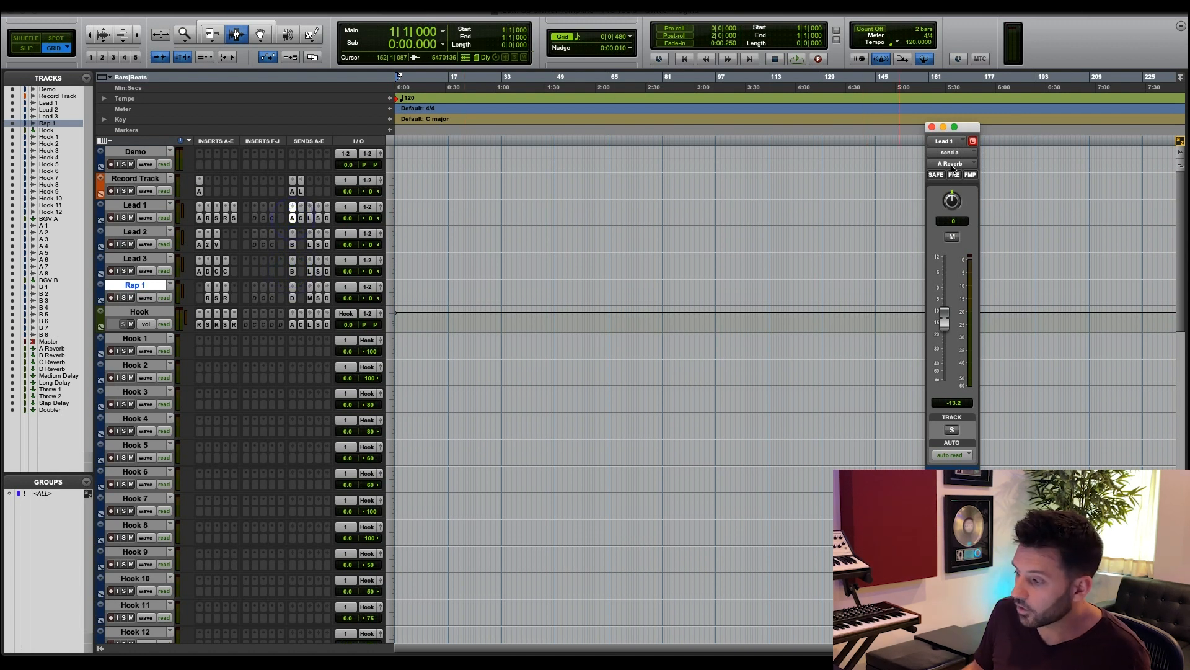
click(300, 217)
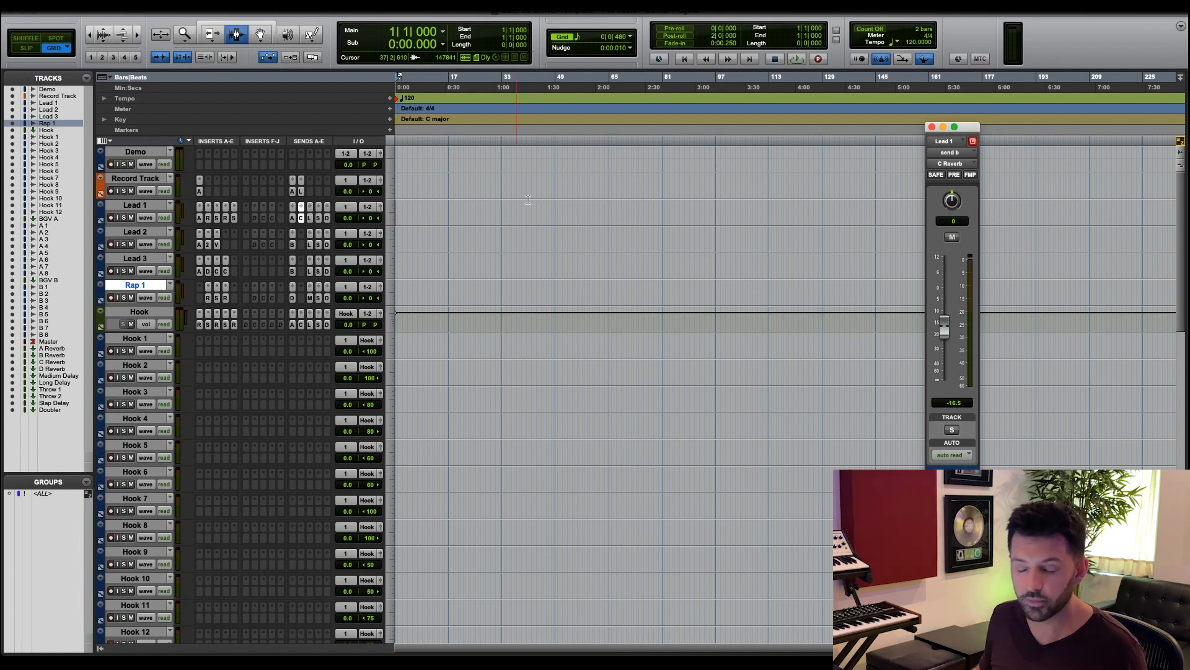
Select the Hook track and mark a timeline range from about bar 3 to bar 73 across the Hook 1–12 and BGV A tracks.
click(138, 311)
scroll(425, 298, down, 5)
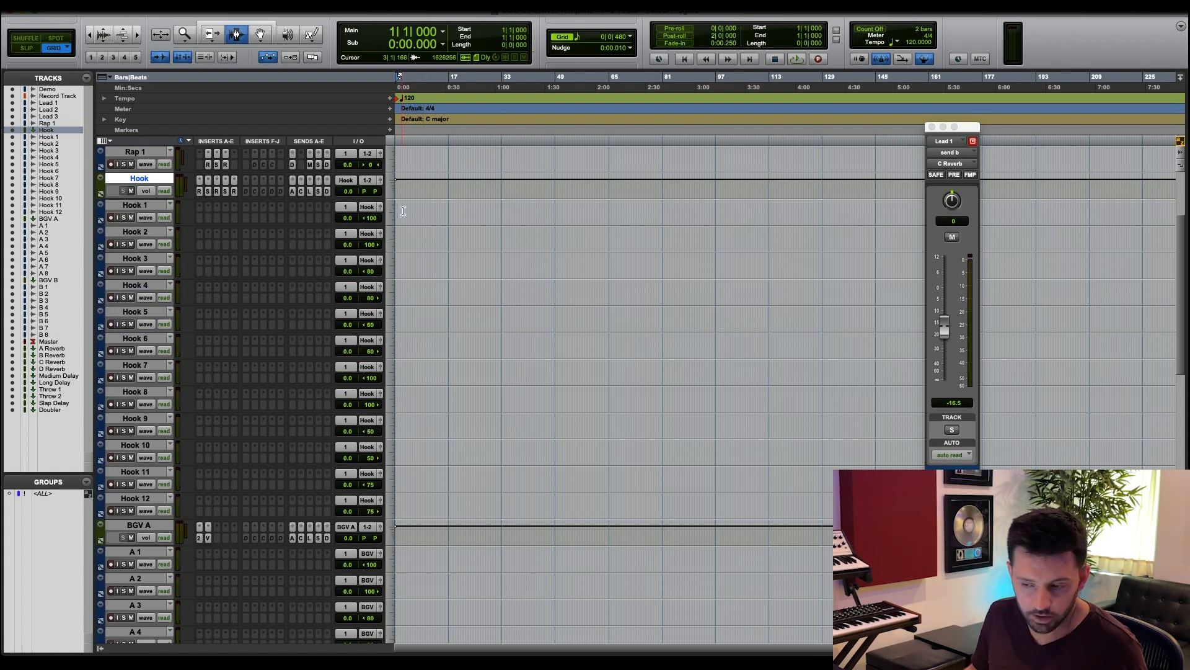
drag(403, 210, 628, 480)
scroll(637, 518, down, 1)
scroll(585, 399, up, 2)
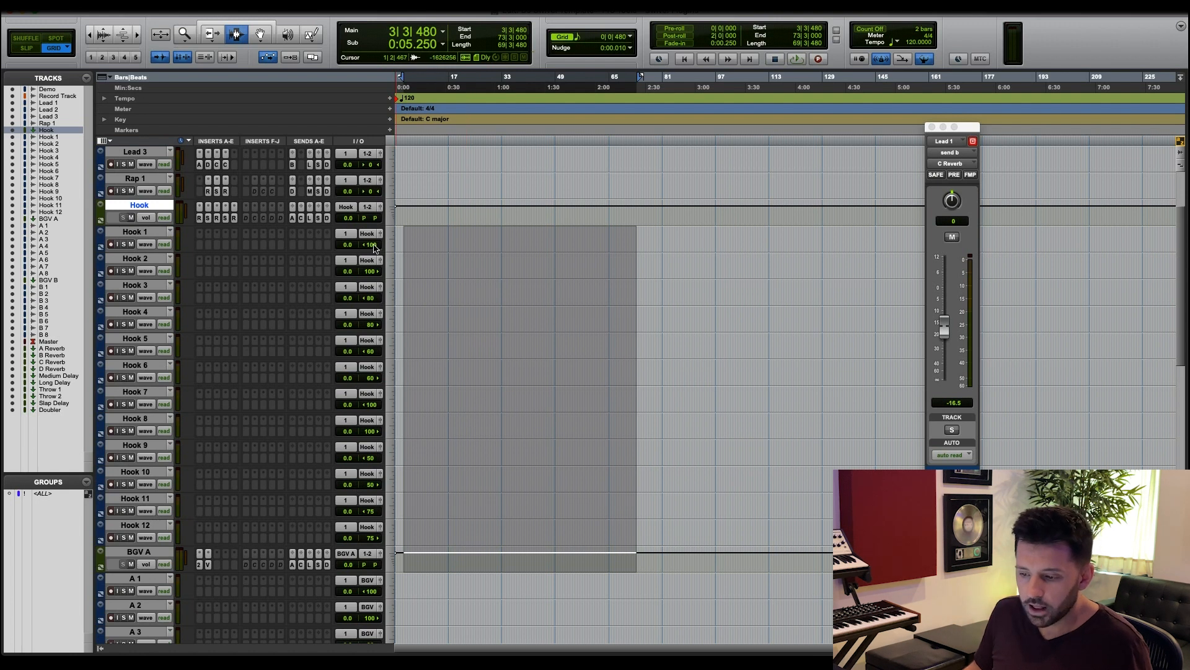
scroll(380, 249, up, 1)
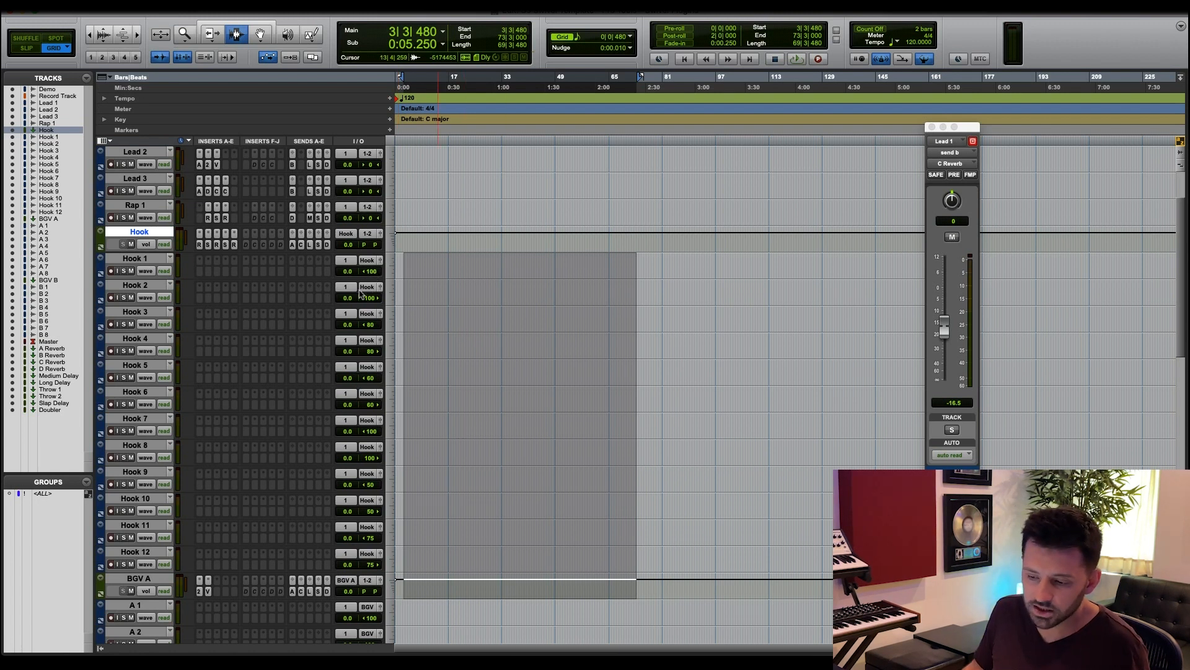
Mark the Hook tracks' panned pairs on the timeline in order, from Hook 1–2 through Hook 11–12, and clear the range.
drag(410, 265, 477, 298)
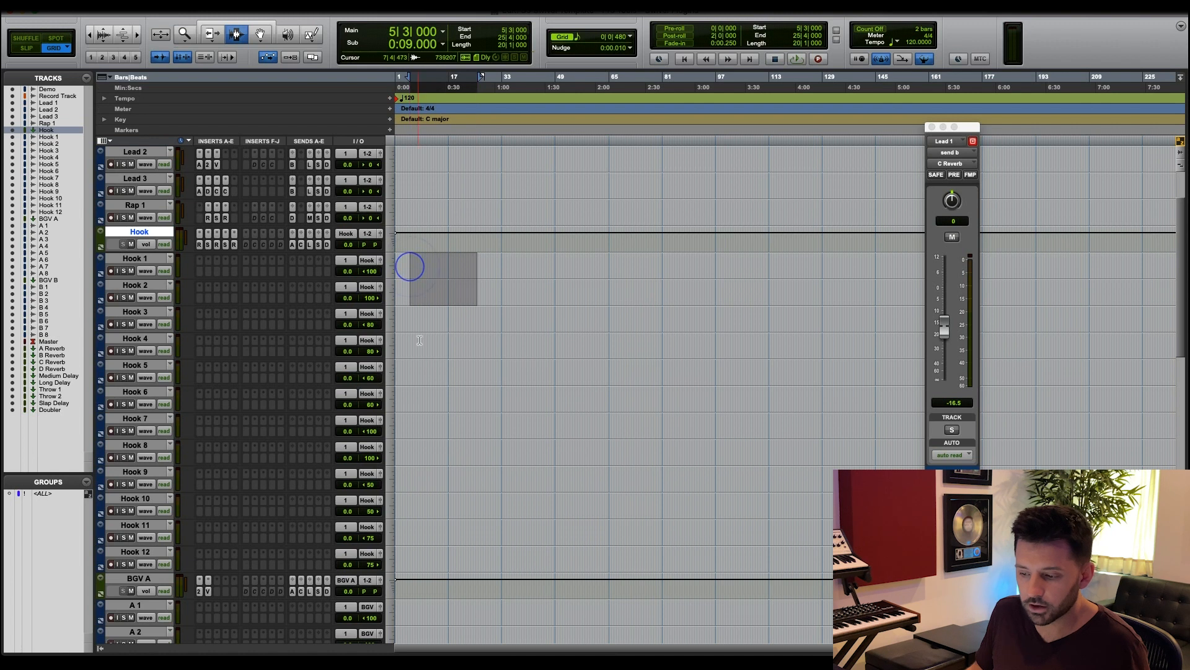
drag(409, 320, 493, 357)
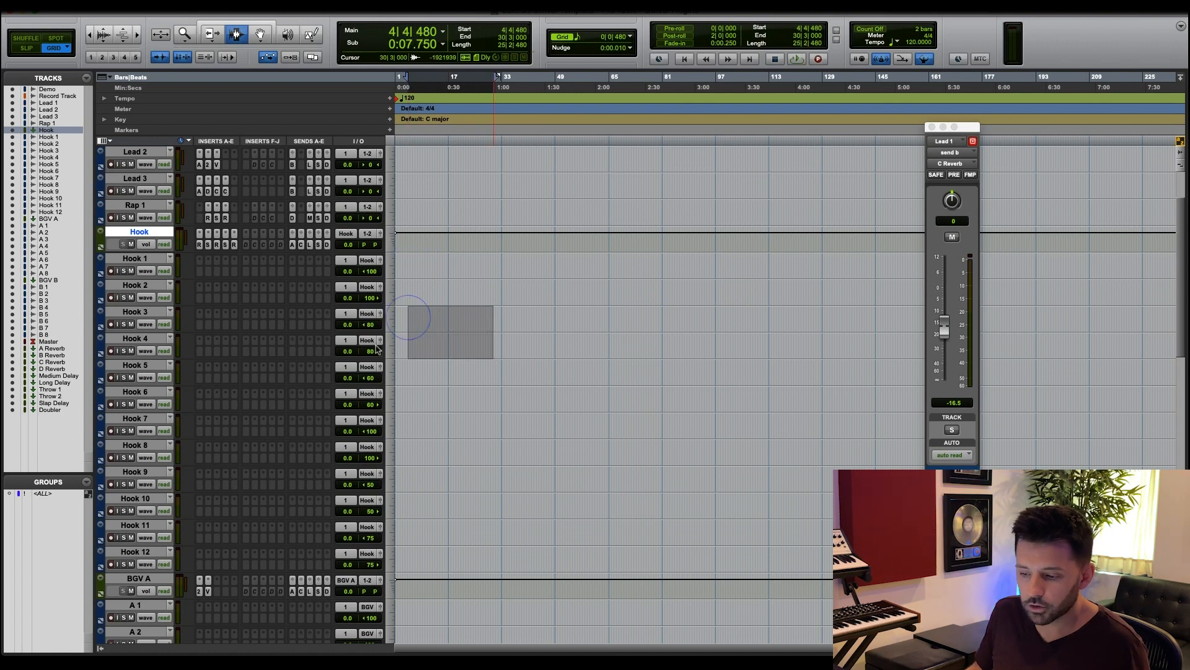
drag(417, 377, 507, 406)
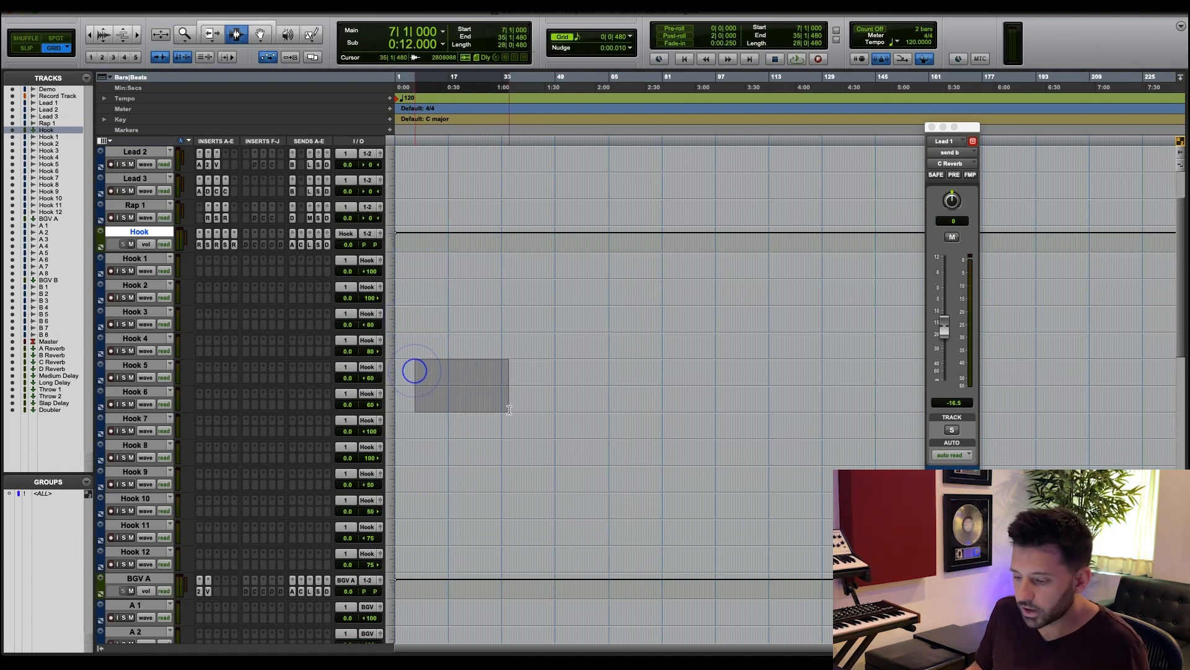
drag(431, 427, 508, 555)
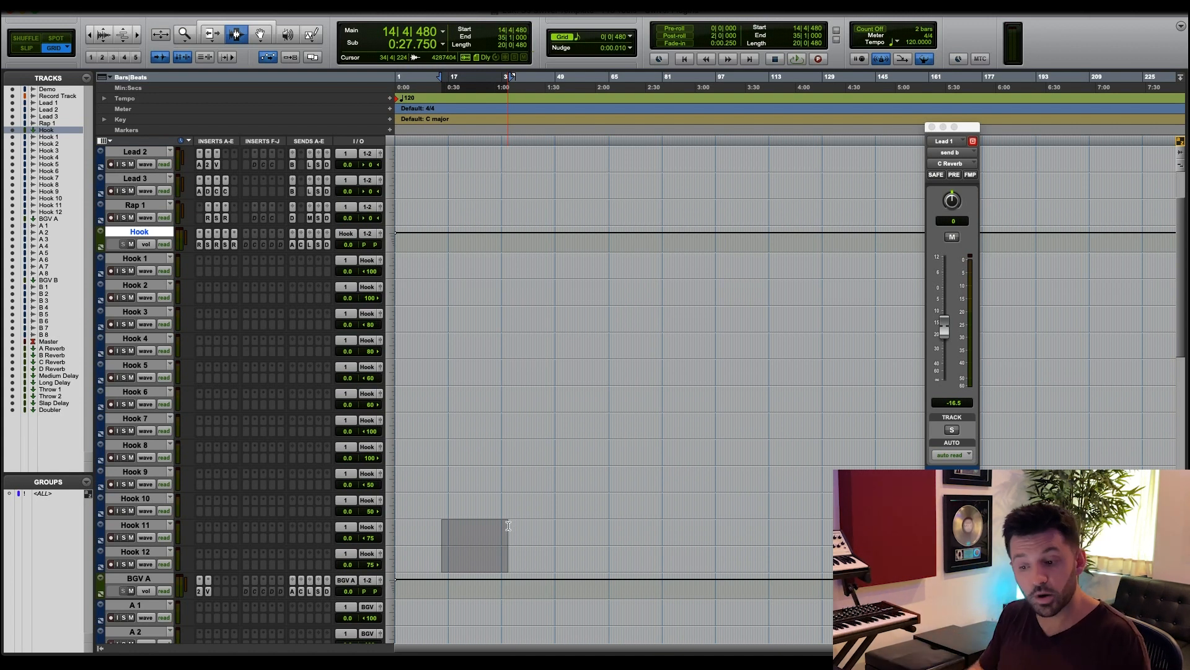
click(492, 456)
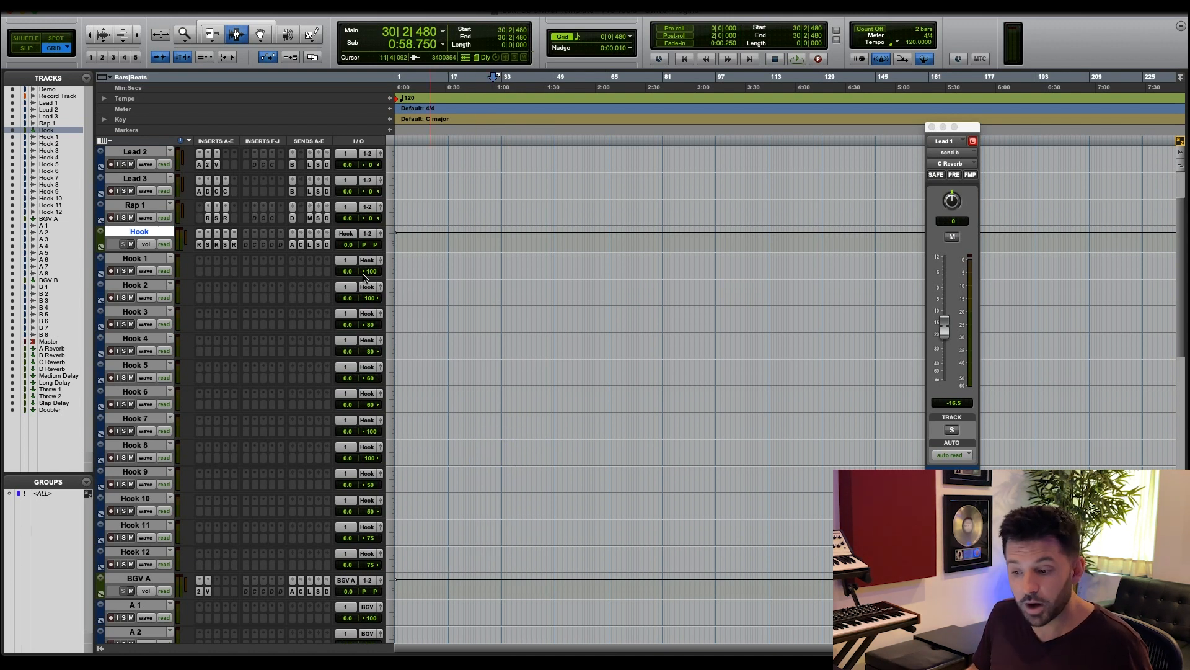
Select tracks Hook 1 through Hook 12 and mark a timeline range across them from about bar 7 to bar 39.
click(139, 259)
shift+click(132, 551)
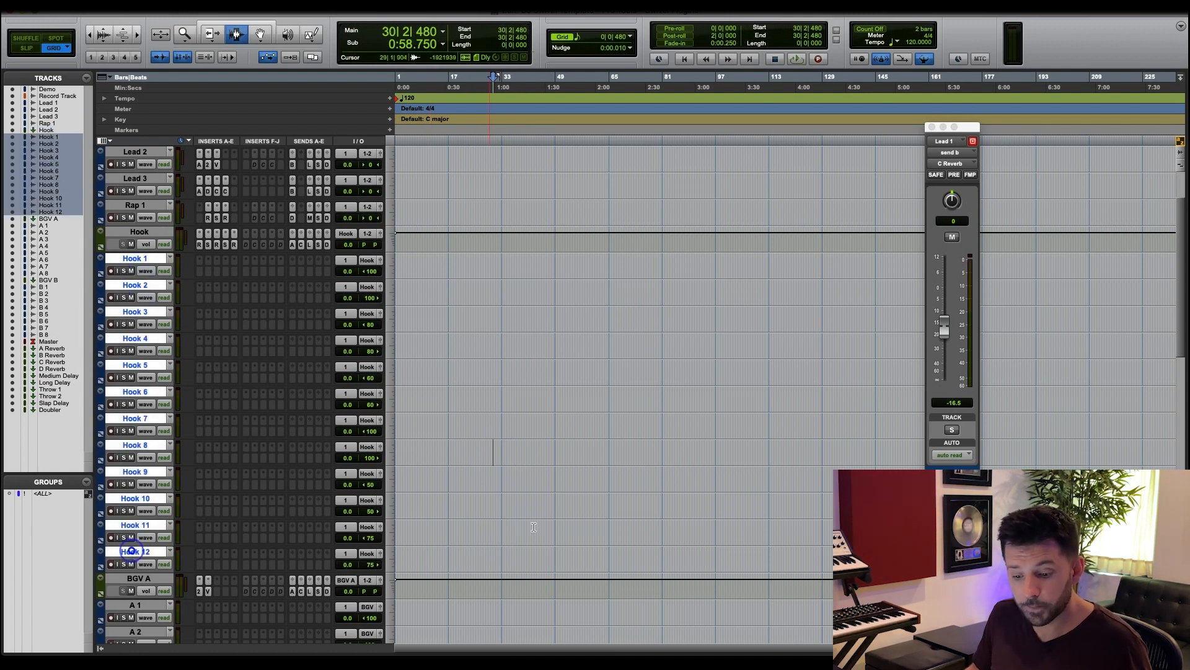
drag(415, 565, 525, 266)
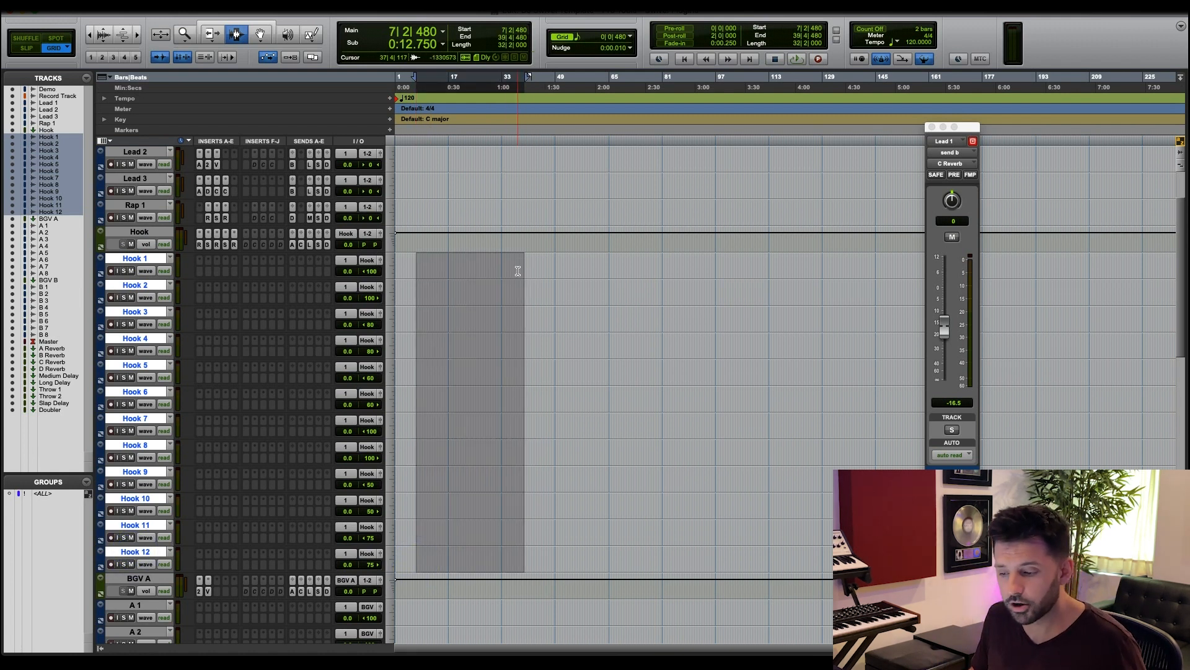
Select the Hook aux track alone, and reselect Hook 1 through Hook 12 to show the tracks feeding it.
click(139, 231)
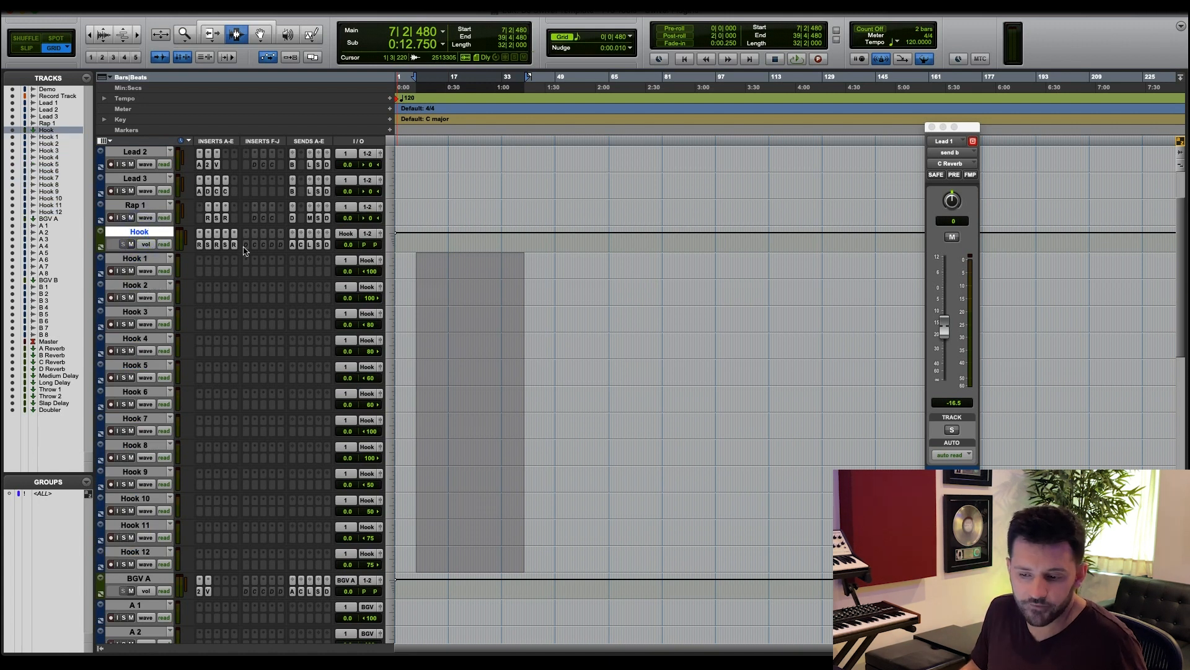
click(144, 257)
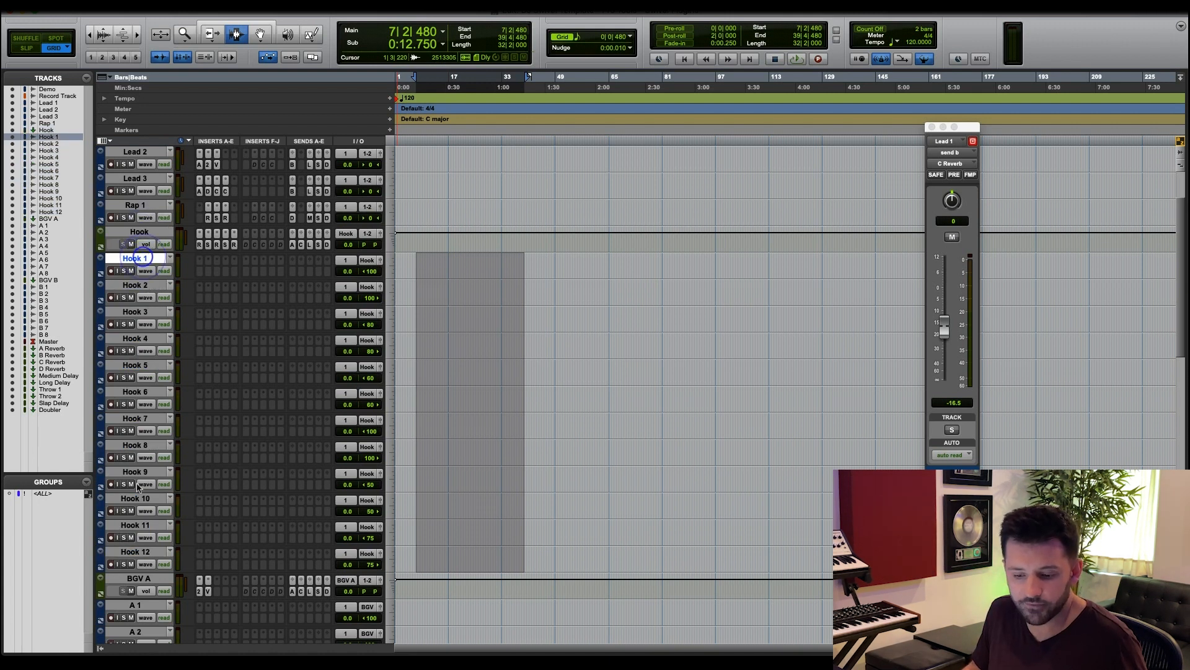
shift+click(138, 554)
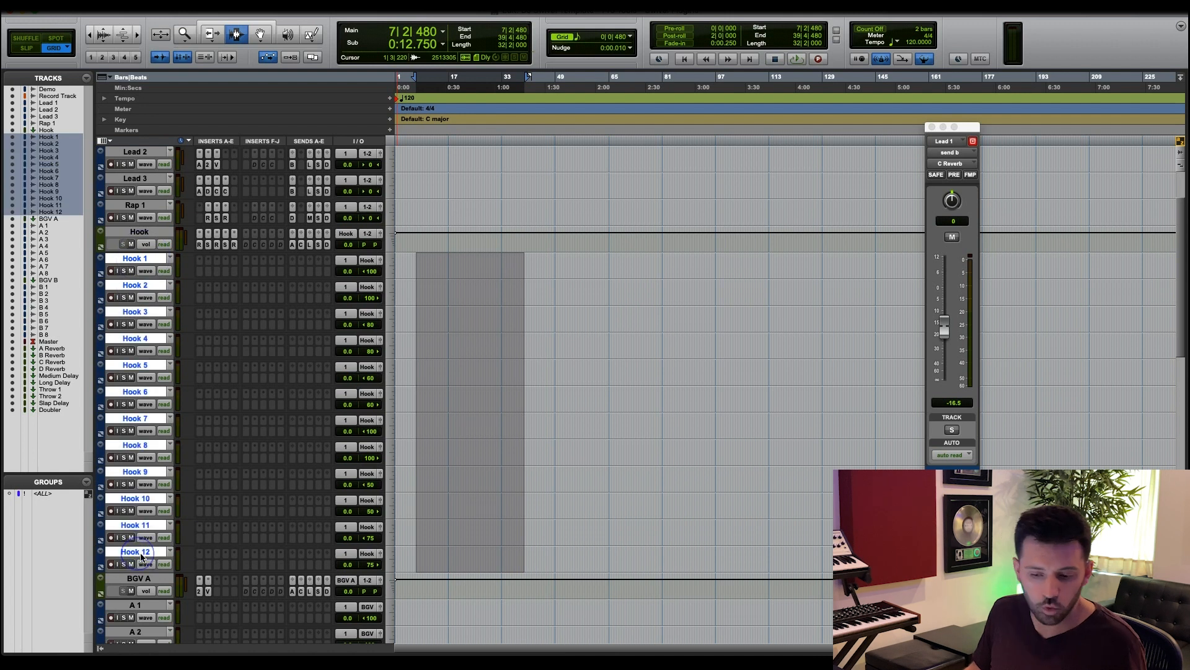
Check the bus assigned as Hook 1's output and the bus feeding the Hook aux track's input, leaving both assignments as they are.
click(367, 263)
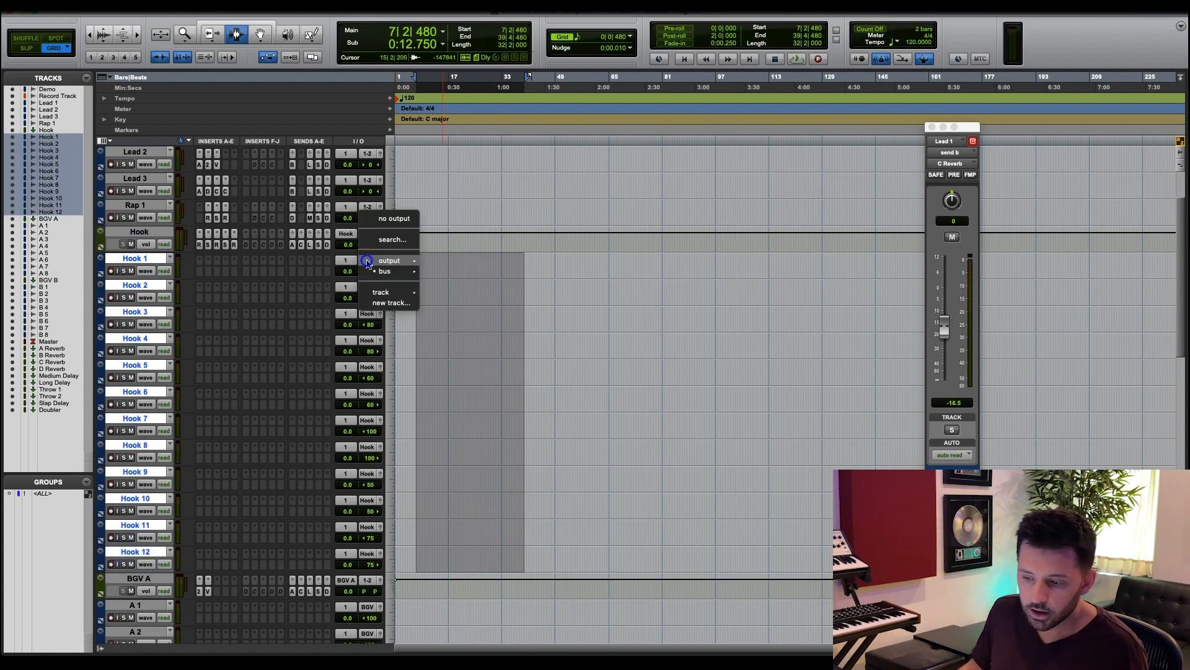
mouse_move(409, 273)
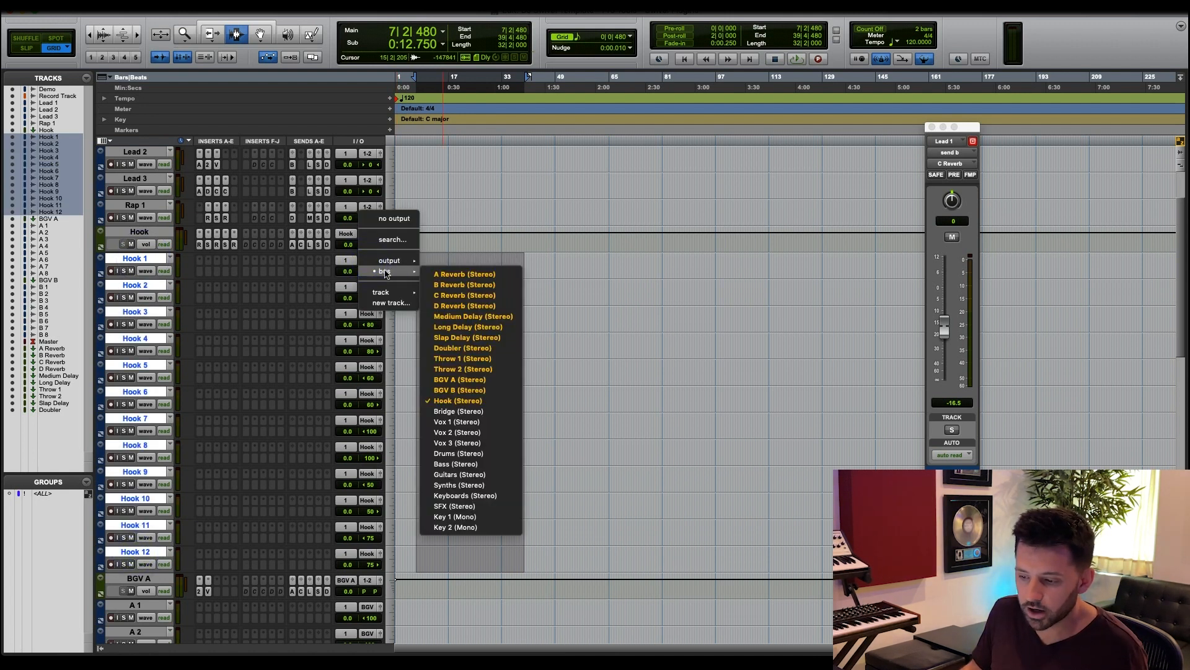
click(228, 357)
click(345, 234)
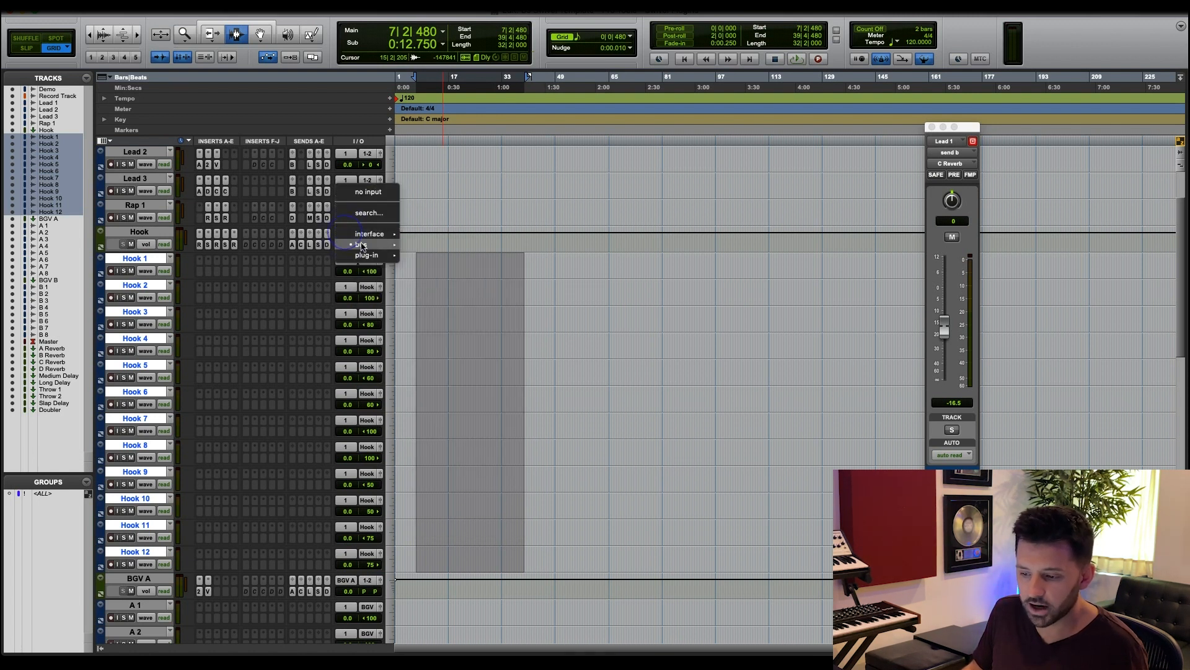
mouse_move(369, 245)
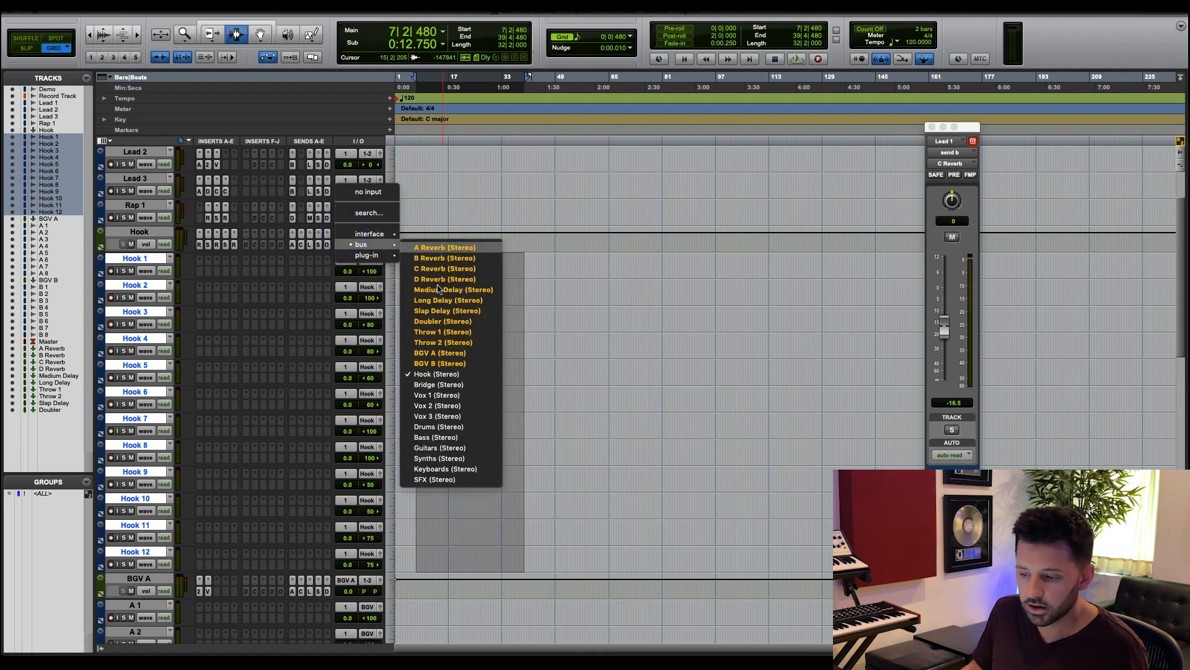
click(571, 374)
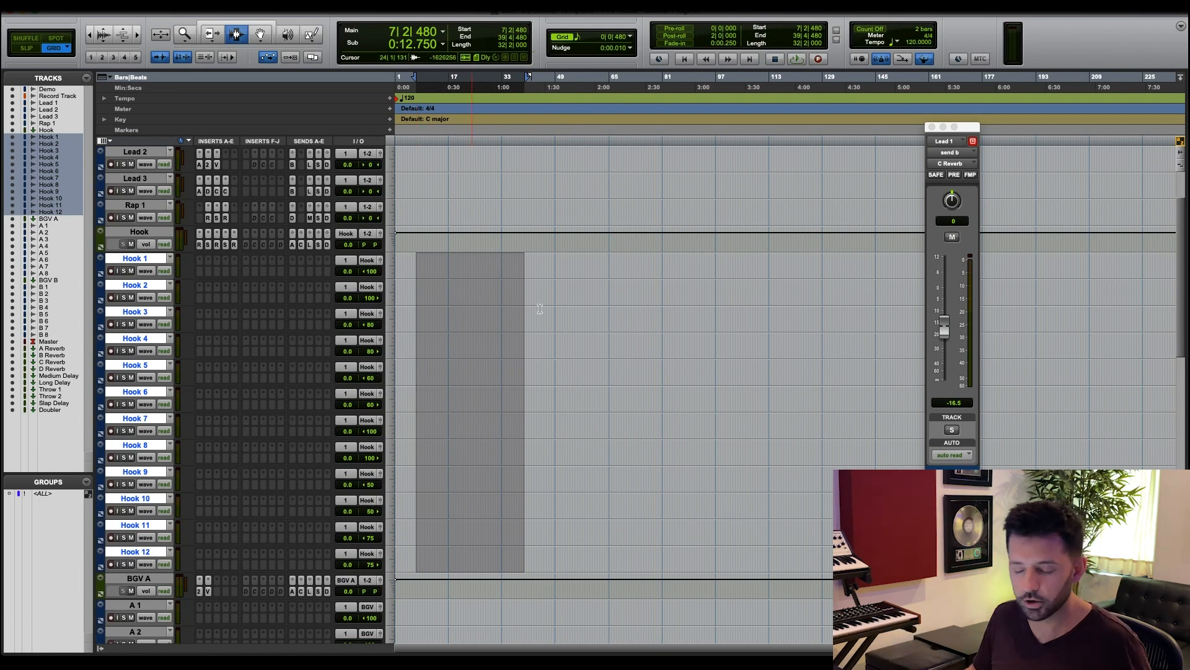
Clear the timeline range with the edit cursor at about bar 13 and select the Hook aux track alone.
click(435, 268)
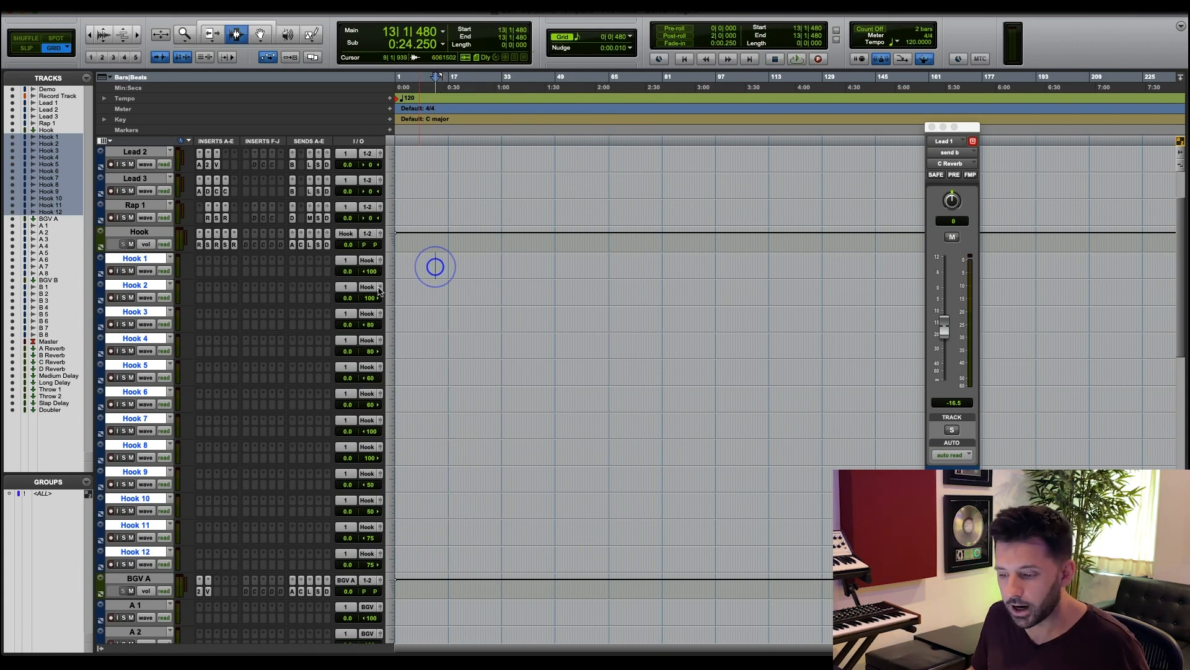
click(152, 231)
scroll(229, 313, up, 3)
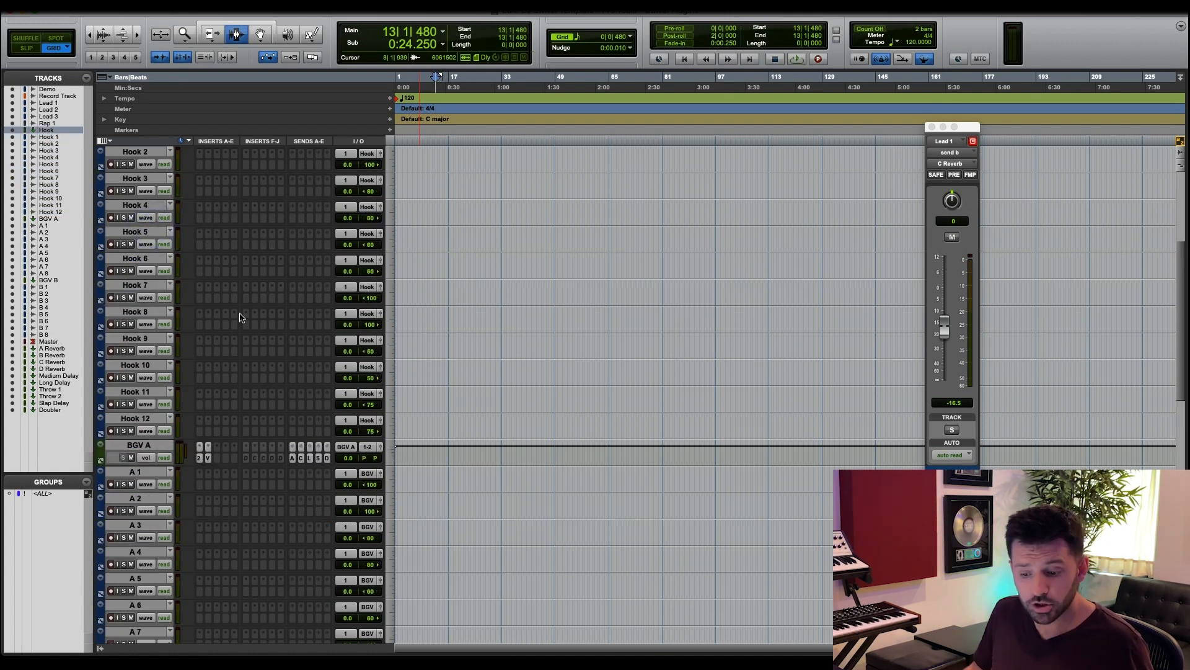
Select tracks Lead 1 through Lead 3 and place the edit cursor at about bar 5.
click(135, 205)
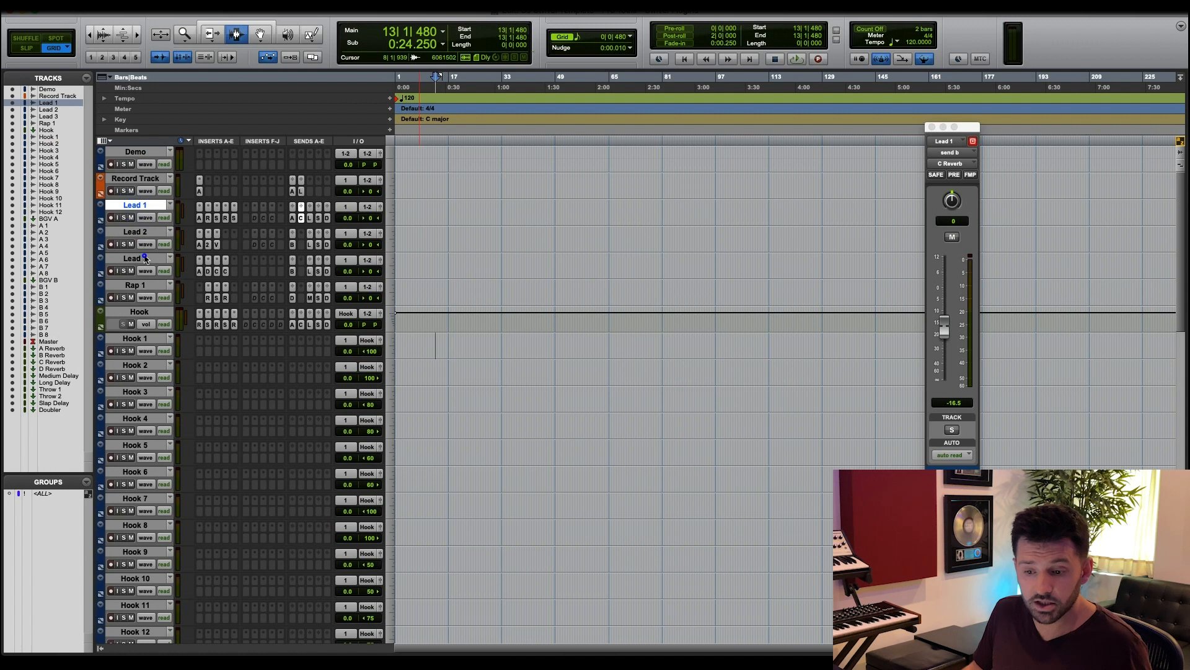
shift+click(146, 259)
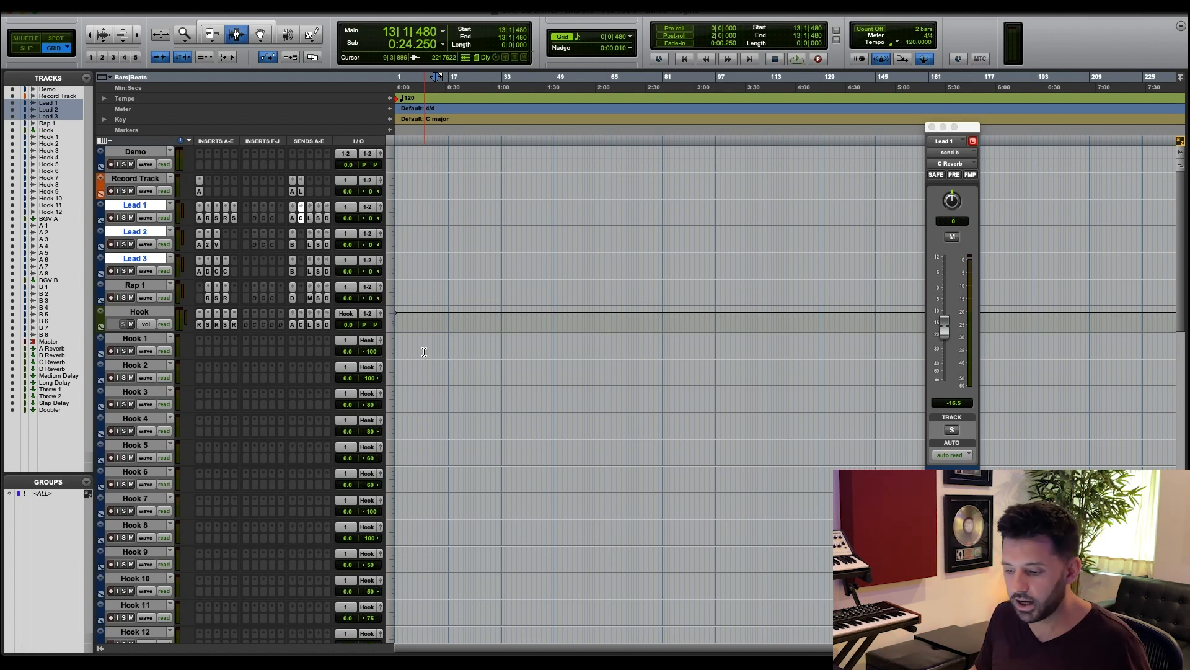
scroll(424, 347, down, 1)
click(409, 315)
scroll(347, 323, down, 2)
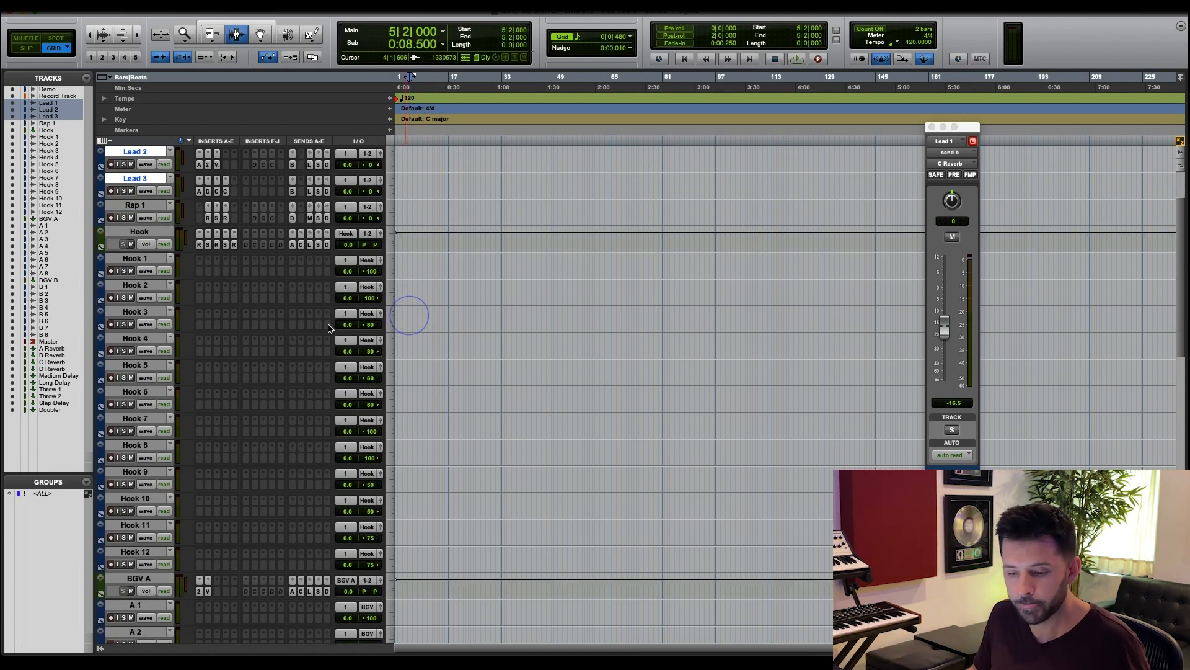
View the Hook aux track's five insert plug-ins in order, including Renaissance DeEsser, Renaissance Vox and SPL Vitalizer MK2-T.
scroll(323, 322, down, 6)
scroll(267, 285, up, 6)
click(199, 245)
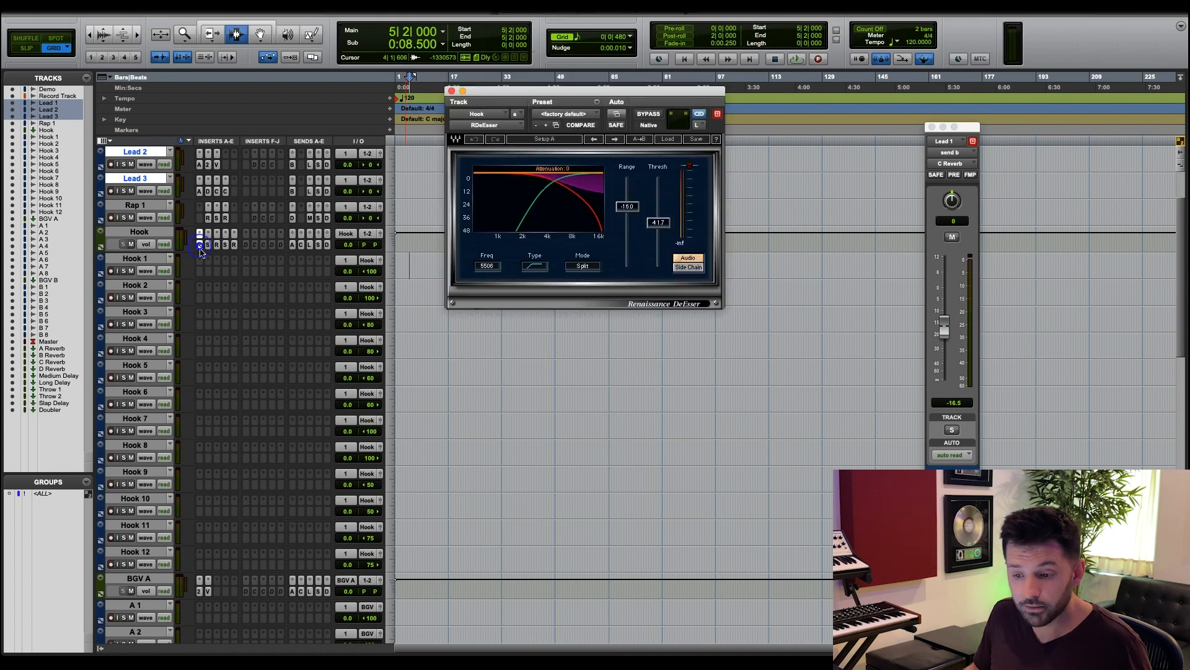
click(208, 245)
click(217, 245)
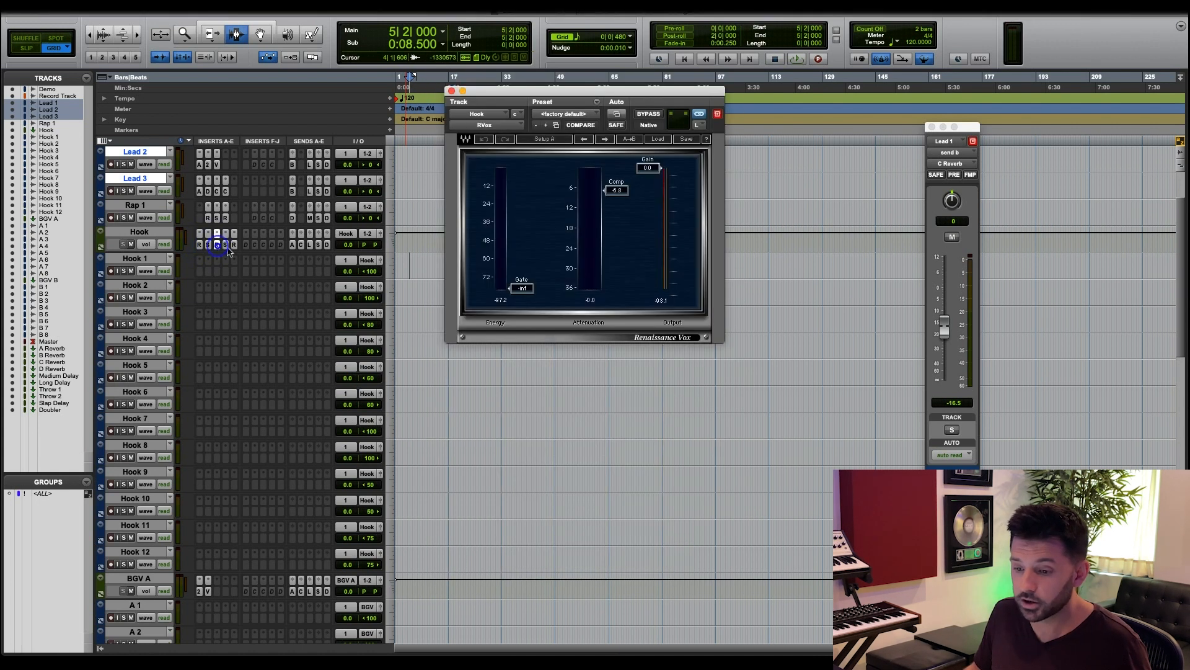
click(234, 245)
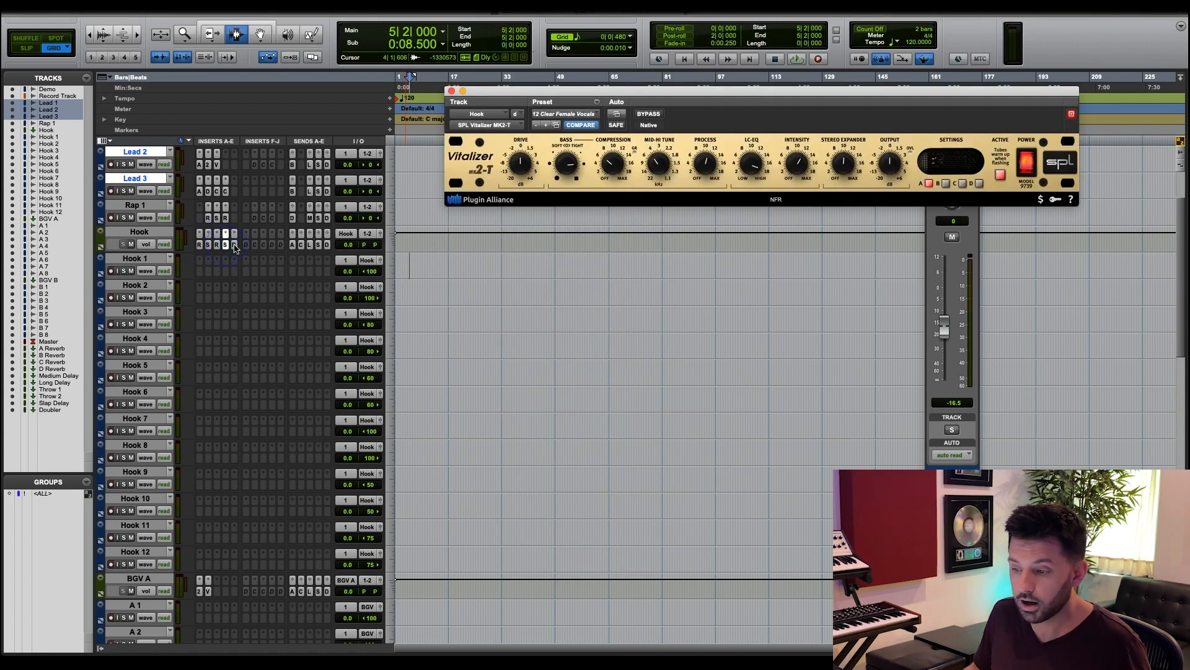
click(234, 245)
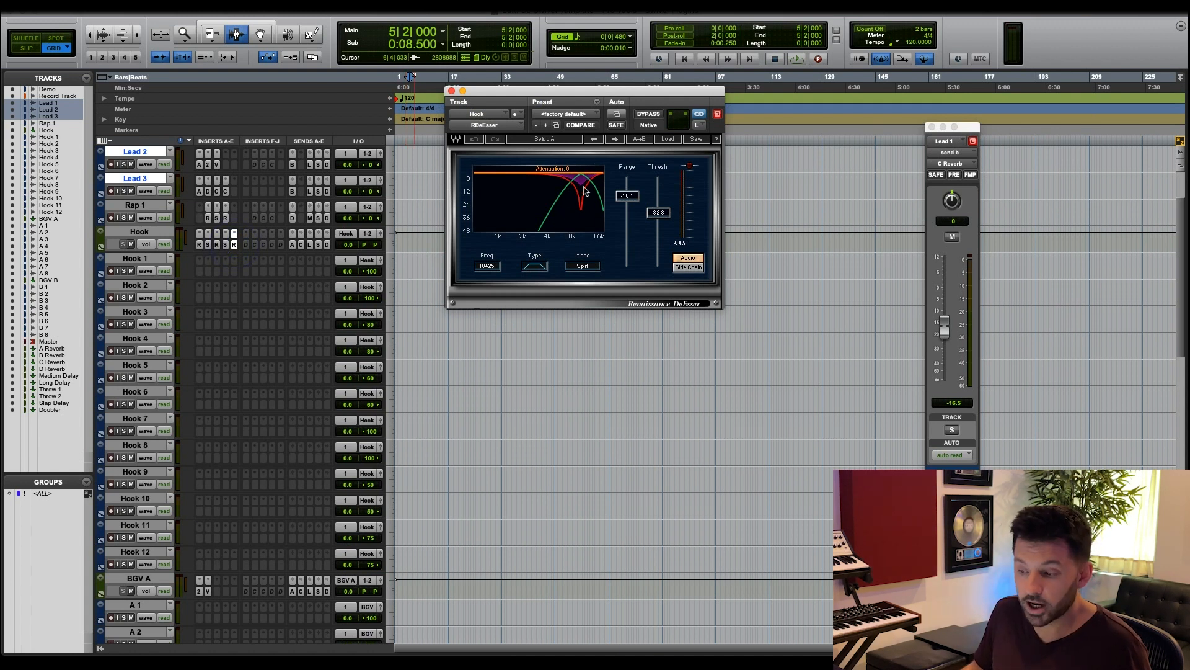
Review the Hook aux track's insert chain once more from the first Renaissance DeEsser through the last one.
click(200, 244)
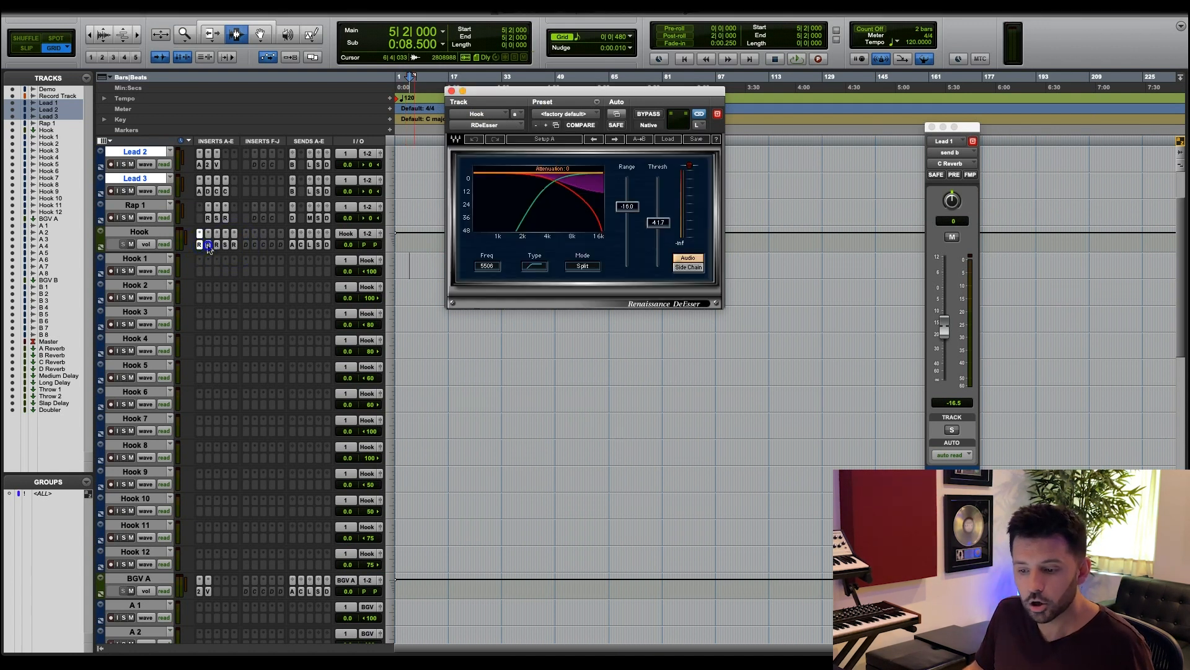
click(208, 245)
click(217, 245)
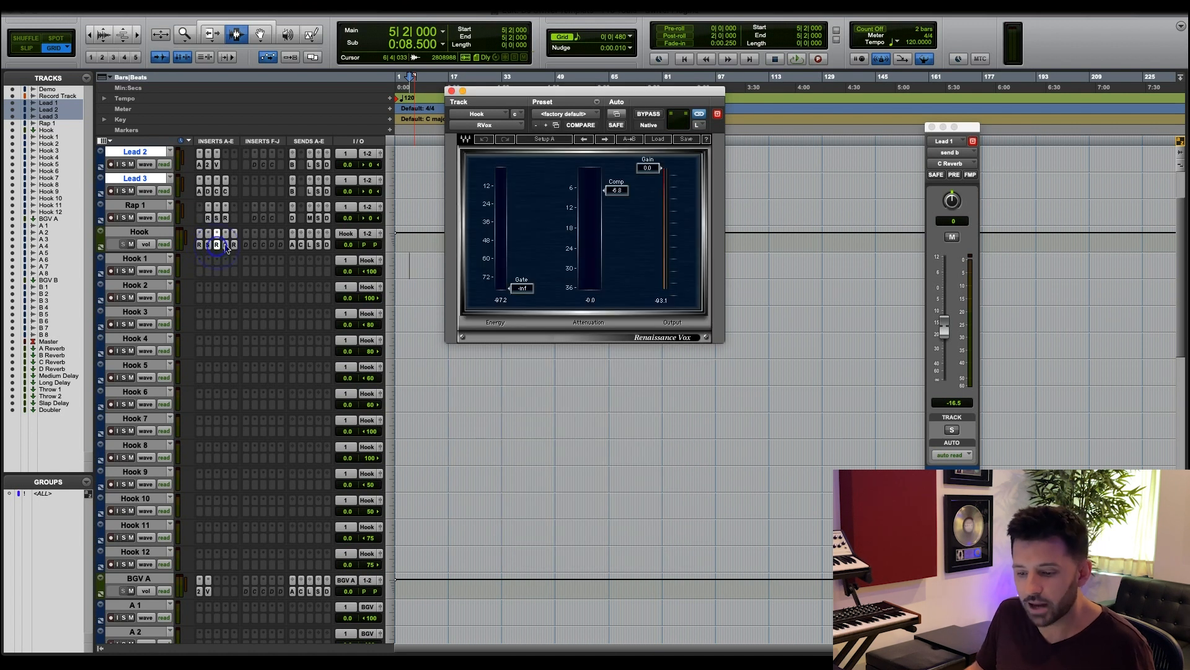
click(226, 245)
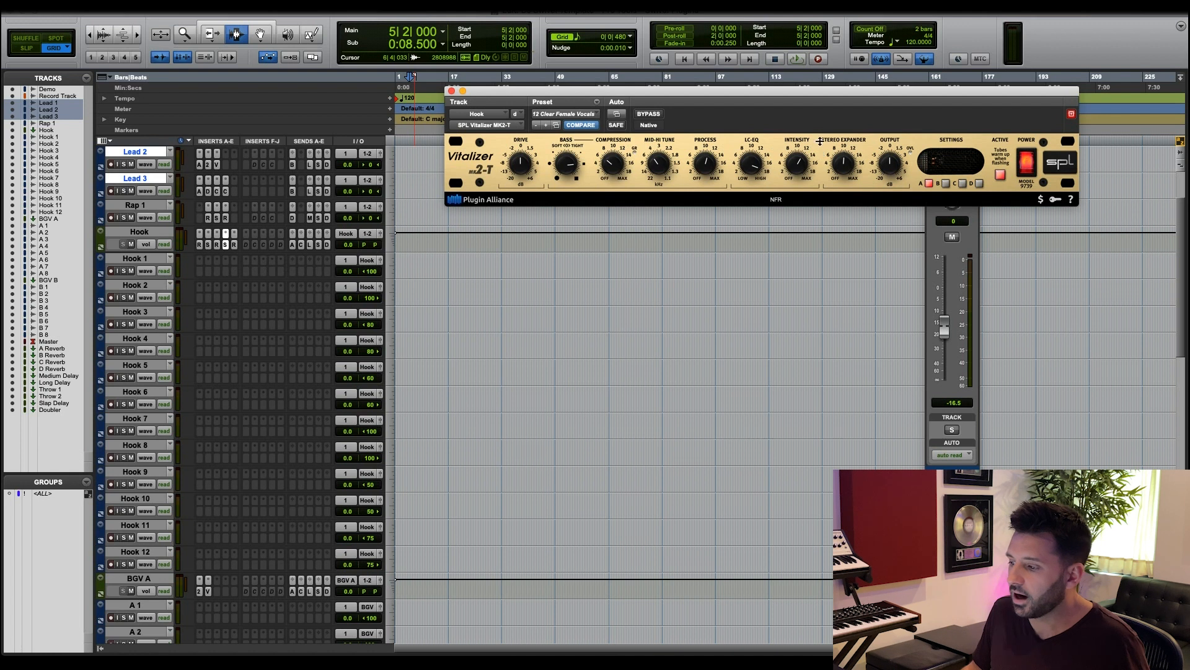
click(235, 246)
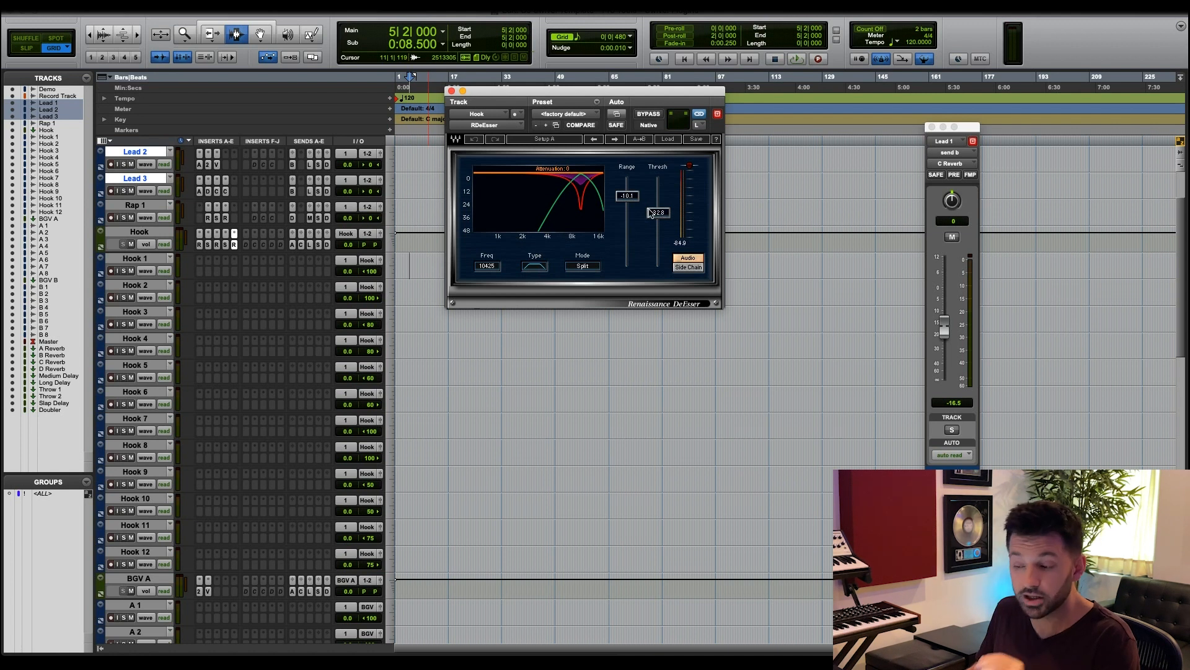
Compare the settings of the Hook aux track's first and last Renaissance DeEsser inserts and close the plug-in window.
click(199, 244)
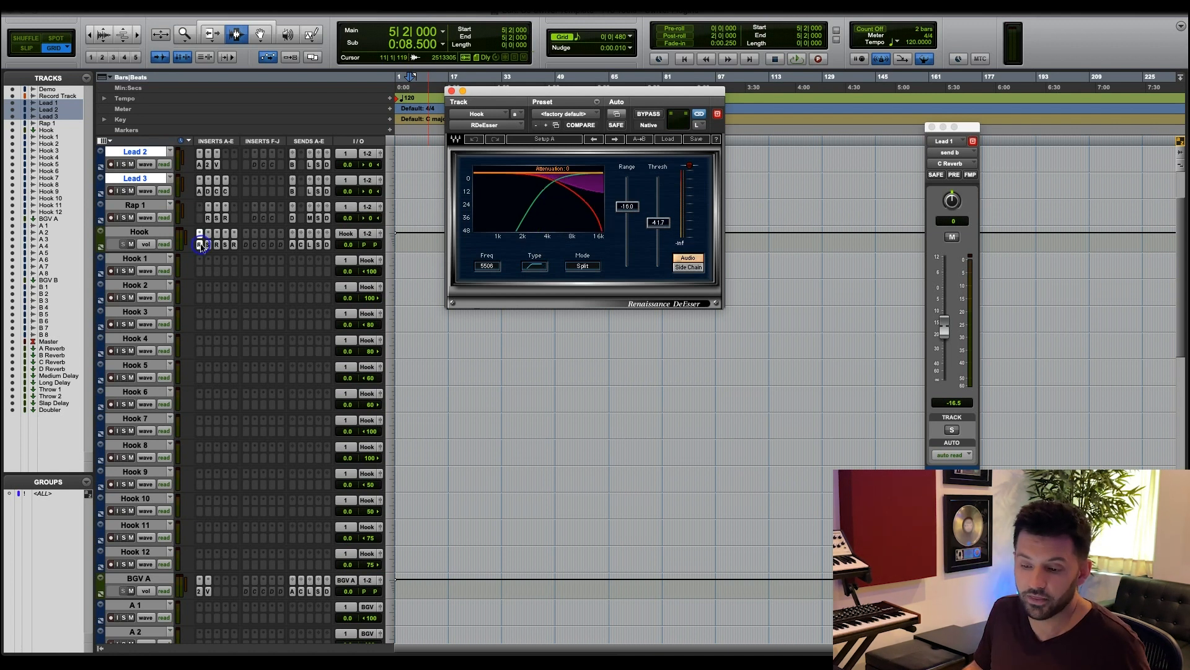
click(234, 245)
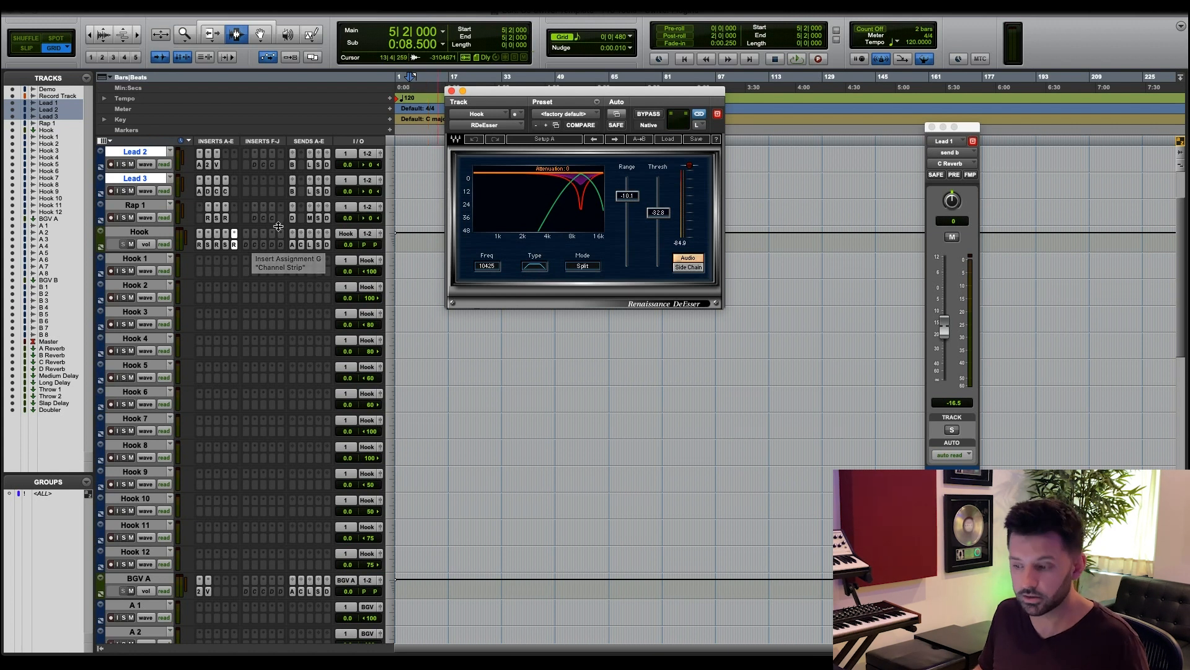
click(234, 243)
Select the BGV A aux track, view its Eiosis E2Deesser and Virtual Mix Rack inserts, and close the plug-in window.
scroll(210, 434, down, 4)
scroll(210, 434, down, 2)
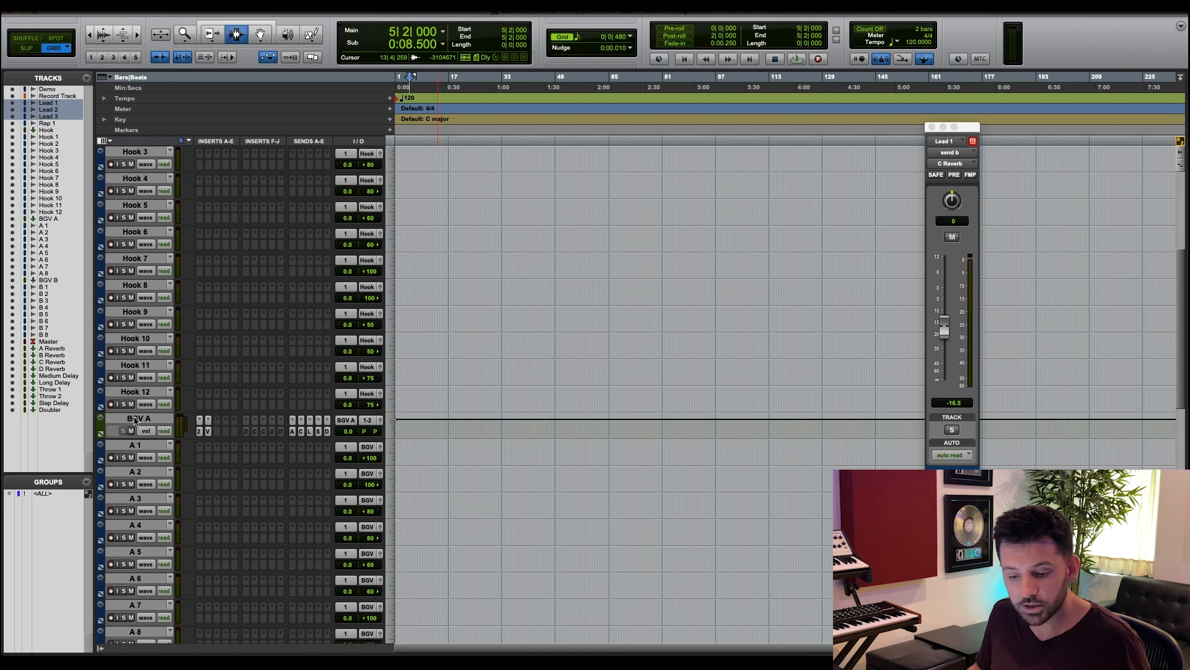
click(149, 420)
scroll(149, 420, down, 3)
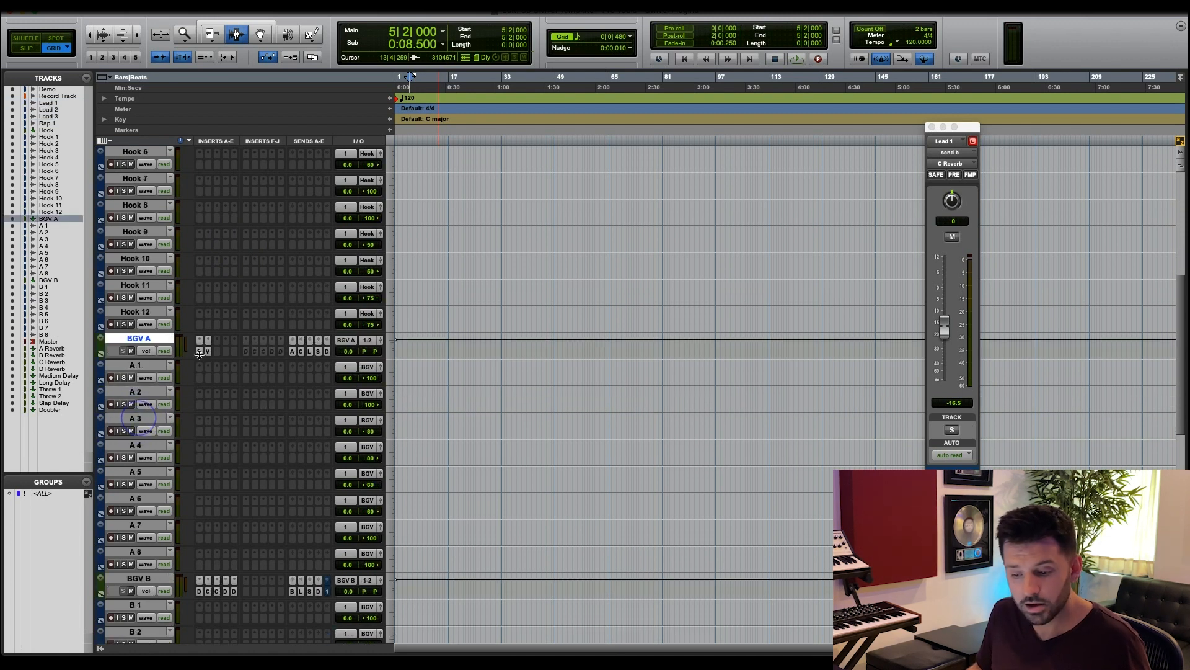
click(200, 352)
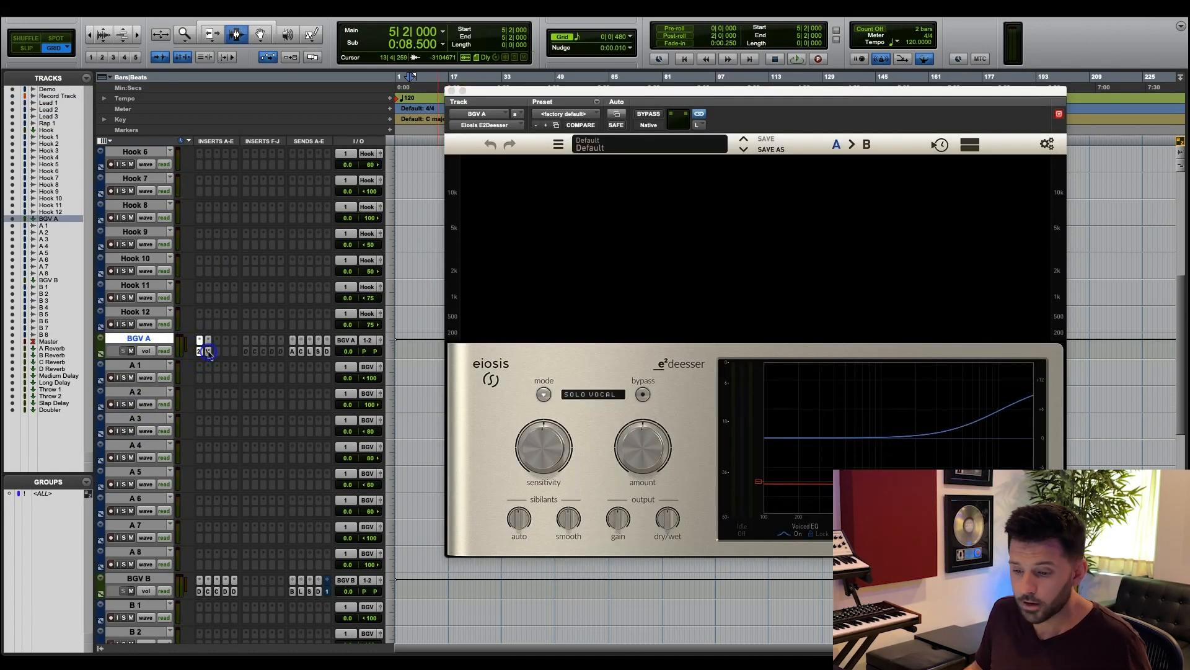
click(209, 352)
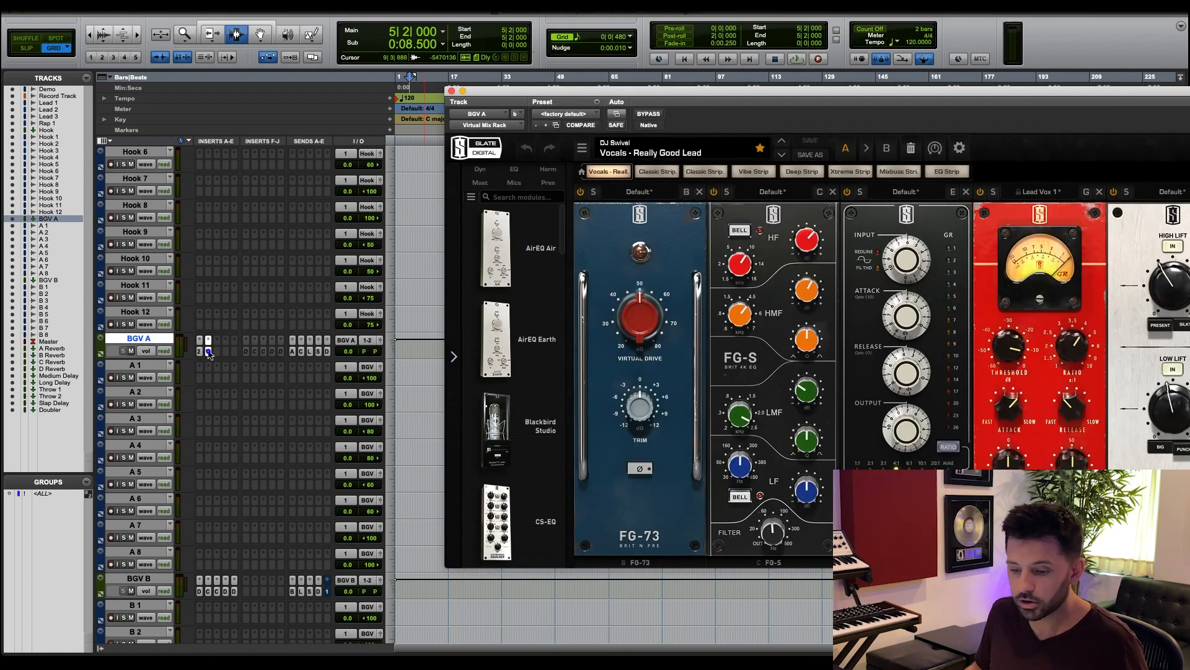
click(209, 352)
Select the BGV B aux track and view its five inserts in order, including the Dyn3 De-Esser and Dyn3 Compressor/Limiter.
scroll(209, 394, down, 6)
click(140, 419)
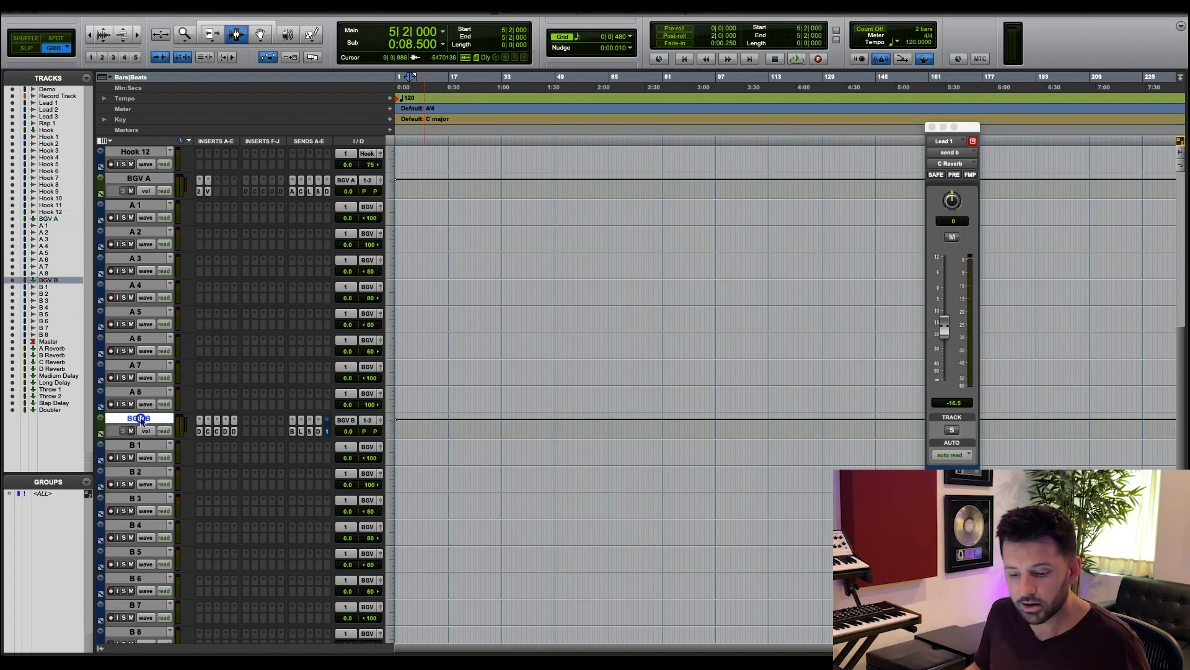
click(200, 432)
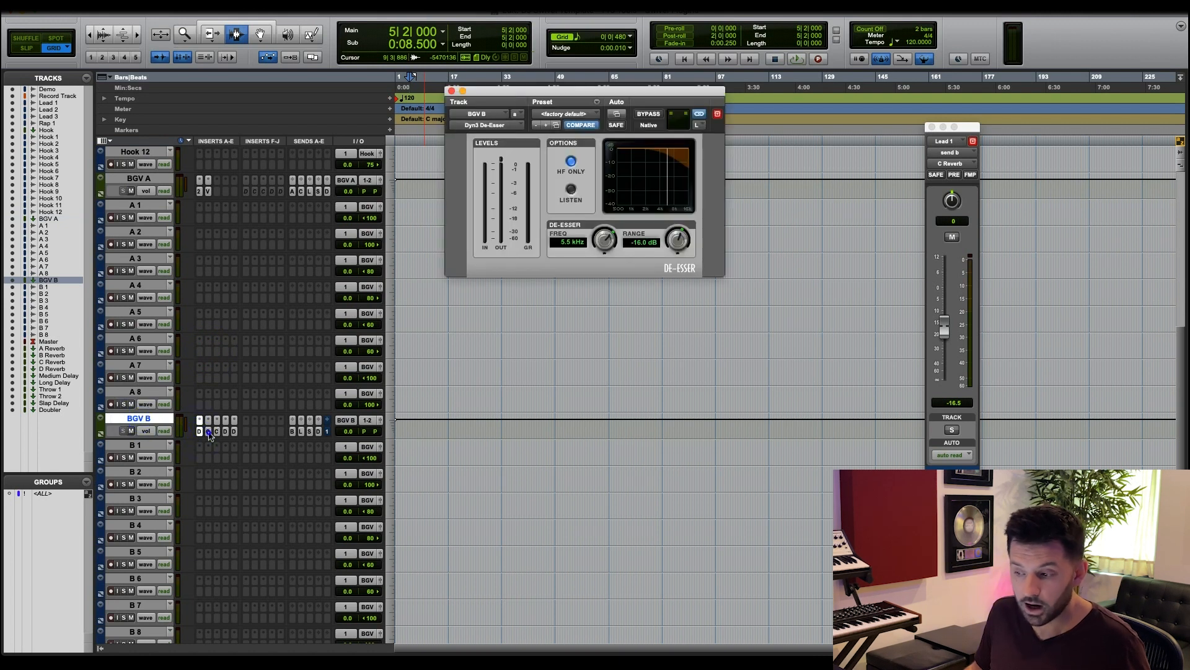
click(209, 432)
click(217, 432)
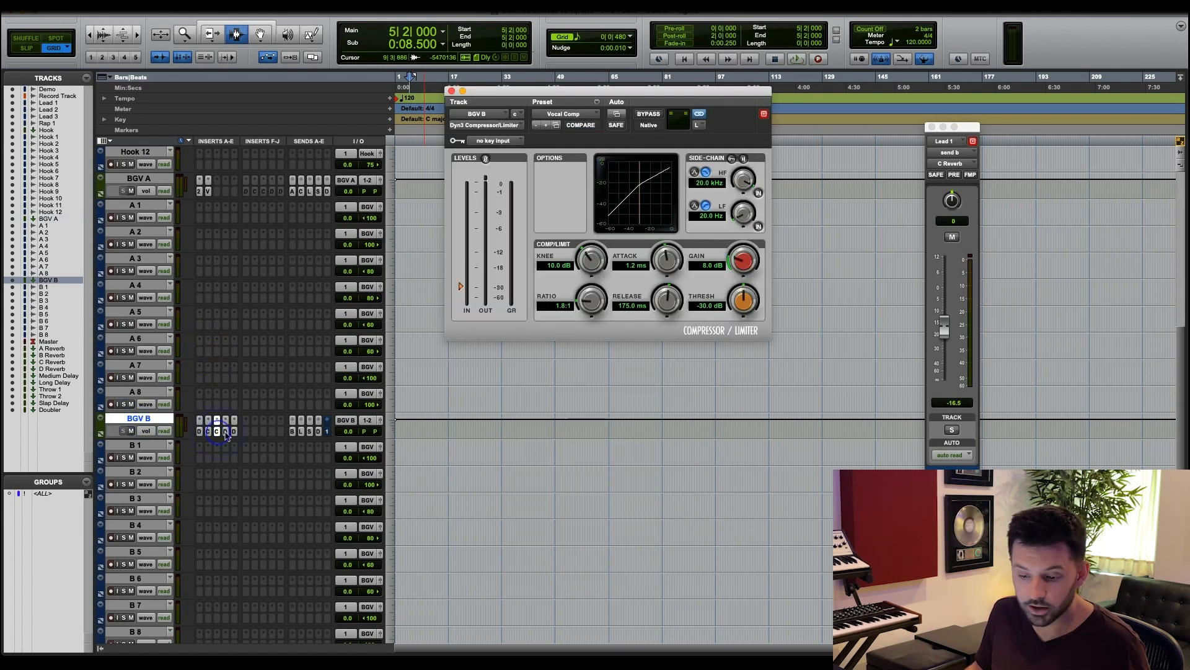
click(226, 431)
click(234, 432)
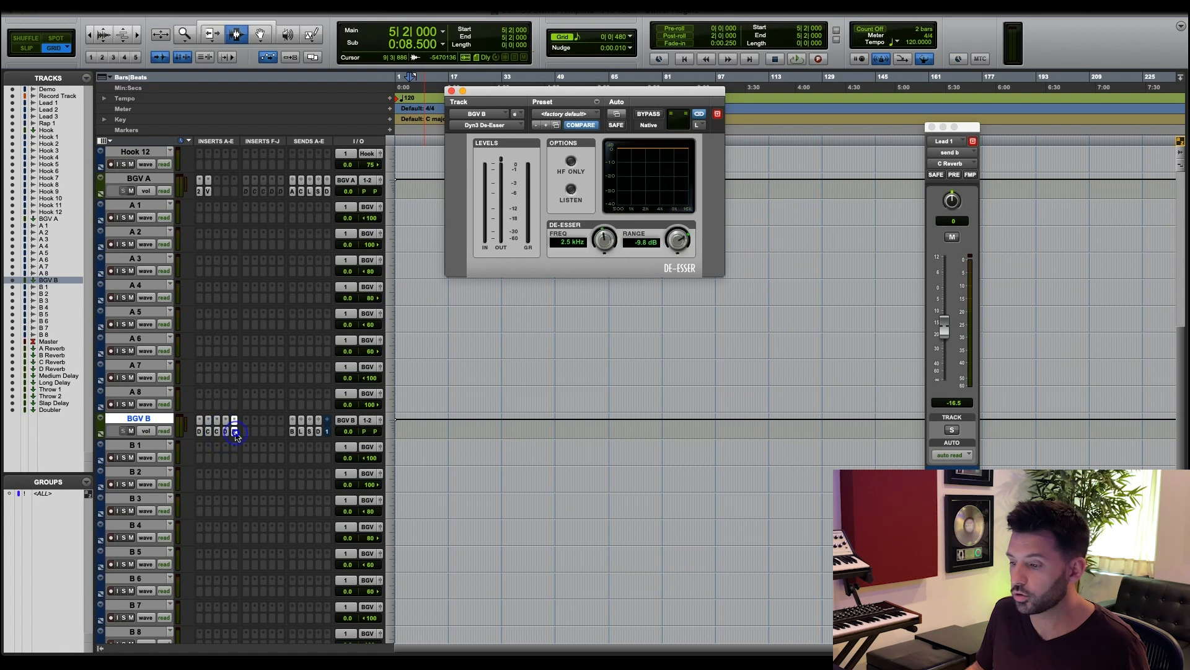
Compare the BGV B aux track's fourth and fifth inserts, both Dyn3 De-Essers, and close the plug-in window.
click(225, 431)
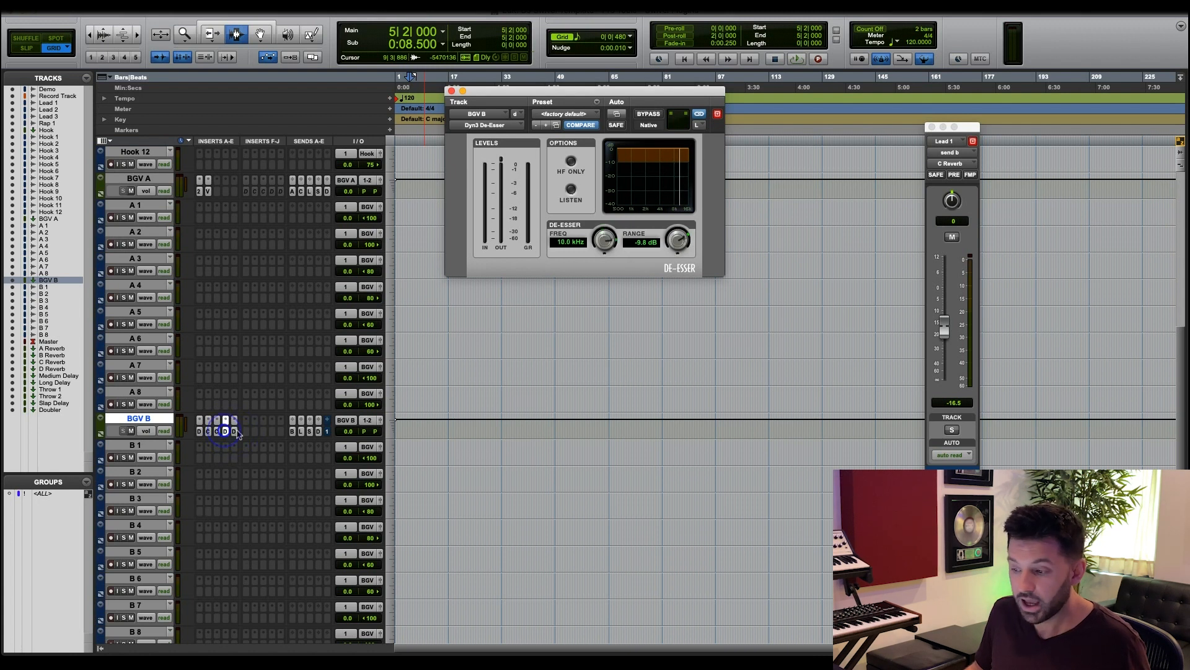
click(235, 431)
click(217, 431)
click(226, 431)
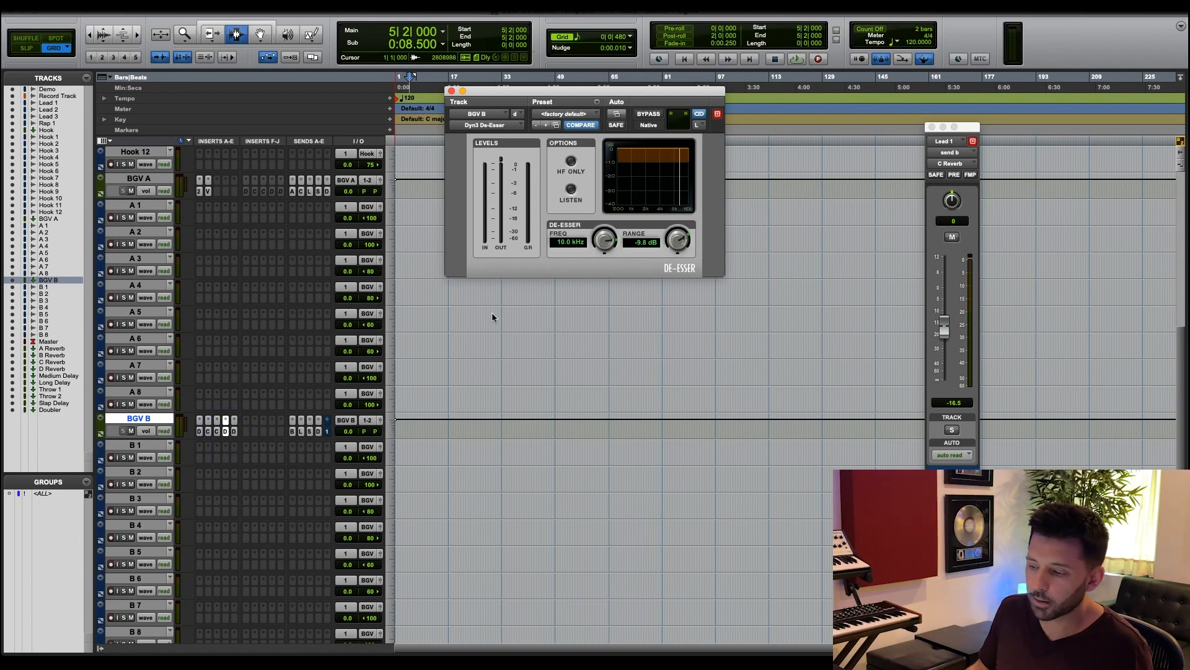
click(234, 431)
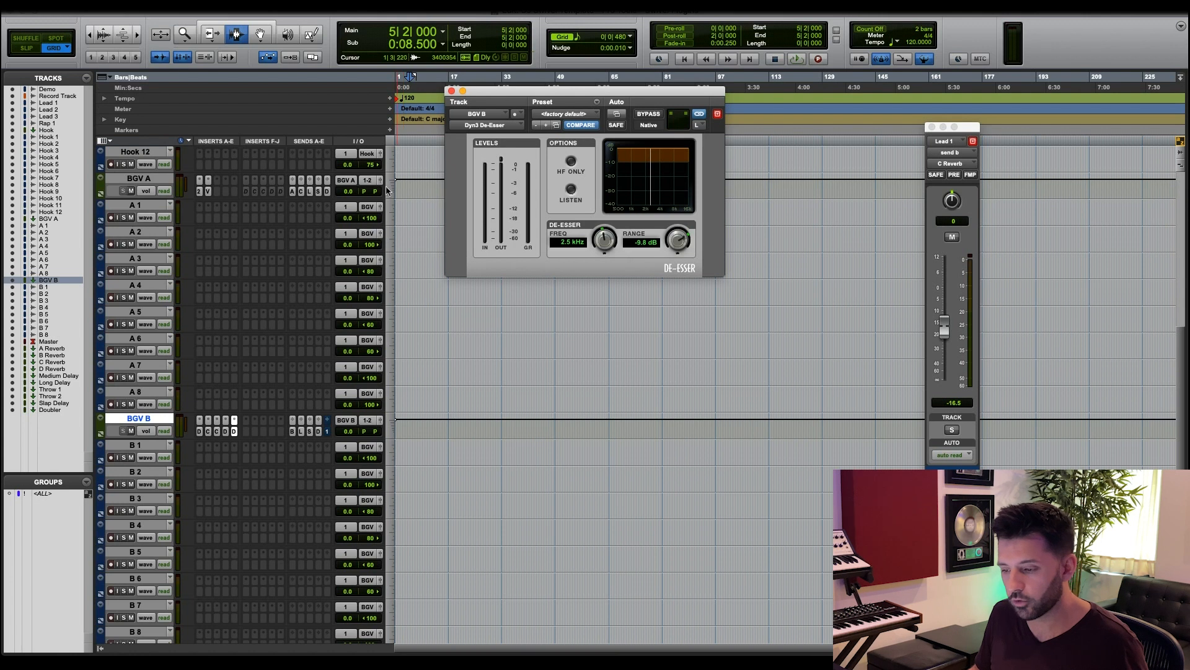
click(451, 91)
Select the Master track, and in its place select all effect return tracks from A Reverb through Doubler.
scroll(239, 447, down, 10)
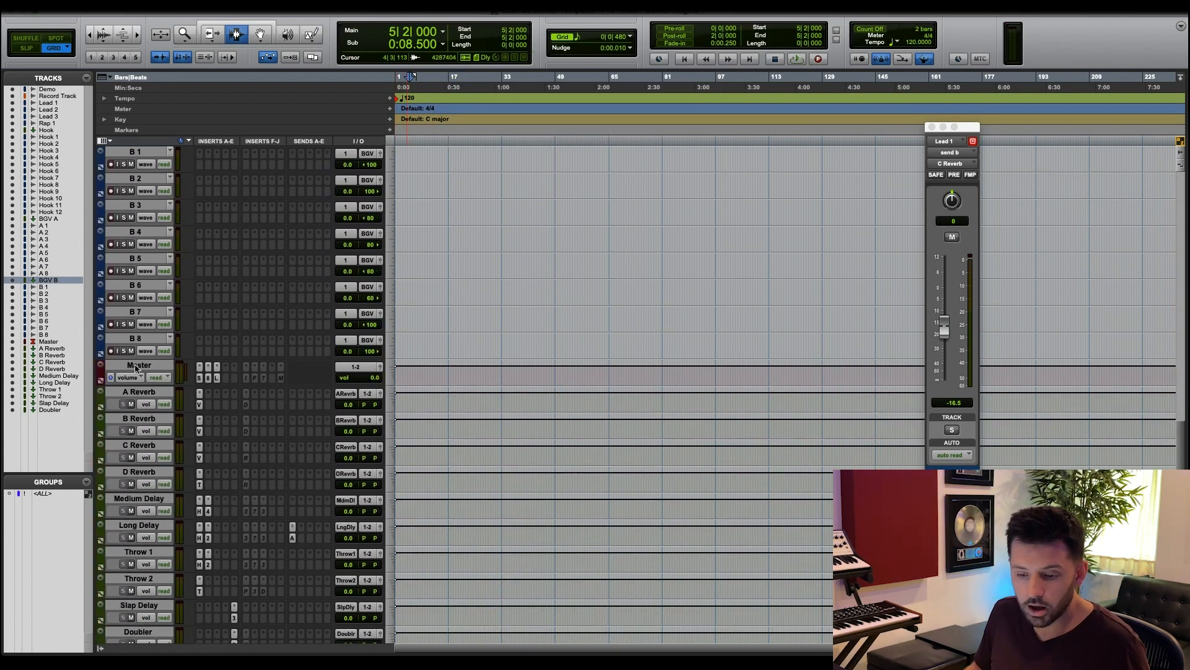
click(135, 366)
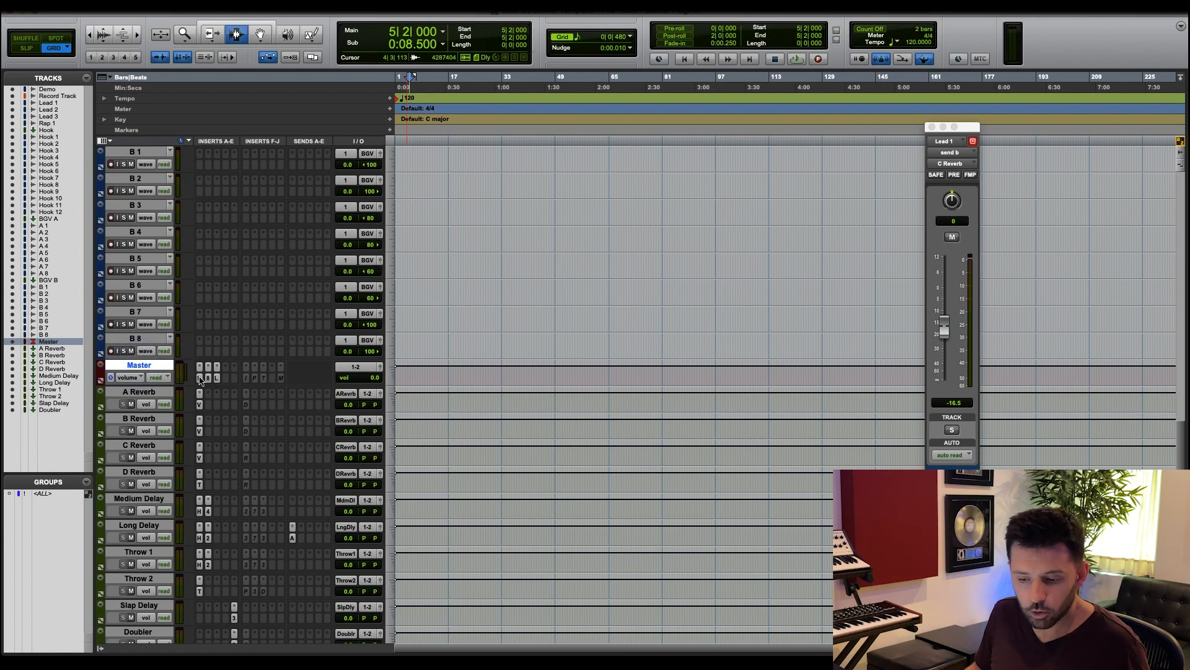
click(141, 393)
scroll(141, 397, down, 3)
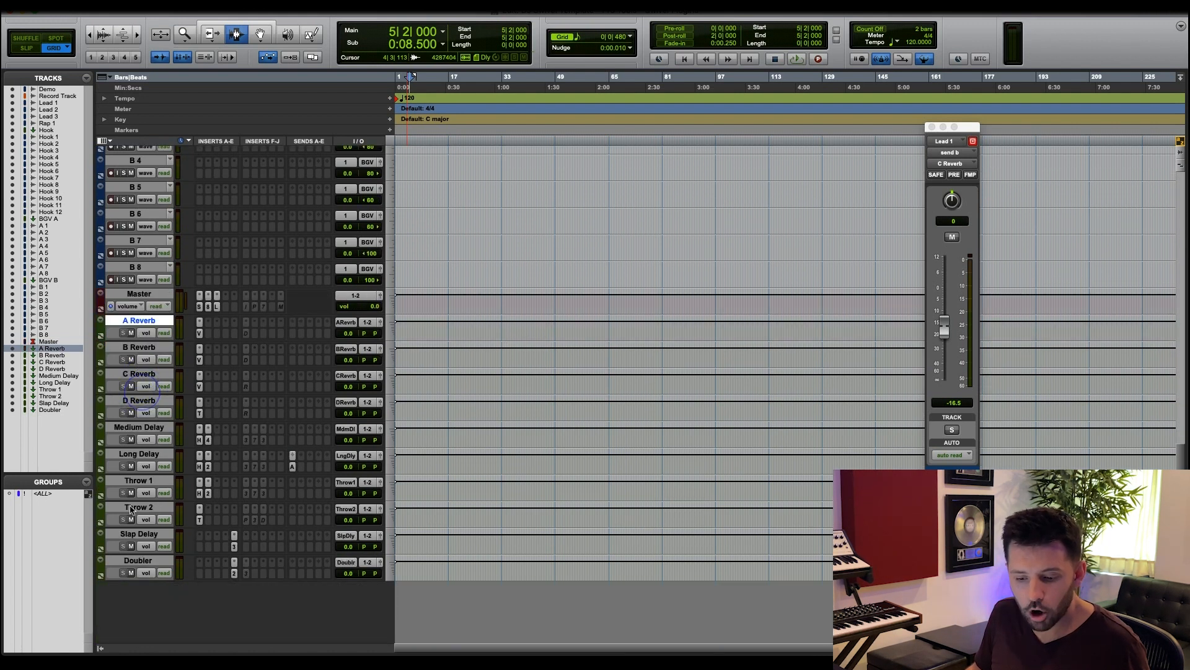
shift+click(138, 559)
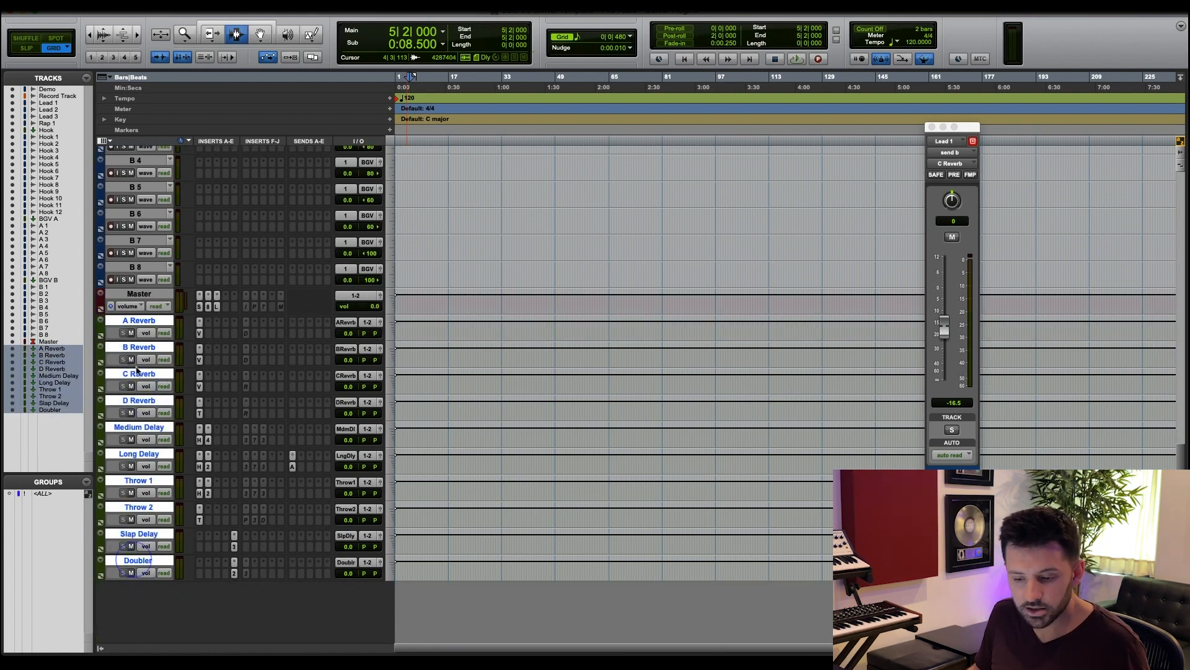
Select the A Reverb track, check Throw 2's inactive Mod Delay III and D-Verb inserts, and open A Reverb's ValhallaVintageVerb.
click(155, 321)
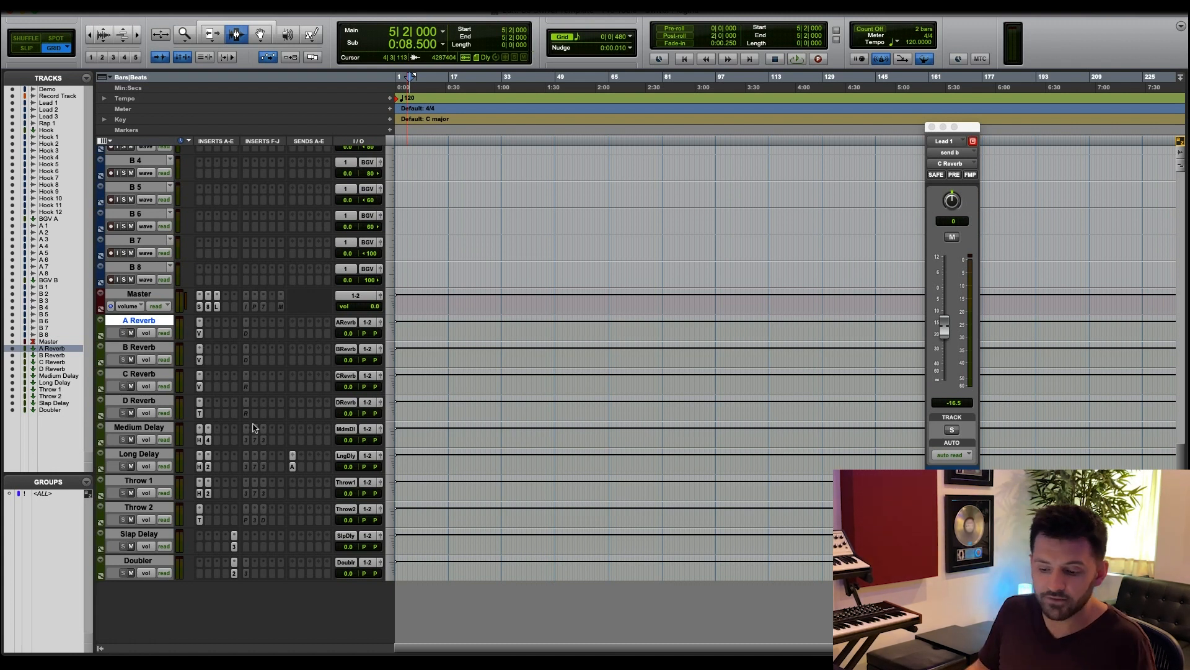
click(247, 523)
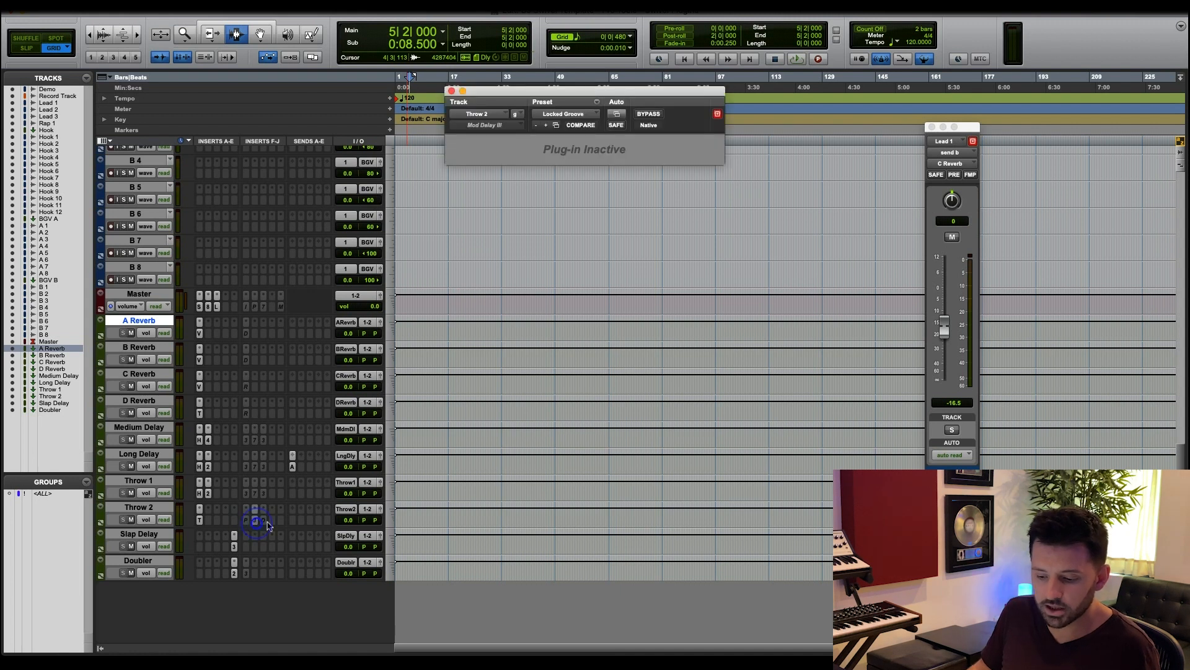
click(262, 520)
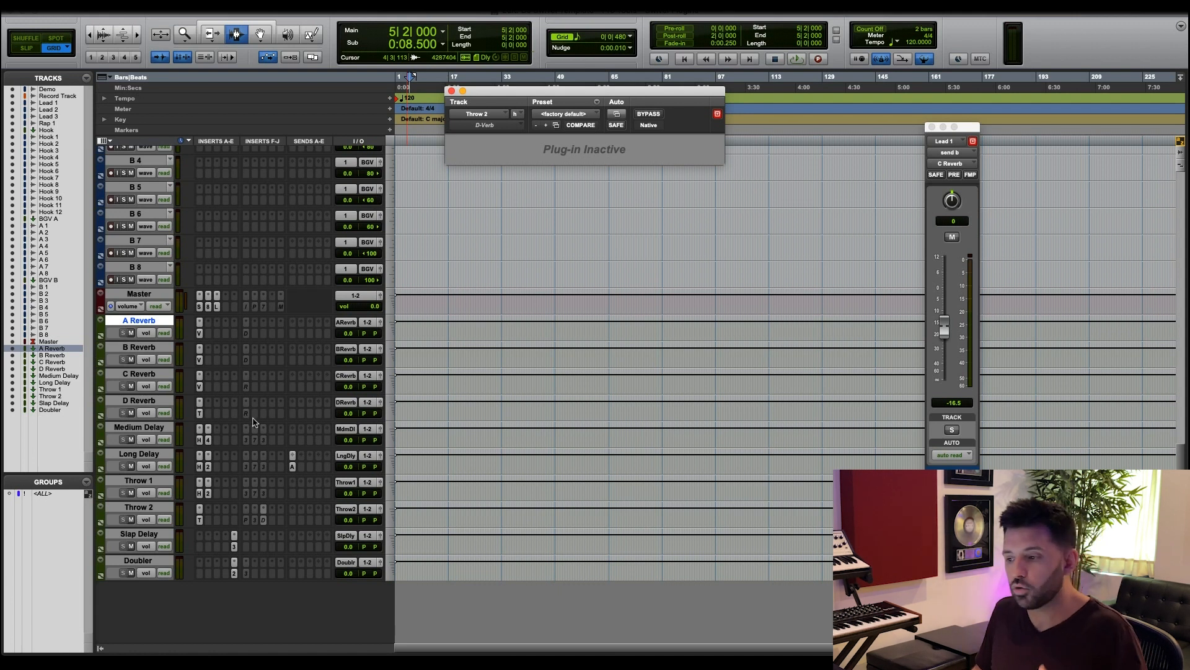
click(201, 335)
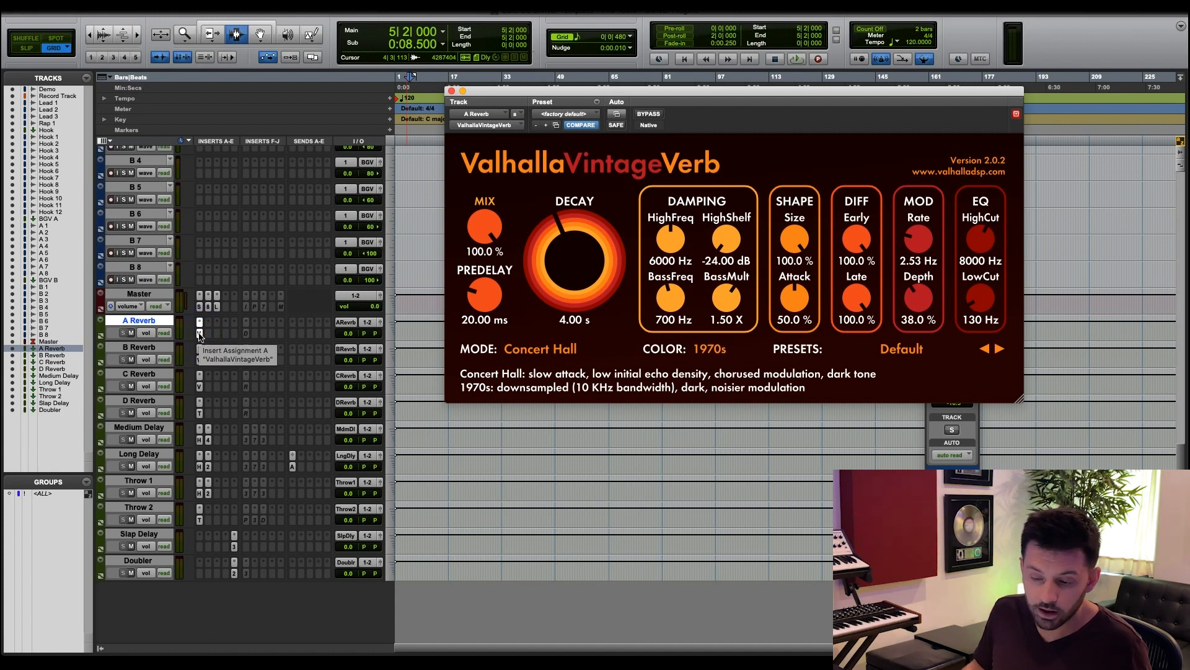
Deactivate ValhallaVintageVerb on the A Reverb track, and activate and open its stock D-Verb insert in its place.
ctrl+super+click(200, 336)
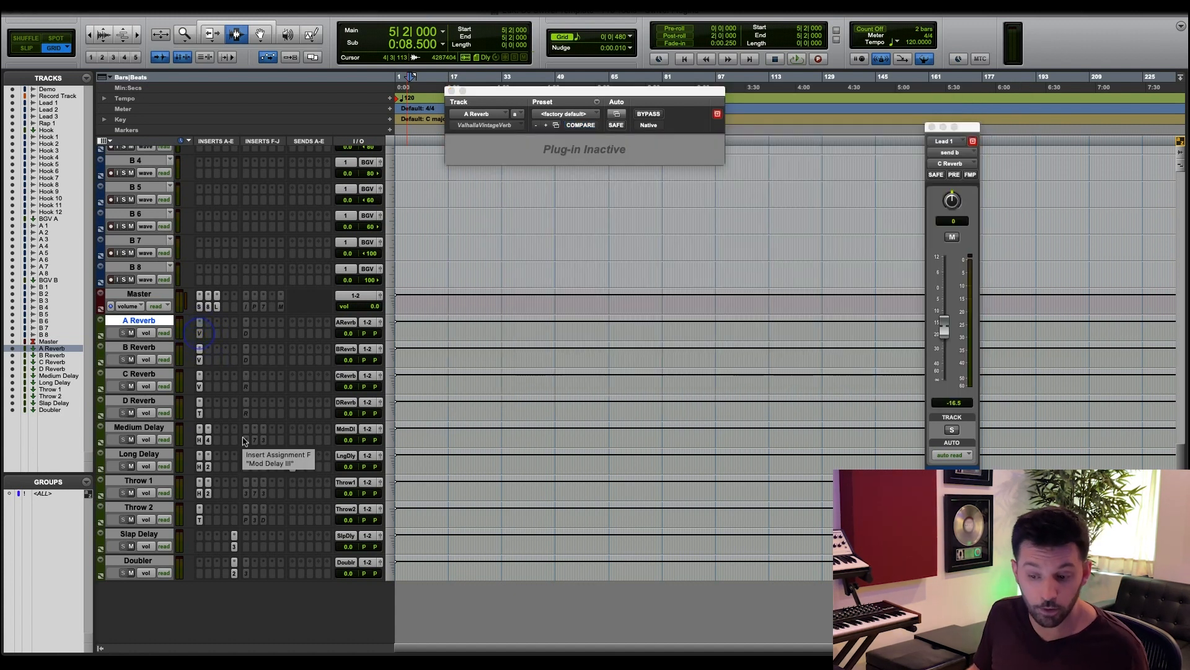
ctrl+super+click(245, 335)
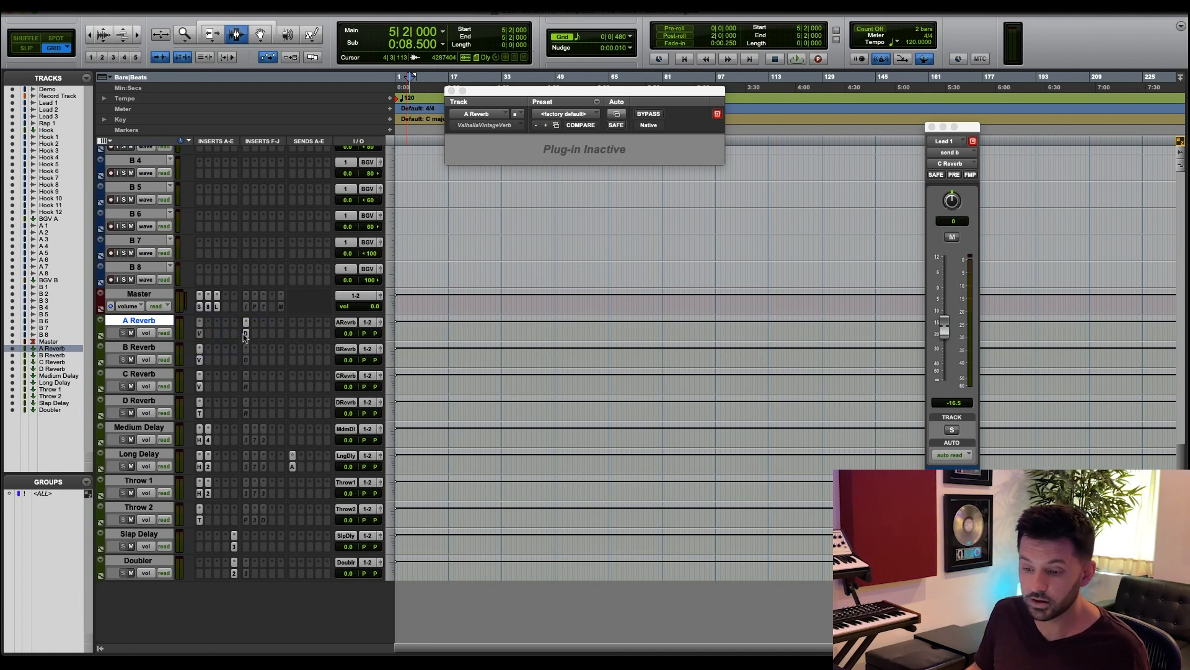
ctrl+super+click(245, 335)
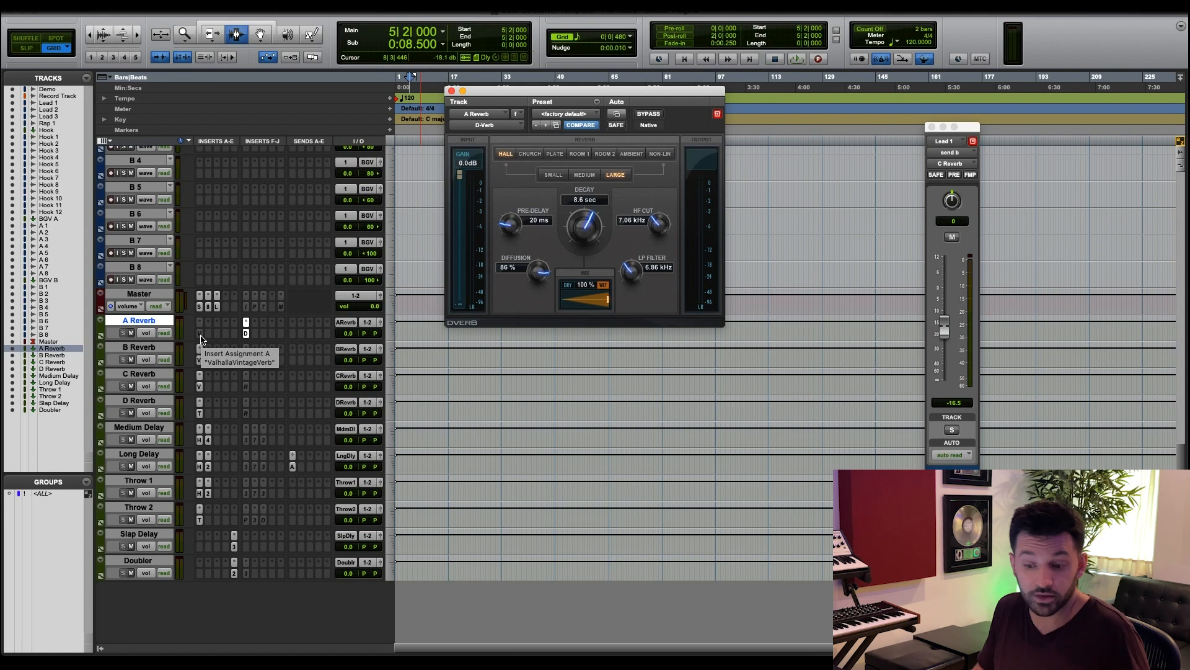
Deactivate A Reverb's D-Verb insert again and restore ValhallaVintageVerb as its active, open reverb.
ctrl+super+click(246, 336)
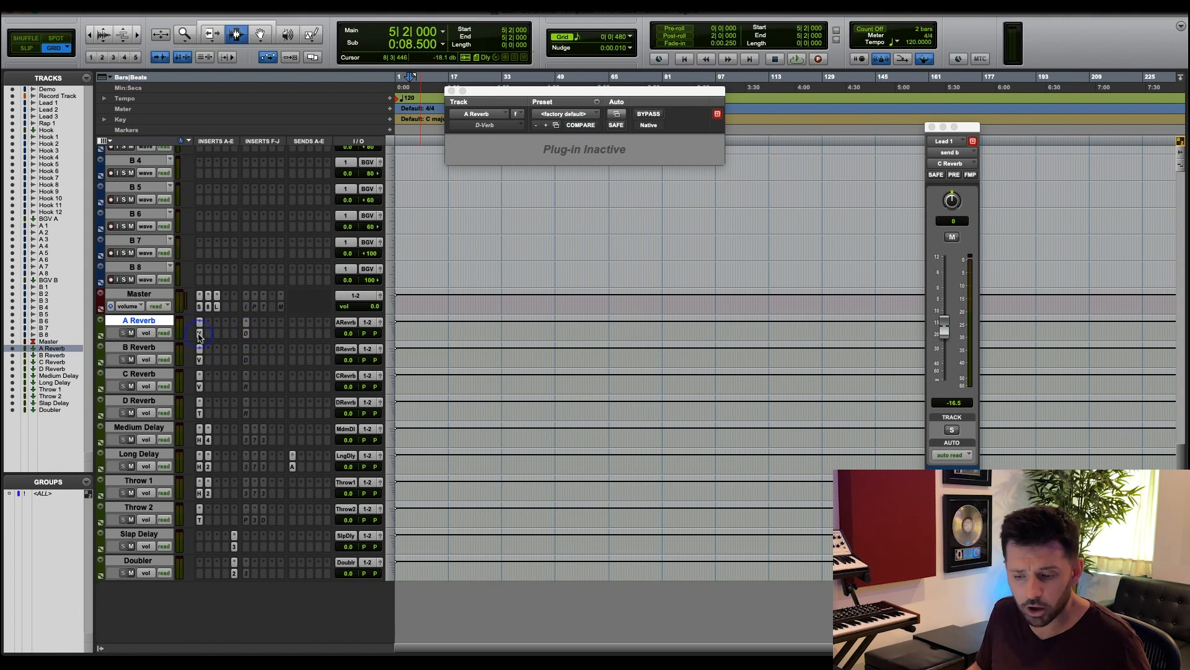
click(199, 334)
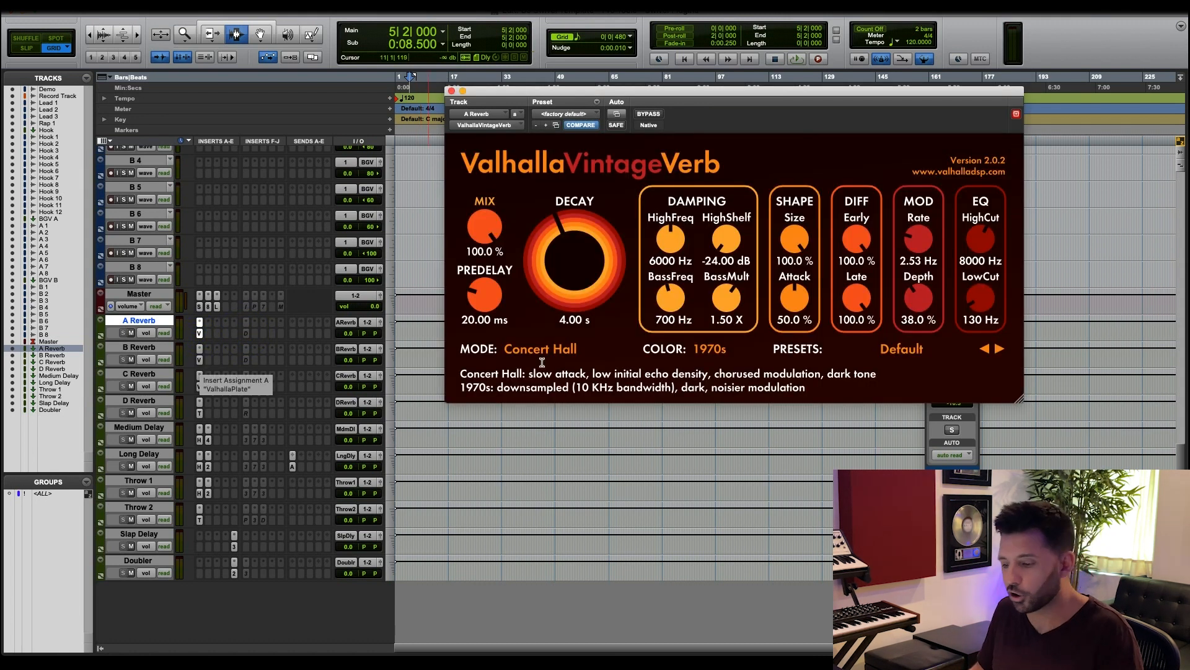
View ValhallaPlate on the B Reverb track and VerbSuite Classics on the C Reverb track, and close the plug-in window.
click(199, 360)
click(139, 347)
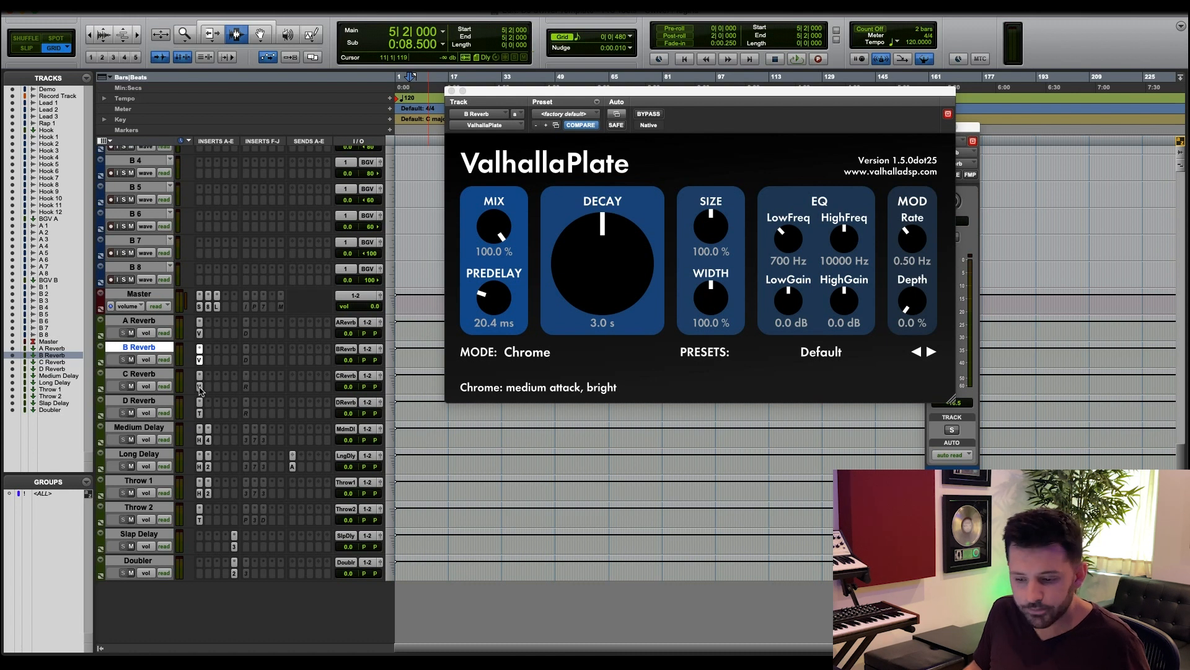
click(199, 387)
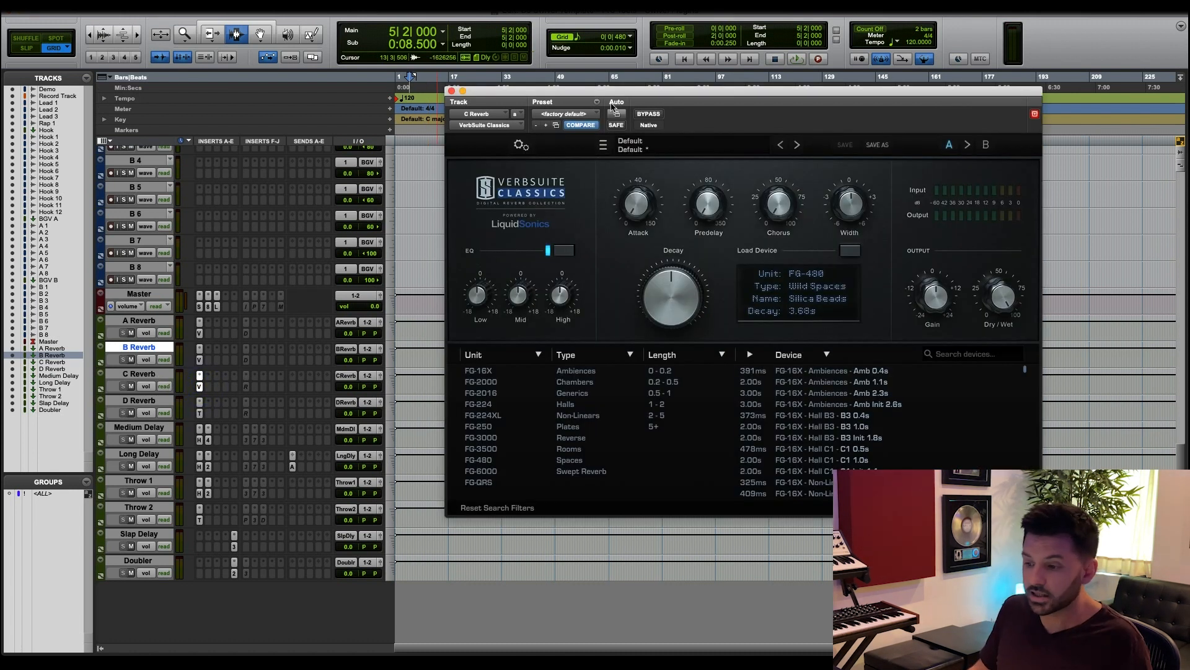
drag(611, 93, 570, 92)
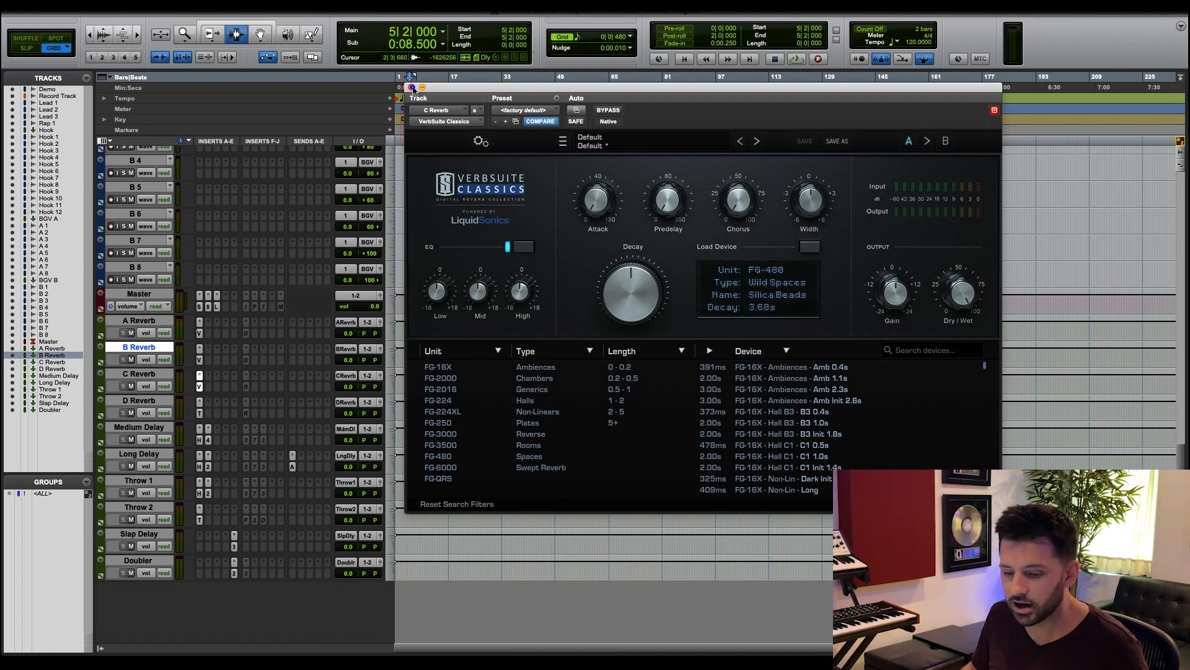
click(411, 88)
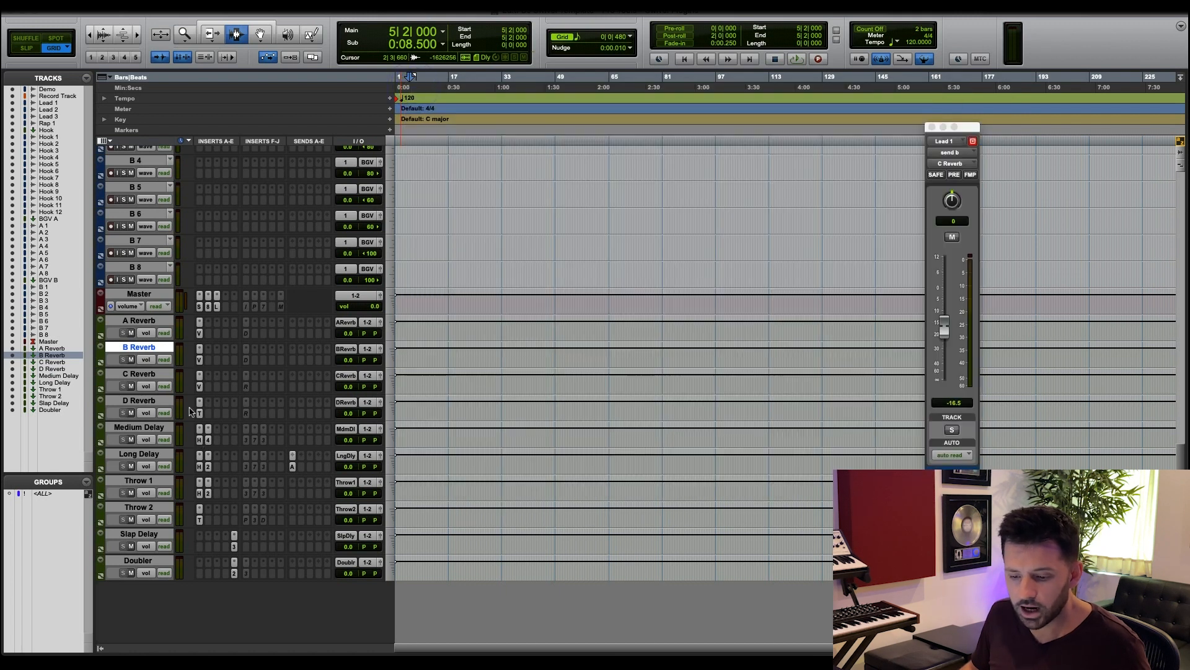
Adjust the Smoke amount and turn Spice fully down in D Reverb's The Sauce insert, and close the plug-in window.
click(199, 413)
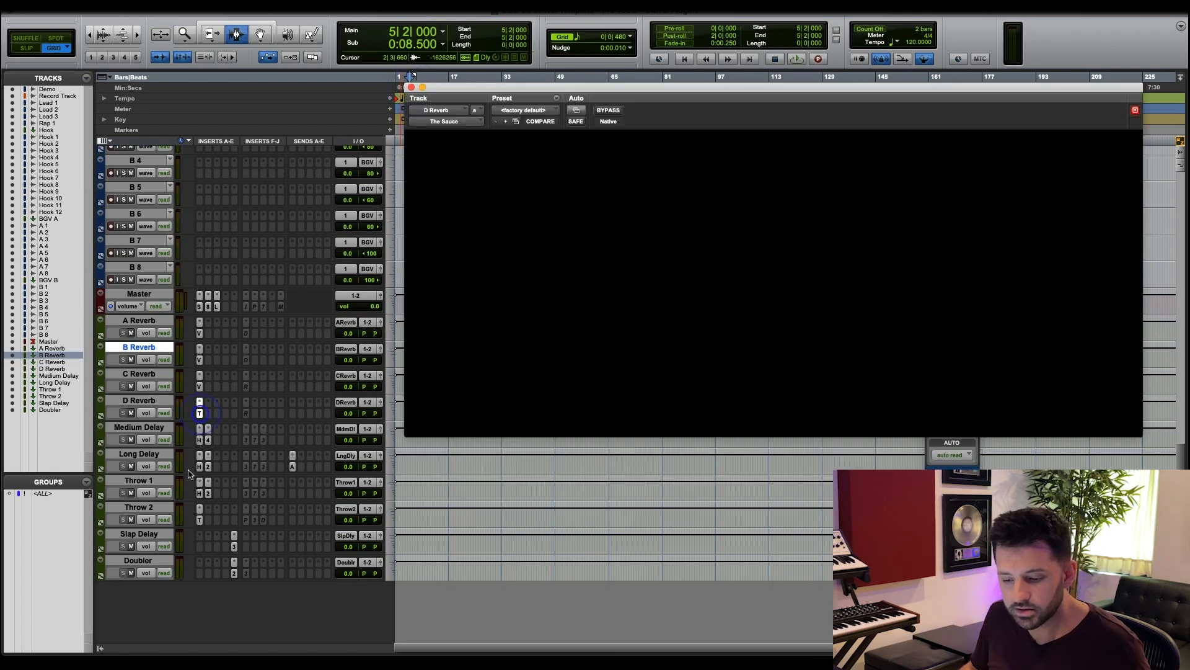
drag(529, 90, 412, 87)
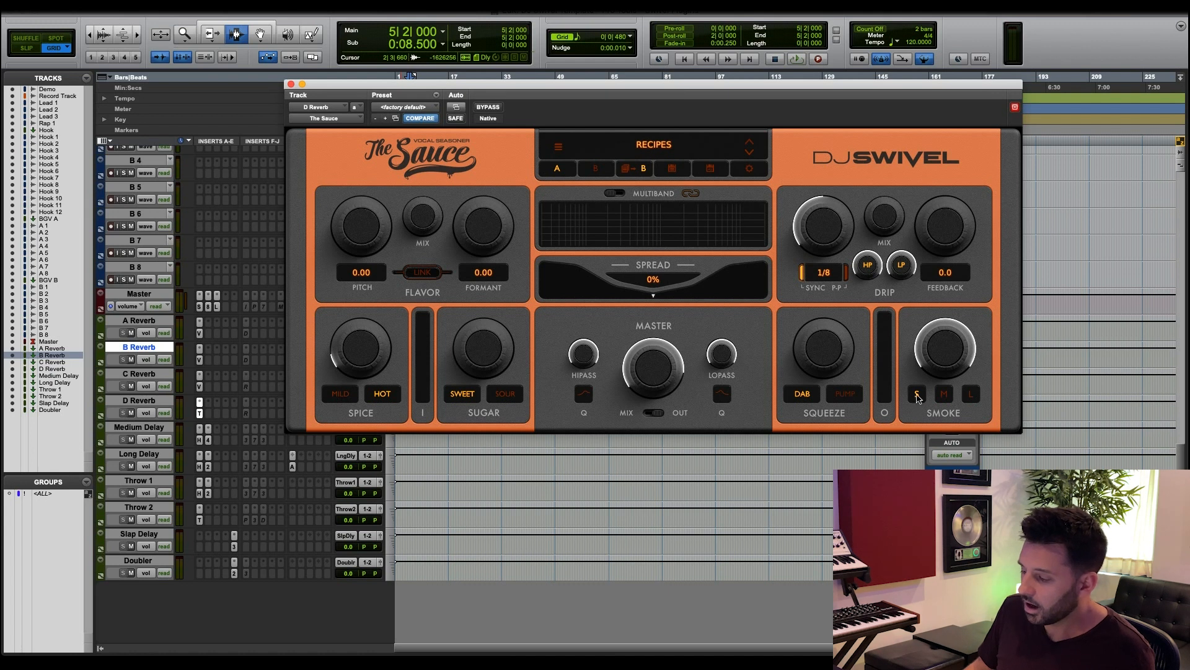
drag(943, 351, 941, 346)
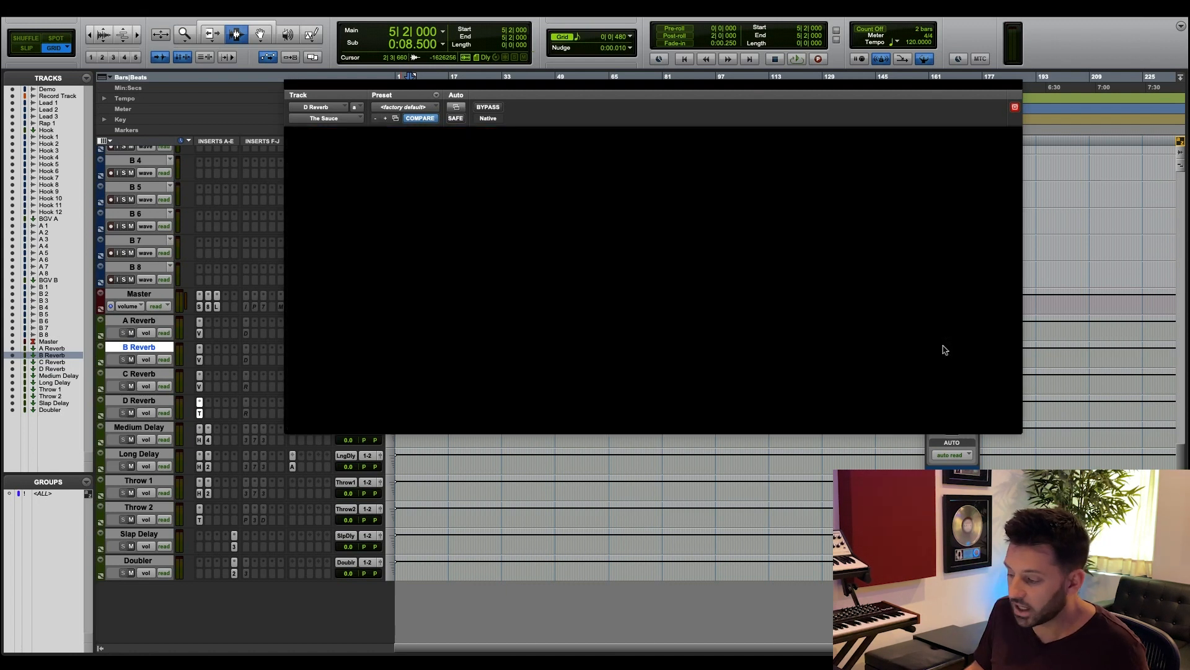
drag(943, 349, 951, 292)
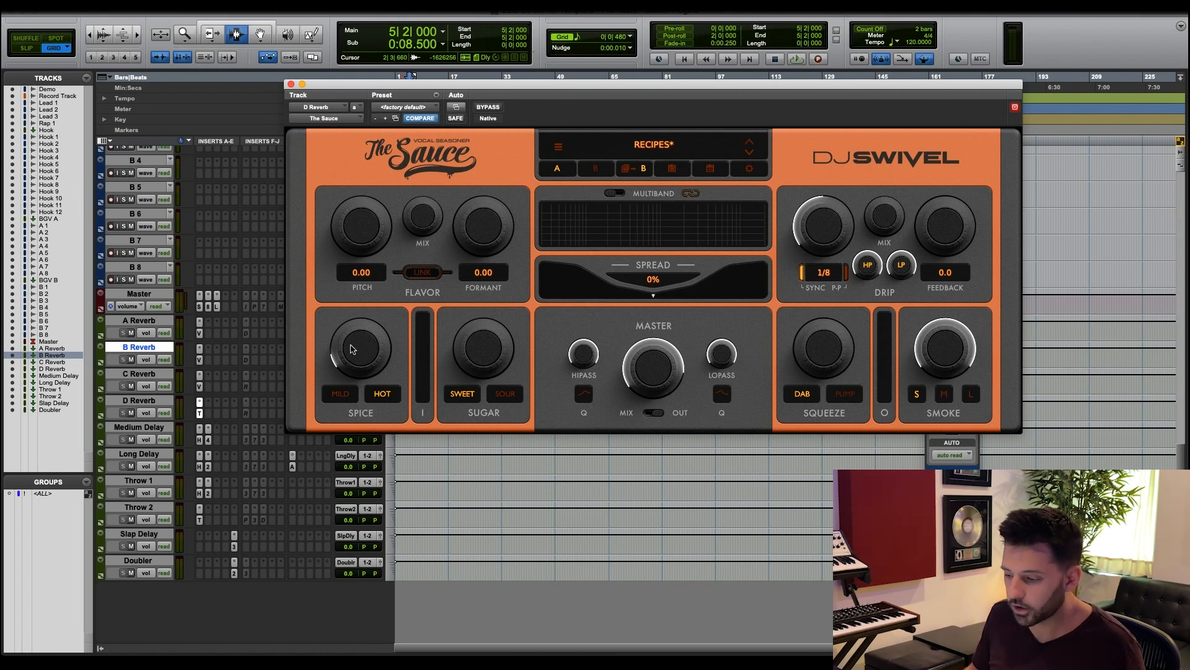
drag(352, 349, 373, 483)
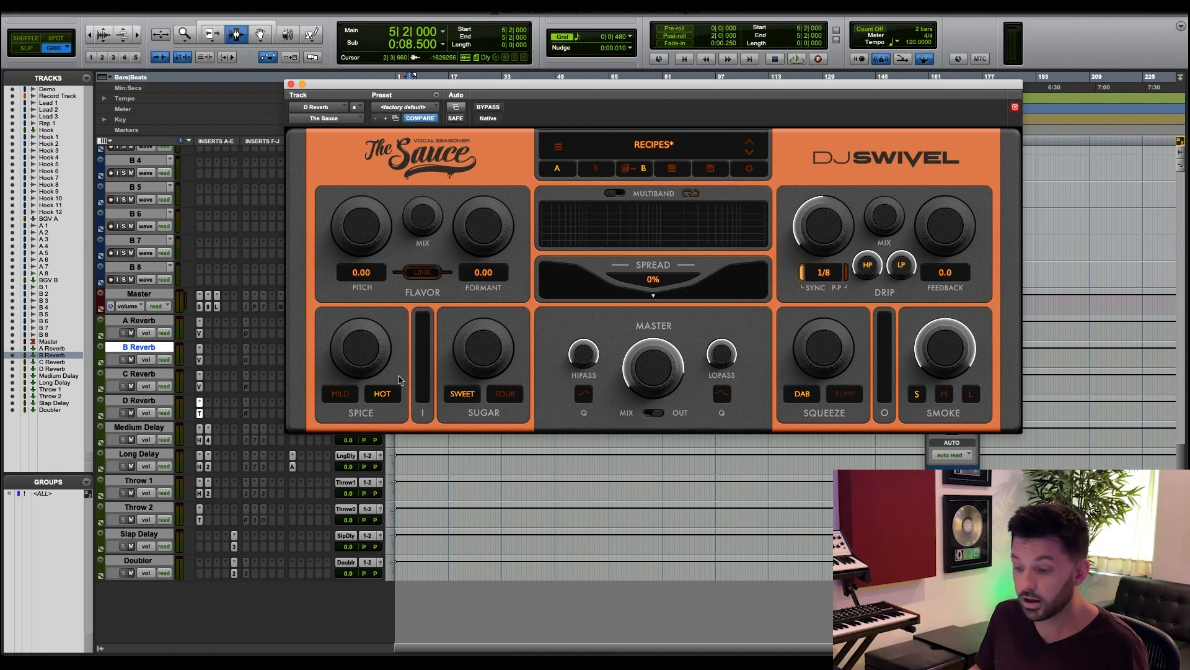
click(292, 85)
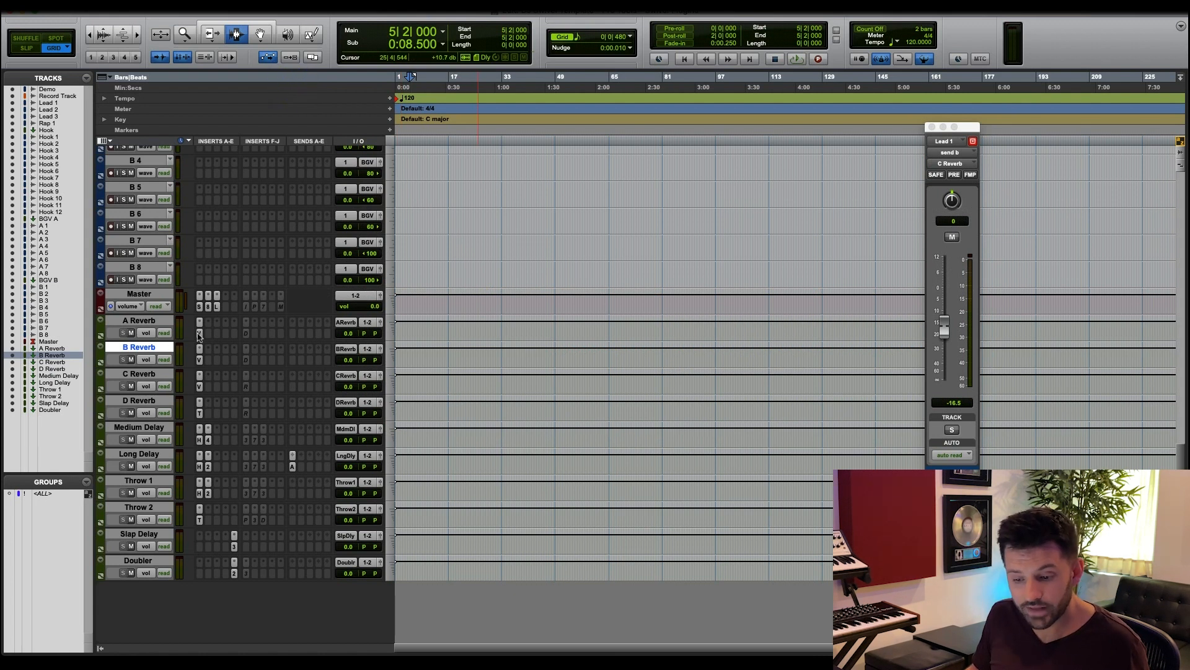
Select the Medium Delay track and examine its H-Delay settings, including Ping Pong and HiPass, and its Doubler4 insert.
click(146, 428)
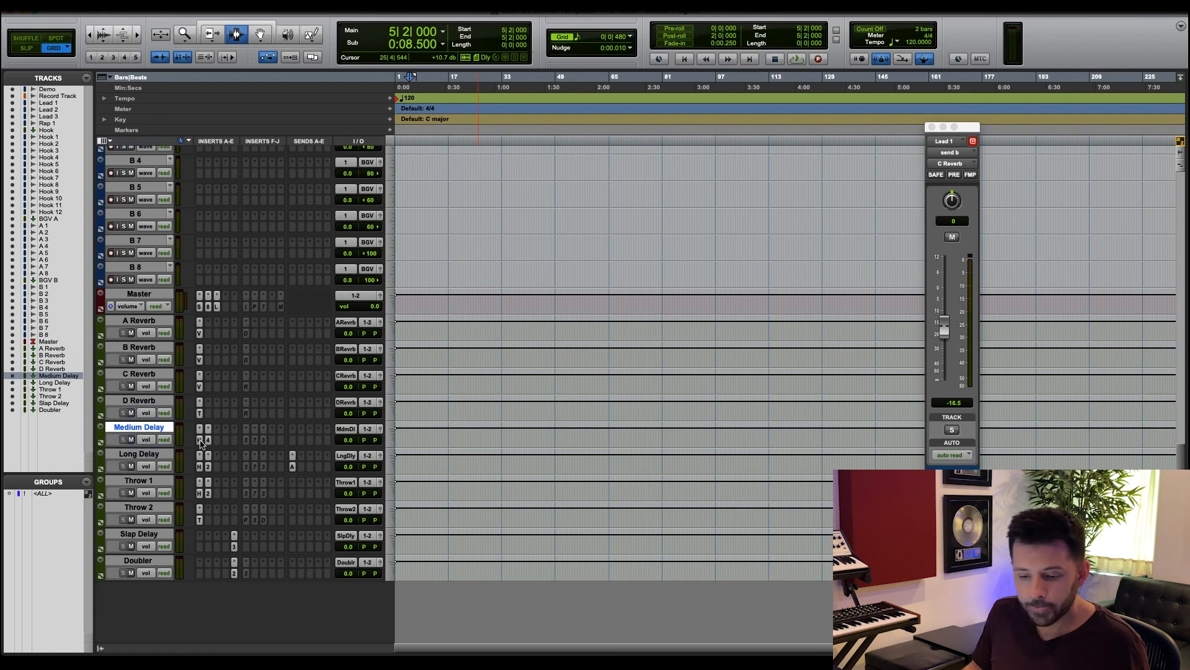
click(200, 441)
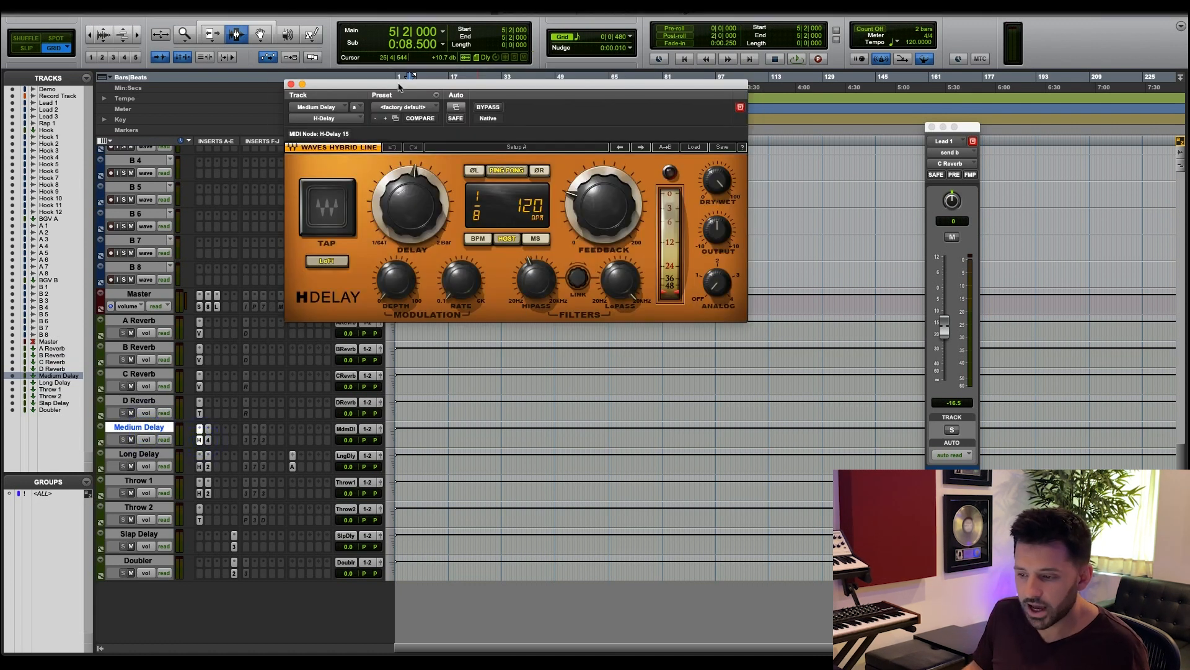
drag(399, 87, 505, 97)
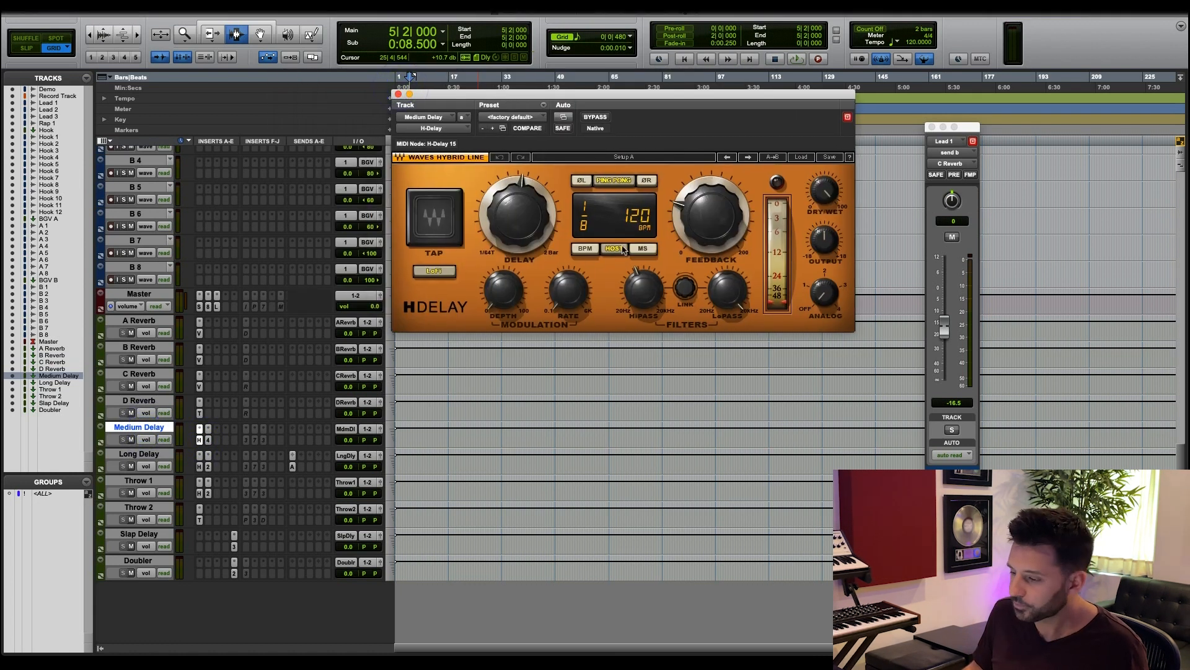
click(616, 181)
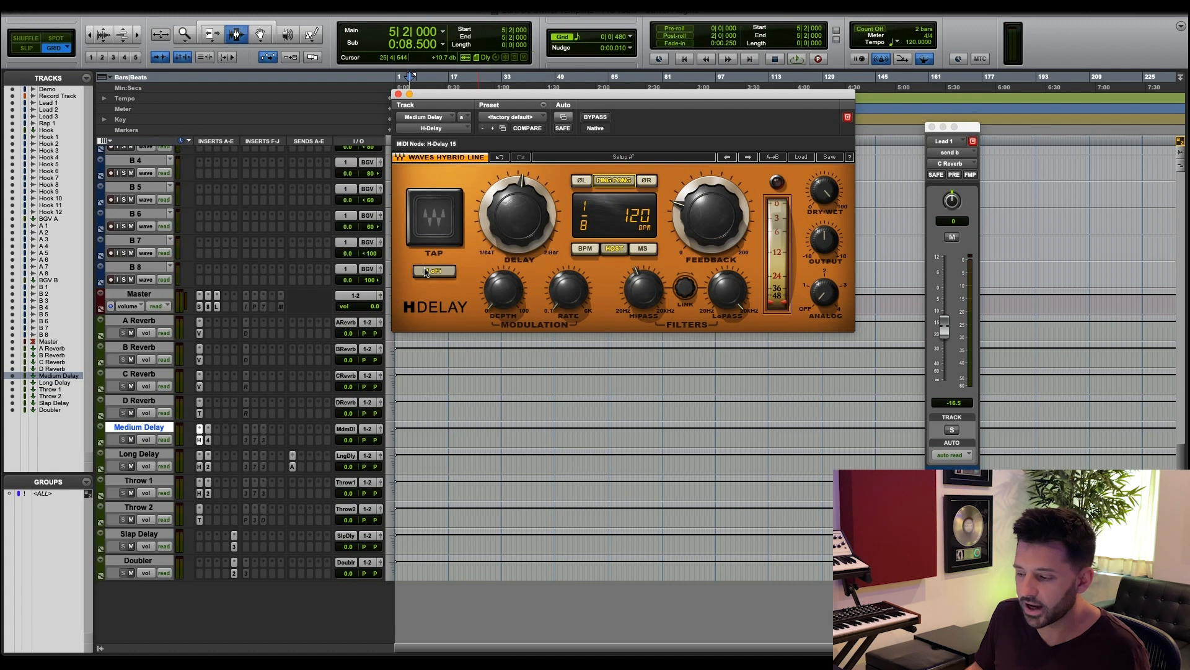
mouse_move(649, 300)
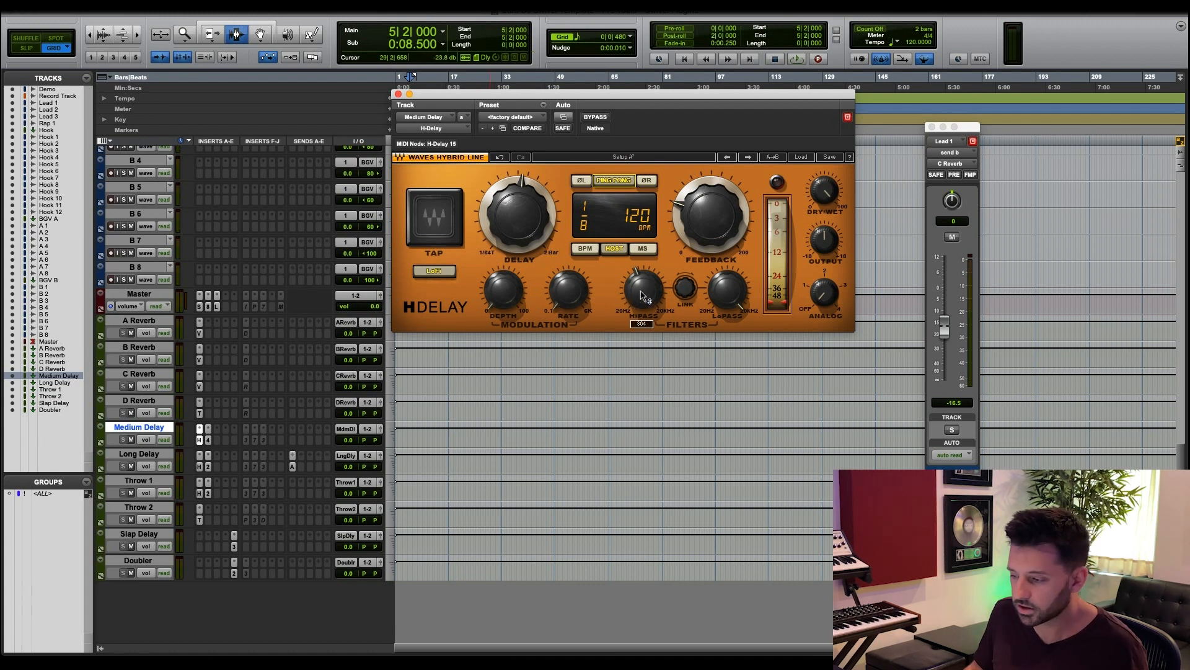
click(210, 439)
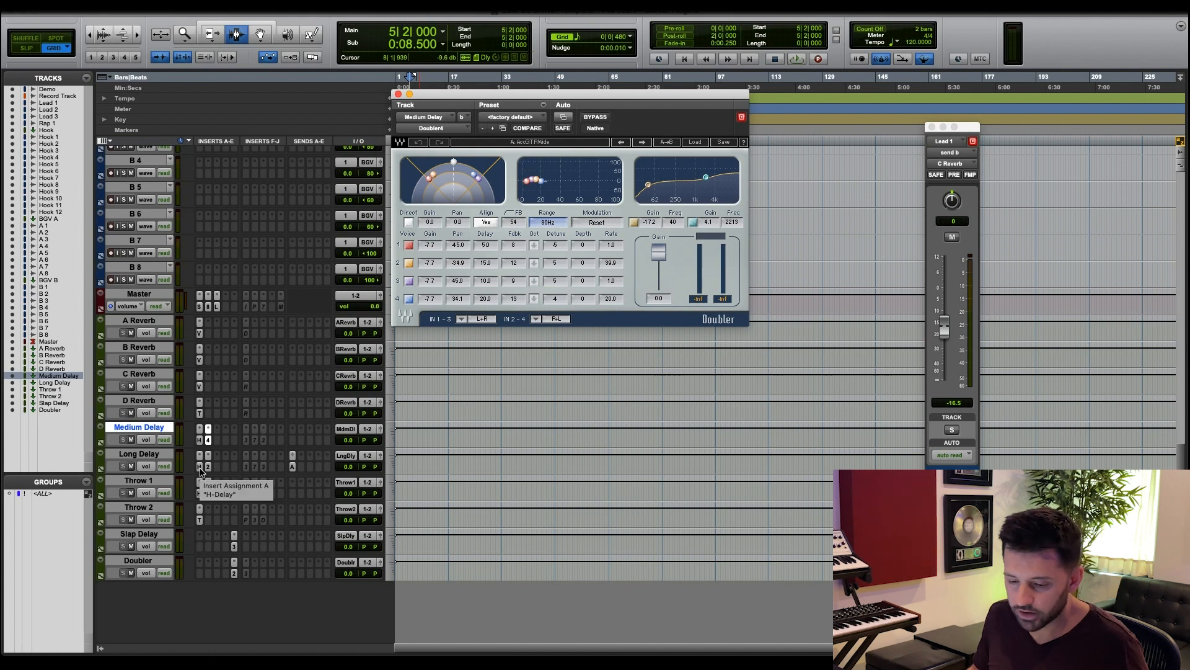
Compare the H-Delay inserts on Medium Delay and Long Delay, and select the Long Delay track to view its Doubler2 insert.
click(200, 467)
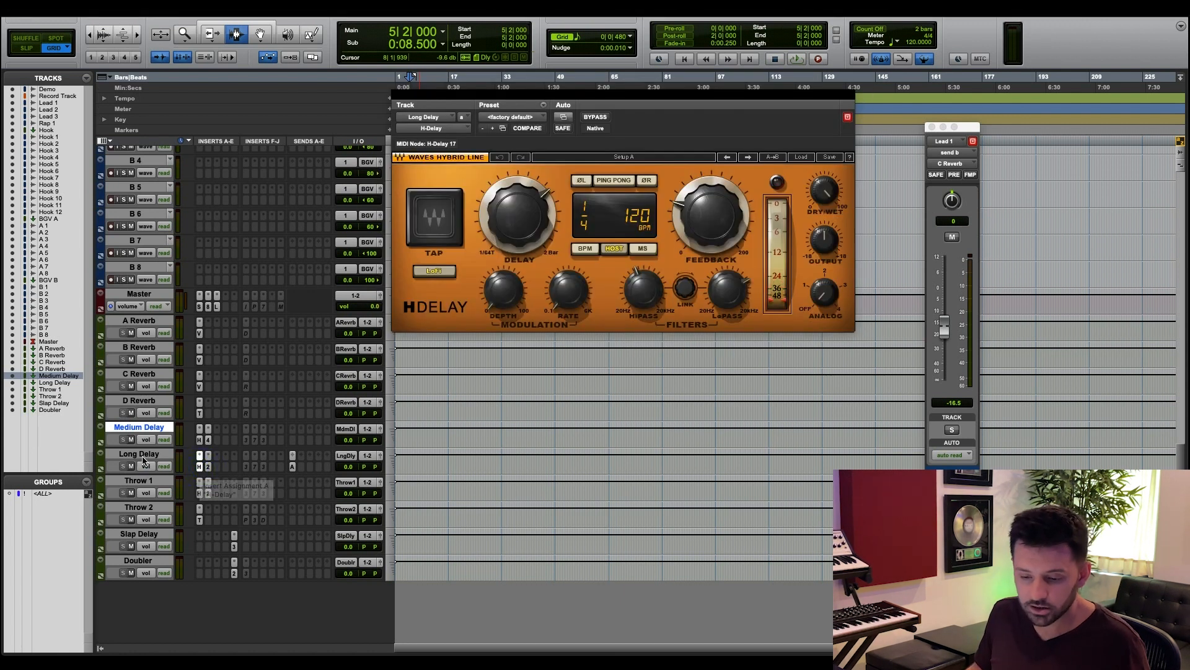
click(200, 442)
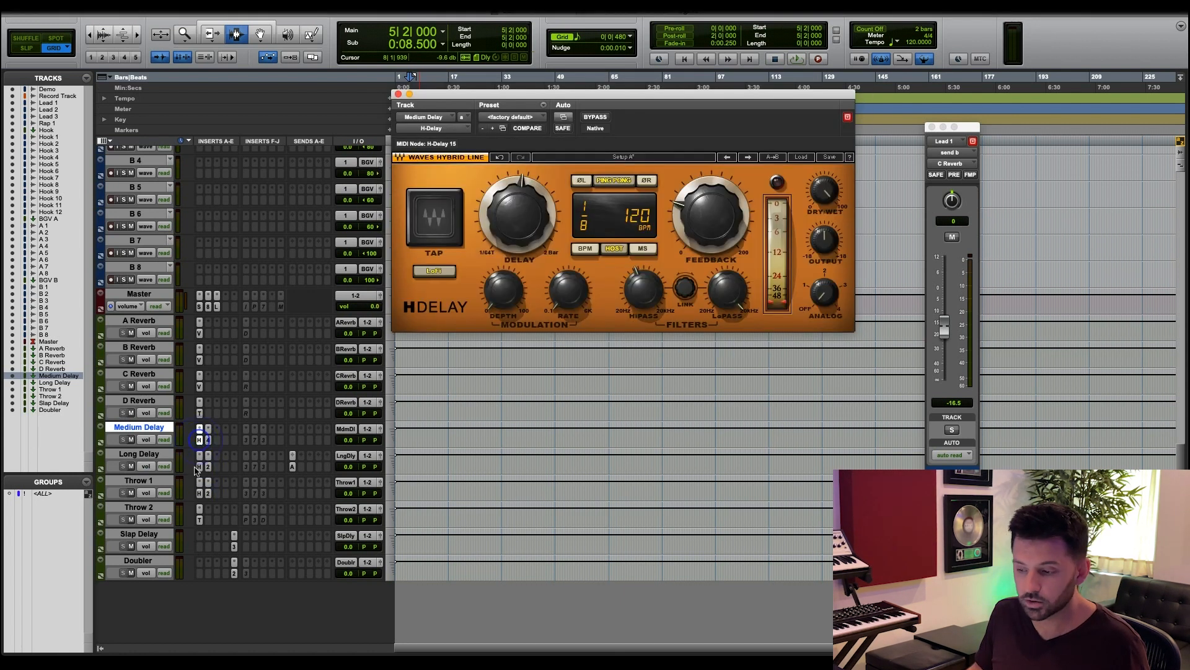
click(199, 467)
click(133, 458)
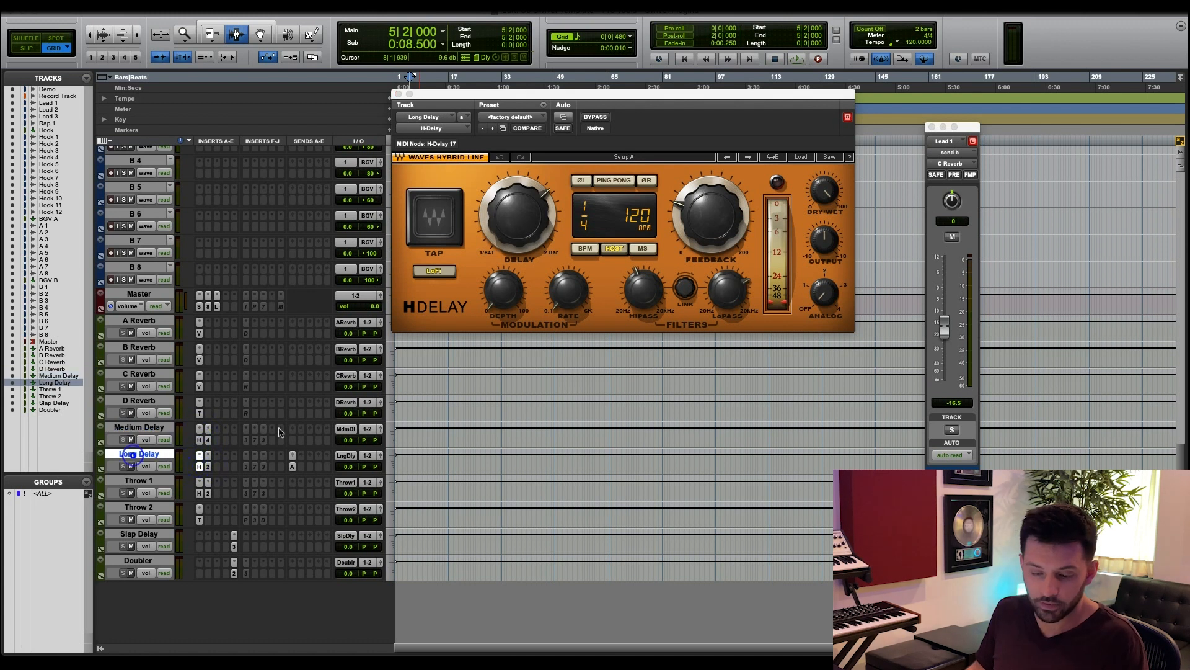
click(208, 466)
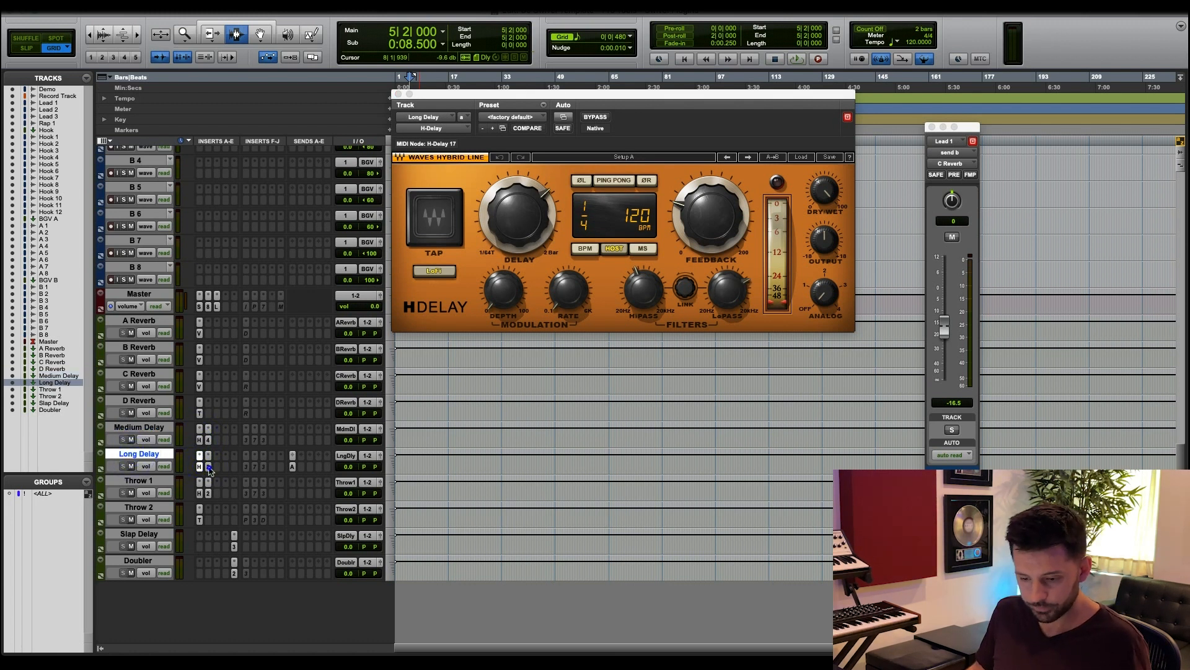
Open Long Delay's send to A Reverb, and select the A Reverb track to view its ValhallaVintageVerb and close it.
click(293, 466)
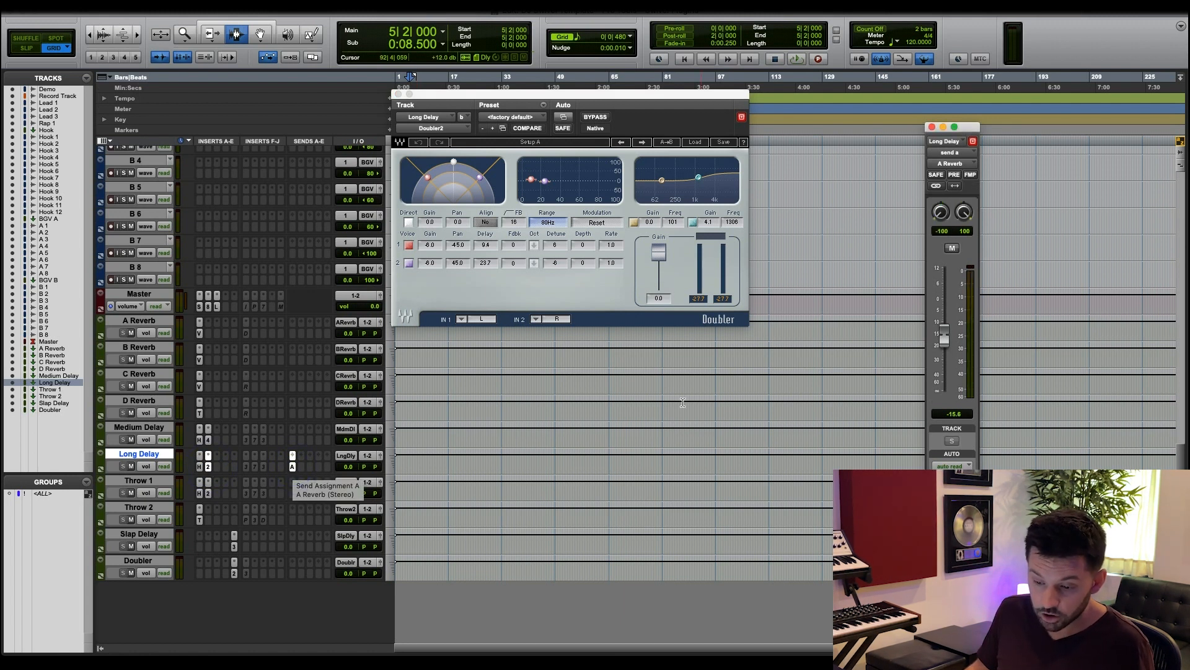
click(143, 323)
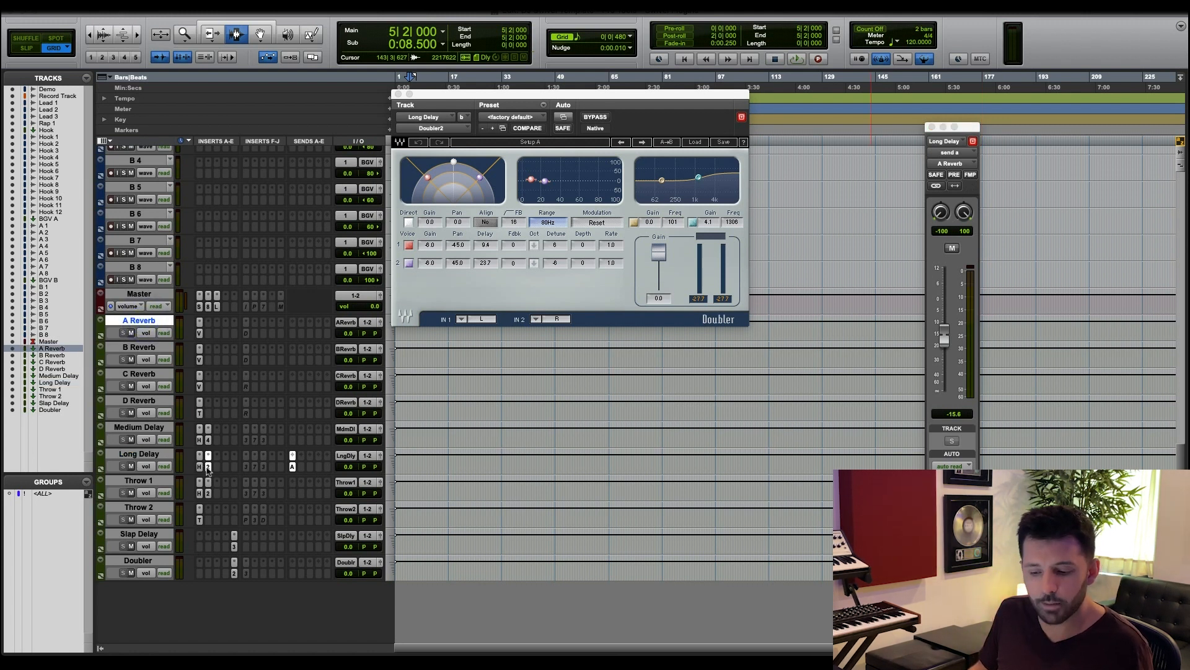
click(200, 334)
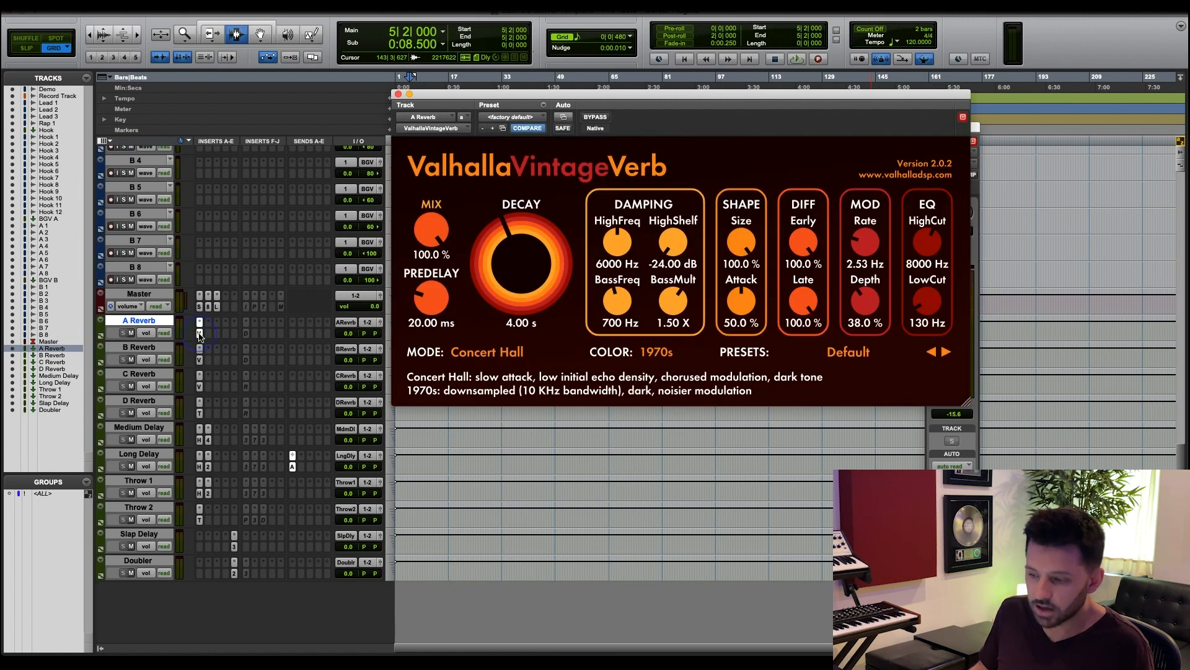
click(200, 334)
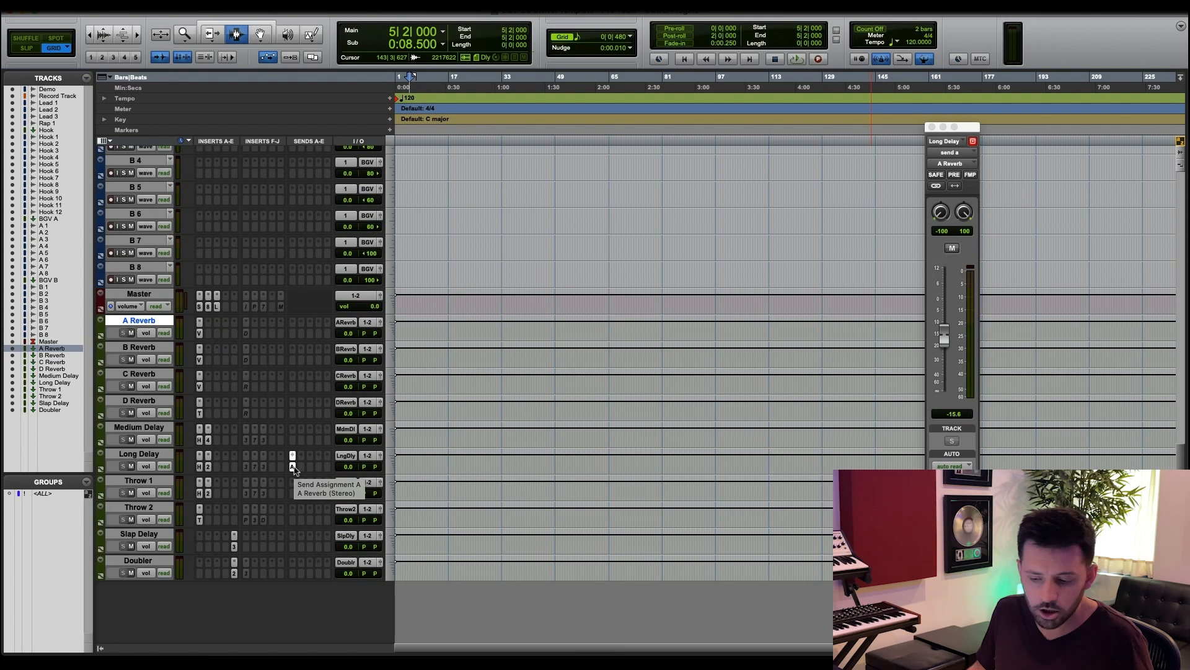
Deactivate and reactivate the Long Delay track's send to A Reverb.
ctrl+super+click(293, 467)
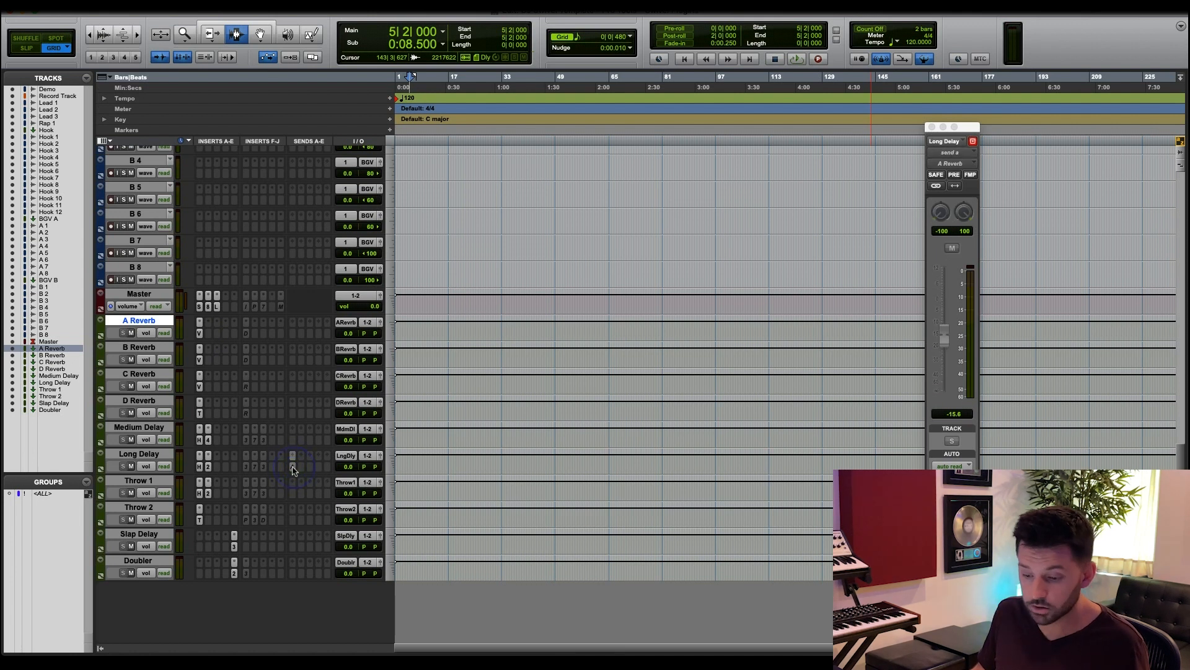
ctrl+super+click(293, 467)
Select the Throw 1 track and view its H-Delay and Doubler2 inserts, closing the plug-in window when done.
click(145, 482)
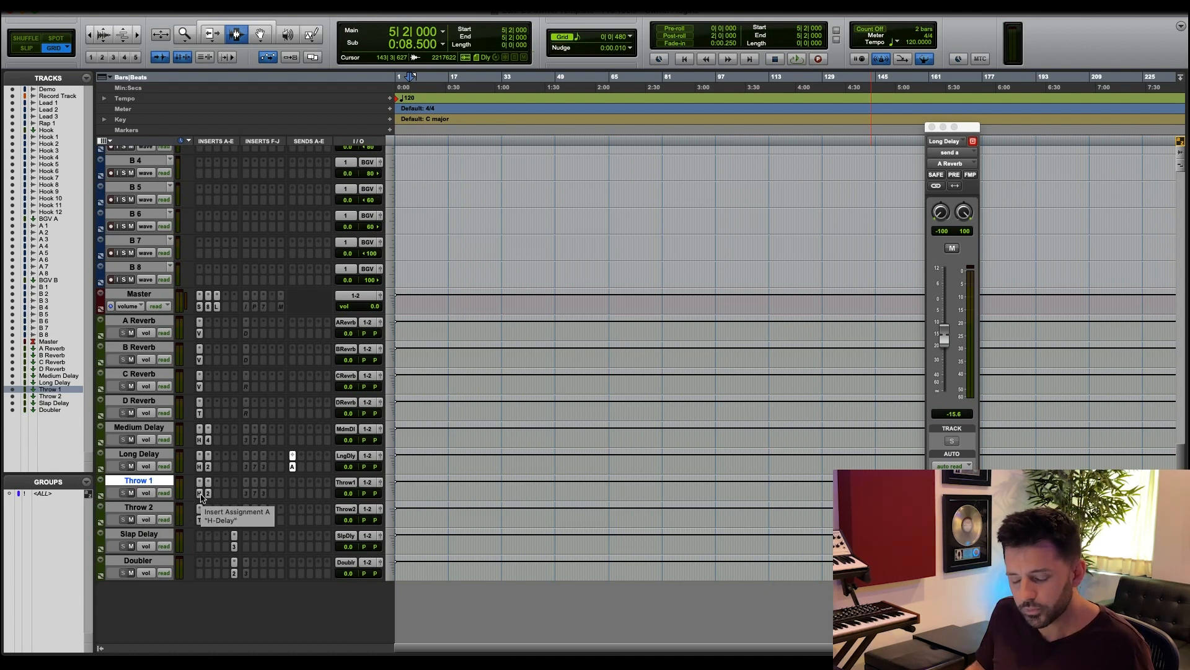
click(200, 494)
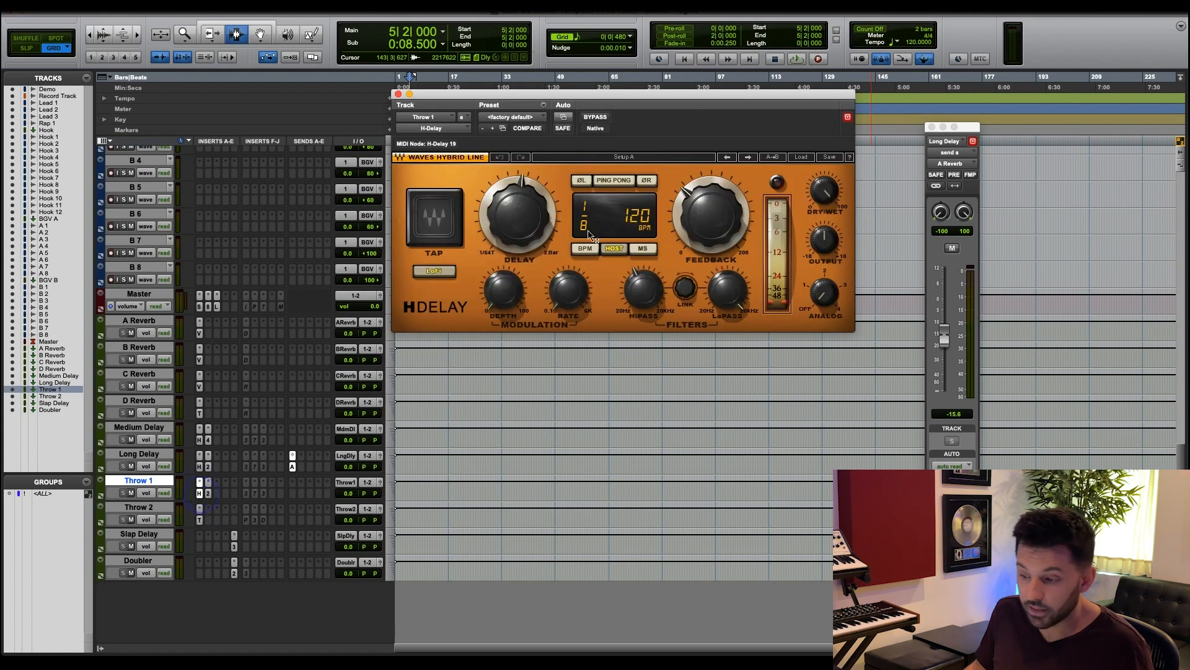
click(209, 494)
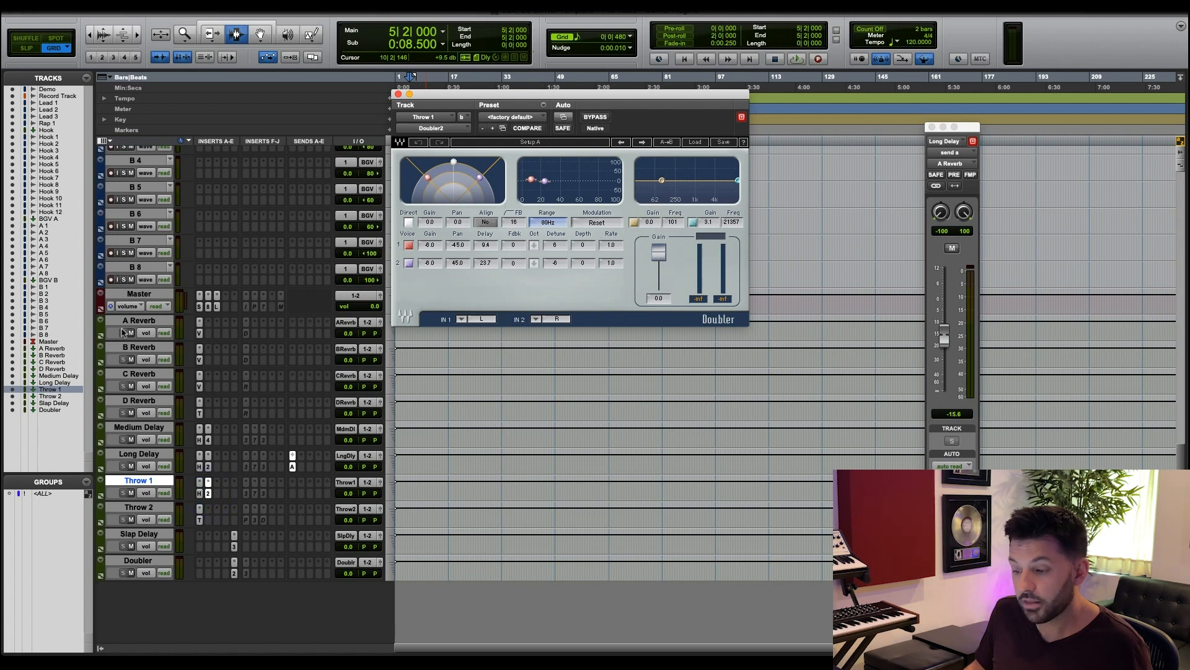
click(208, 492)
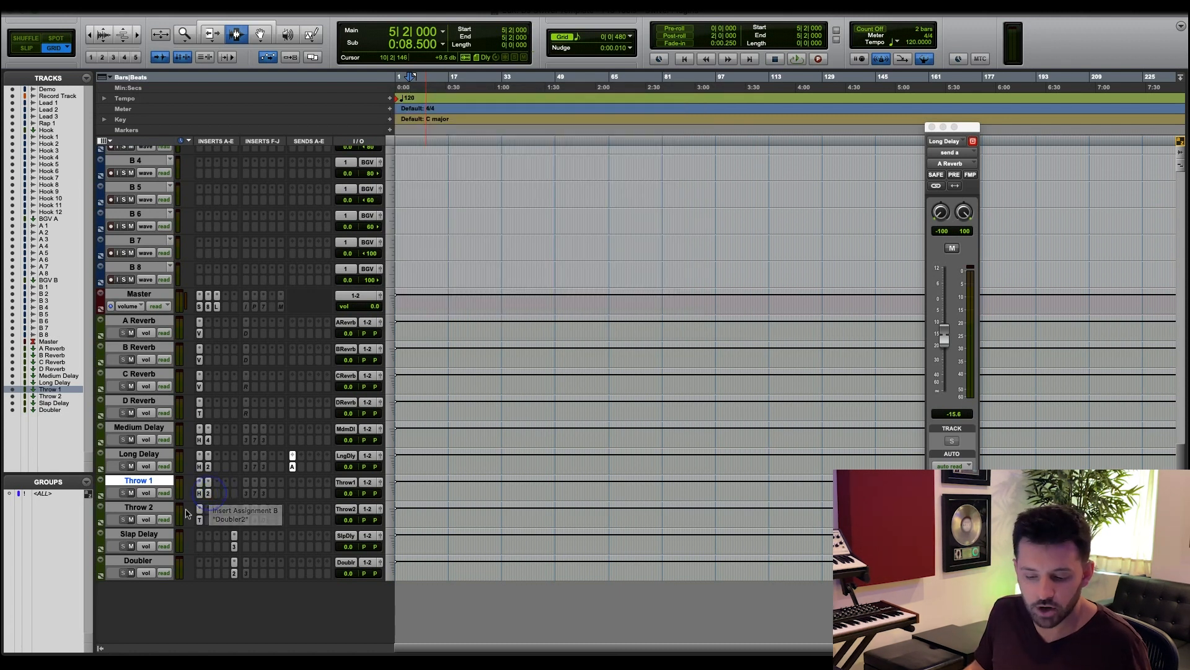
Select the Throw 2 track, adjust the Drip mix in its insert The Sauce, and close the plug-in.
click(149, 509)
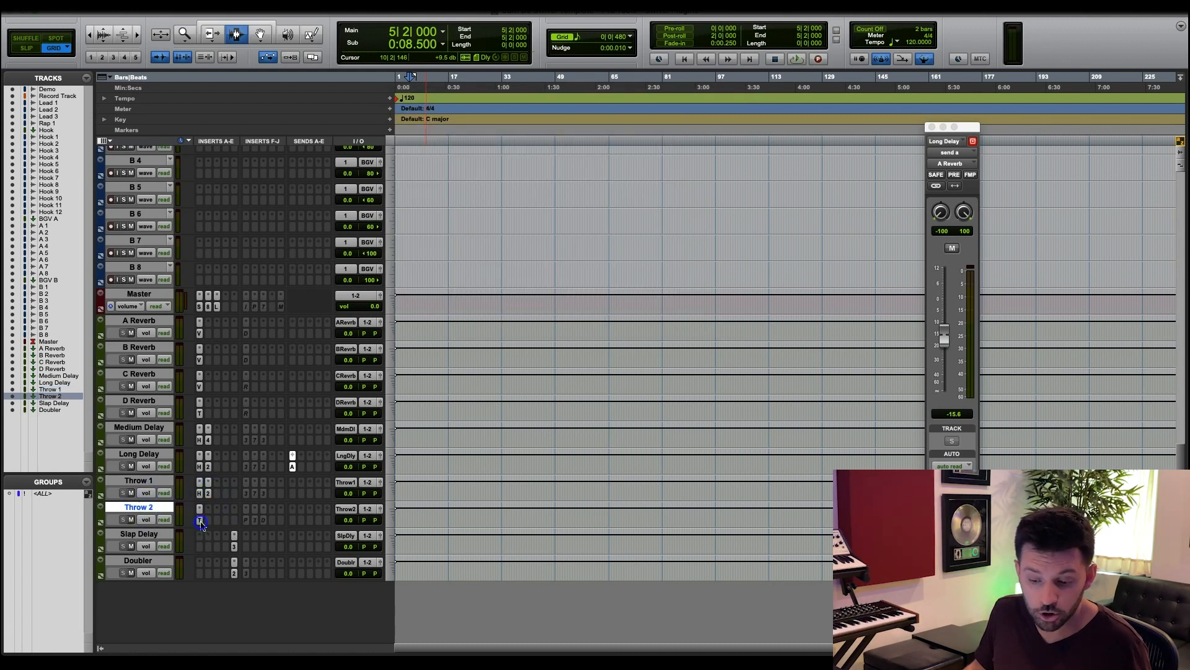
click(199, 519)
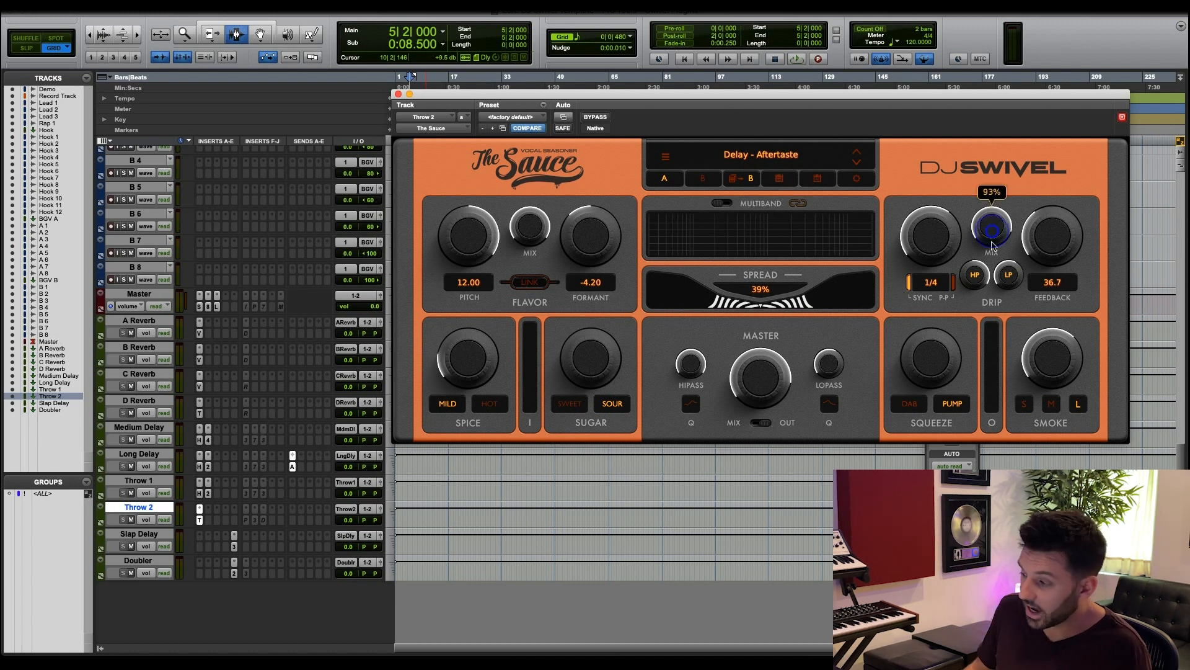
drag(993, 234, 1008, 258)
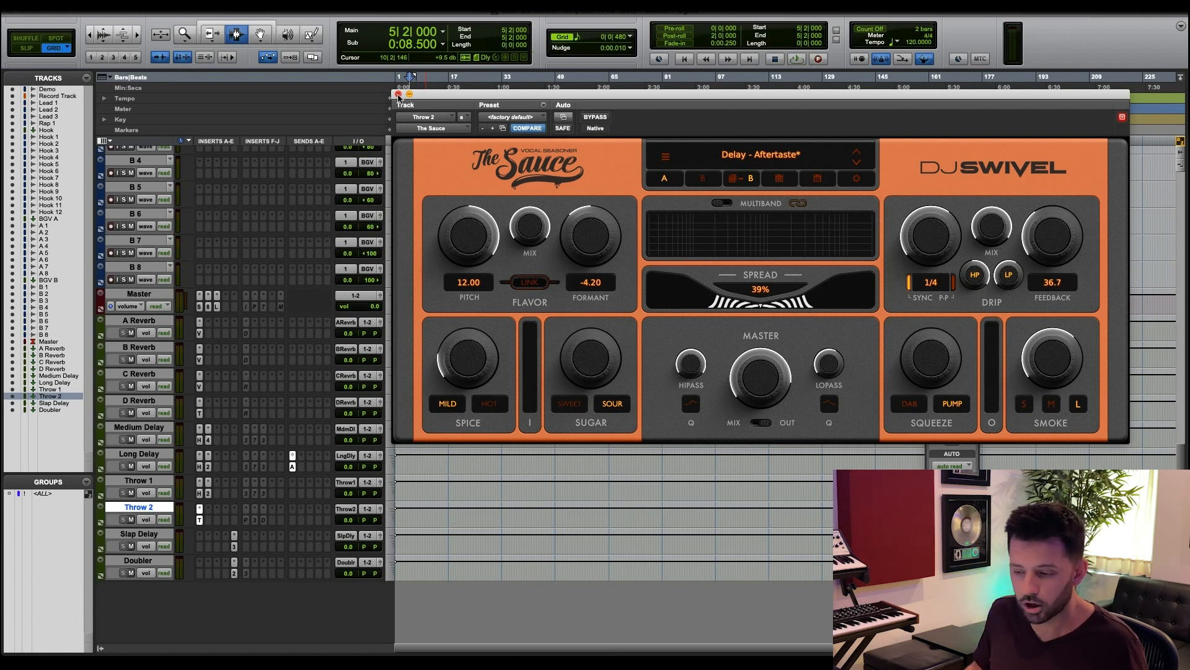
click(398, 94)
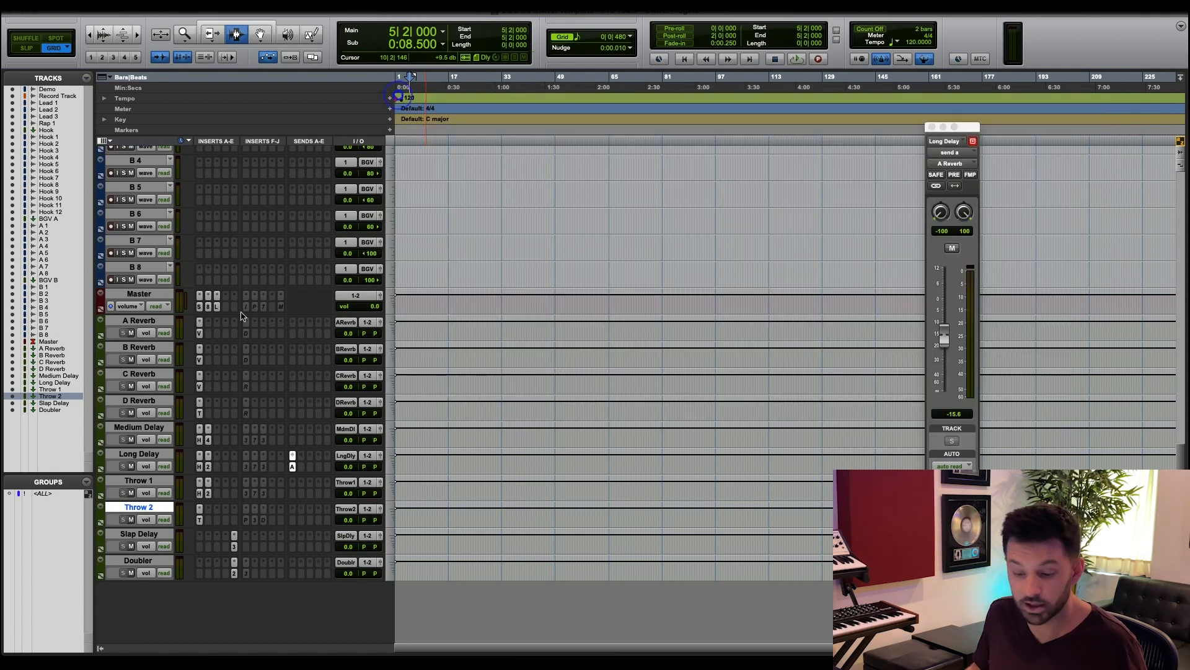
Select the Slap Delay track and compare its Mod Delay III settings with the Doubler track's Doubler2 insert, closing the plug-in when done.
click(150, 534)
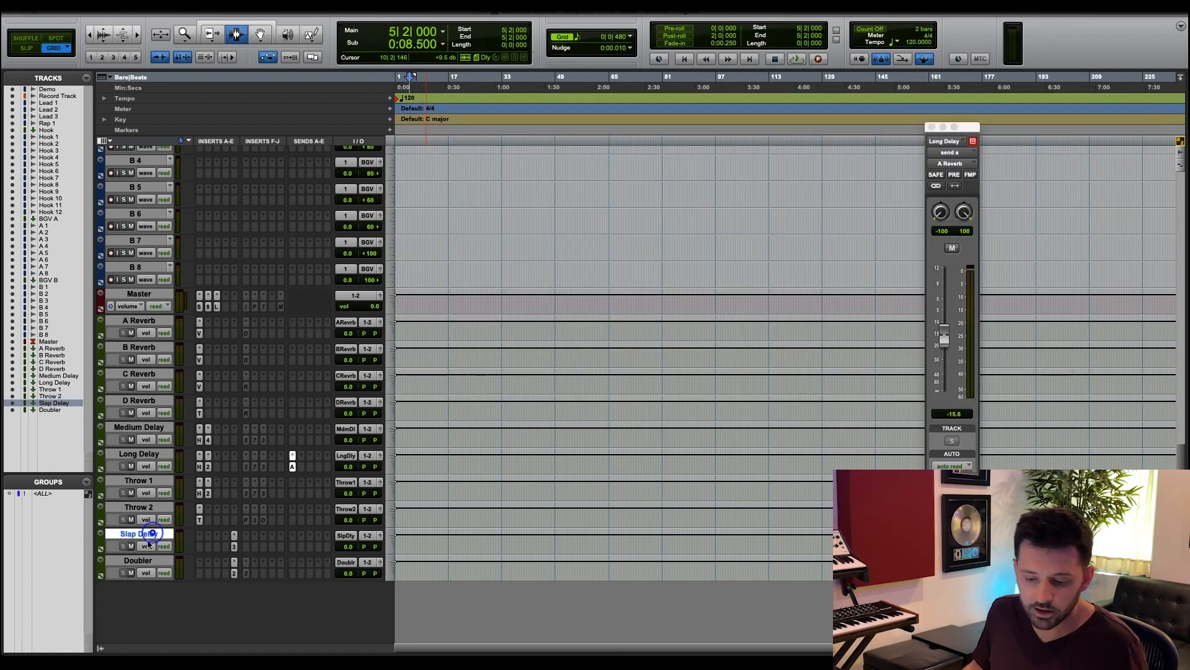
click(235, 547)
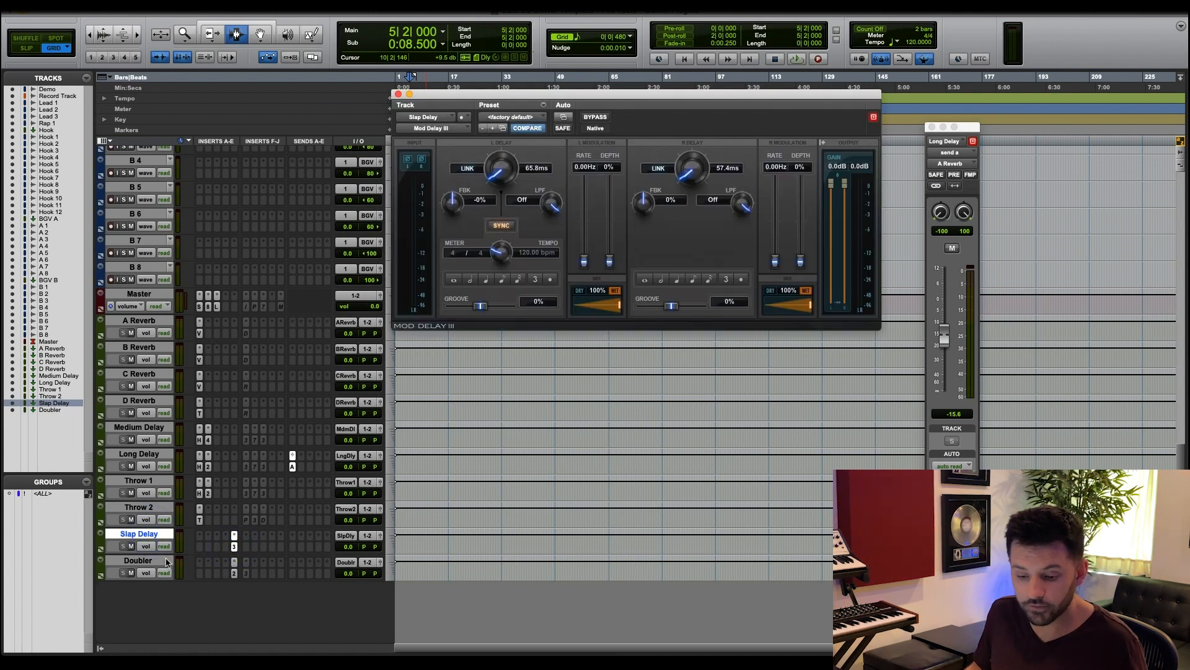
click(234, 573)
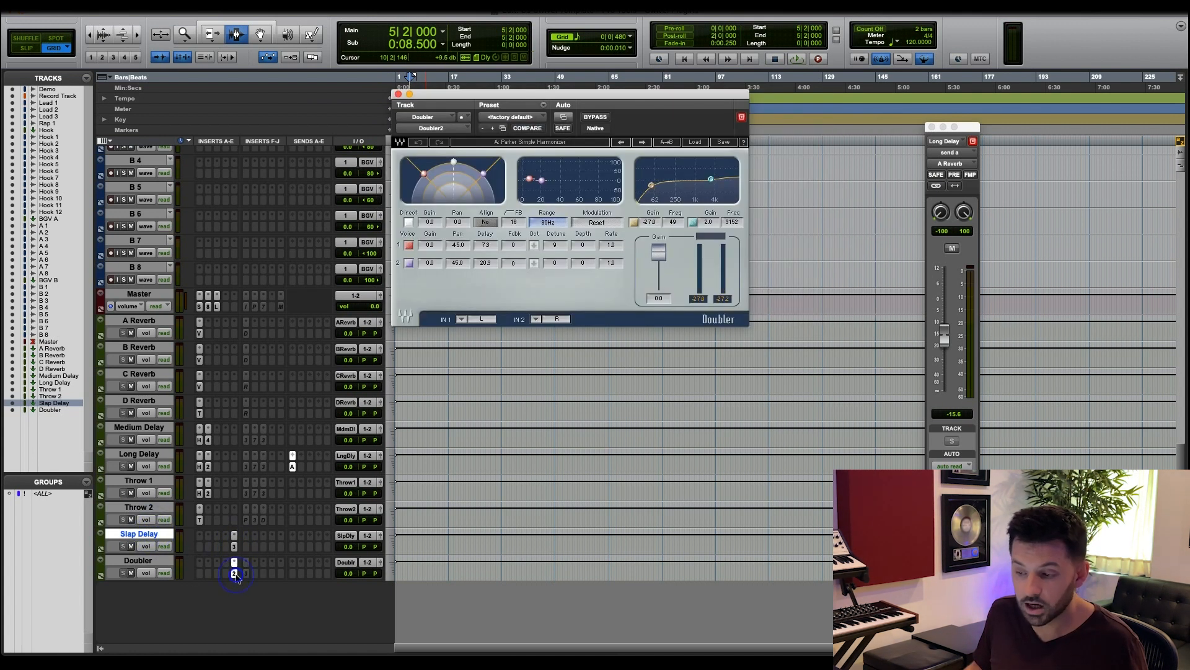
click(234, 547)
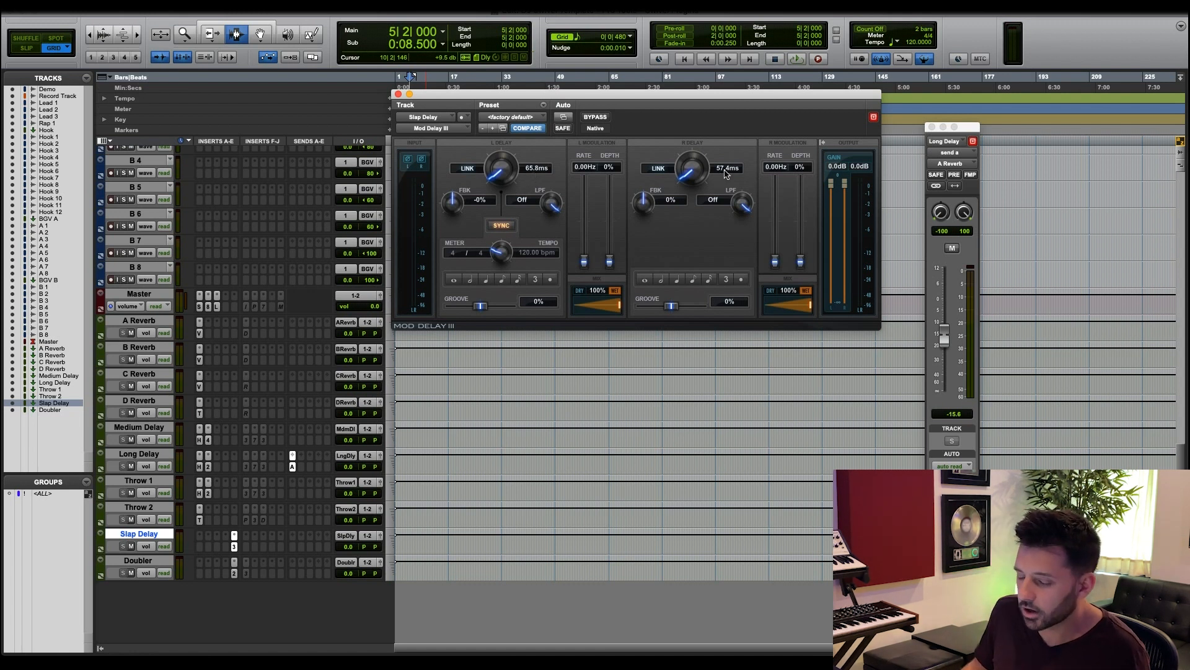
click(234, 574)
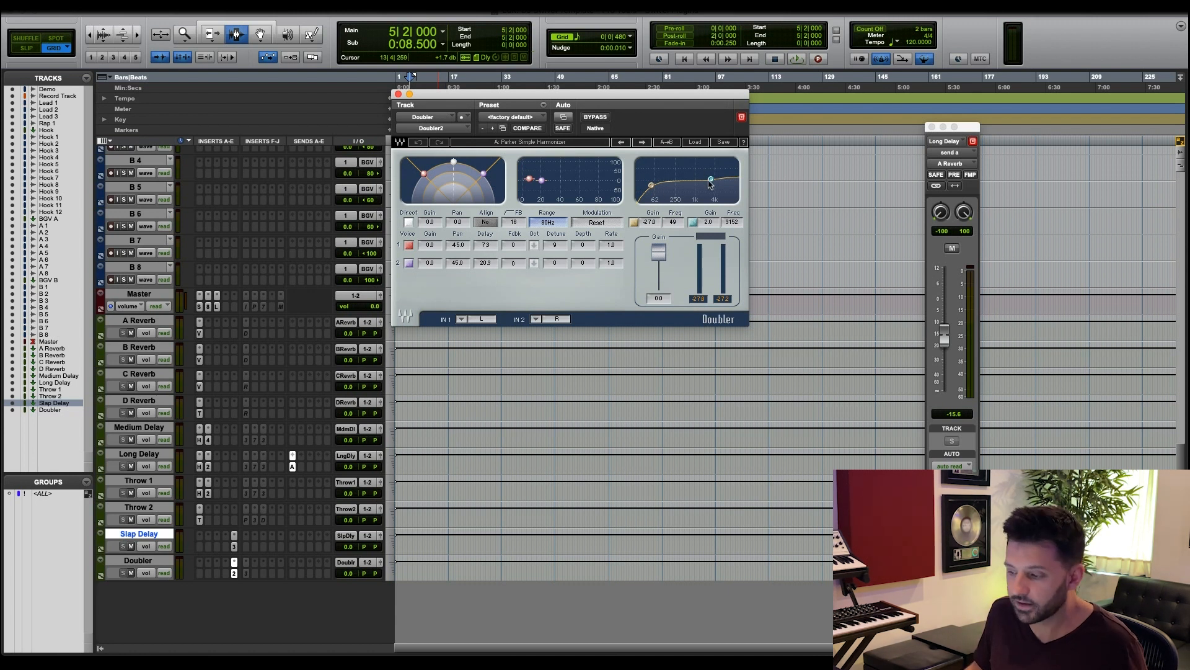
click(398, 94)
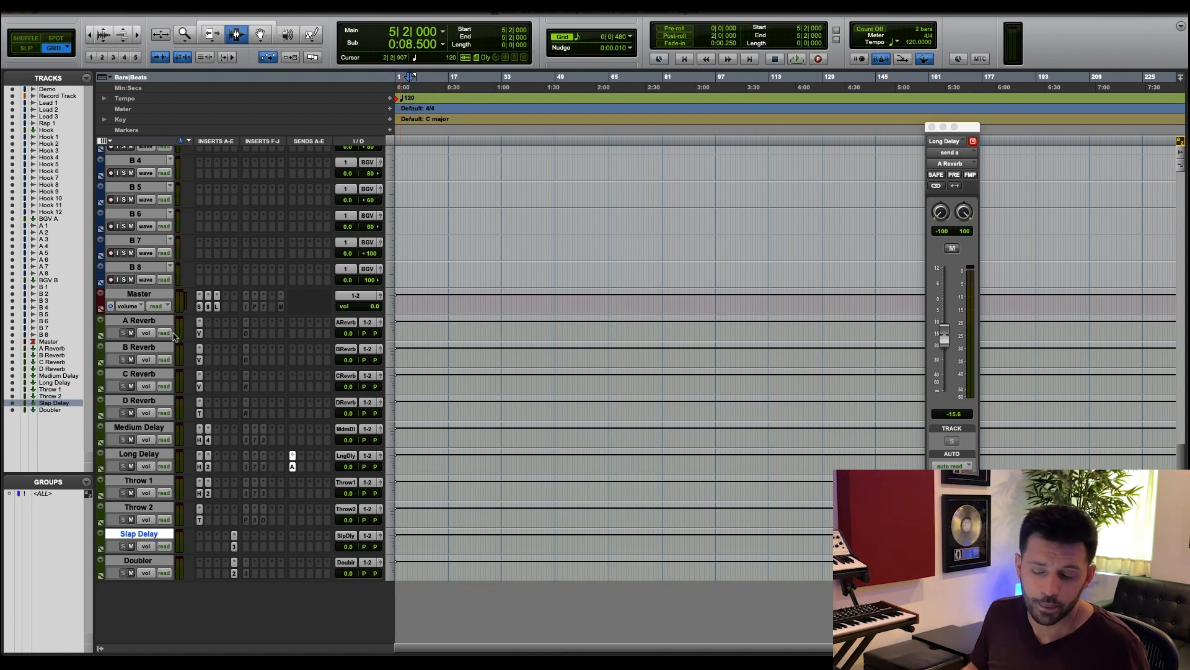
Select the Master track and view its FG-X mastering console and Ozone 8 inserts.
click(139, 293)
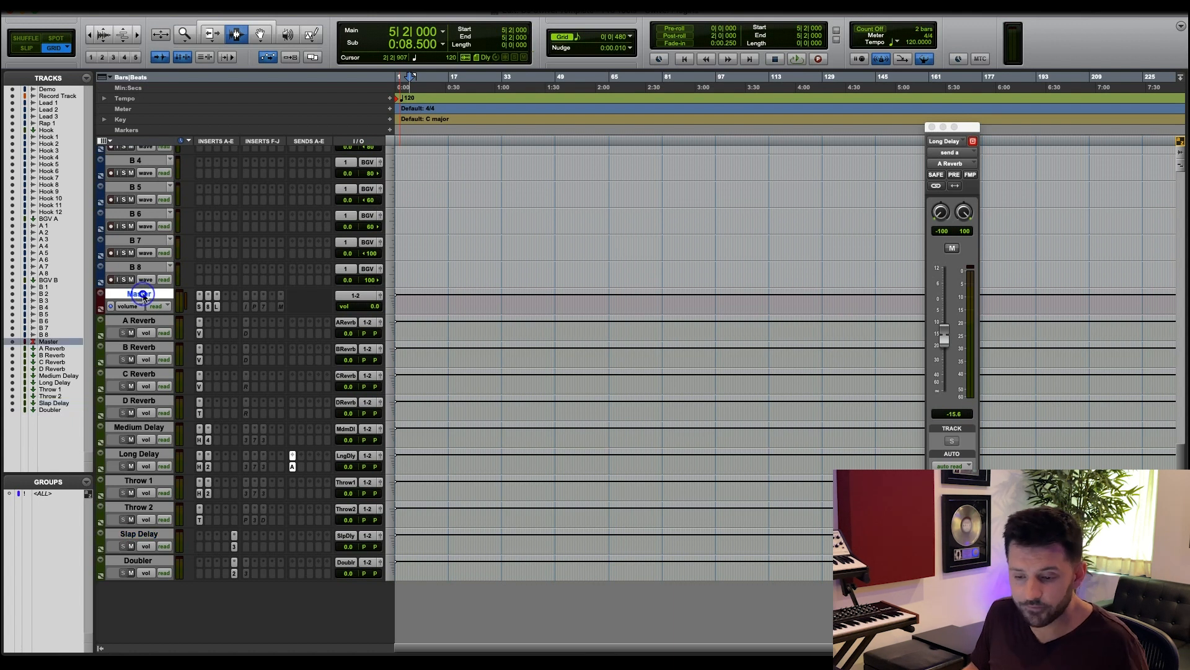
click(200, 308)
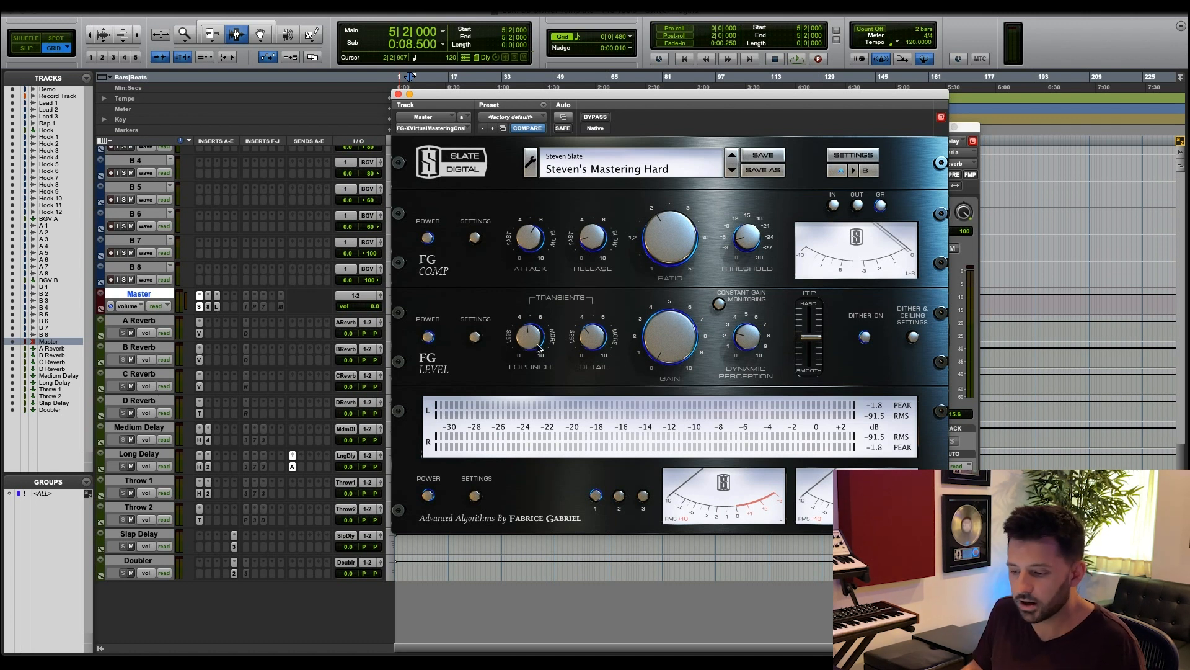
click(209, 309)
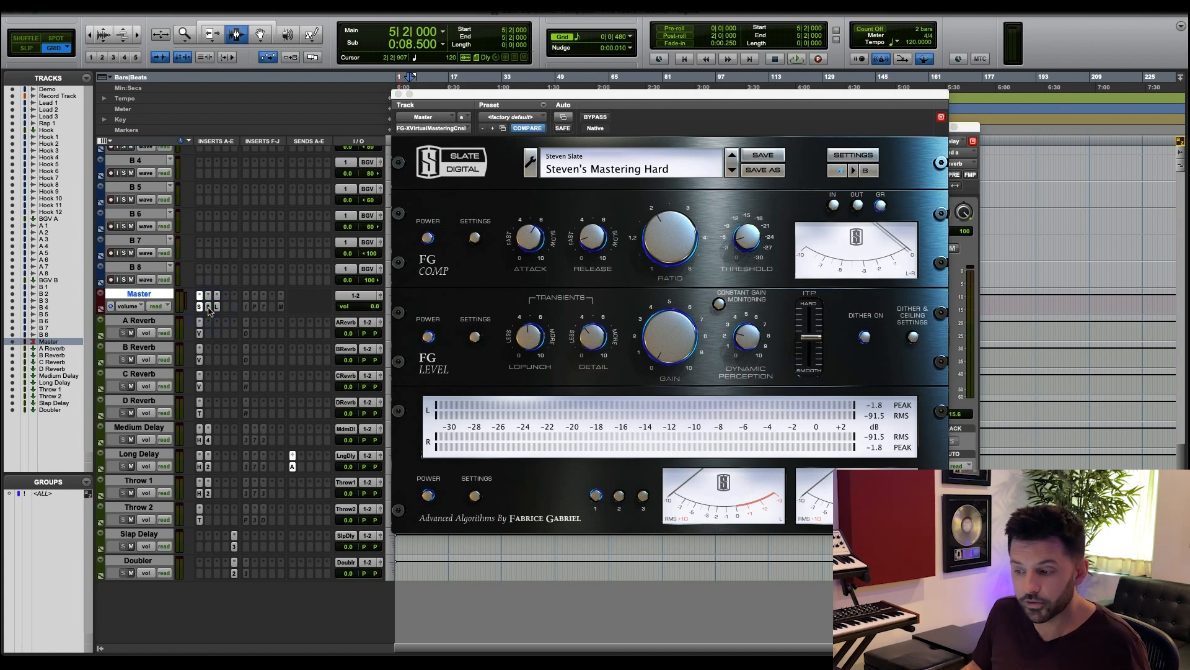
click(208, 307)
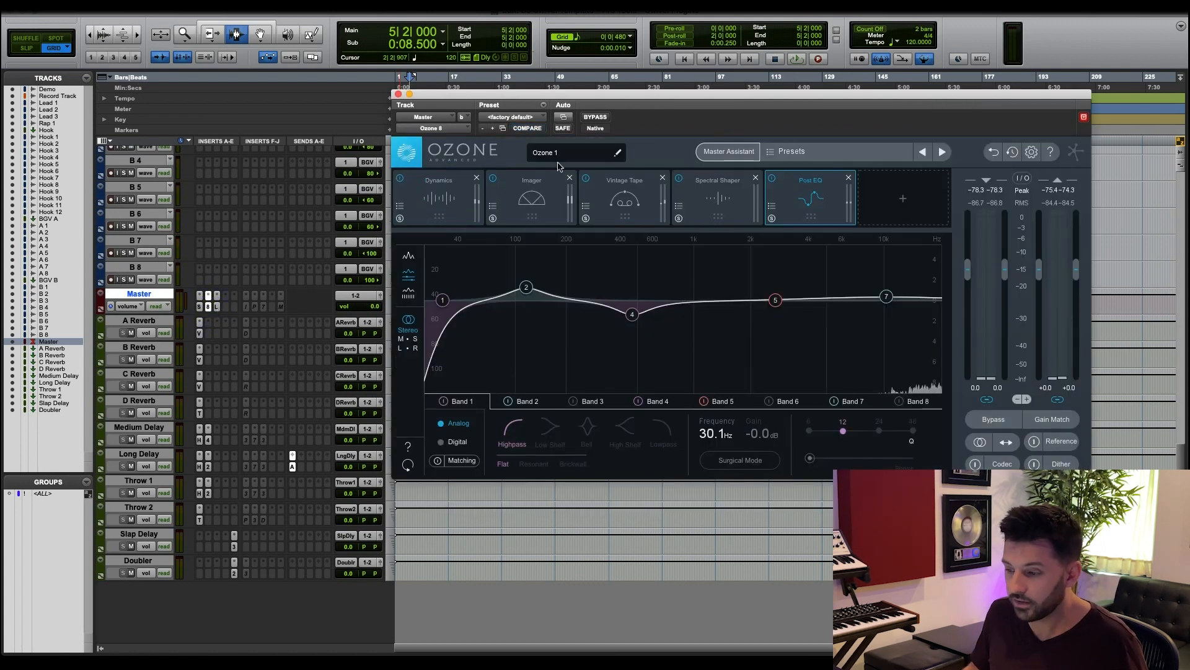
Examine the Dynamics, Imager, Vintage Tape and Spectral Shaper modules in the Master's Ozone 8.
click(434, 199)
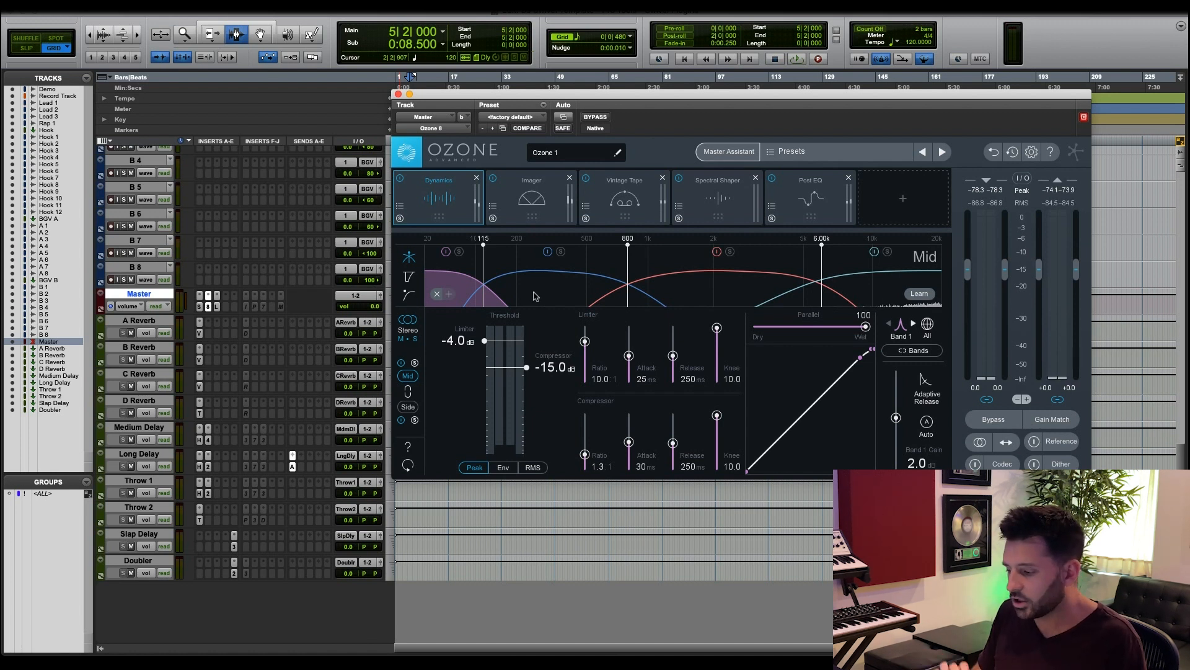
click(525, 192)
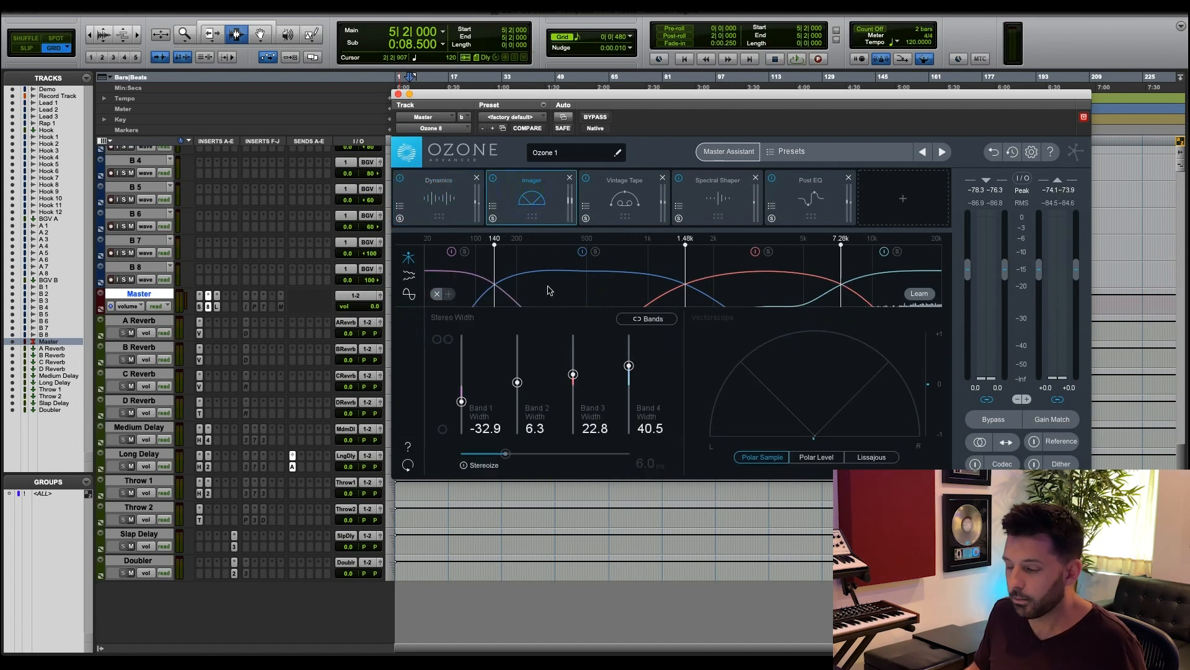
click(627, 203)
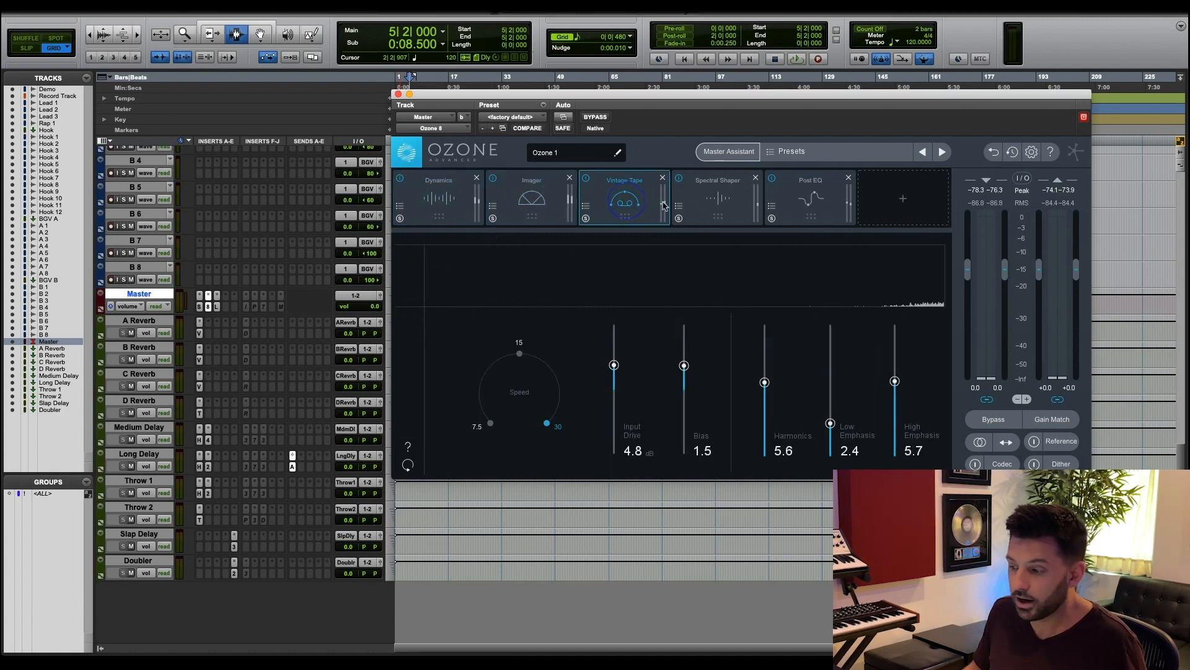
click(720, 200)
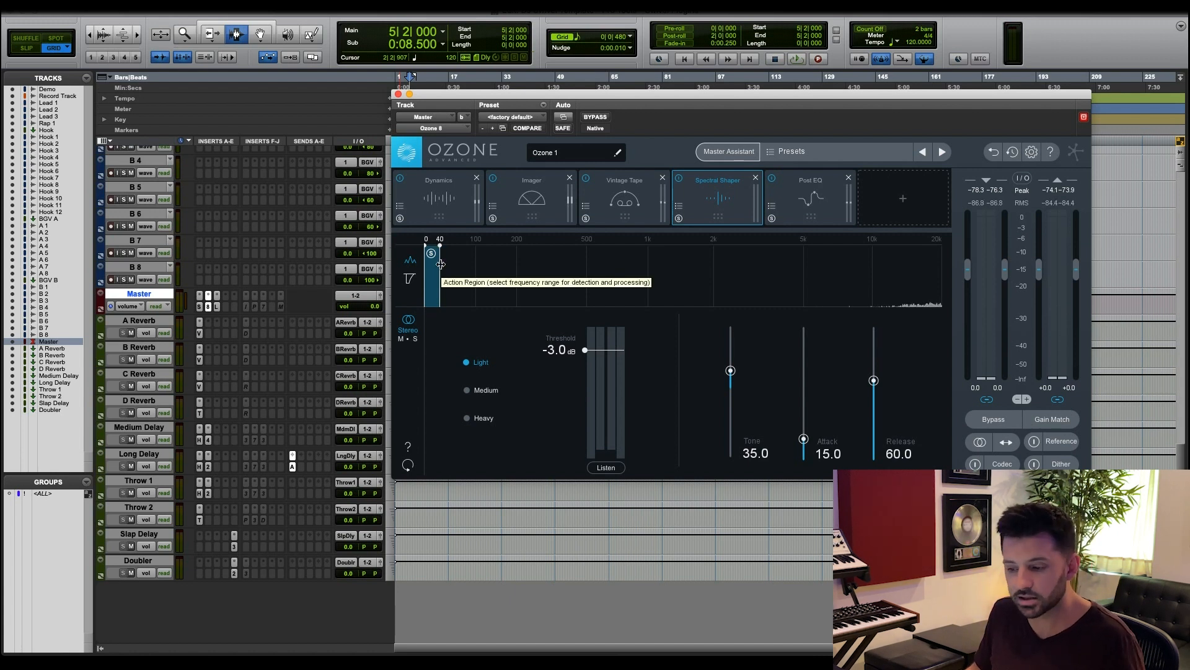
Examine bands 2, 4 and 7 of Ozone's Post EQ module and close the plug-in.
click(809, 197)
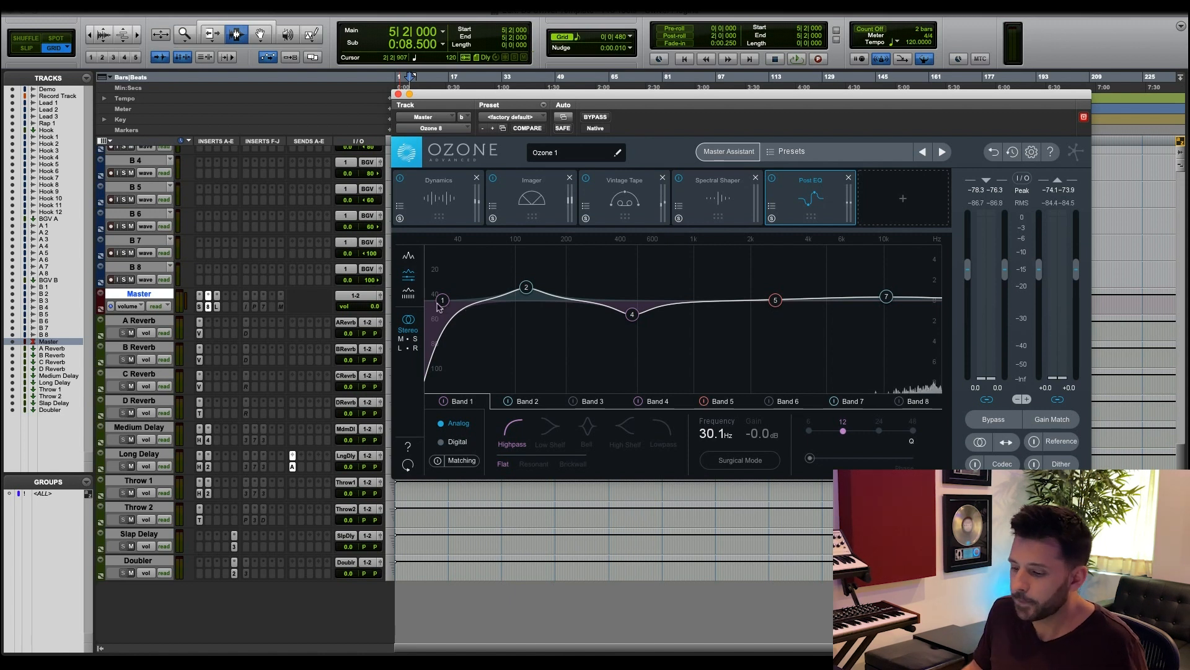
click(526, 289)
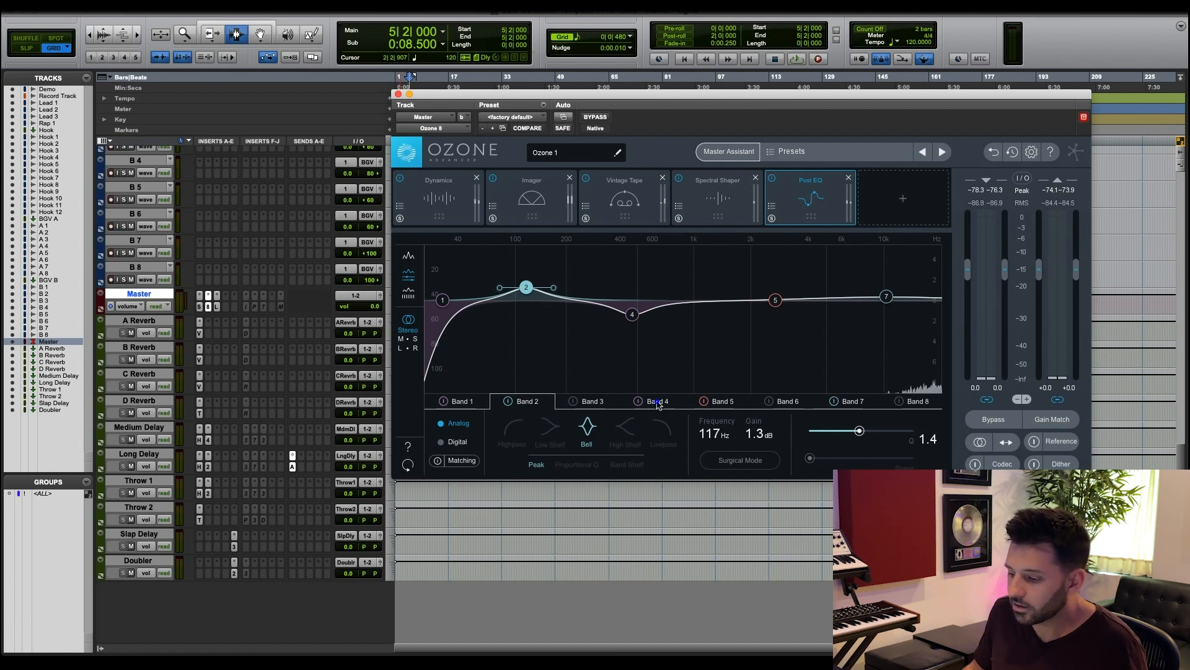
click(633, 315)
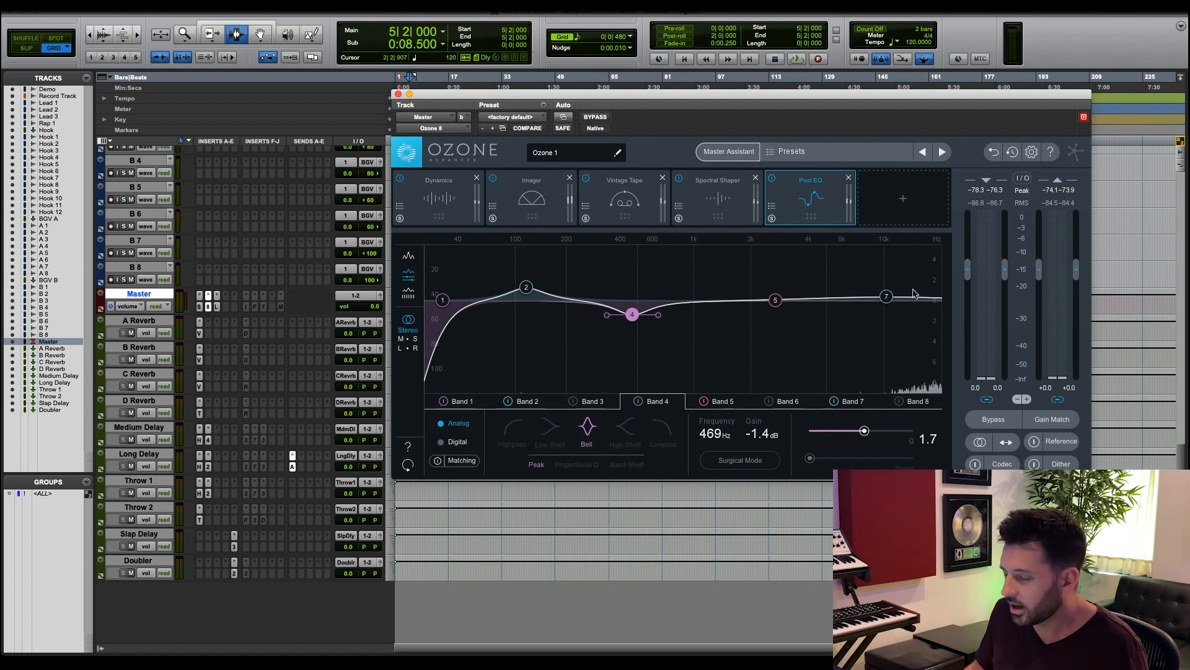
click(853, 401)
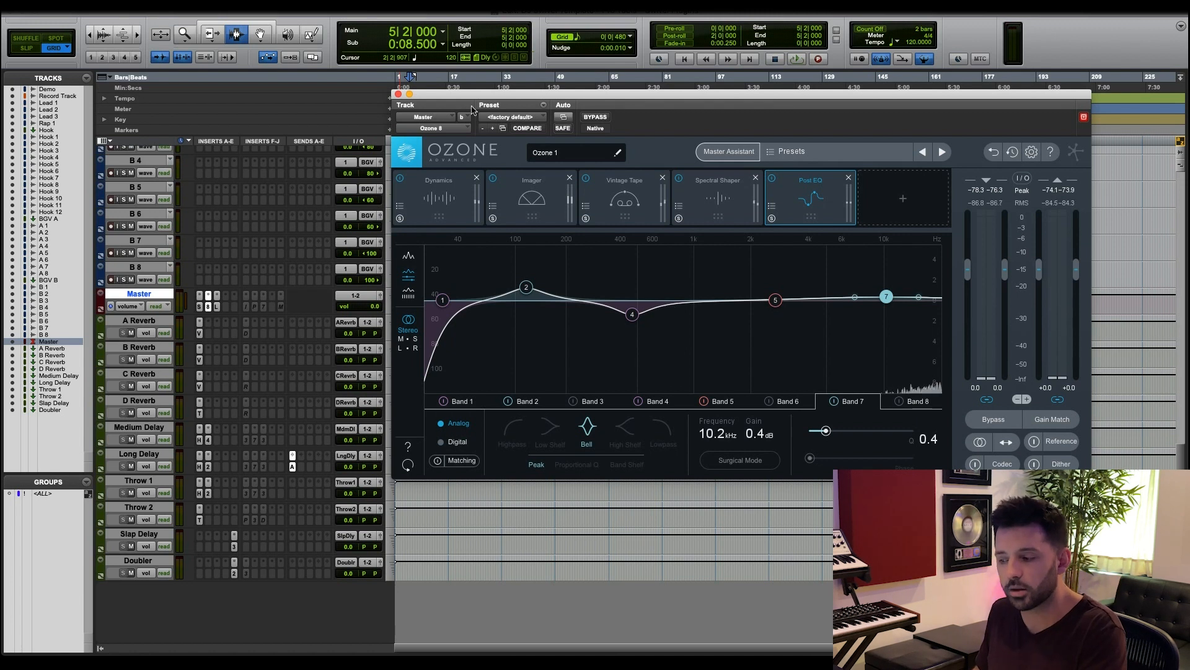
click(398, 94)
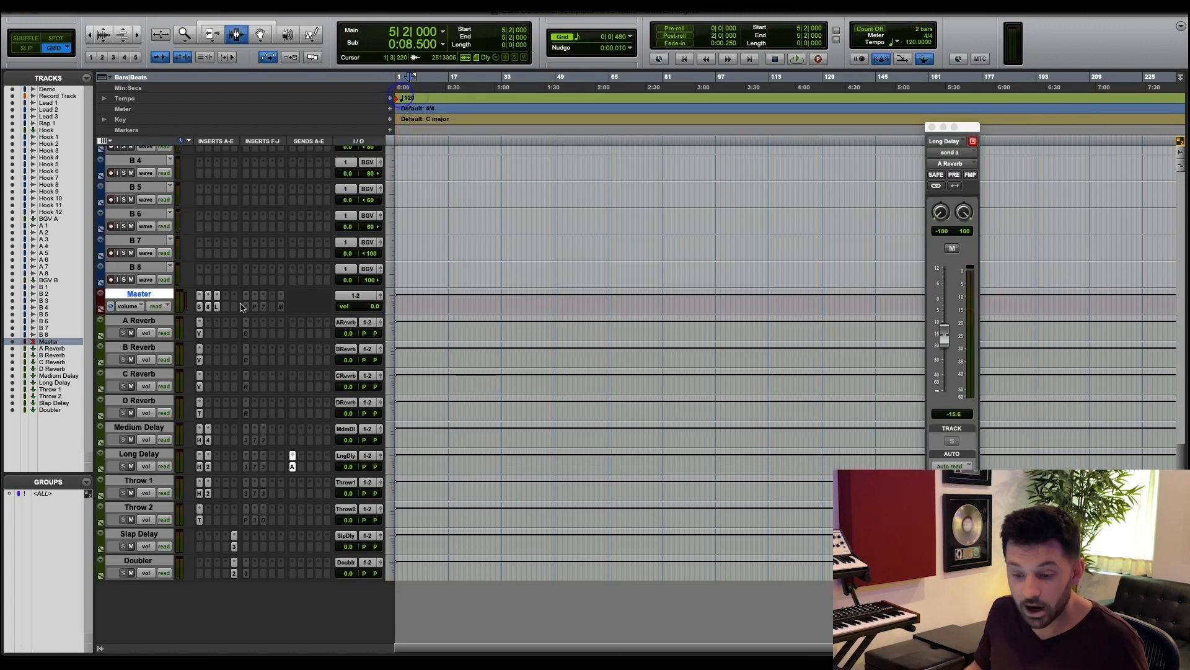
Deactivate the Master track's inserts A, B and C, and activate its alternative inserts F, G, H and J.
ctrl+super+click(201, 307)
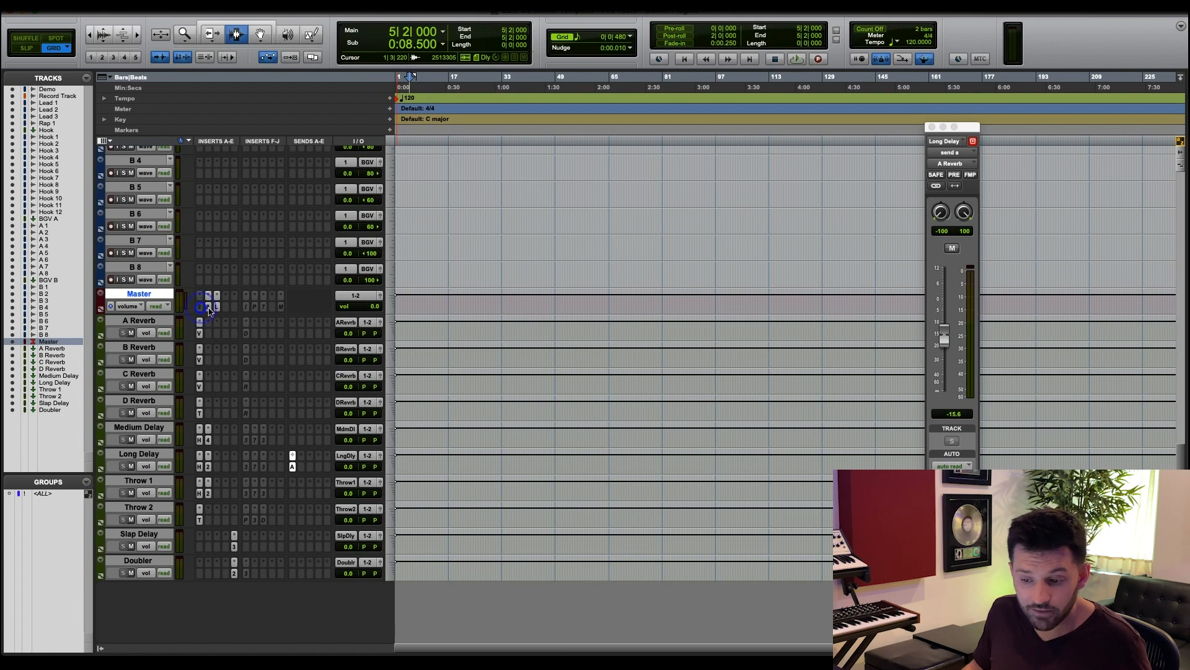
ctrl+super+click(209, 307)
ctrl+super+click(217, 307)
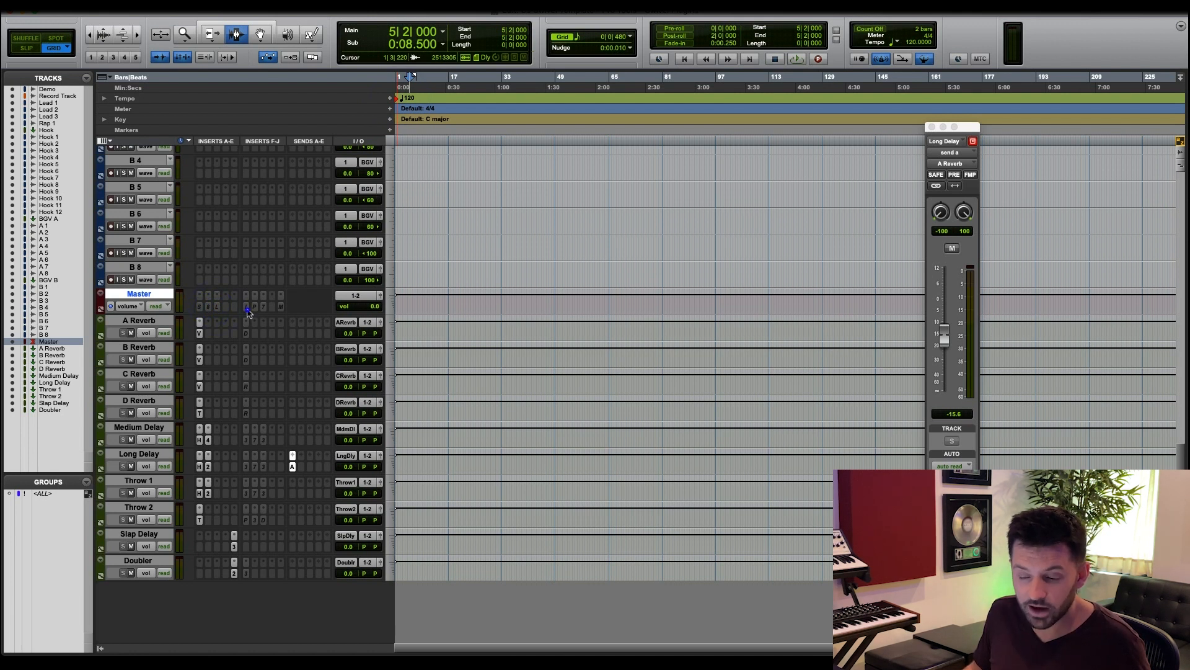
ctrl+super+click(247, 307)
ctrl+super+click(255, 307)
ctrl+super+click(263, 307)
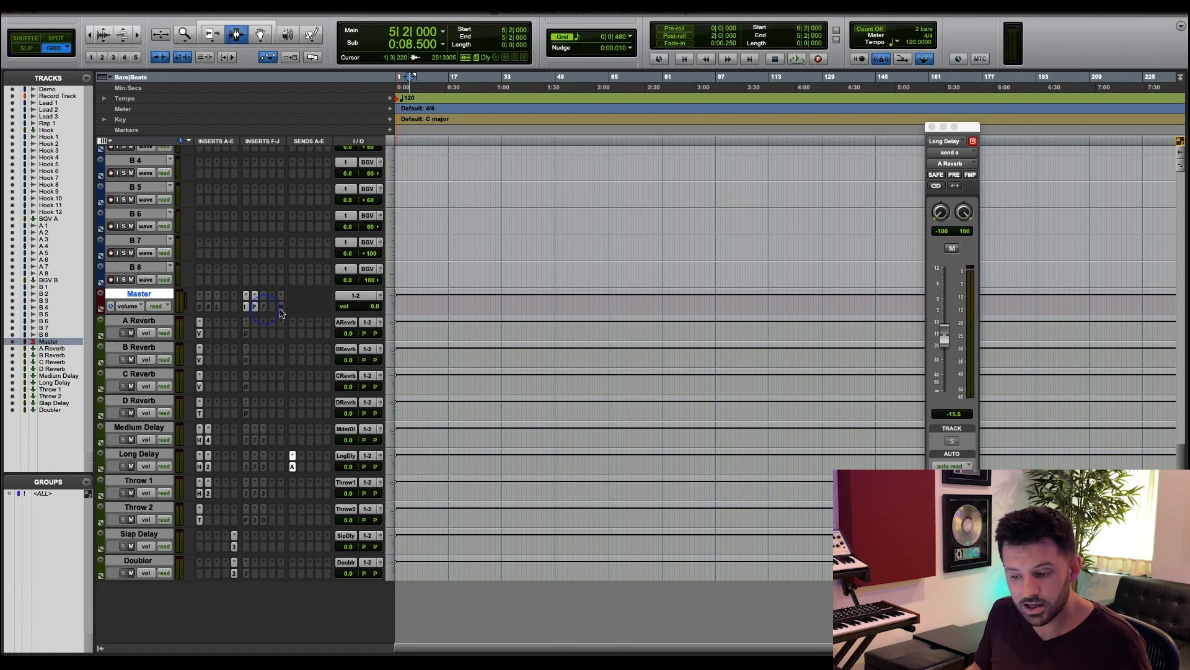
ctrl+super+click(281, 307)
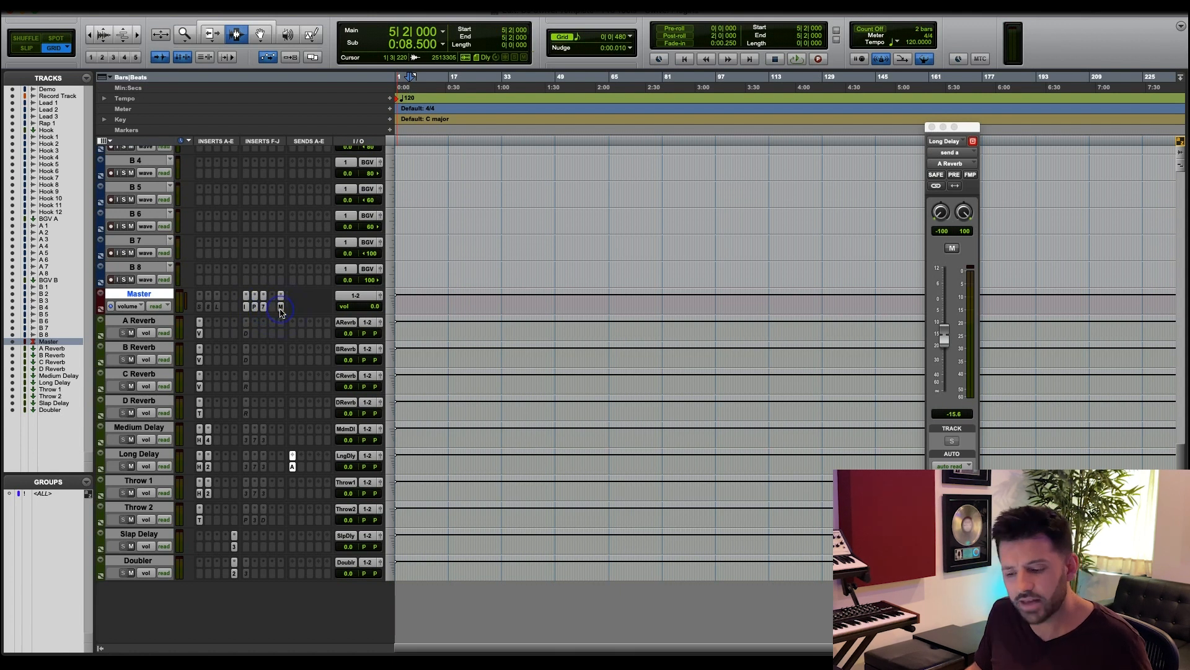
View the Master's alternative inserts in order: Impact, Pro Multiband Dynamics, EQ3 7-Band and Maxim.
click(246, 307)
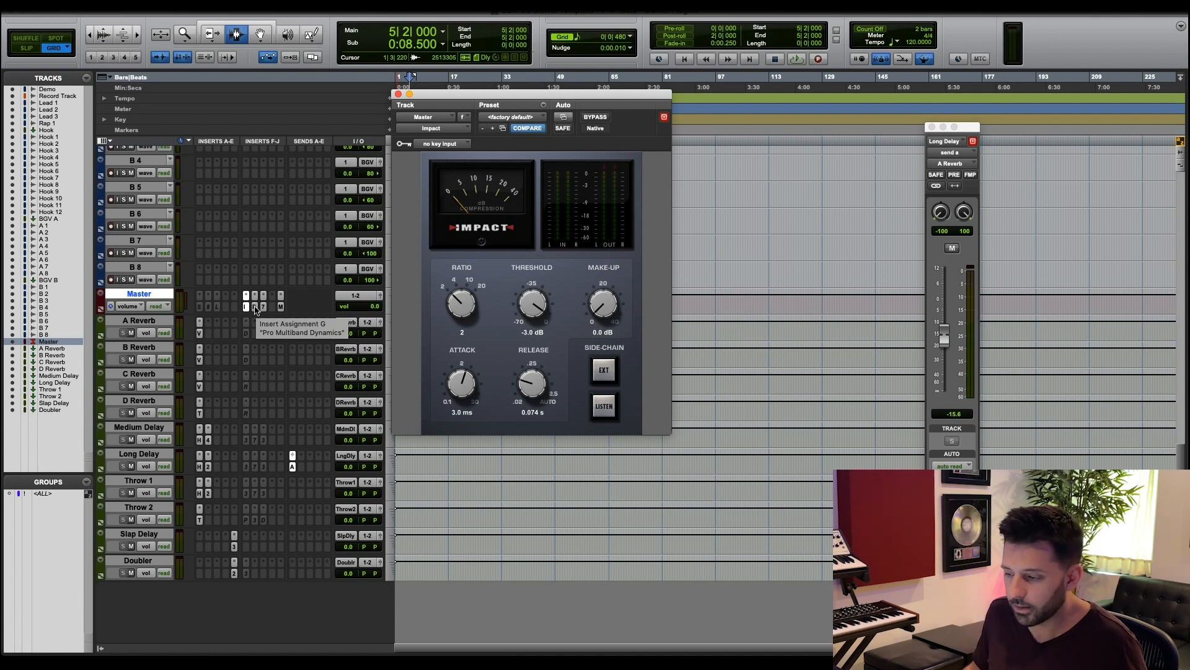
click(255, 307)
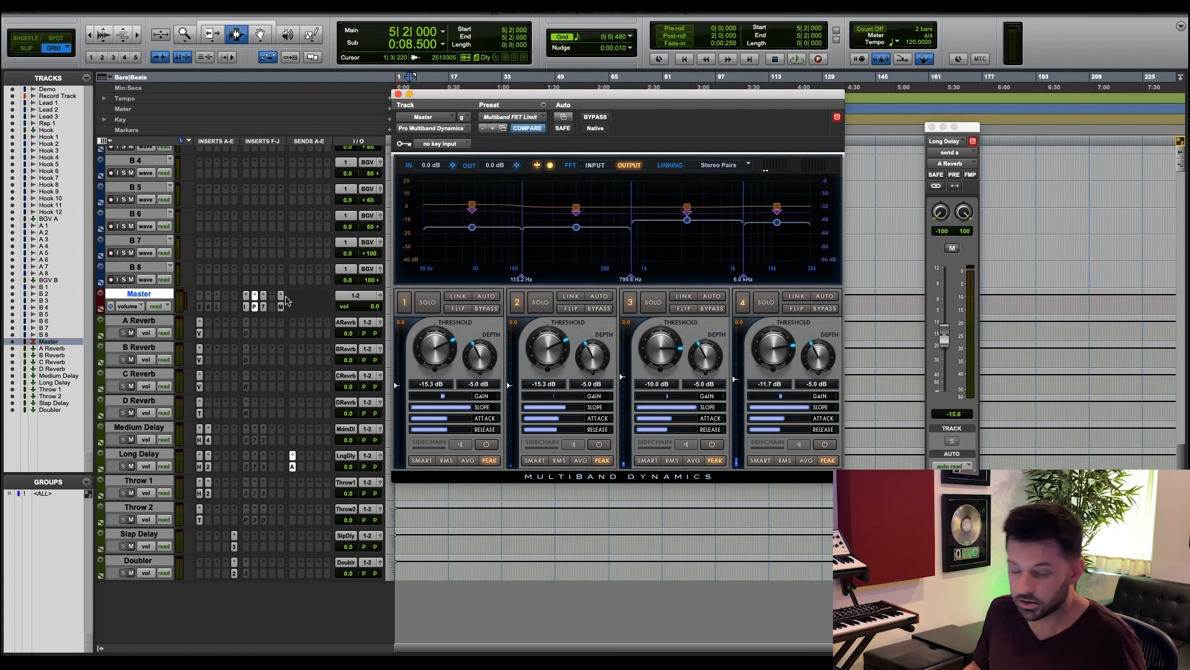
click(263, 307)
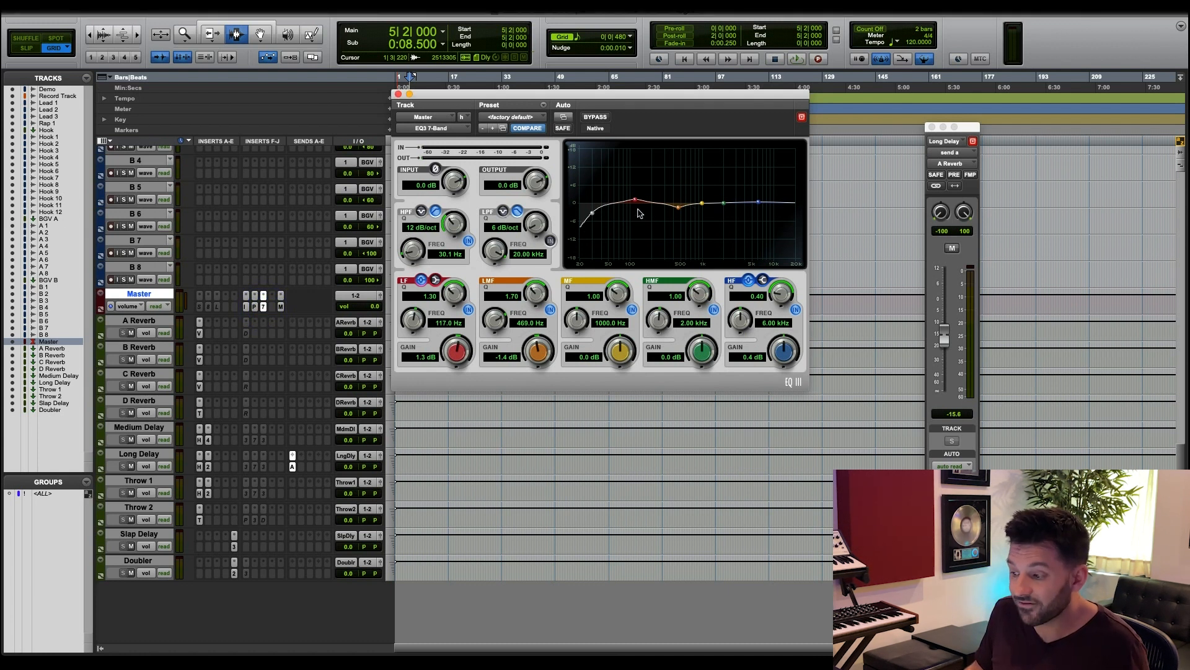
click(281, 306)
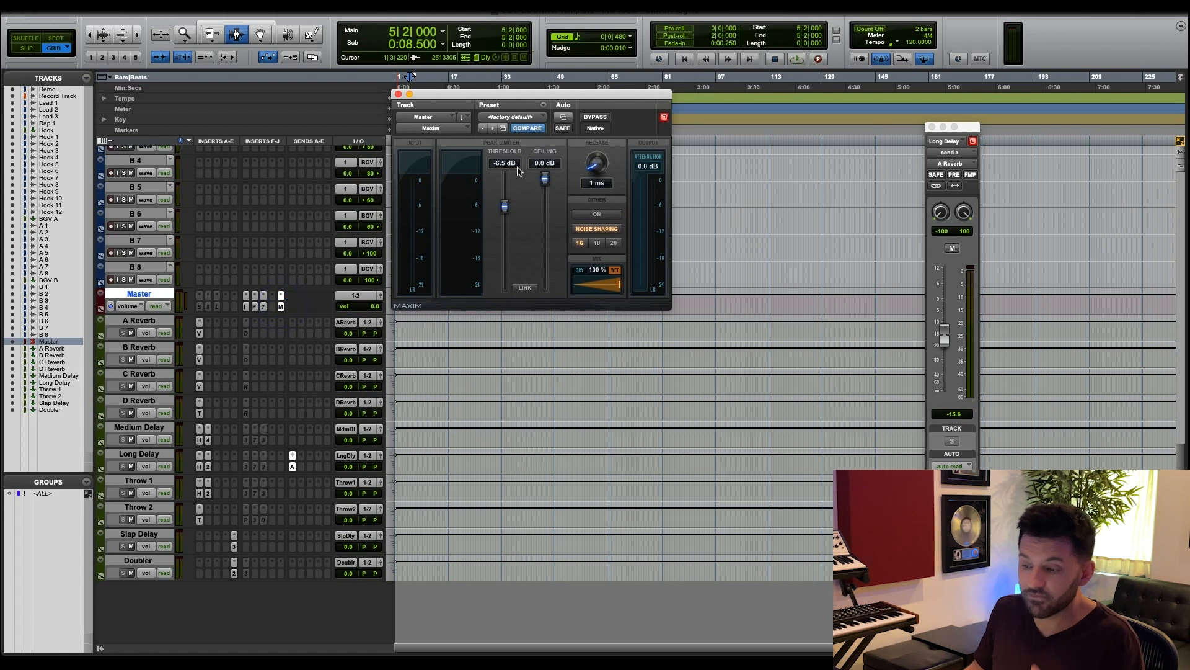
Deactivate the Master's alternative inserts and view the Gain setting of FabFilter Pro-L on its insert C.
ctrl+super+click(281, 306)
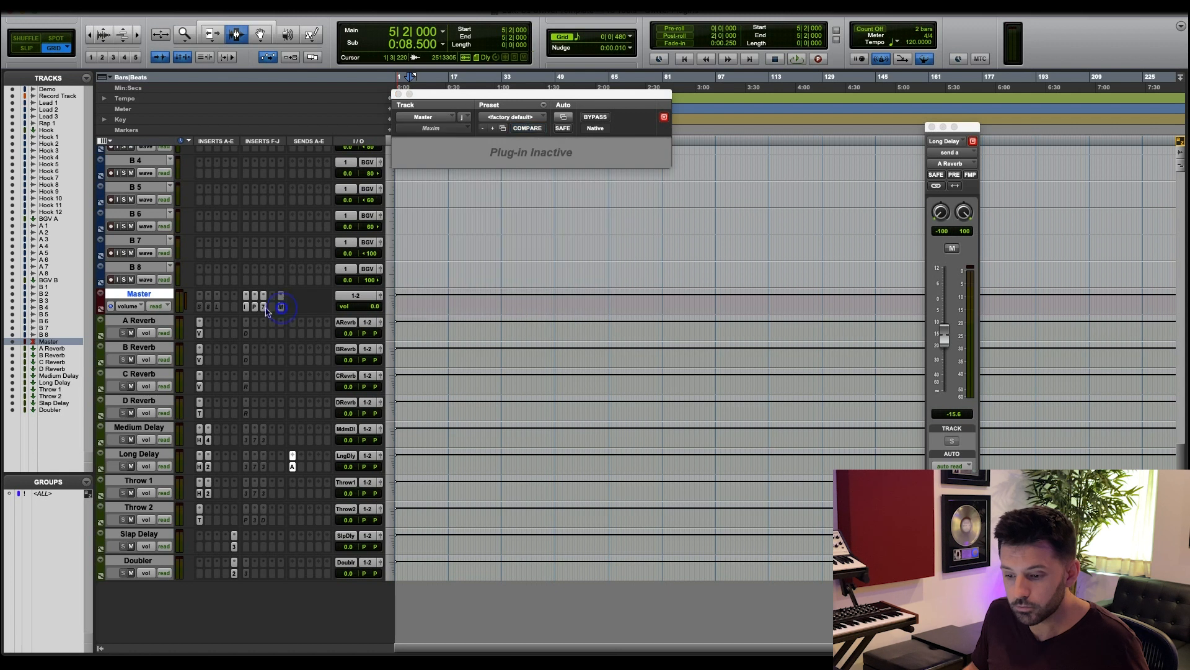
click(217, 306)
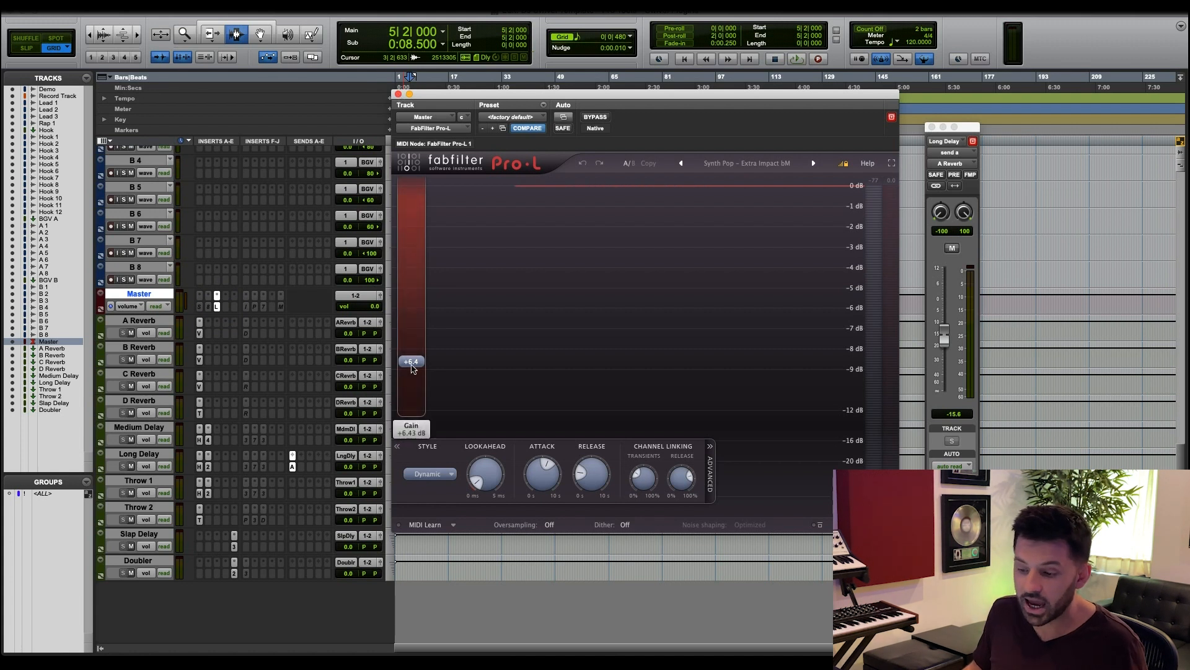
mouse_move(412, 367)
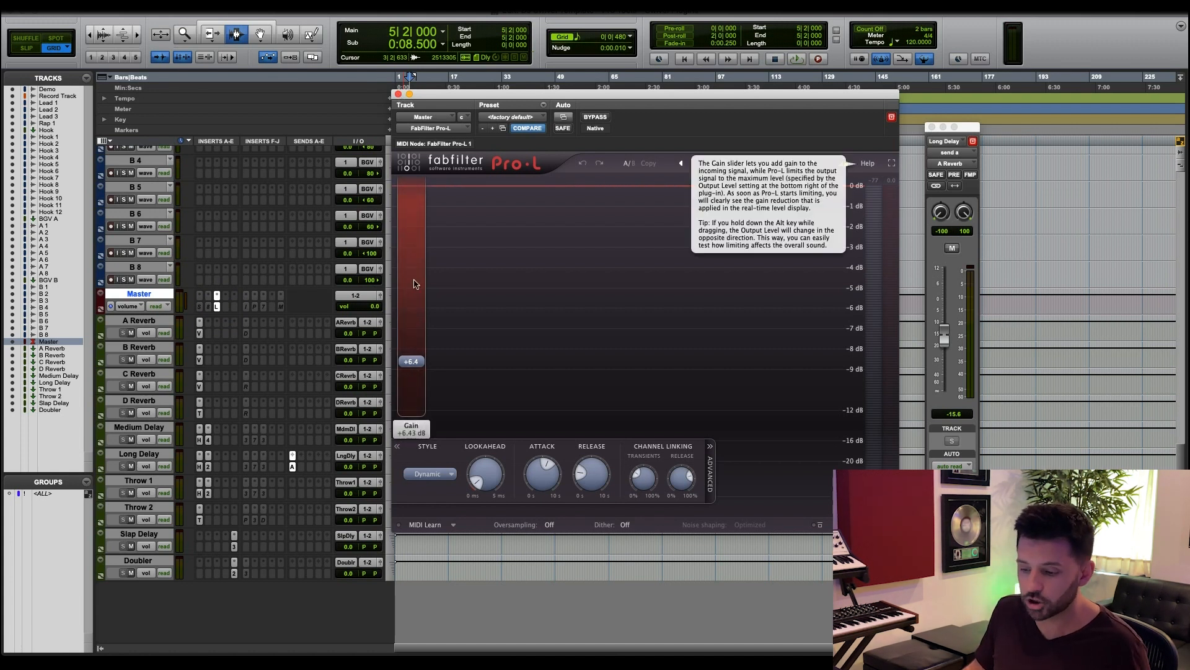
click(398, 94)
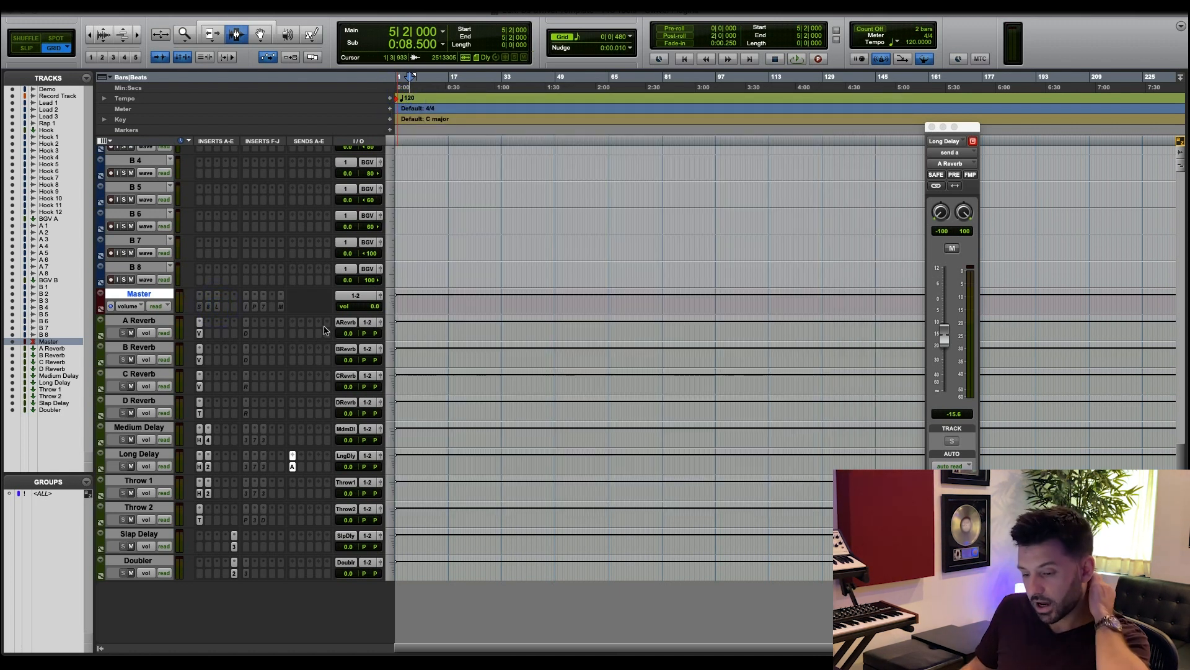
Import session data from Save Me - JTT.ptx below the Demo track, bringing in all its source tracks as new tracks.
scroll(323, 330, up, 15)
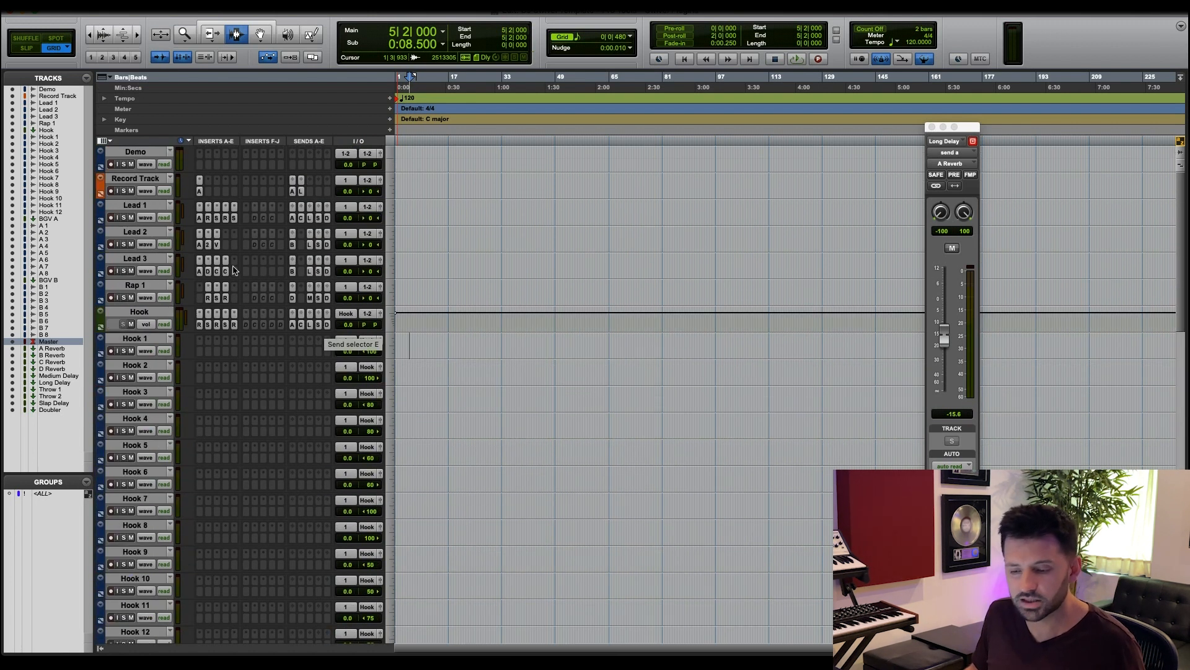
click(127, 151)
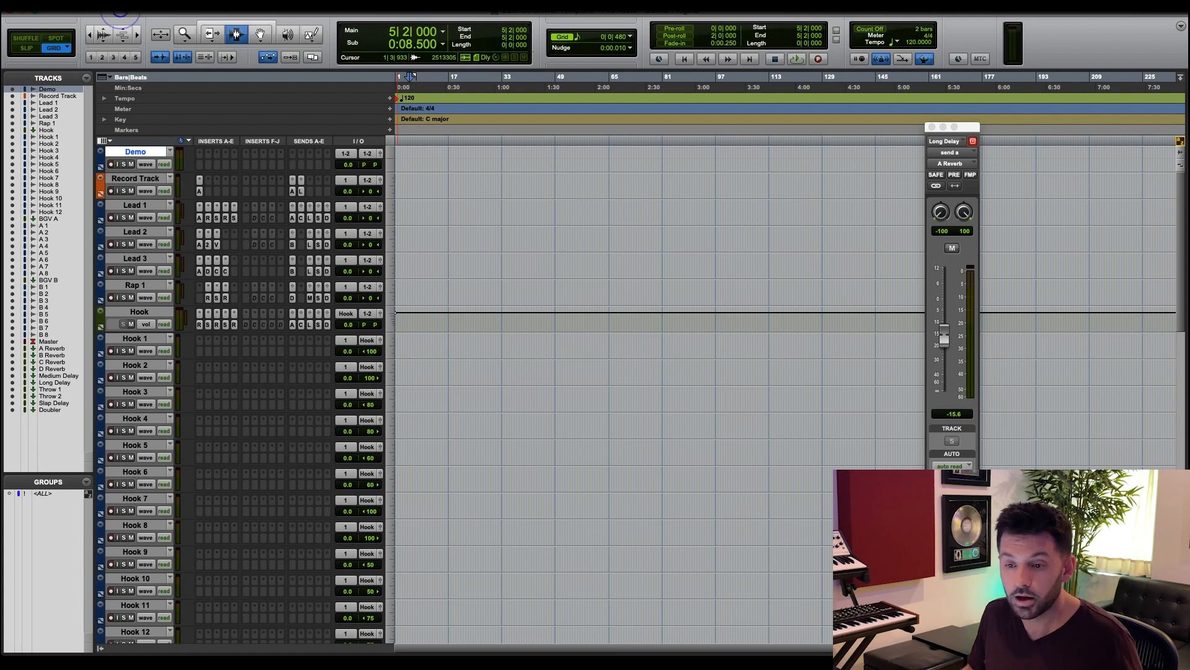
click(119, 10)
mouse_move(139, 189)
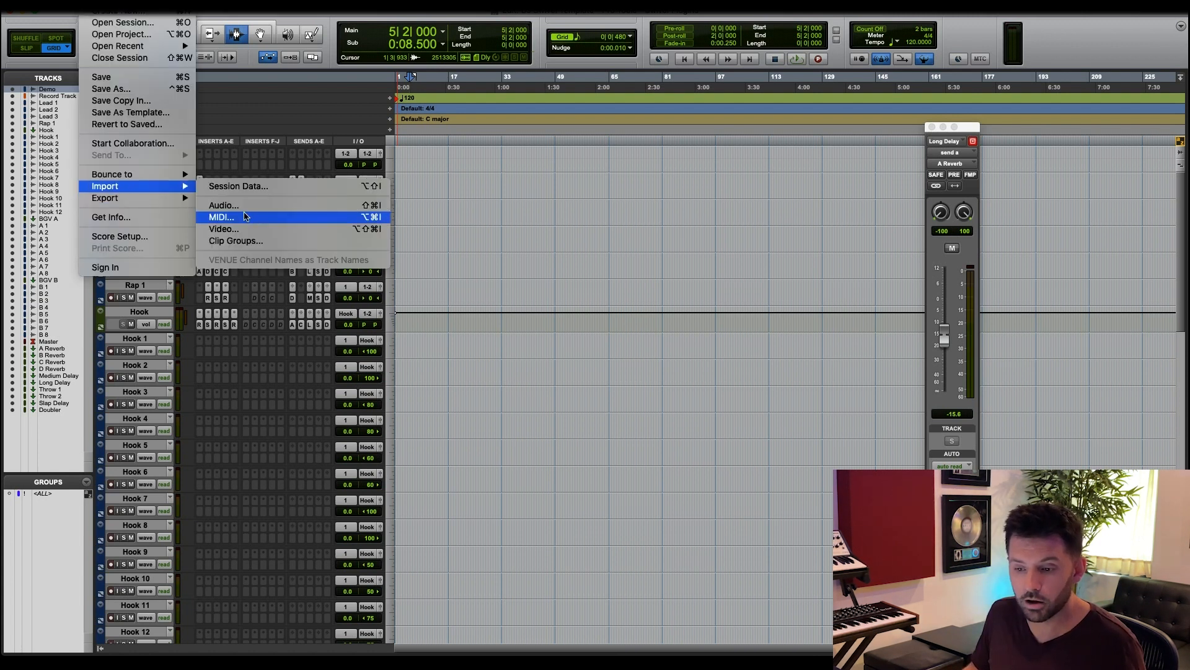
click(242, 187)
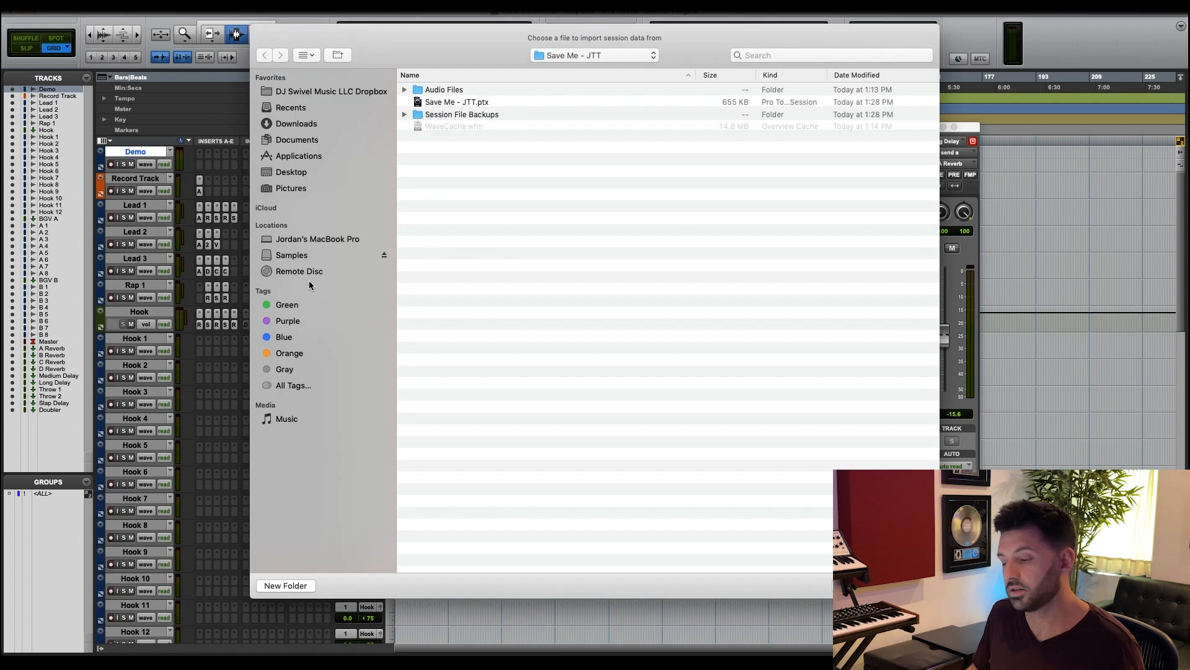
double_click(466, 102)
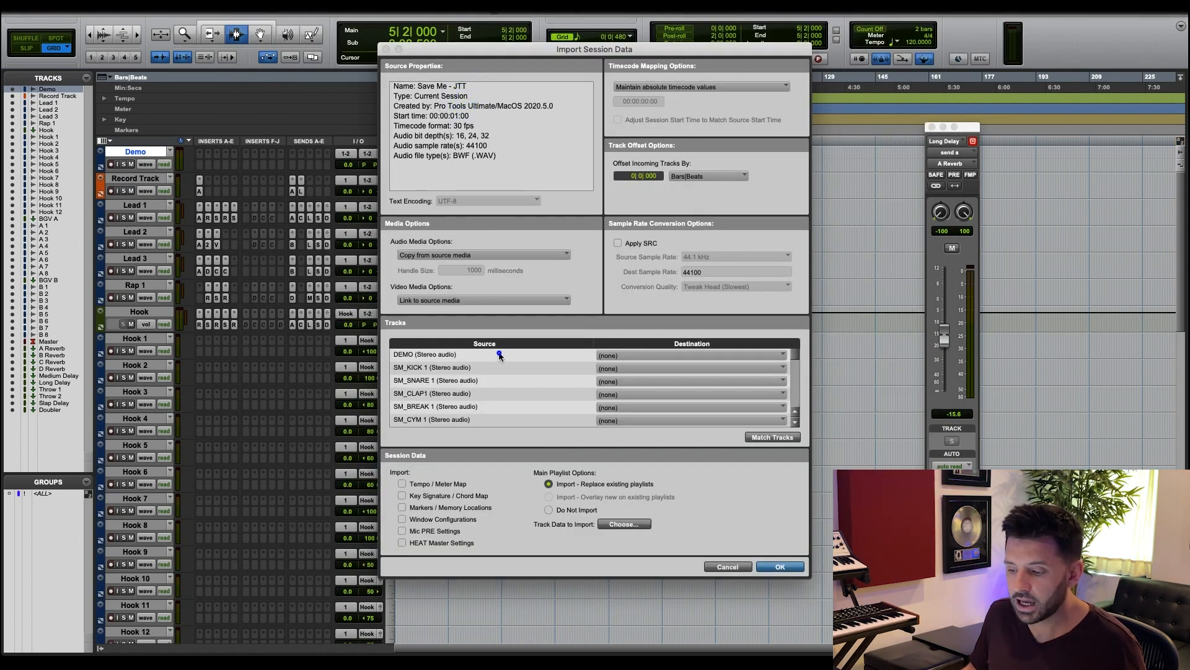
drag(500, 354, 493, 460)
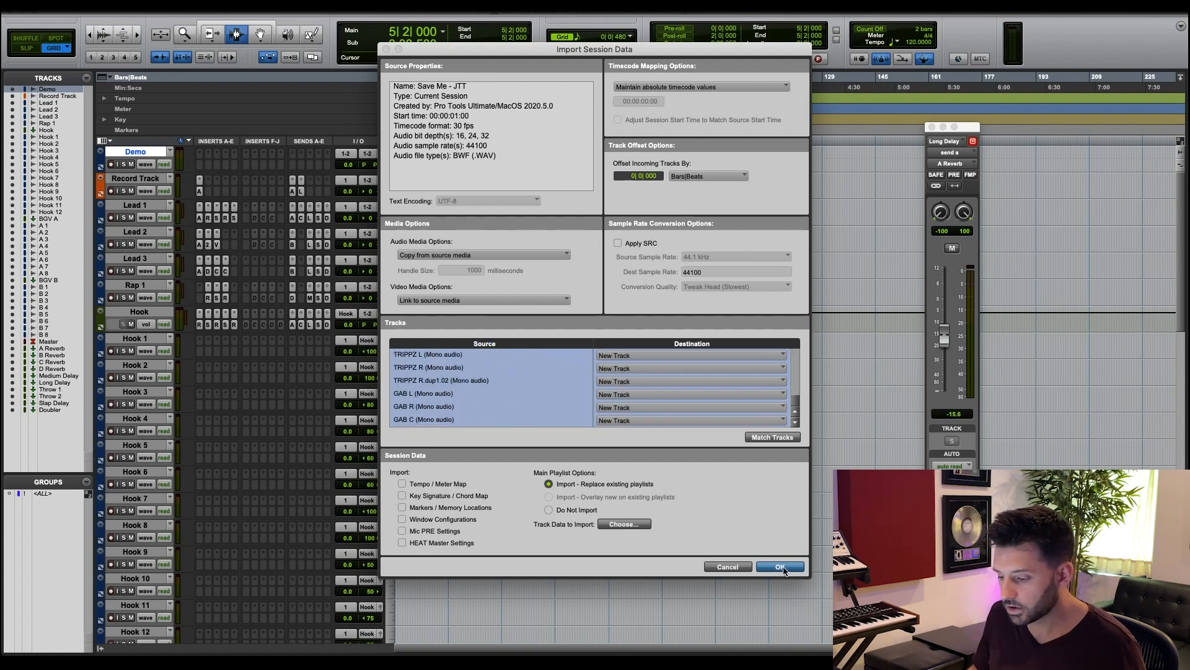
click(781, 567)
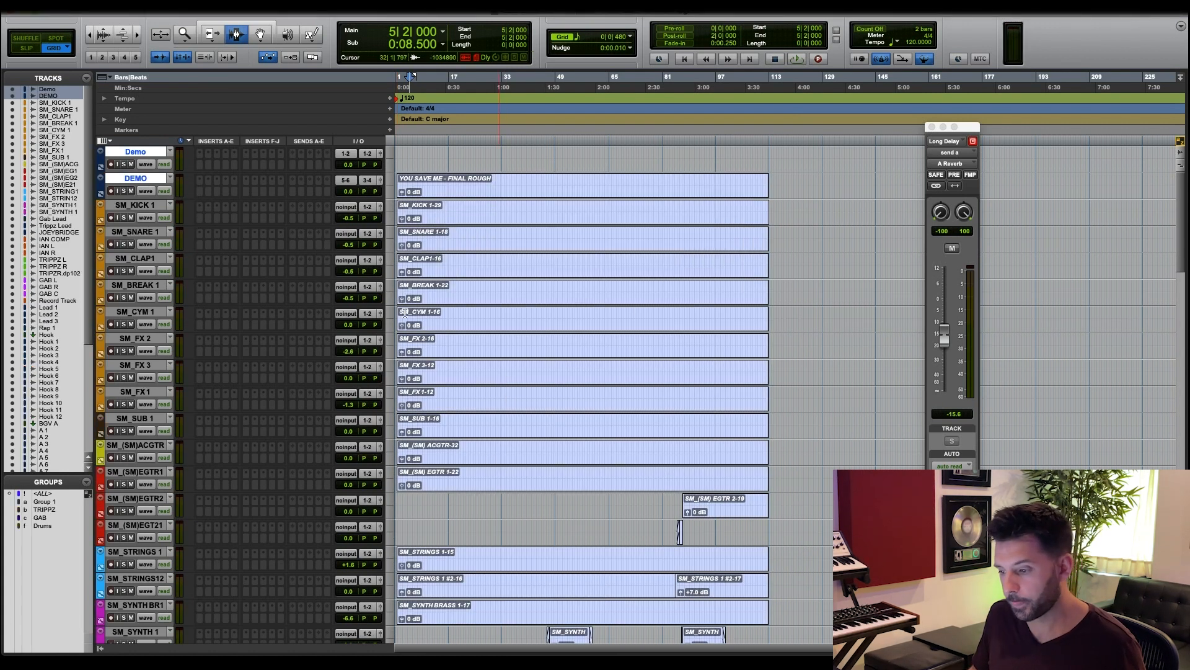
Look over the imported instrumental and vocal tracks, and inspect the YOU SAVE ME - FINAL ROUGH clip on the DEMO track.
click(474, 188)
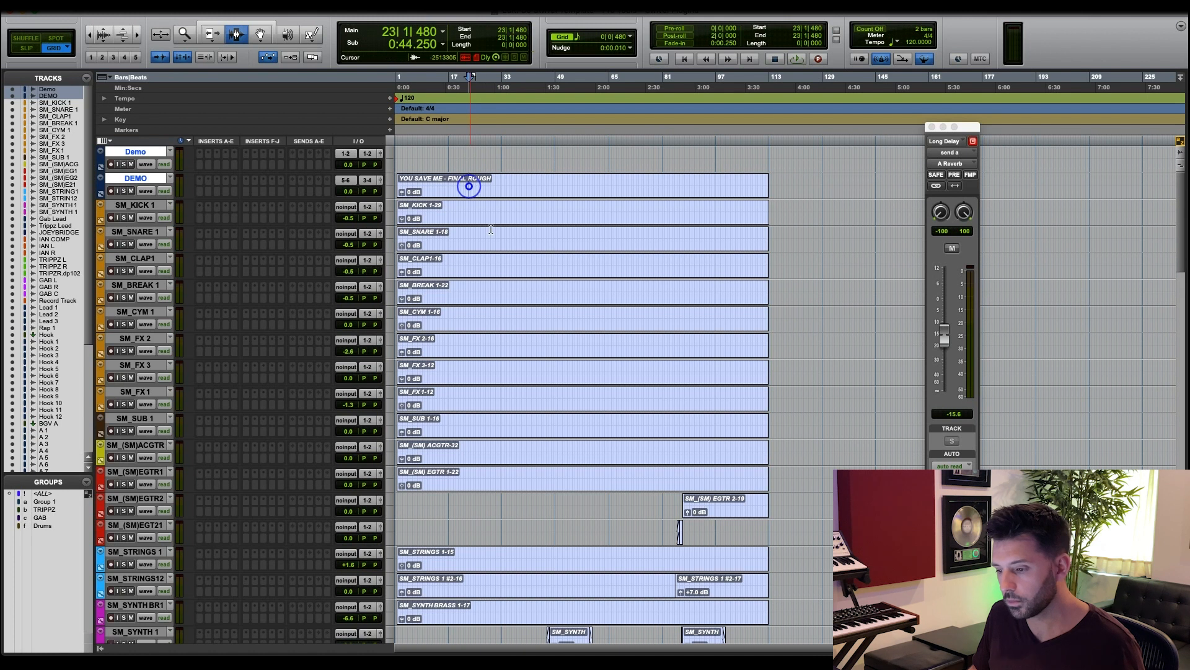
key(Return)
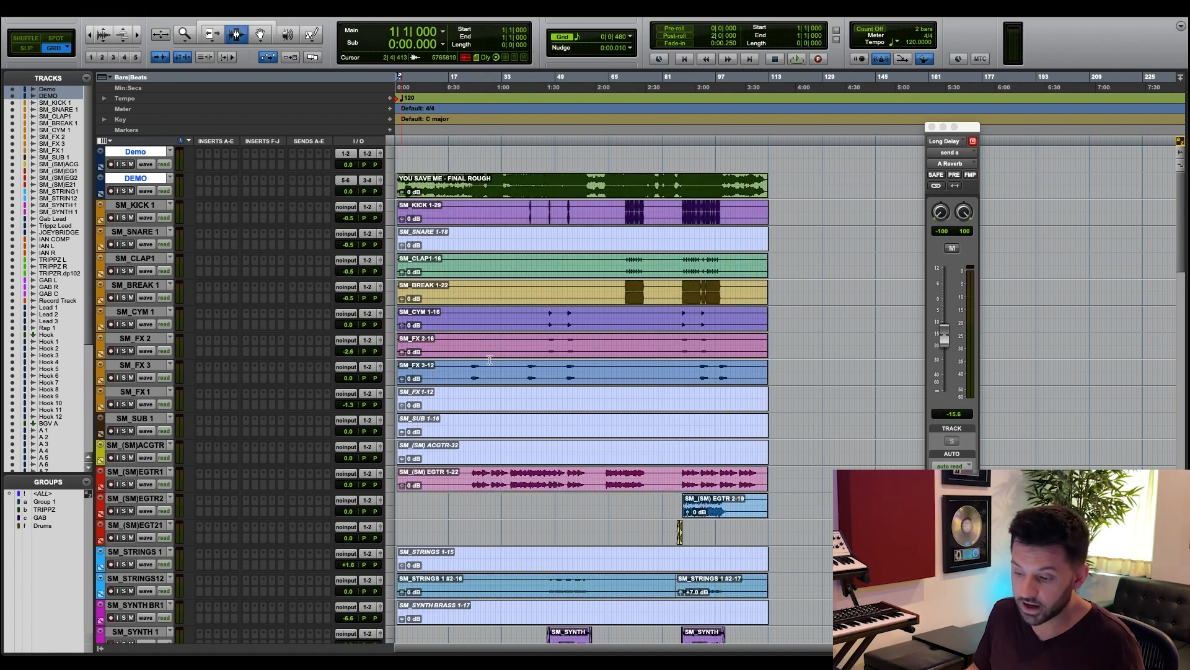
scroll(509, 260, down, 3)
scroll(509, 260, down, 19)
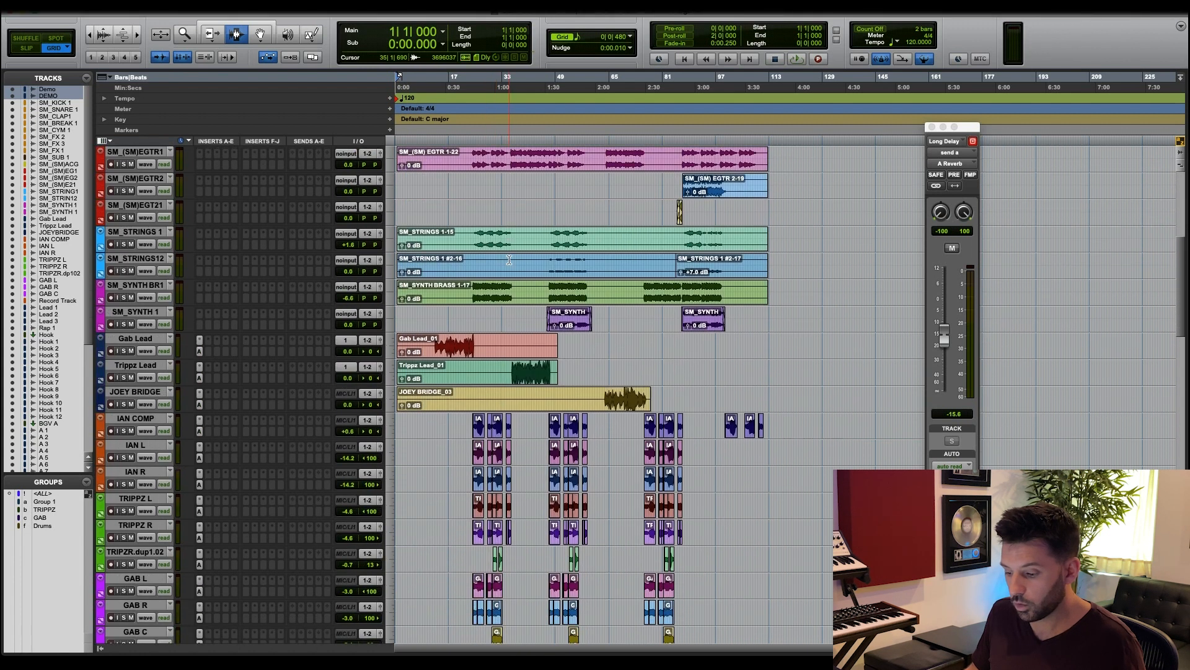
scroll(509, 259, up, 10)
scroll(509, 259, up, 12)
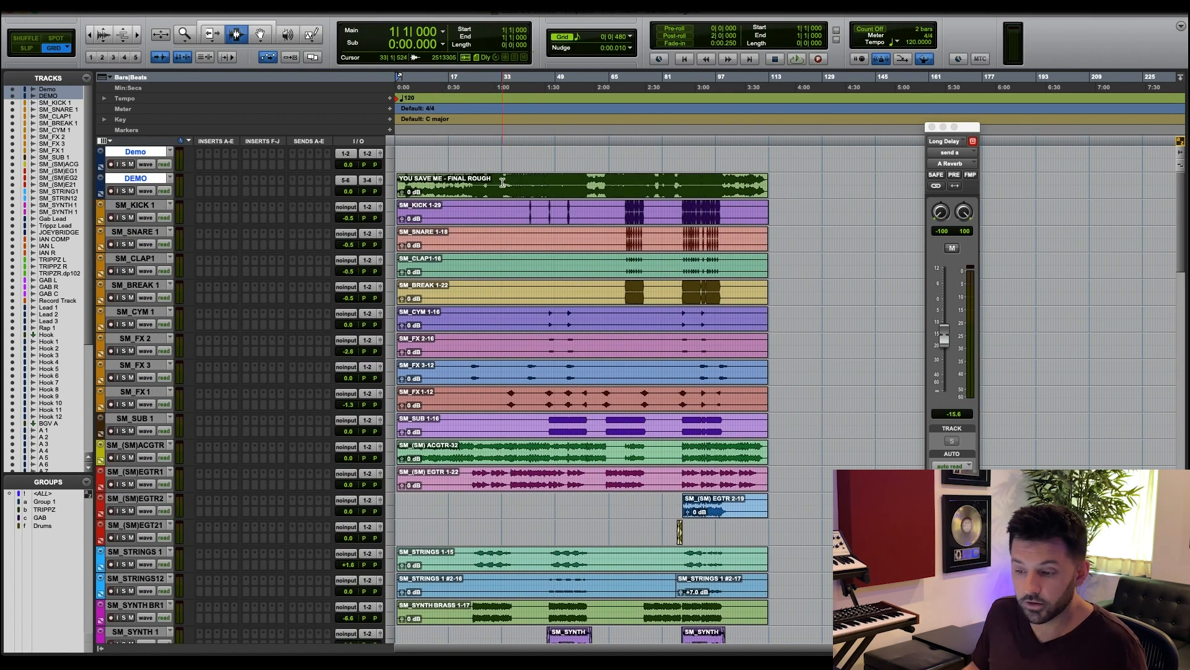
key(t)
key(t)
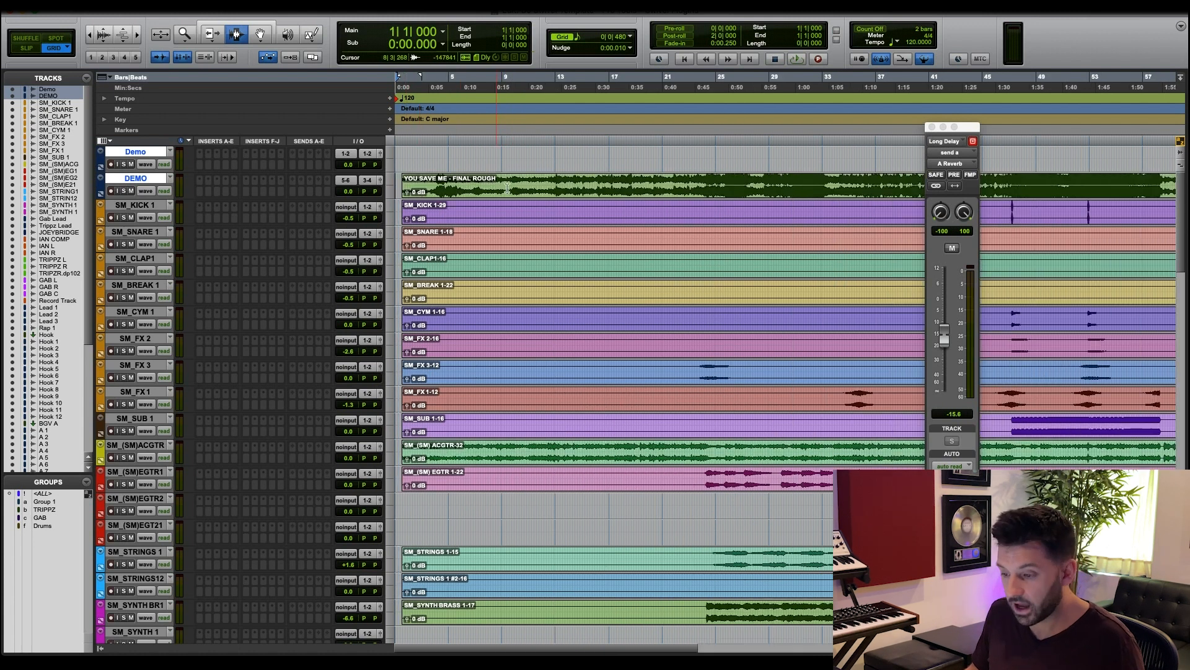
double_click(514, 186)
key(t)
key(r)
key(r)
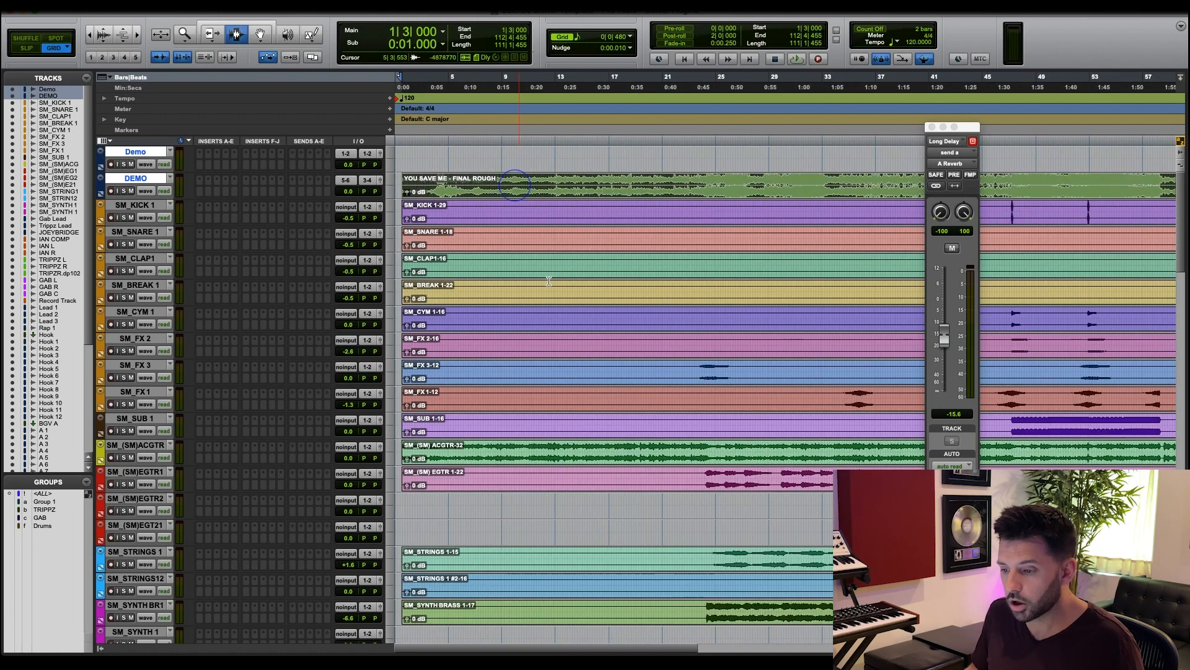
key(r)
key(r)
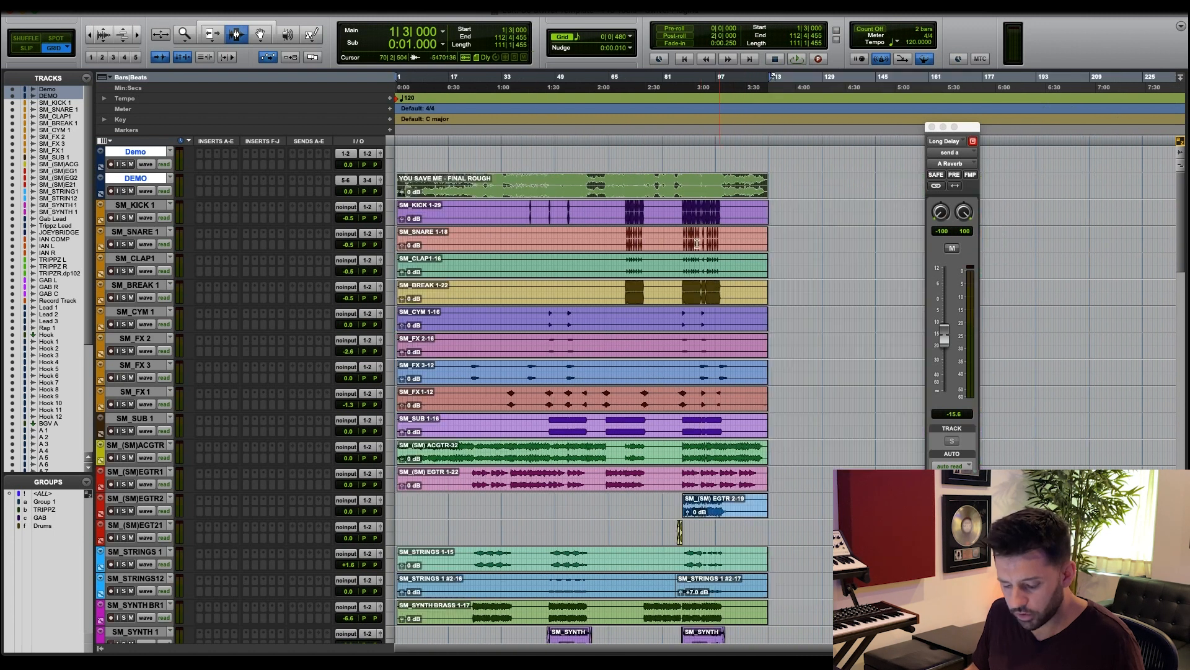
Place the edit cursor on the first hit of the SM_KICK 1 pattern at 70|1|304 and close the Long Delay send window.
click(637, 218)
key(t)
key(t)
key(t)
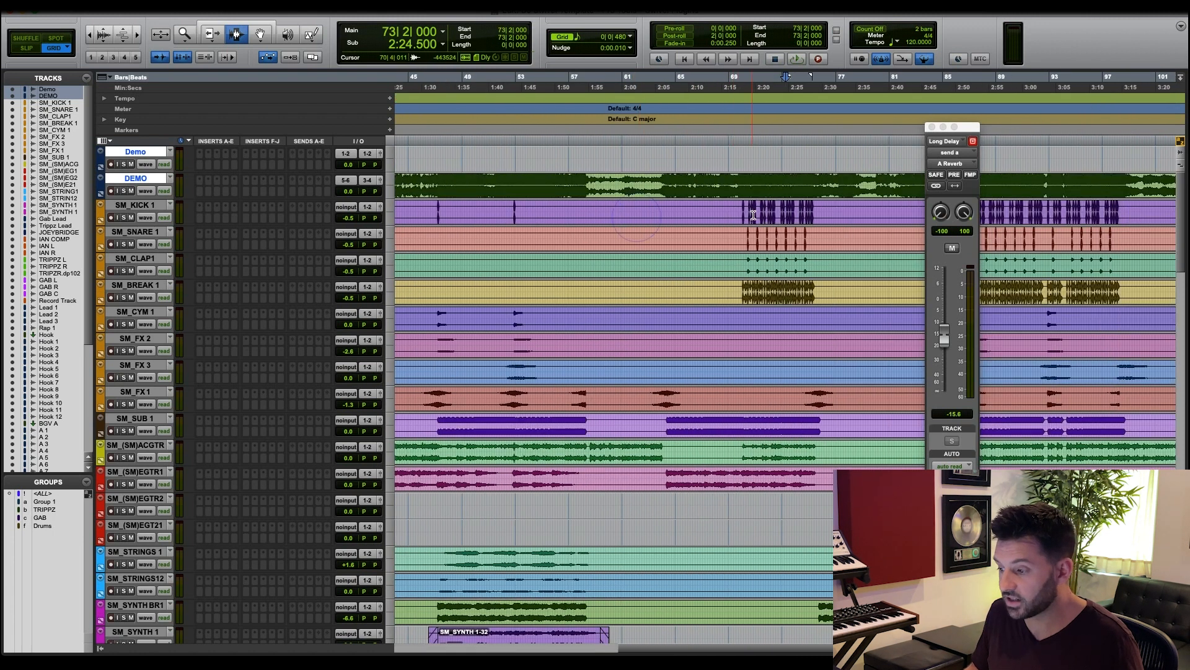
key(t)
click(692, 214)
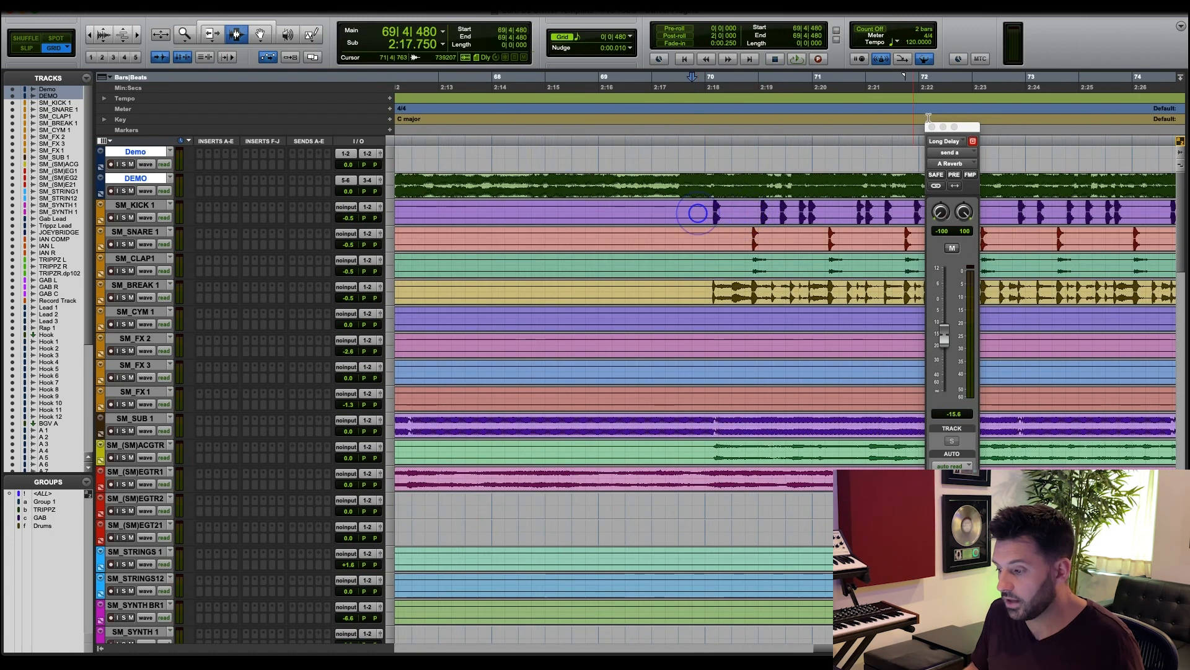
click(932, 127)
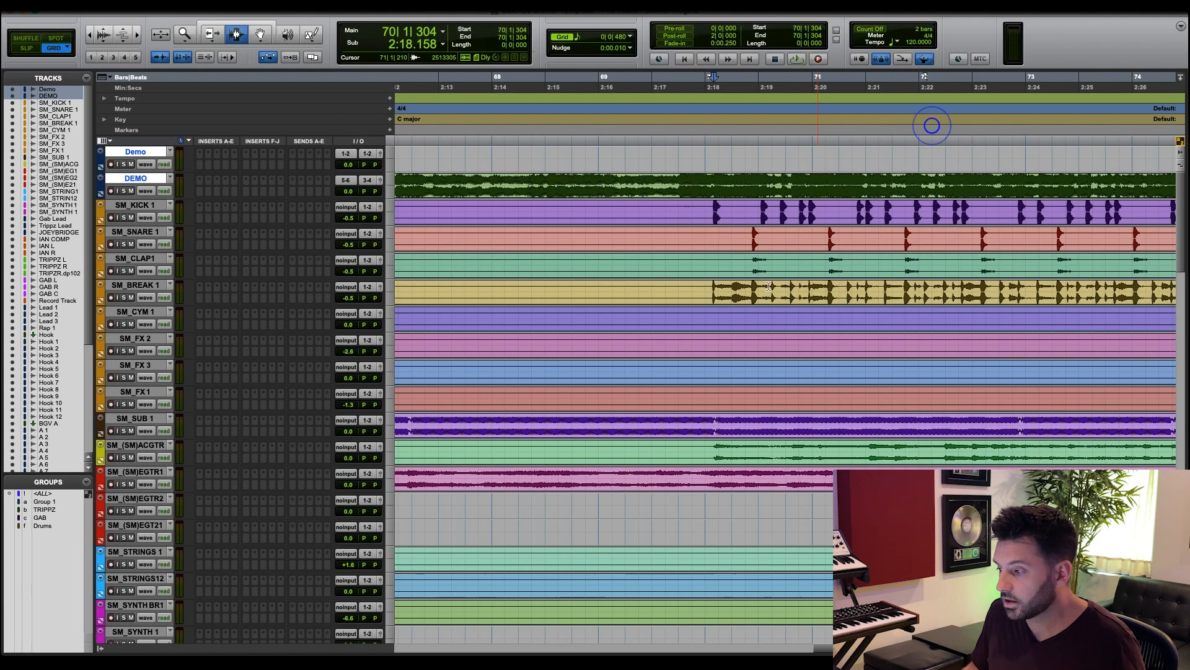
Select the drum tracks from SM_KICK 1 through SM_CYM 1 and solo them.
click(149, 205)
shift+click(135, 311)
click(123, 324)
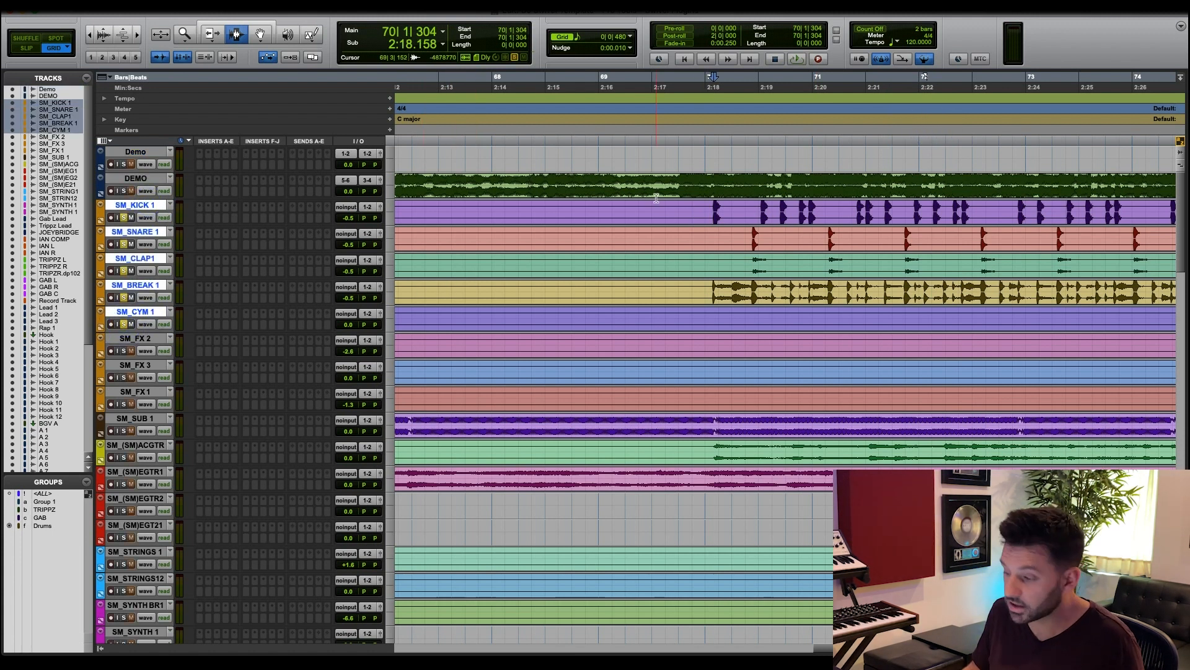
Play the soloed drums and select two bars of the kick pattern, from the hit at 70|1|304 to the one near bar 73.
scroll(656, 198, left, 5)
key(space)
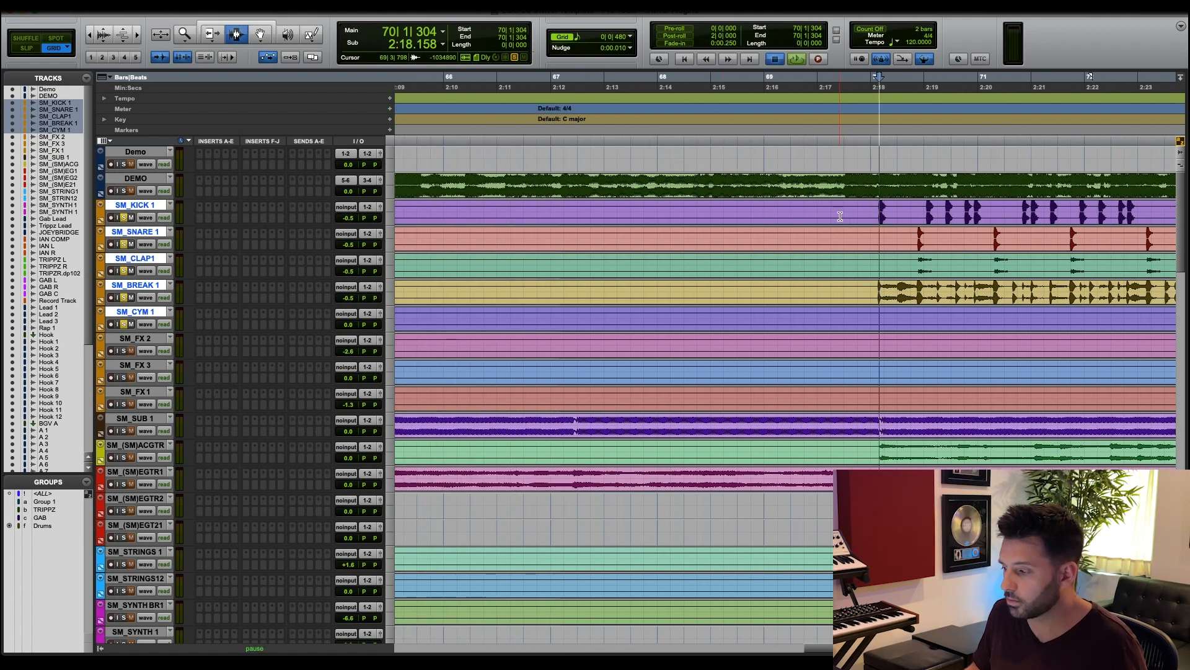
key(r)
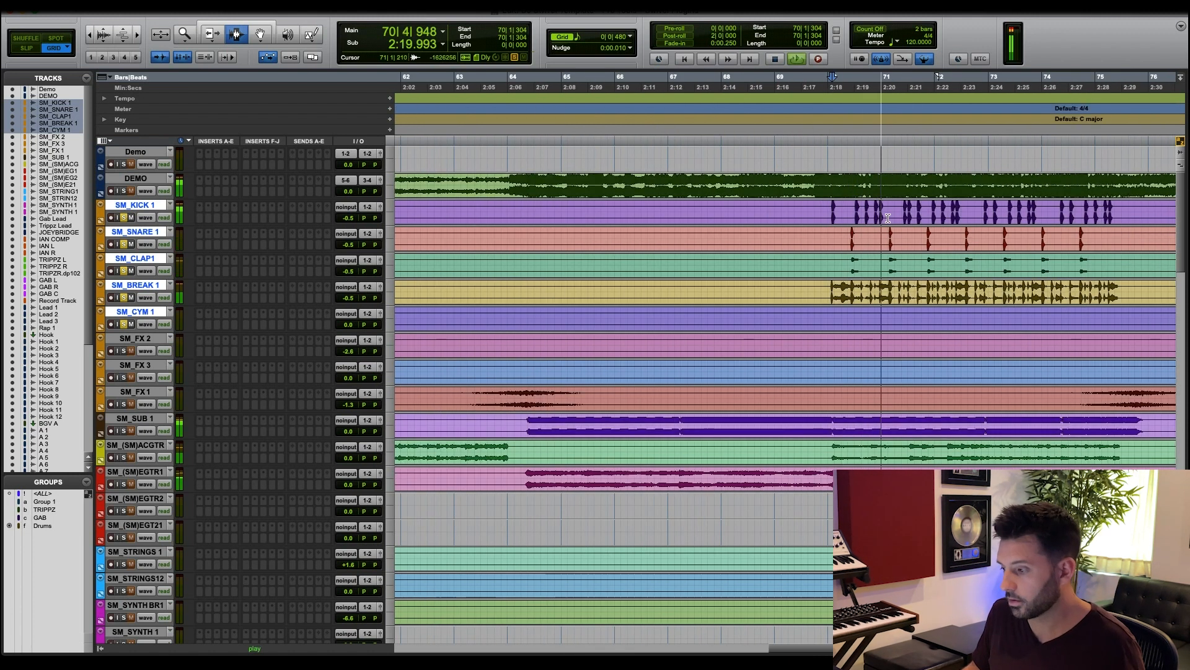
shift+click(972, 212)
key(shift+Tab)
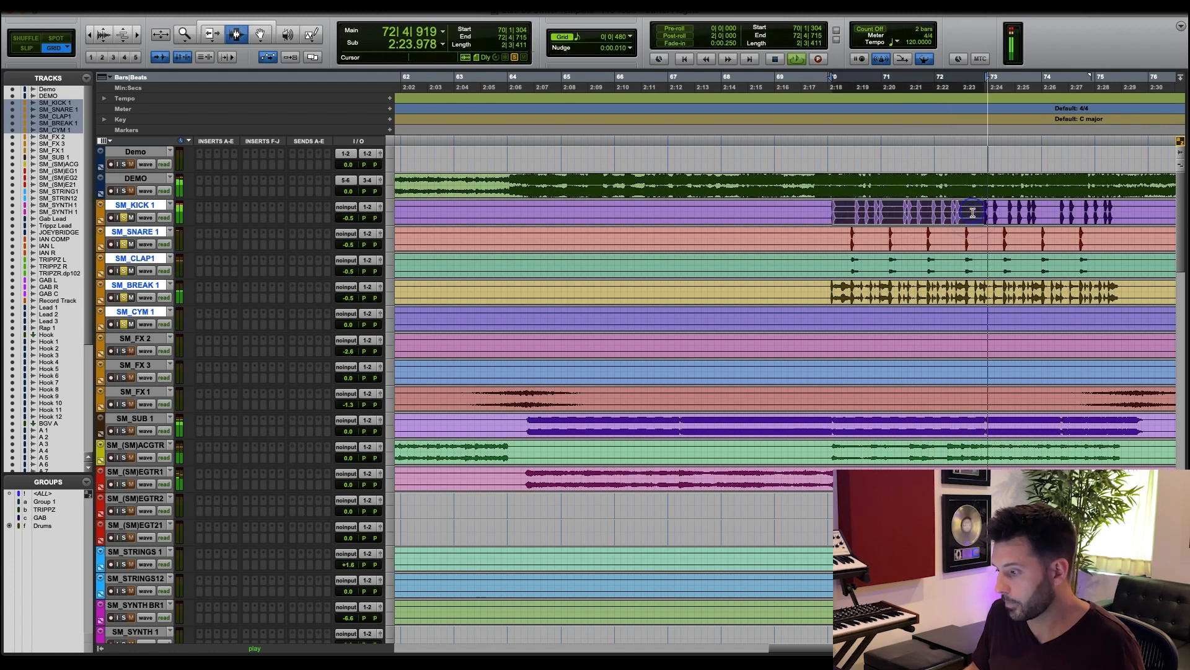
key(space)
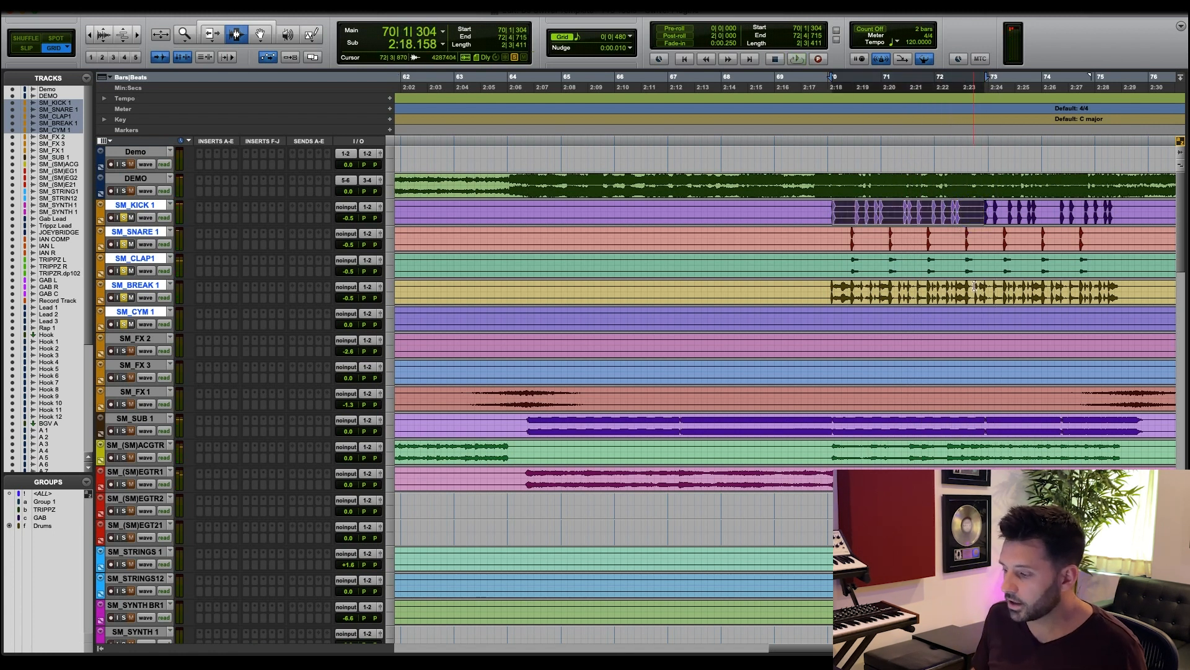
Identify the kick selection as 4/4 bars from 1|1|000 to 3|1|000 to read its tempo, and undo the resulting markers.
key(super+i)
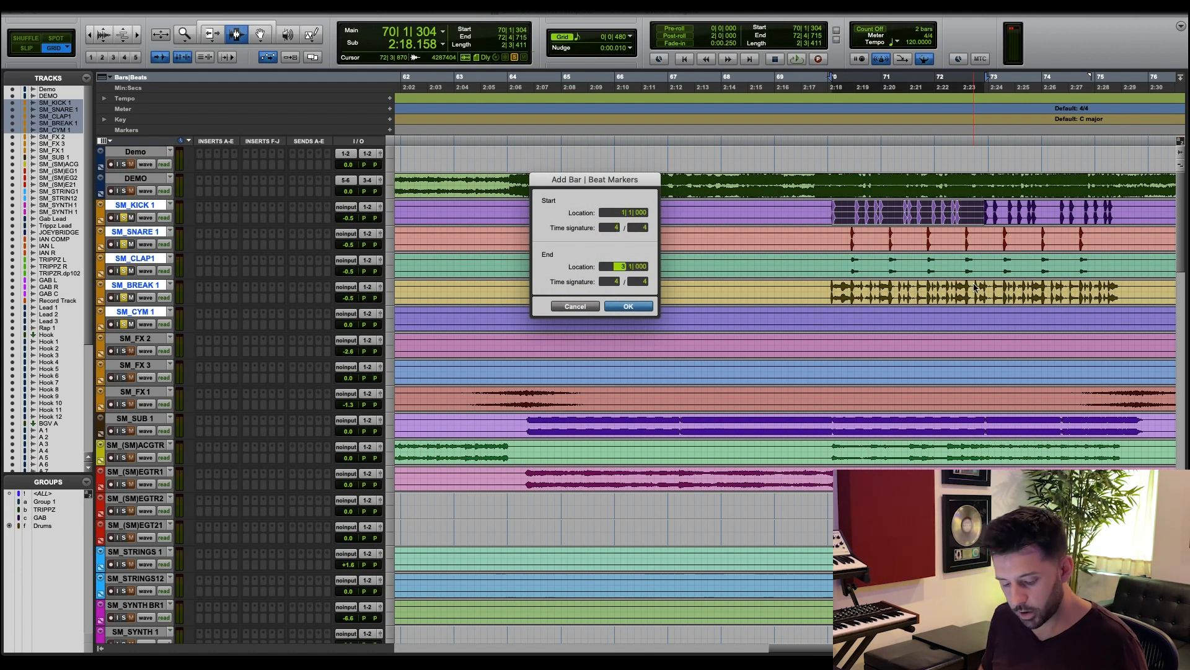
key(Return)
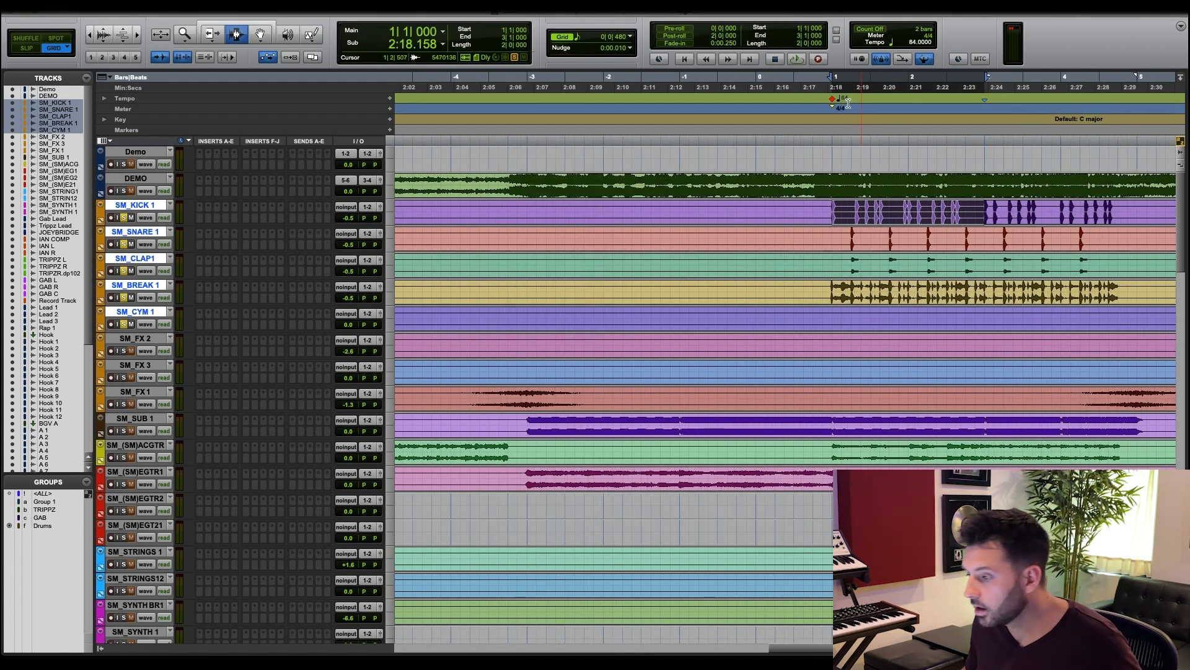
key(super+z)
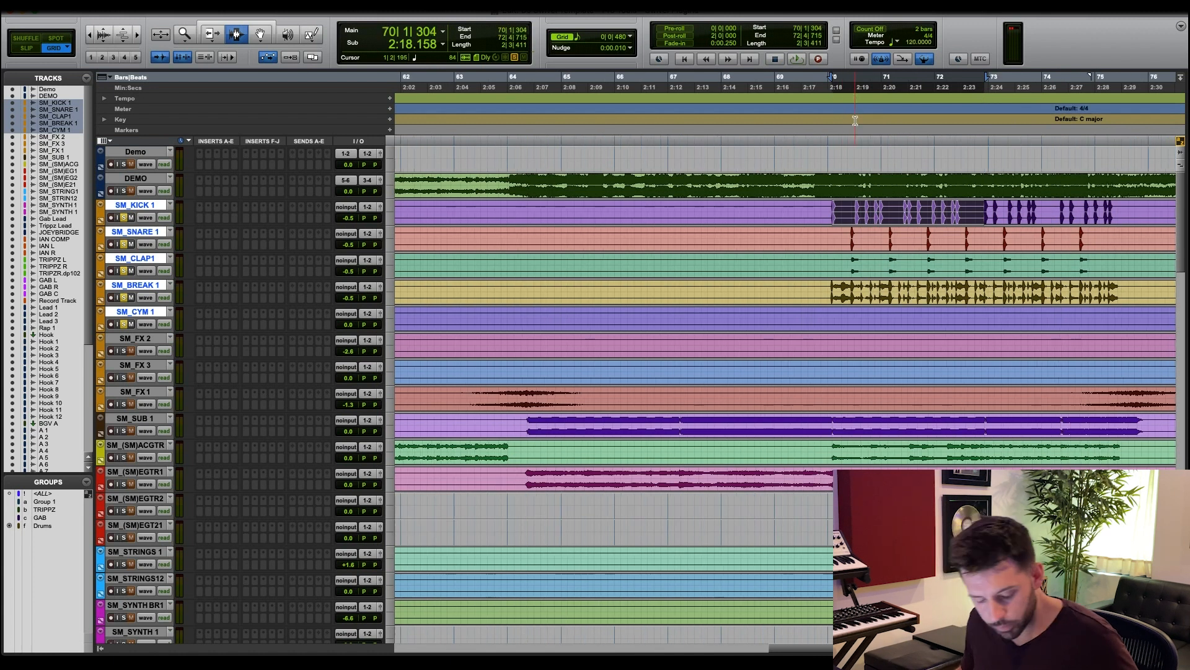
Set the tempo event at the session start to 84 BPM.
key(Return)
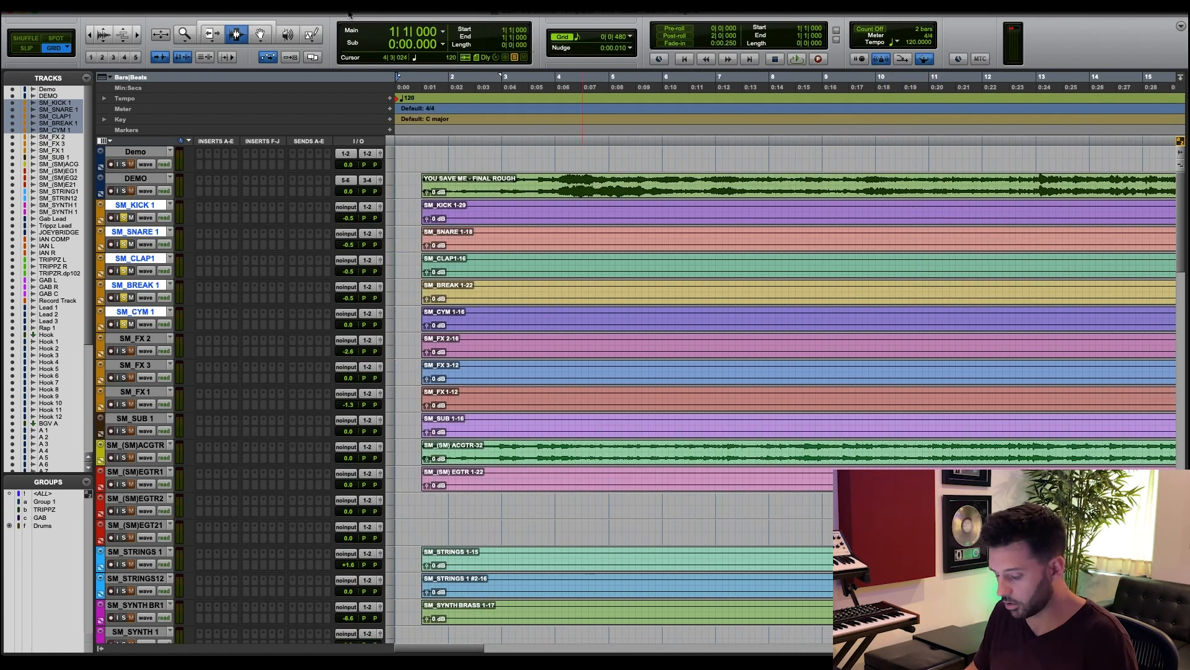
double_click(397, 100)
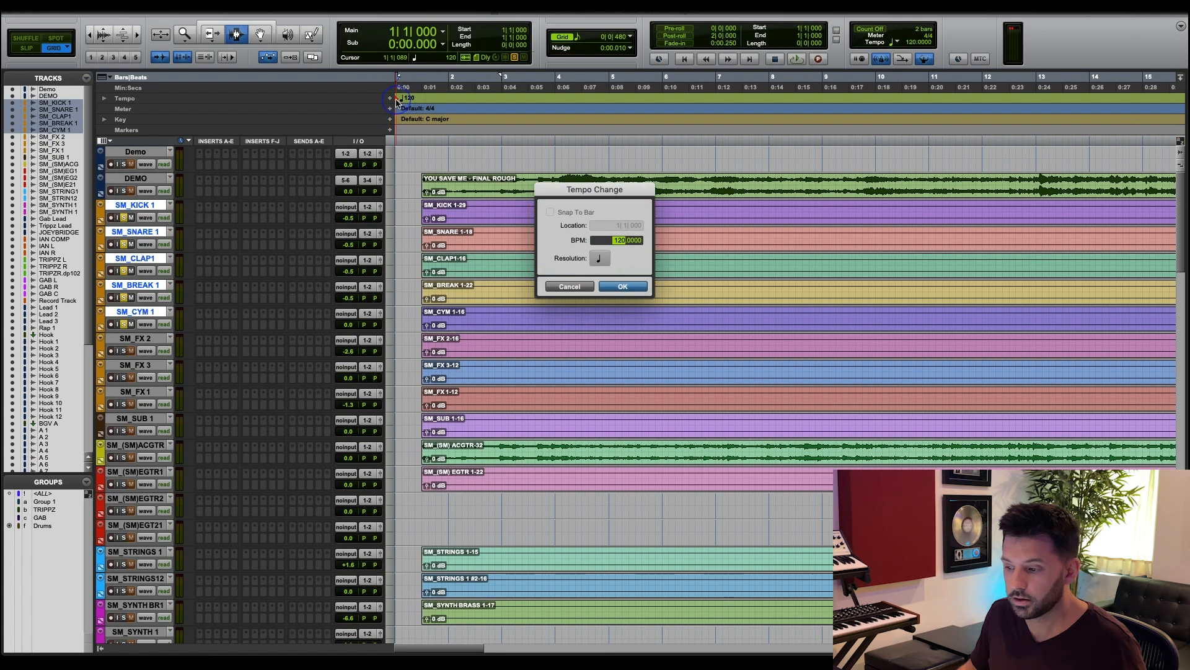
key(Return)
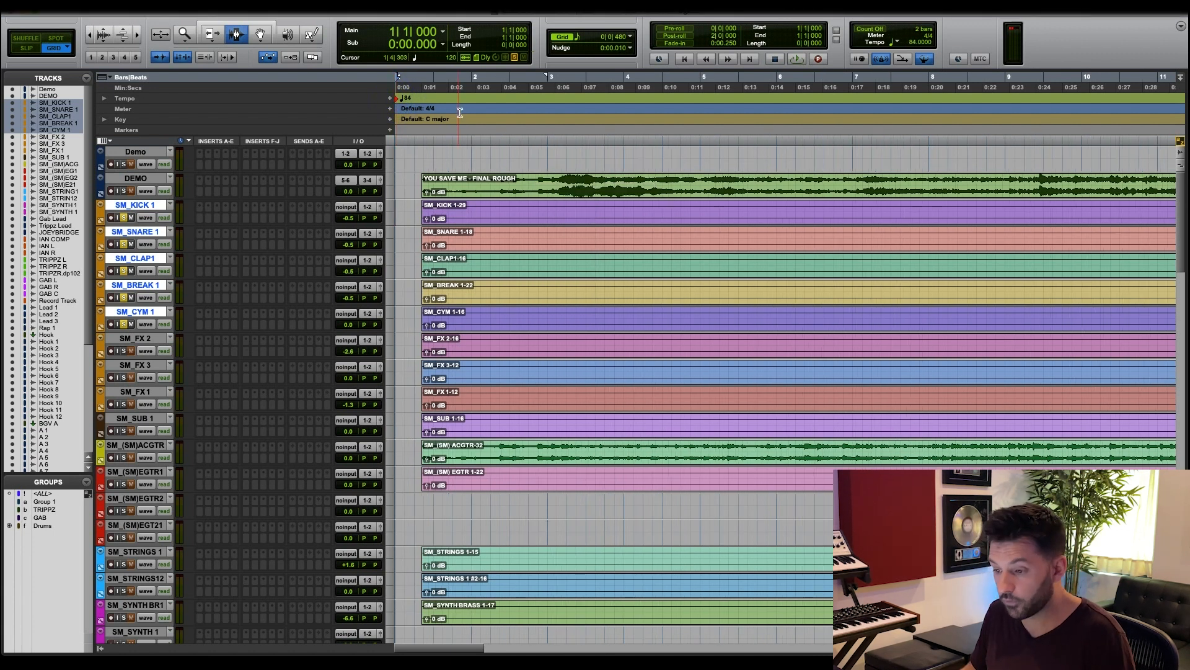
Remove the empty gap from 1|1|000 to 1|2|384 across all tracks in Shuffle mode, pulling the clips to the session start.
click(414, 186)
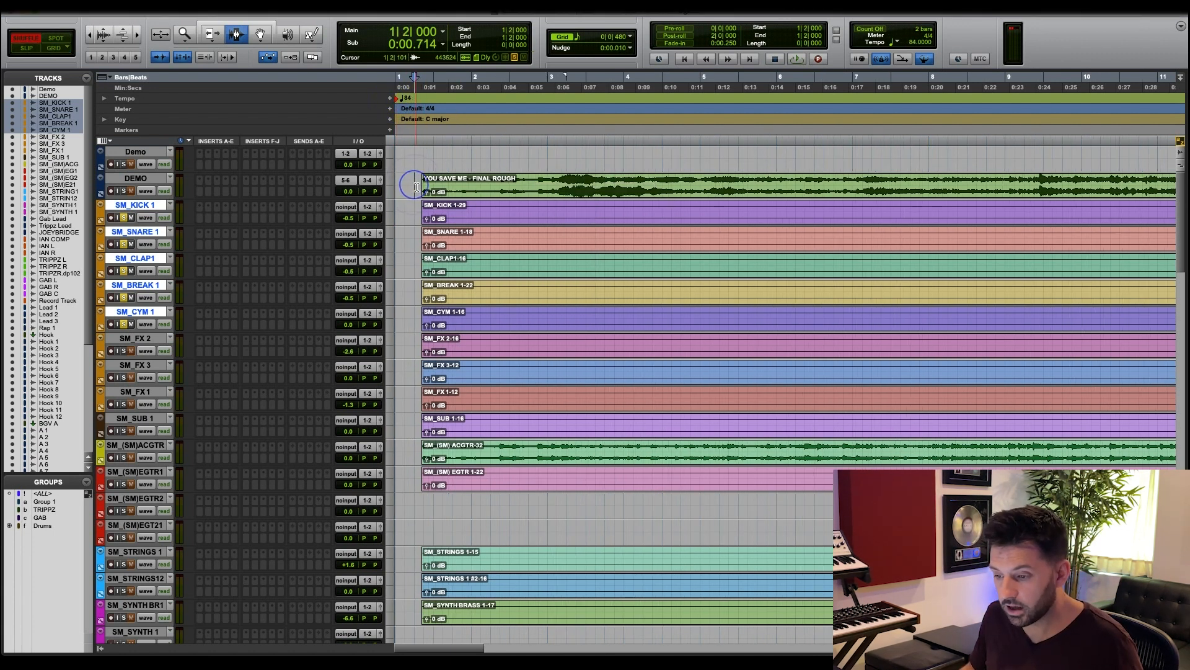
key(F1)
key(Tab)
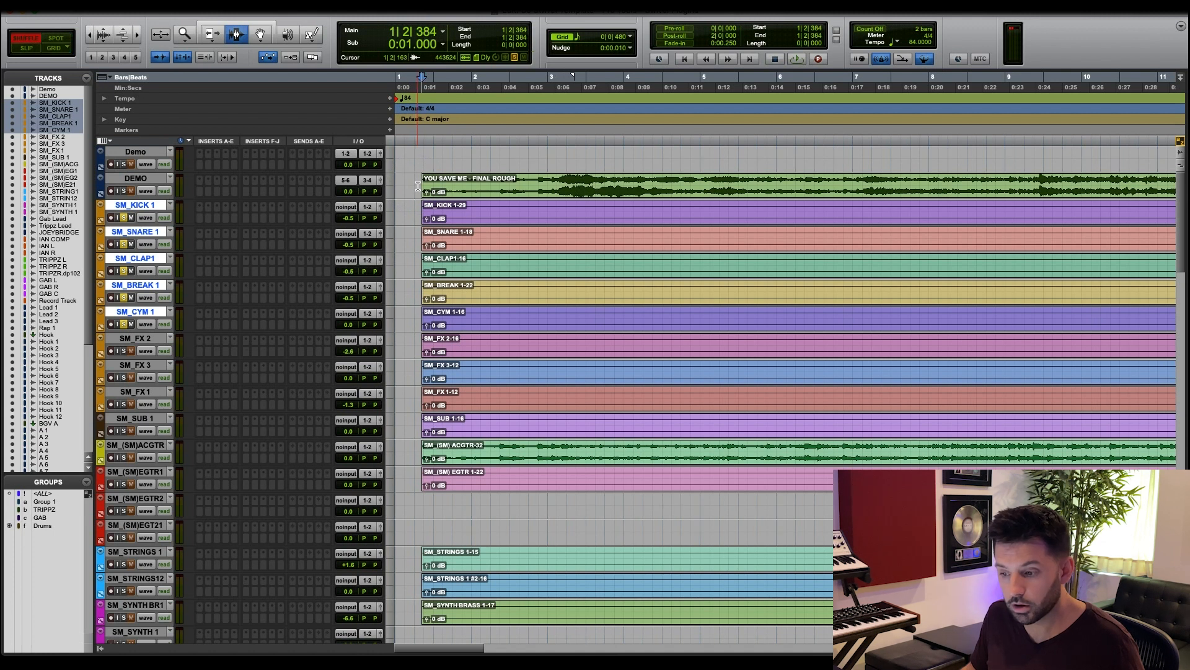
drag(417, 185, 396, 585)
scroll(265, 403, down, 10)
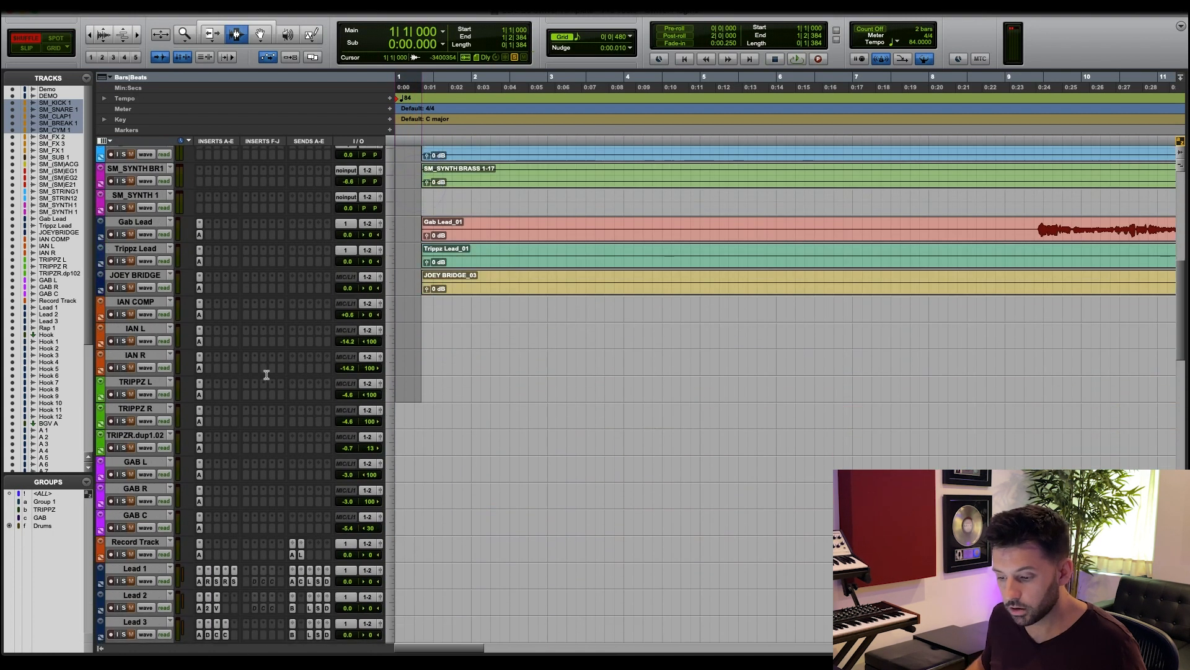
drag(265, 271, 244, 437)
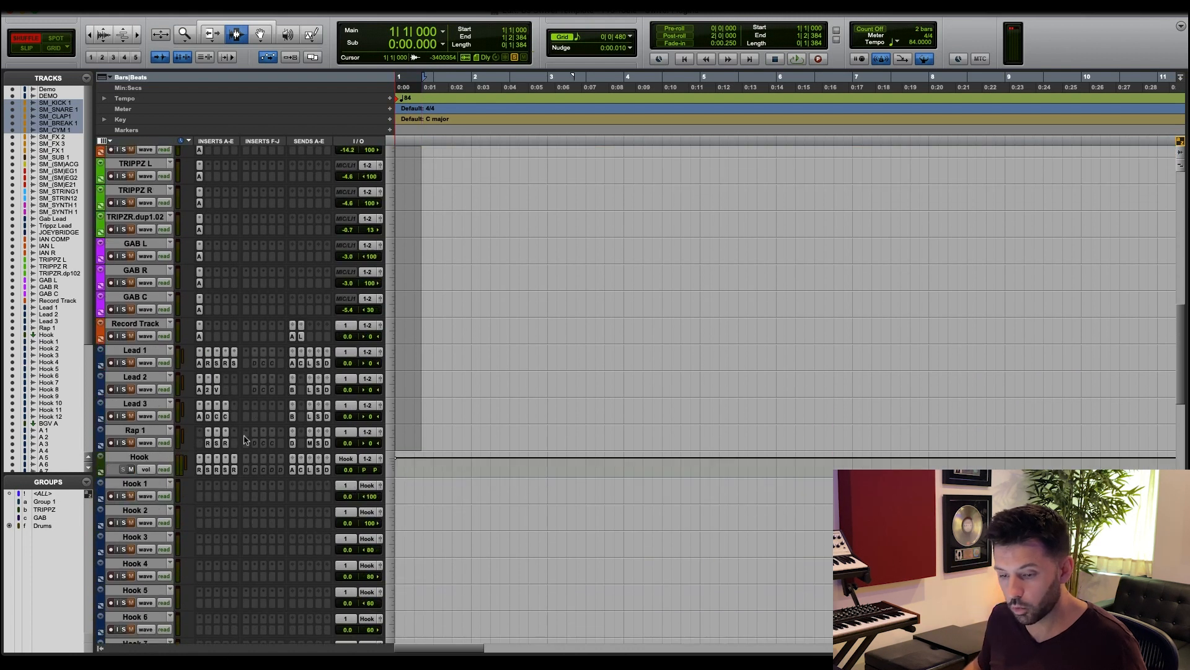
key(F2)
key(F1)
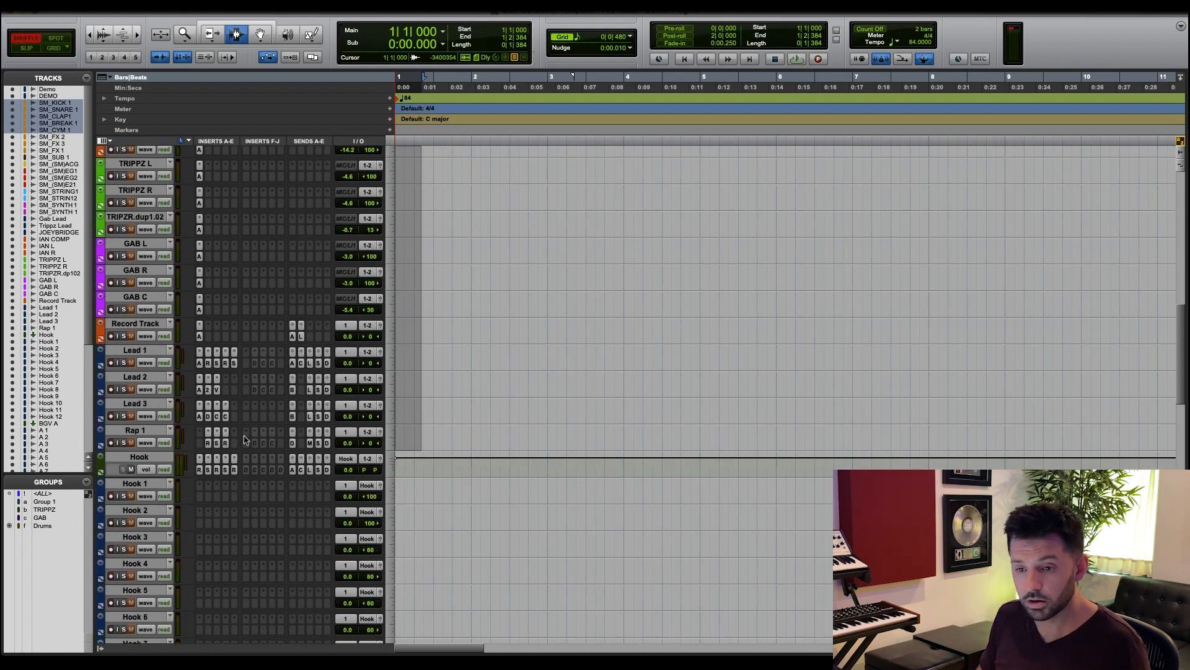
key(Return)
scroll(595, 364, up, 10)
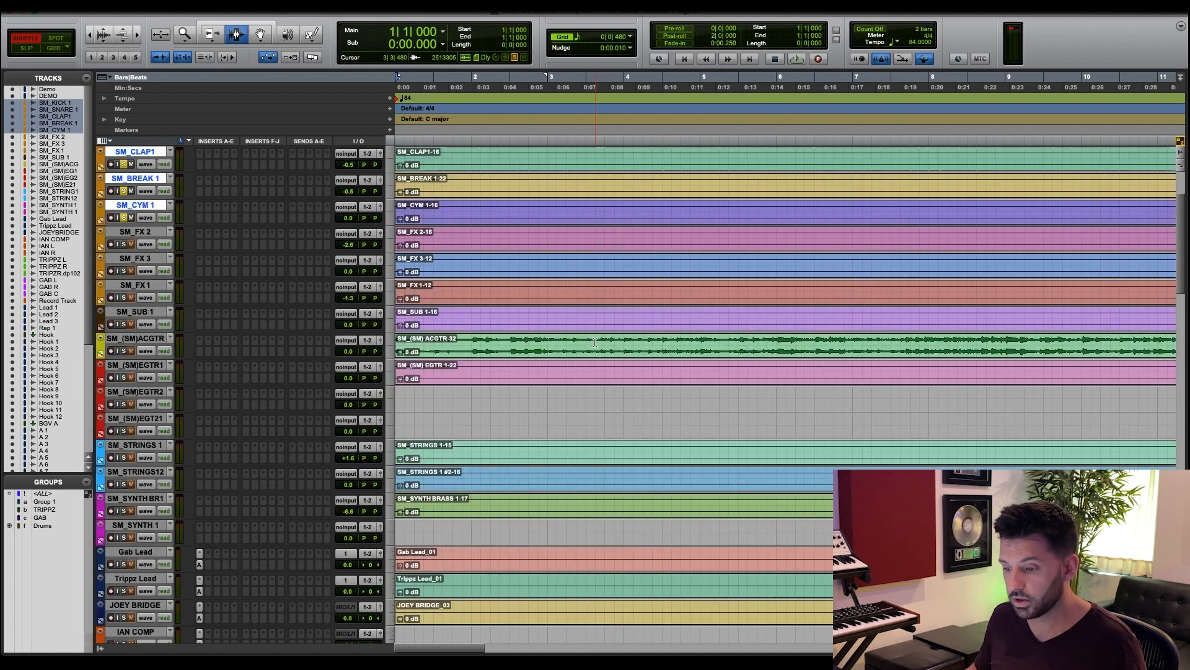
Examine how the kick and snare hits line up with the bar and beat lines around bar 49.
key(F2)
key(r)
key(r)
key(r)
key(r)
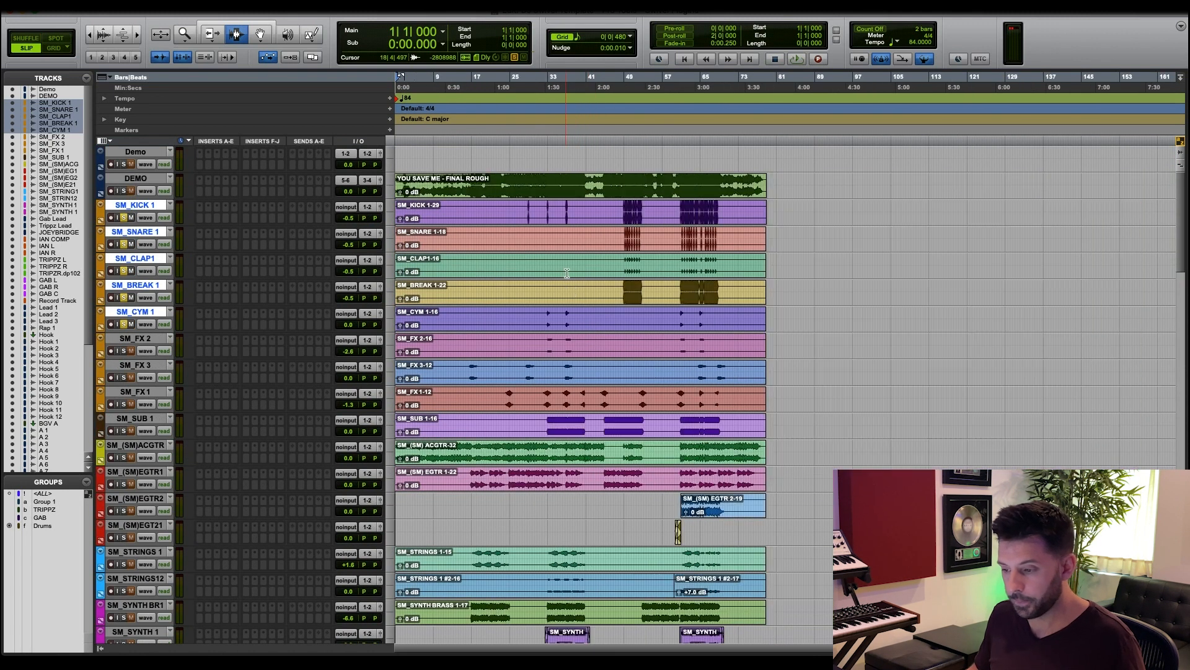
click(627, 211)
key(t)
key(t)
key(t)
key(t)
key(t)
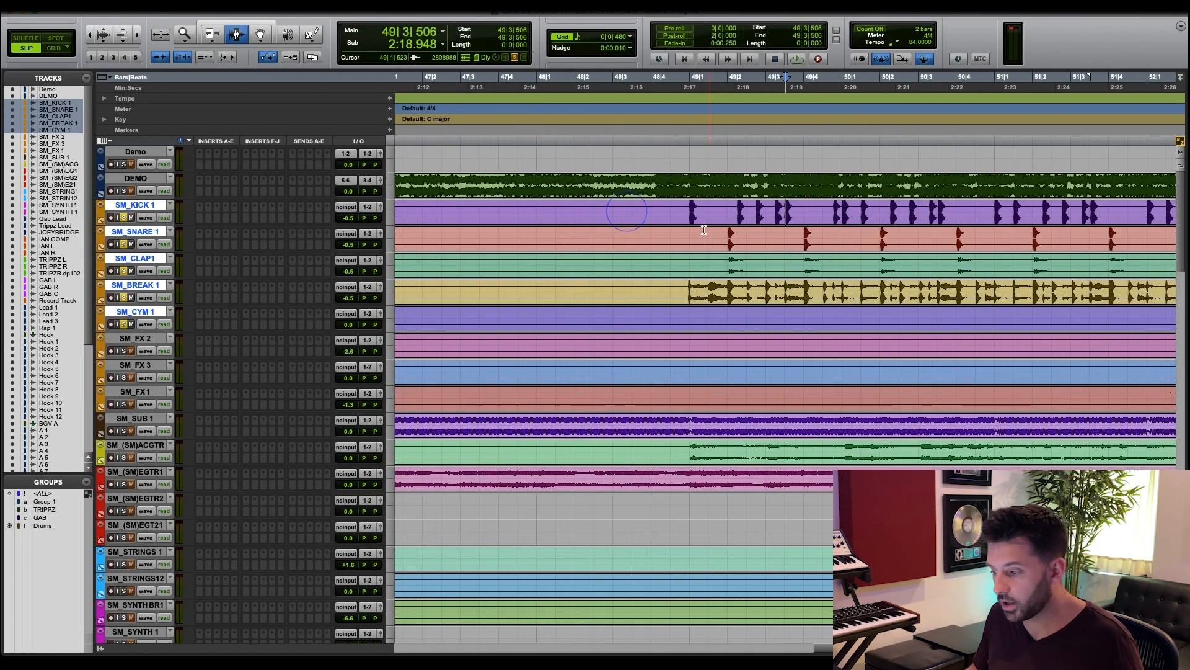
Select bar 49 in Grid mode from the Demo track down to SM_SNARE 1 and play it to check the timing.
key(F4)
drag(689, 212, 706, 213)
click(693, 213)
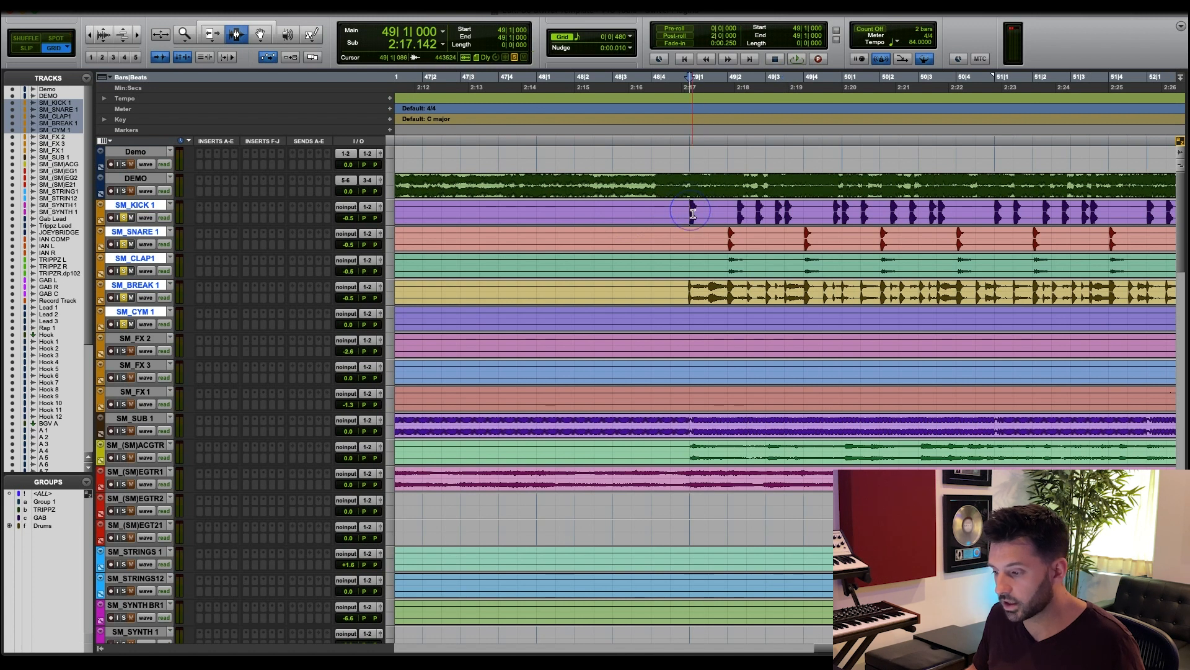
drag(691, 158, 843, 230)
key(space)
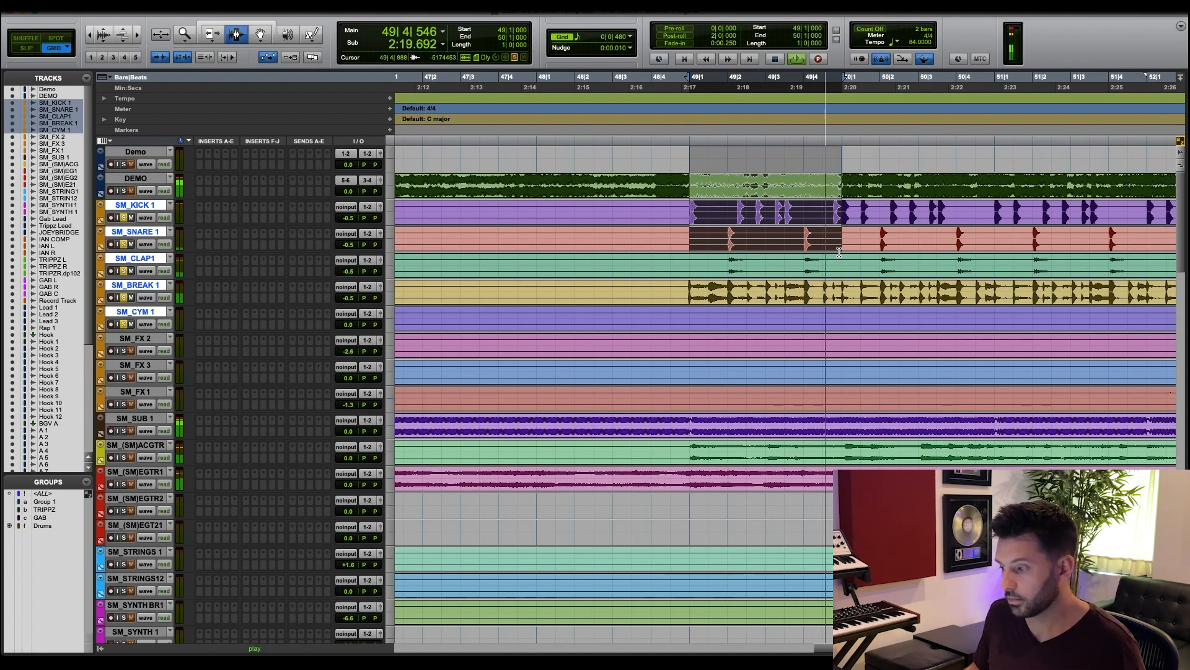
key(space)
Select the whole YOU SAVE ME - FINAL ROUGH clip on the DEMO track and unsolo the drum tracks.
key(r)
key(r)
key(r)
key(r)
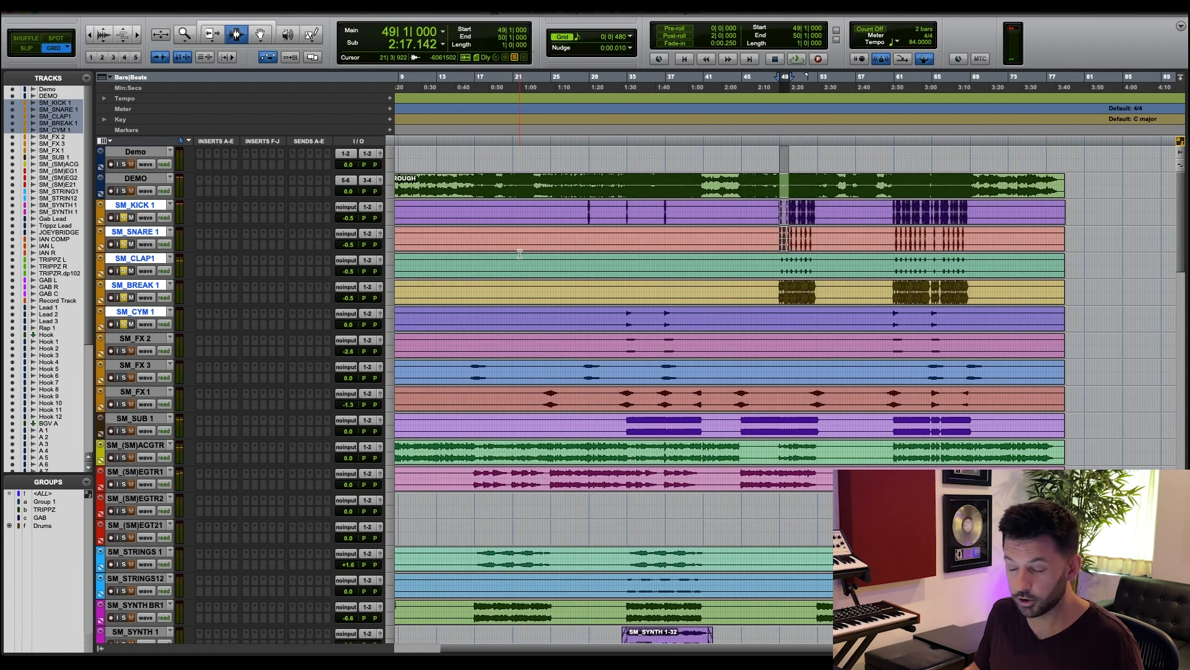
key(Return)
key(r)
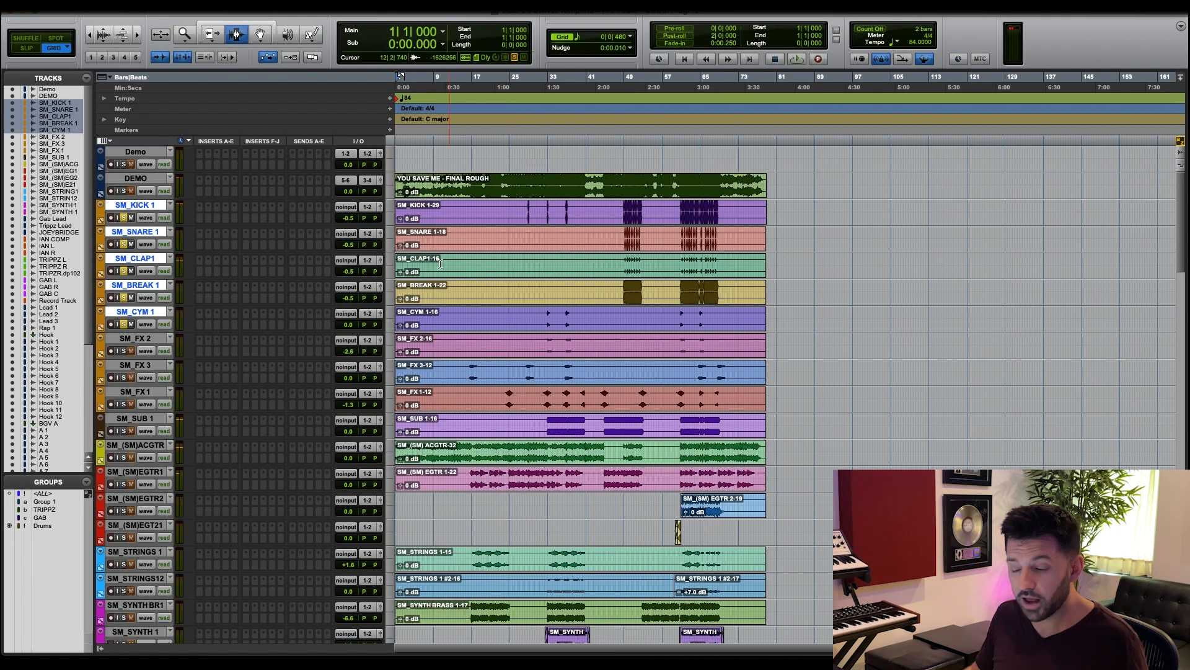
click(459, 210)
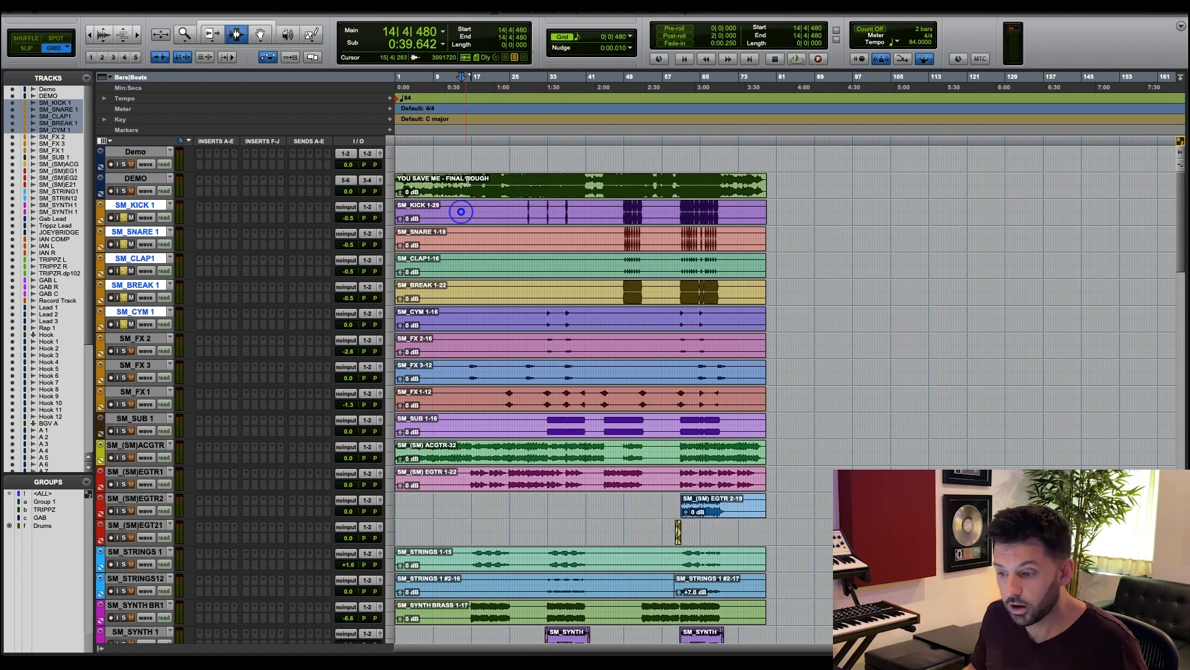
click(469, 180)
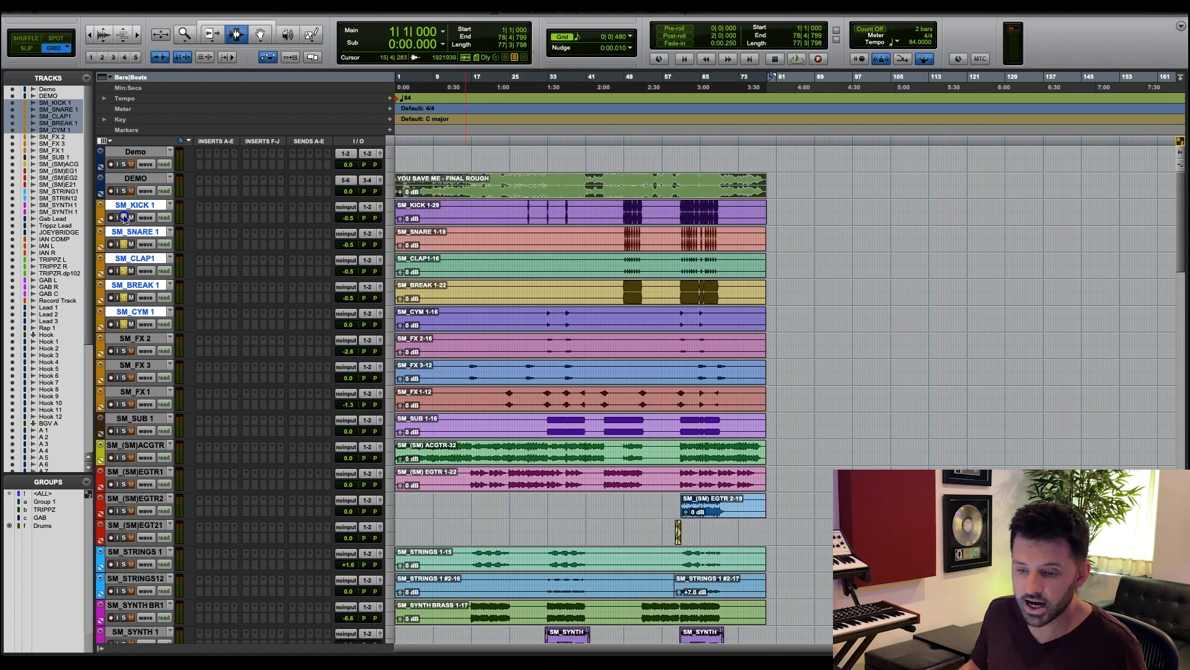
click(124, 217)
click(141, 179)
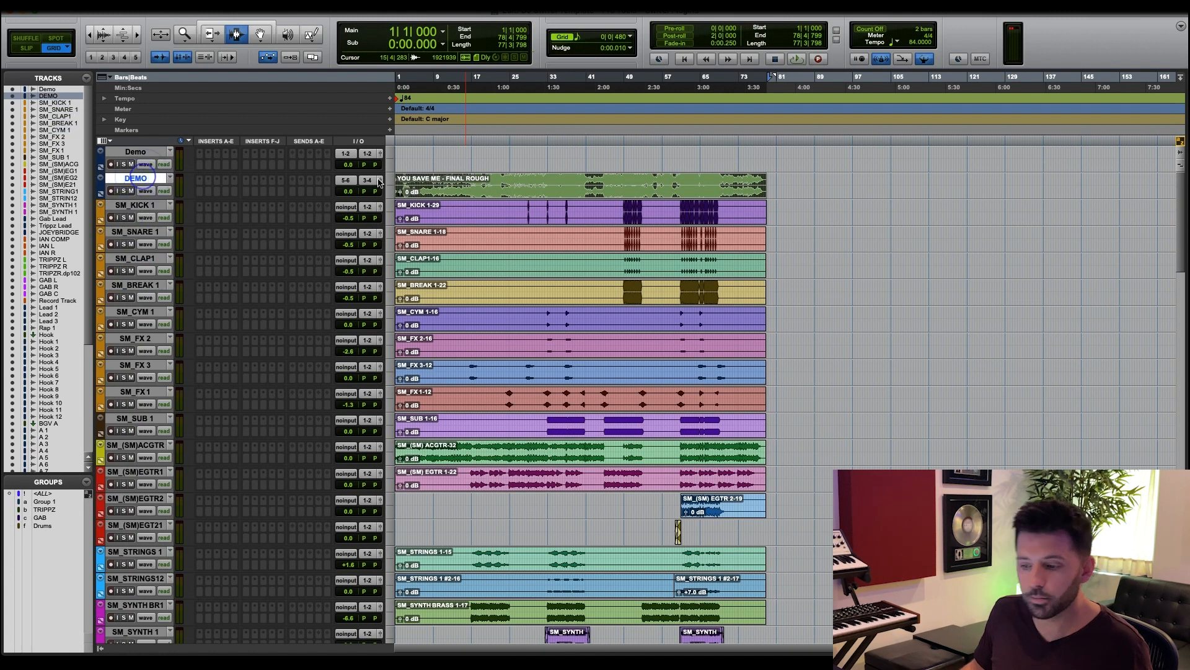
Move the YOU SAVE ME - FINAL ROUGH clip from the DEMO track to the empty Demo track at 1|1|000.
click(488, 186)
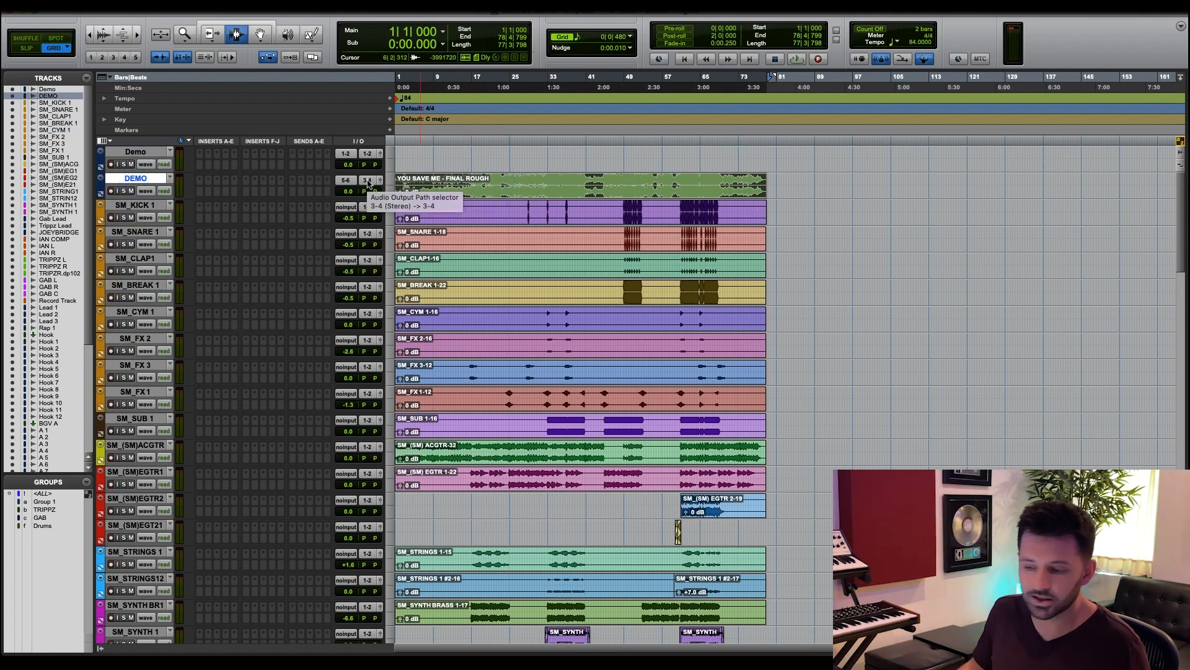
key(Delete)
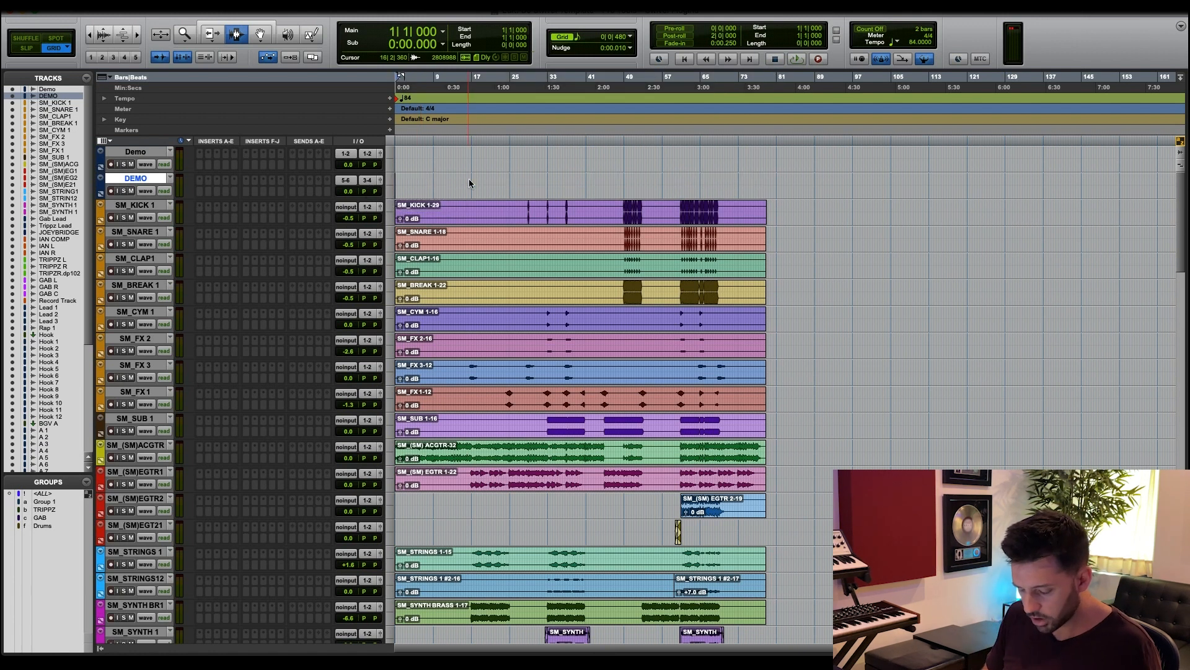
key(super+z)
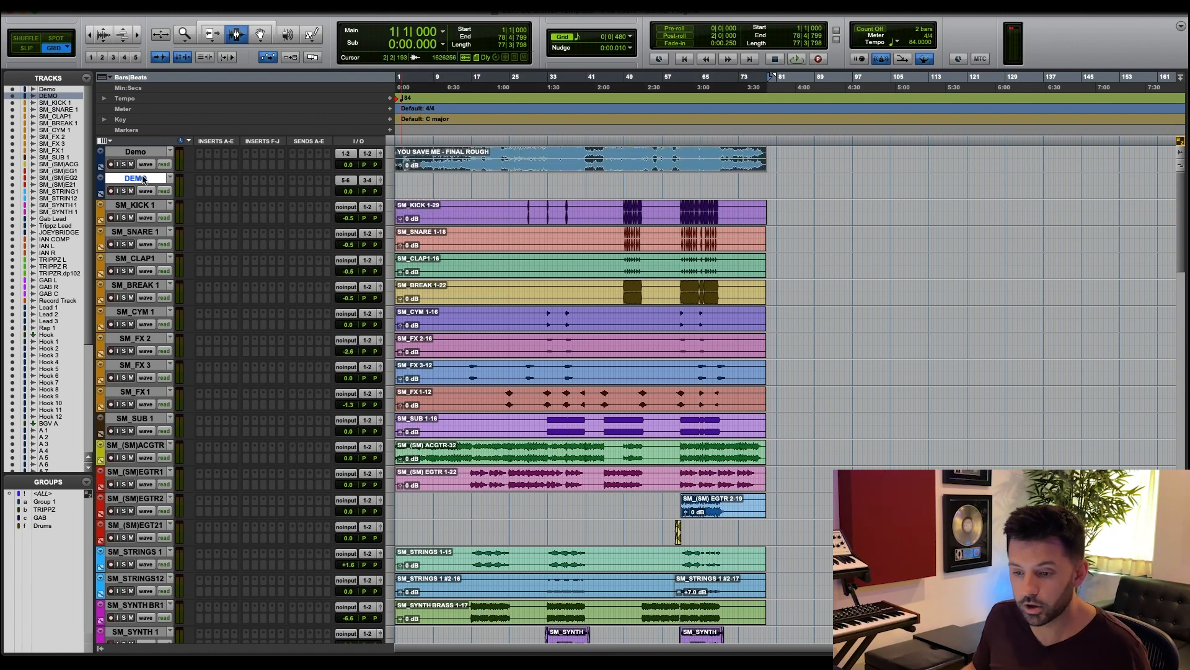
Delete the emptied DEMO track and mute the Demo track that holds the rough mix.
right_click(144, 179)
click(185, 371)
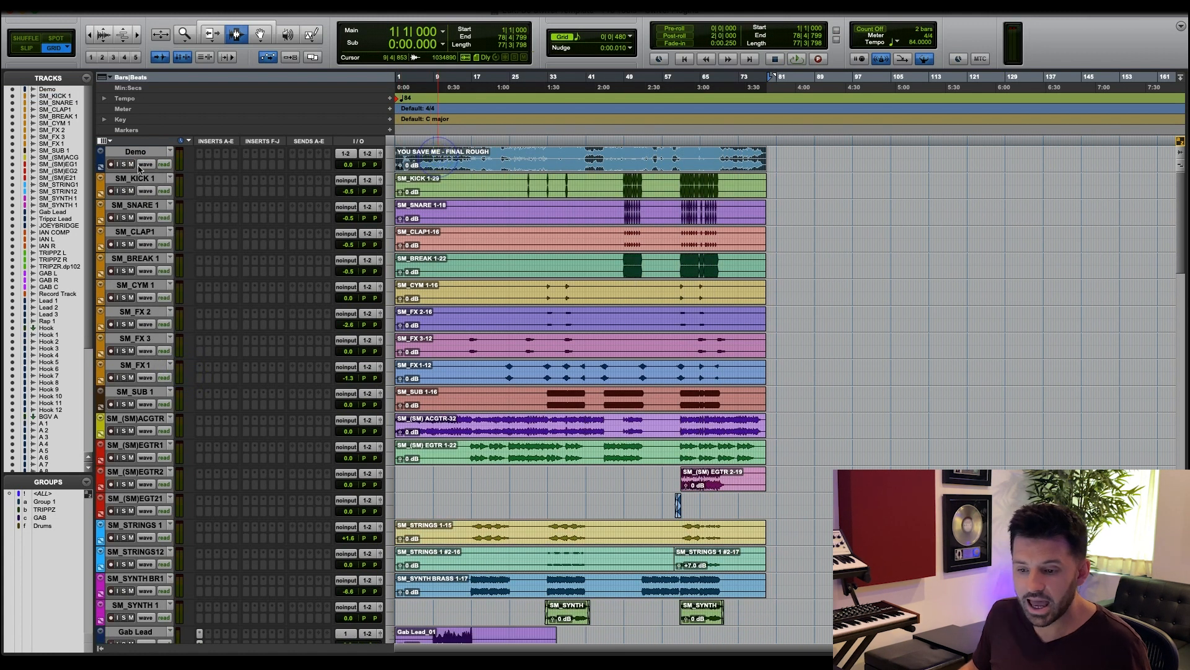
click(486, 158)
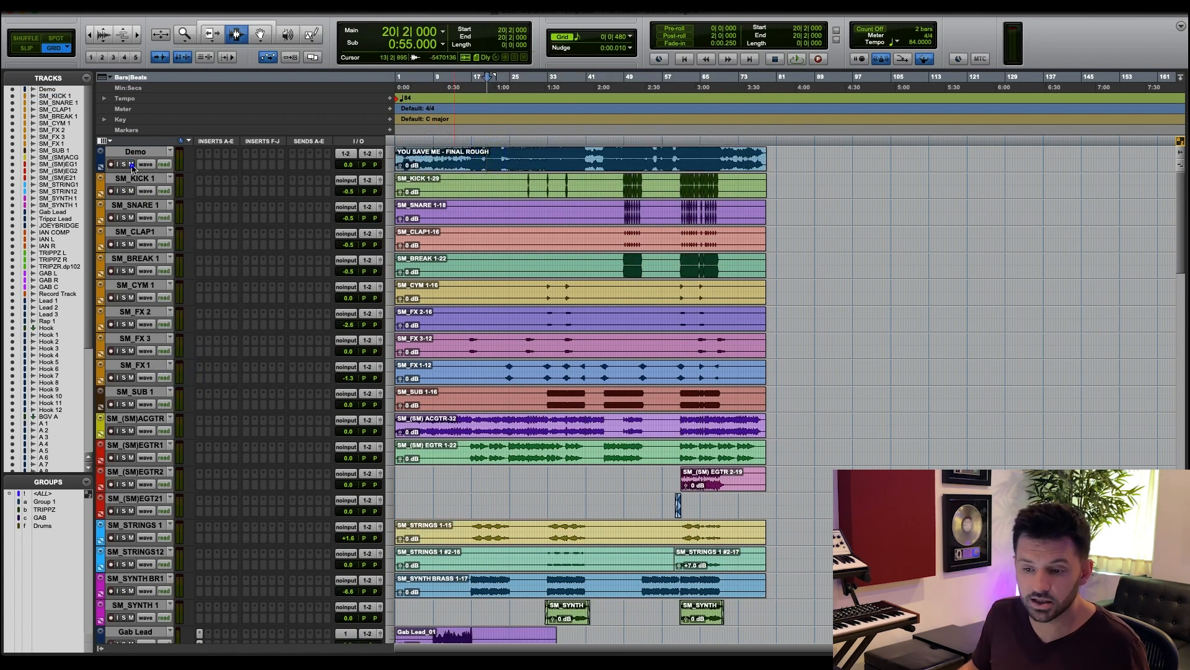
click(131, 165)
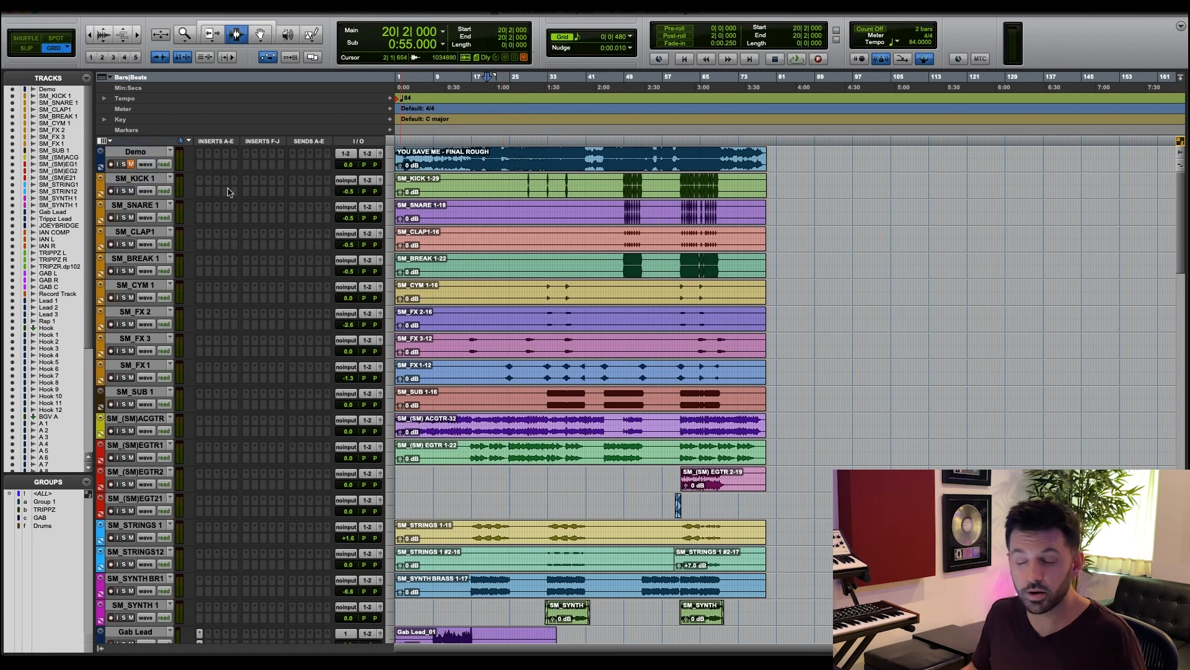
click(135, 152)
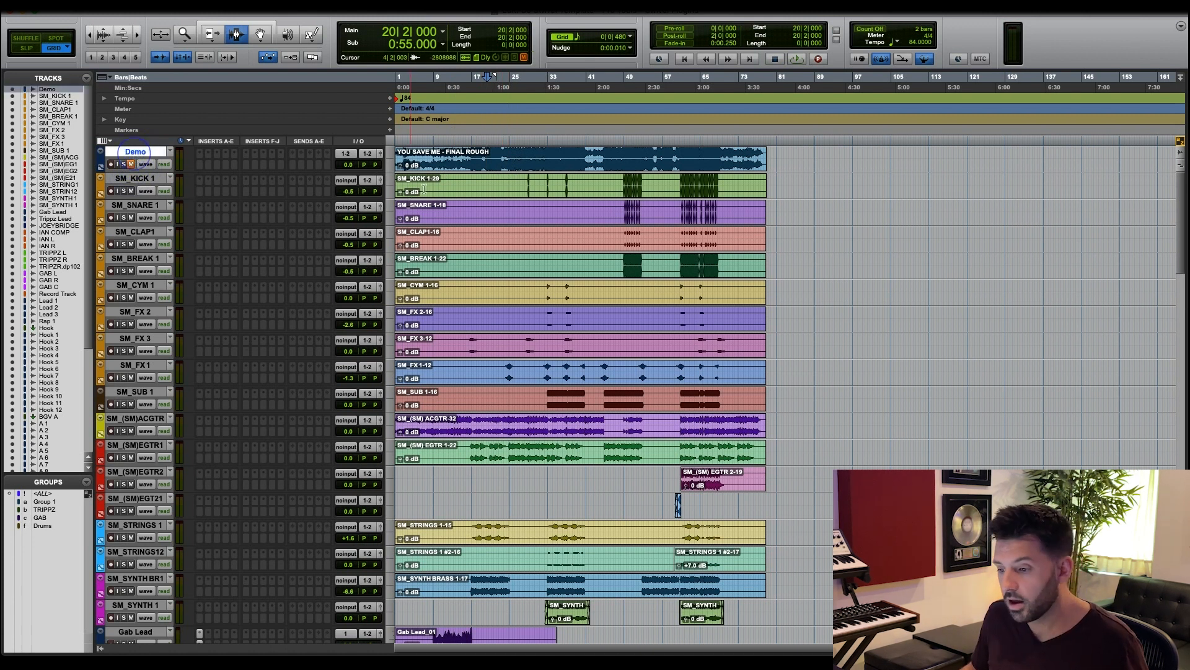
Review the instrument stems by highlighting the drums and FX, sub, acoustic guitar, electric guitars, strings and synths in turn.
drag(429, 187, 739, 357)
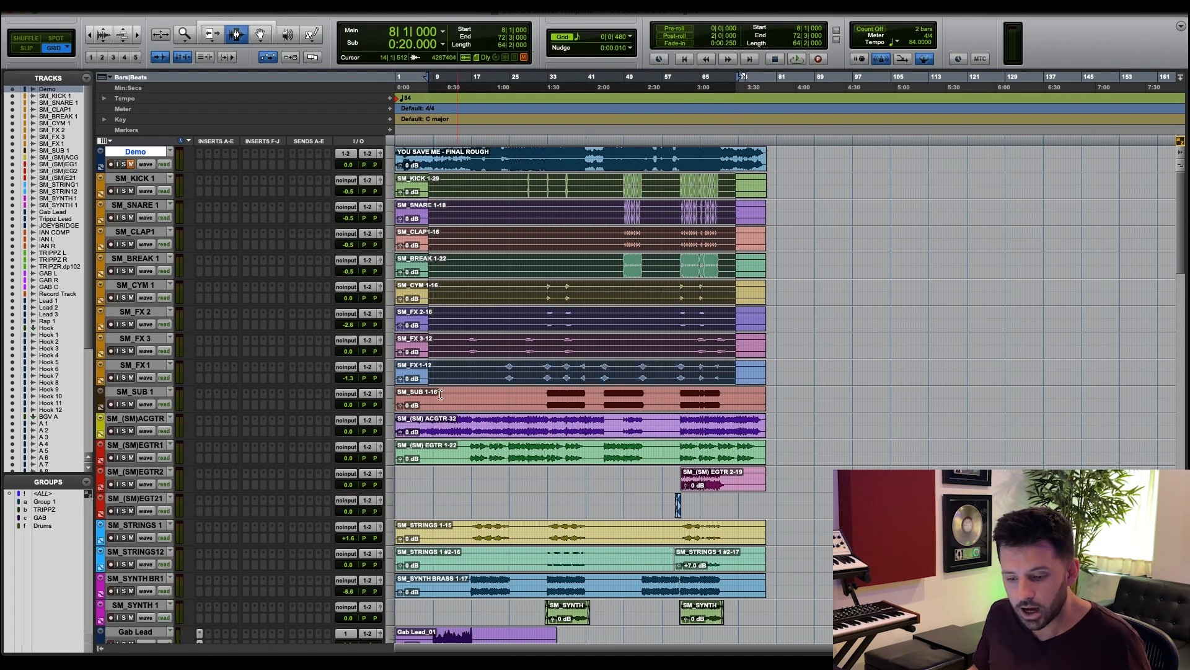
drag(430, 400, 760, 400)
scroll(372, 406, down, 1)
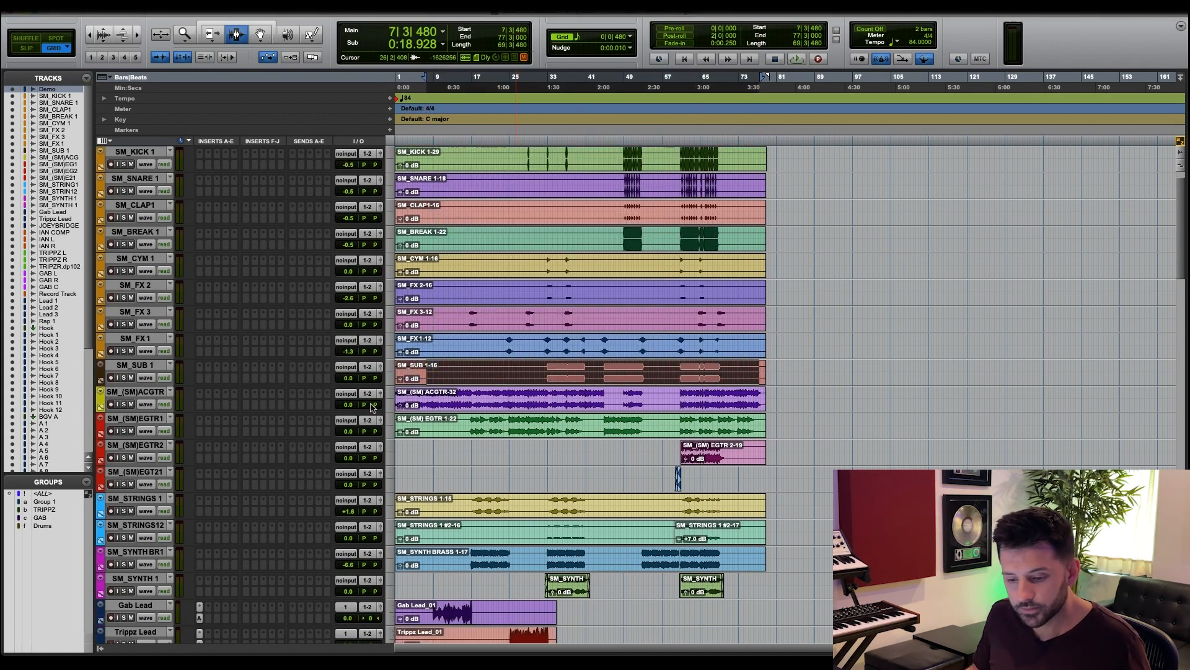
drag(414, 400, 627, 400)
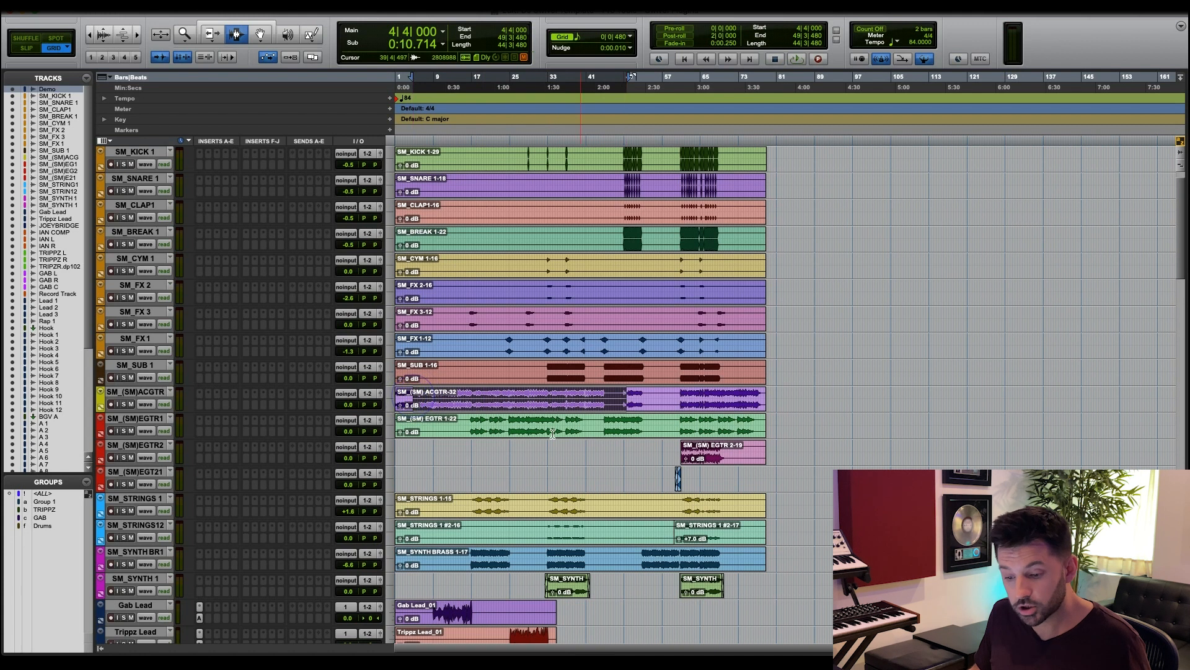
drag(462, 427, 763, 482)
scroll(716, 464, down, 3)
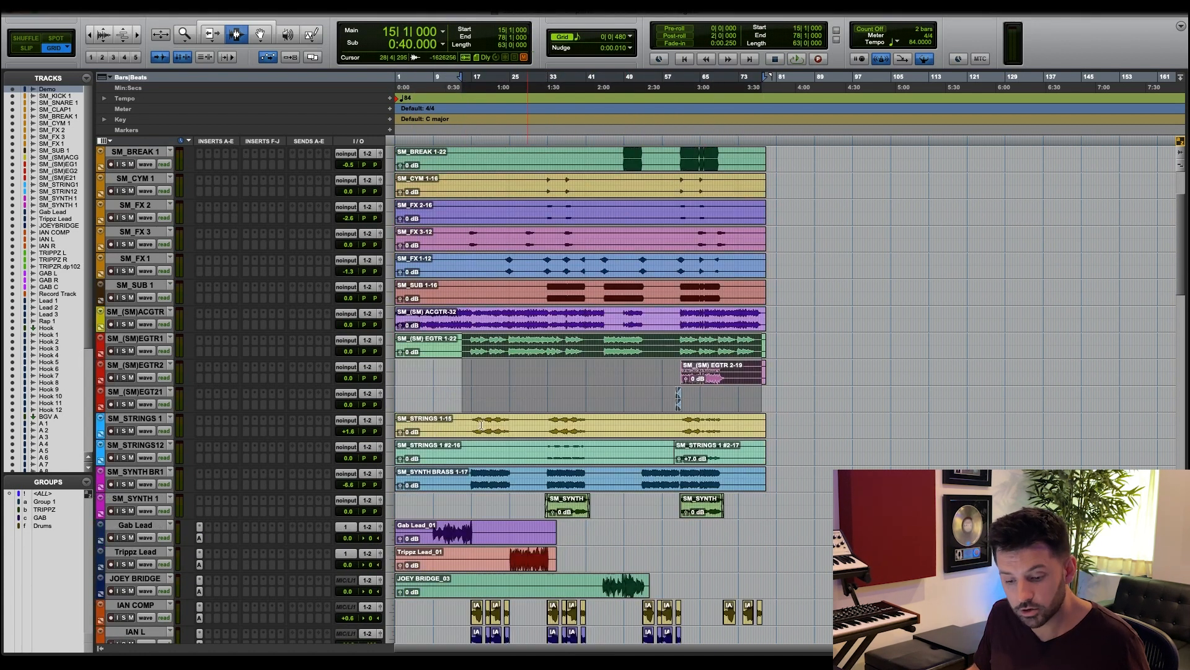
drag(470, 425, 625, 453)
drag(459, 479, 664, 502)
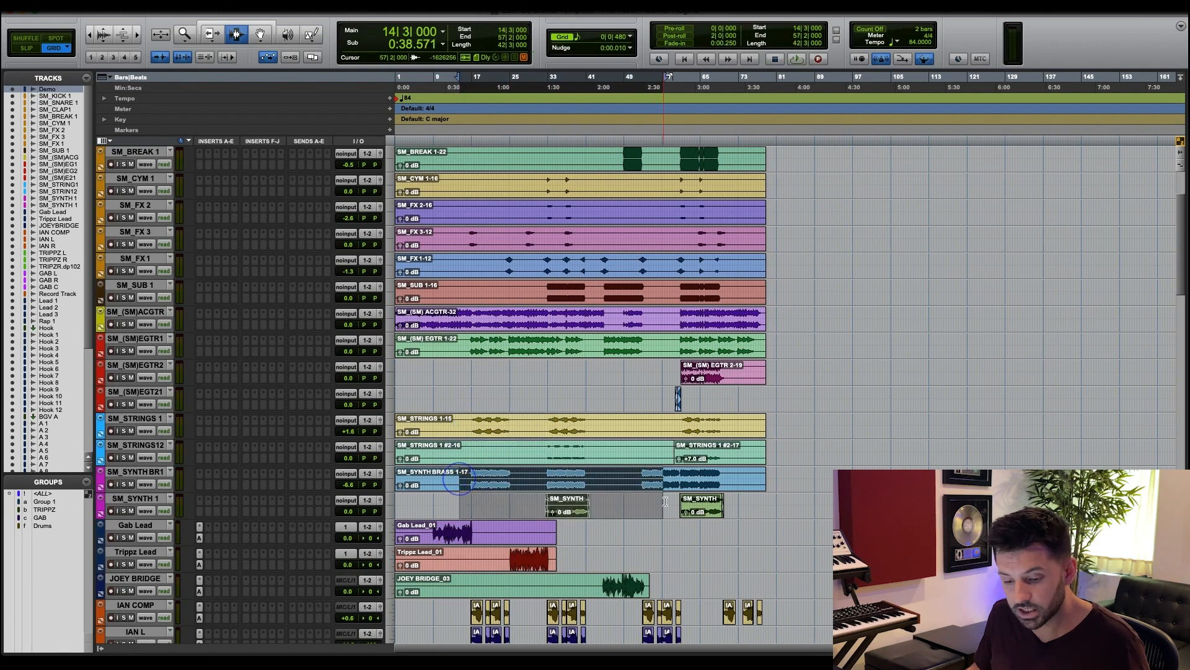
Highlight all clips from the Demo track through SM_SYNTH 1, from 1|1|000 to 79|3|480, and look over the instrumental tracks.
click(771, 511)
drag(770, 510, 314, 104)
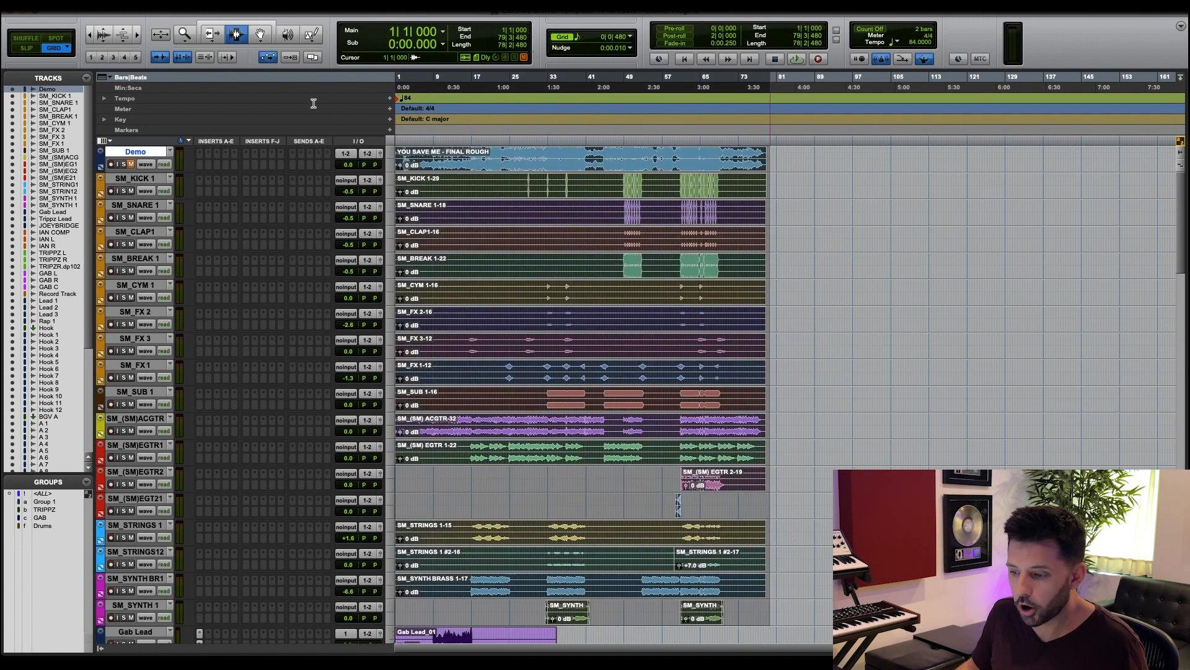
drag(320, 151, 327, 182)
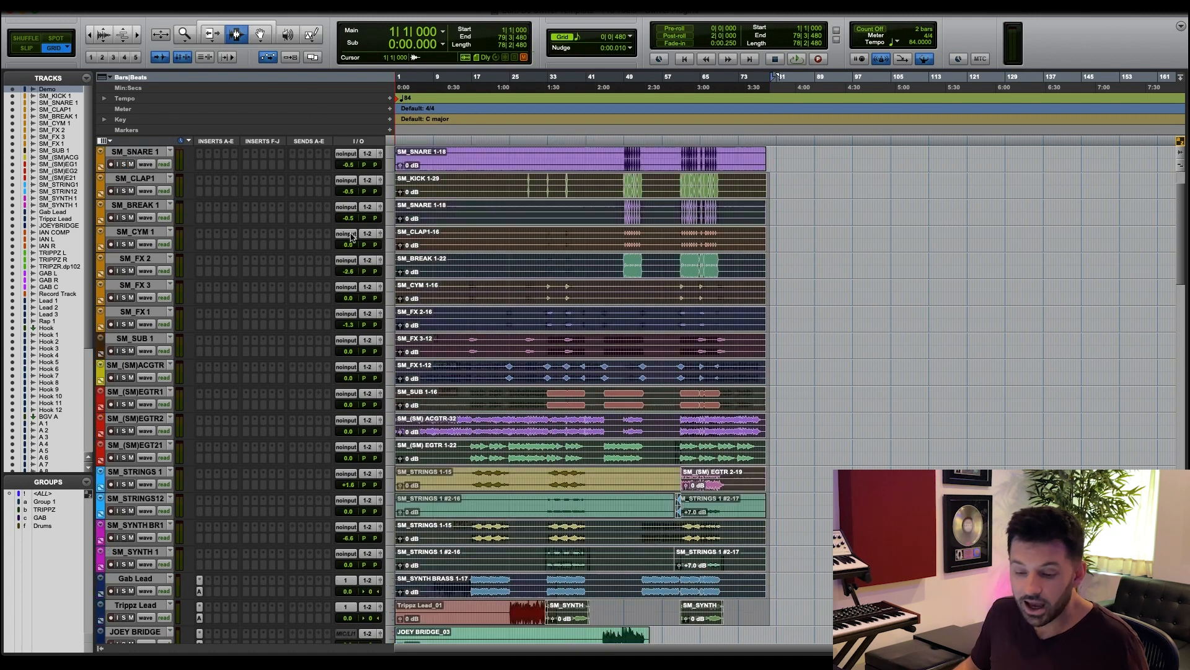
scroll(344, 237, down, 3)
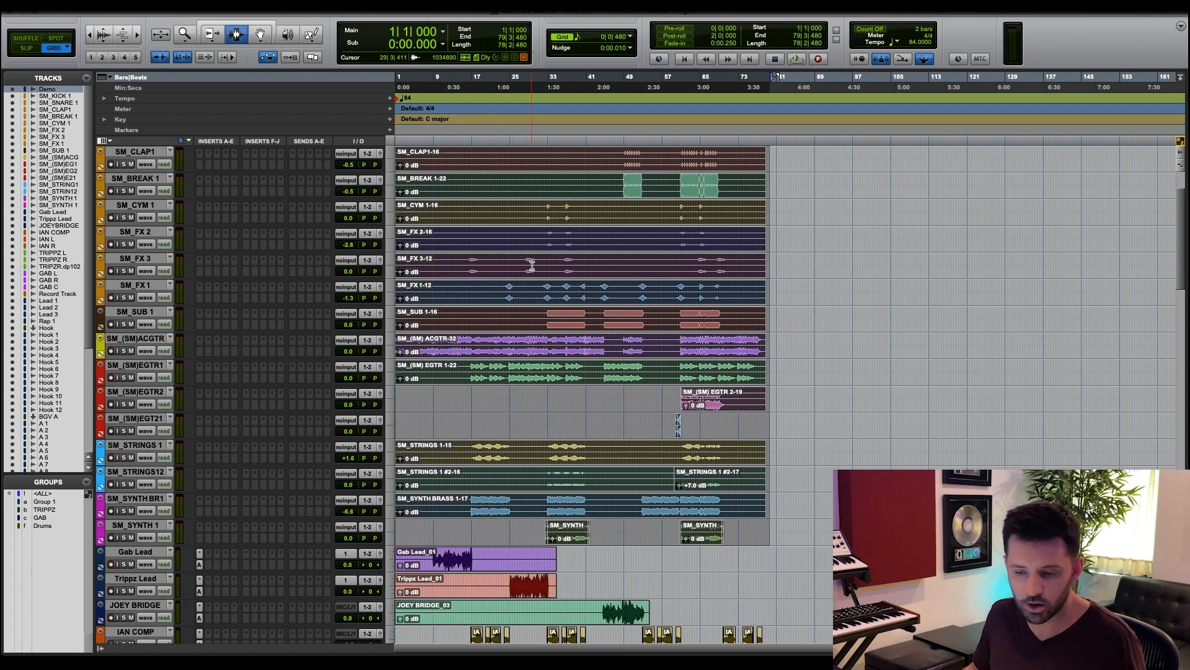
scroll(532, 266, up, 3)
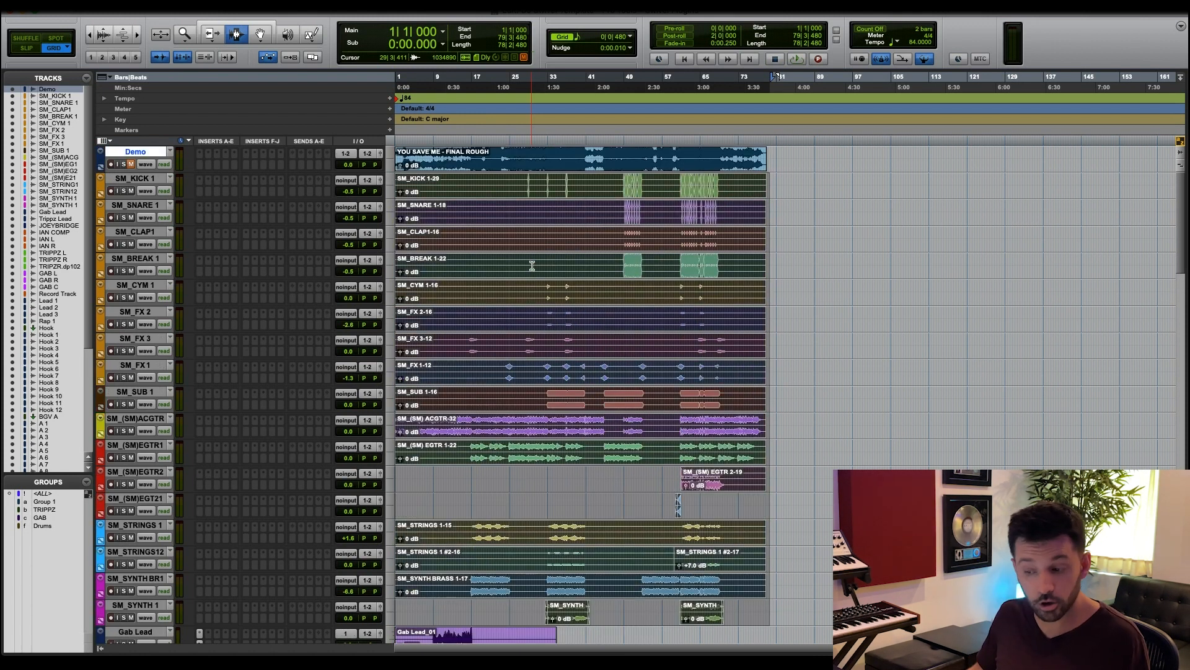
Review the instrument tracks one by one, from the SM_KICK 1 drums through the FX and sub to the acoustic guitar.
drag(407, 180, 705, 400)
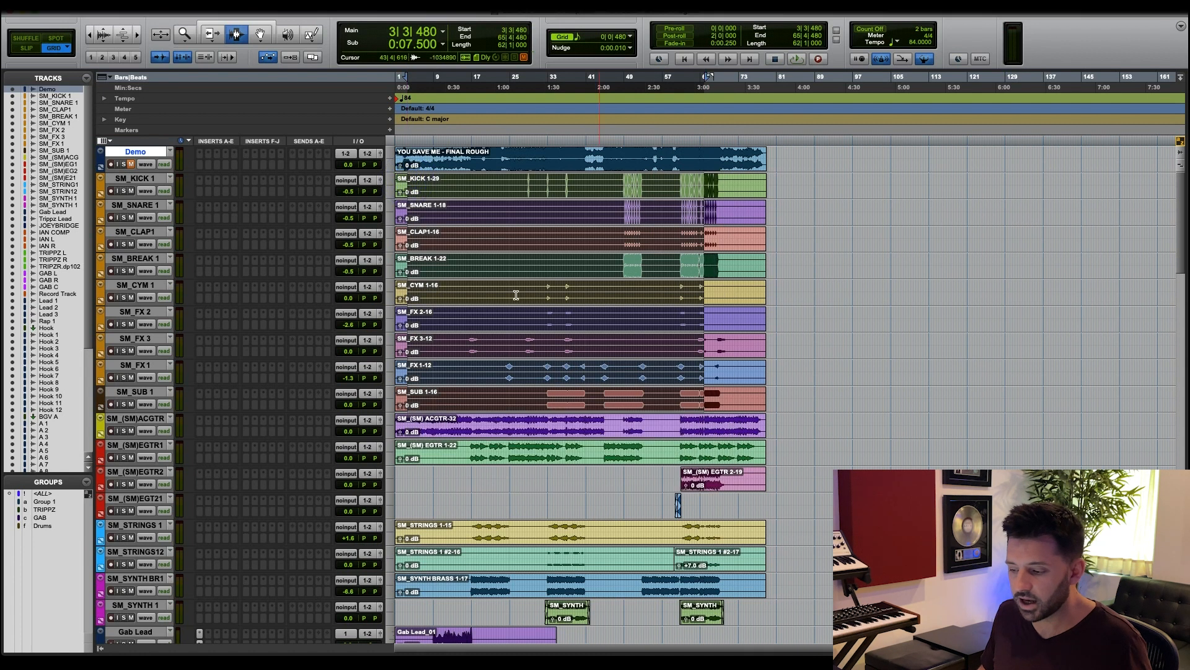
click(143, 179)
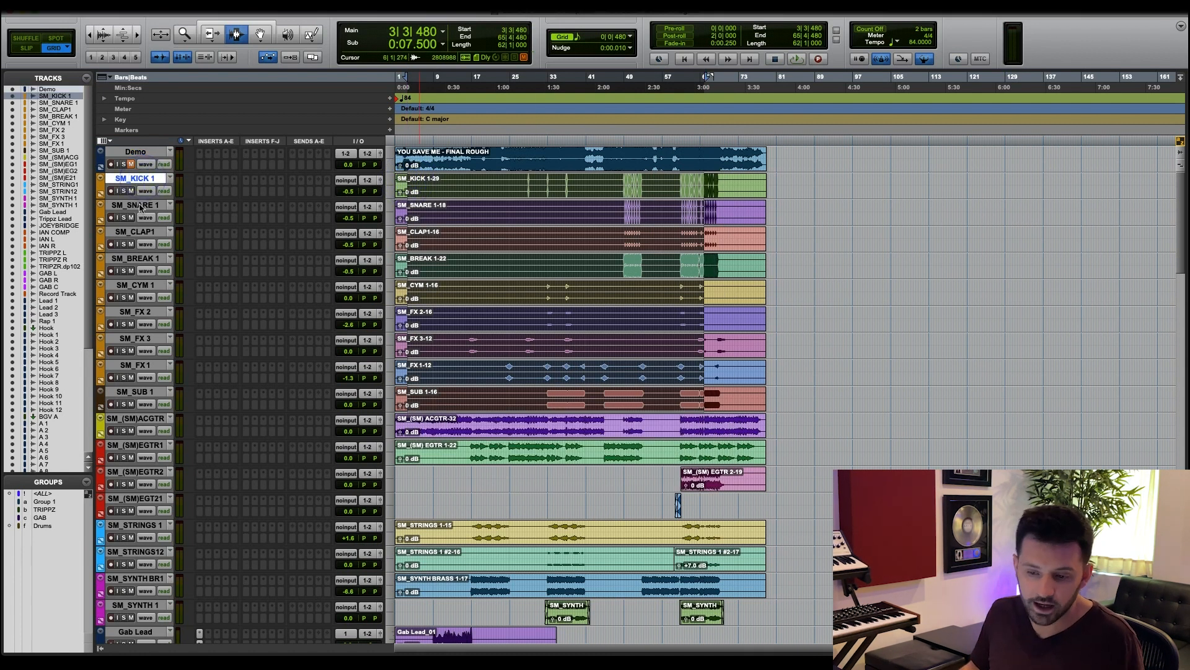
click(141, 206)
click(137, 233)
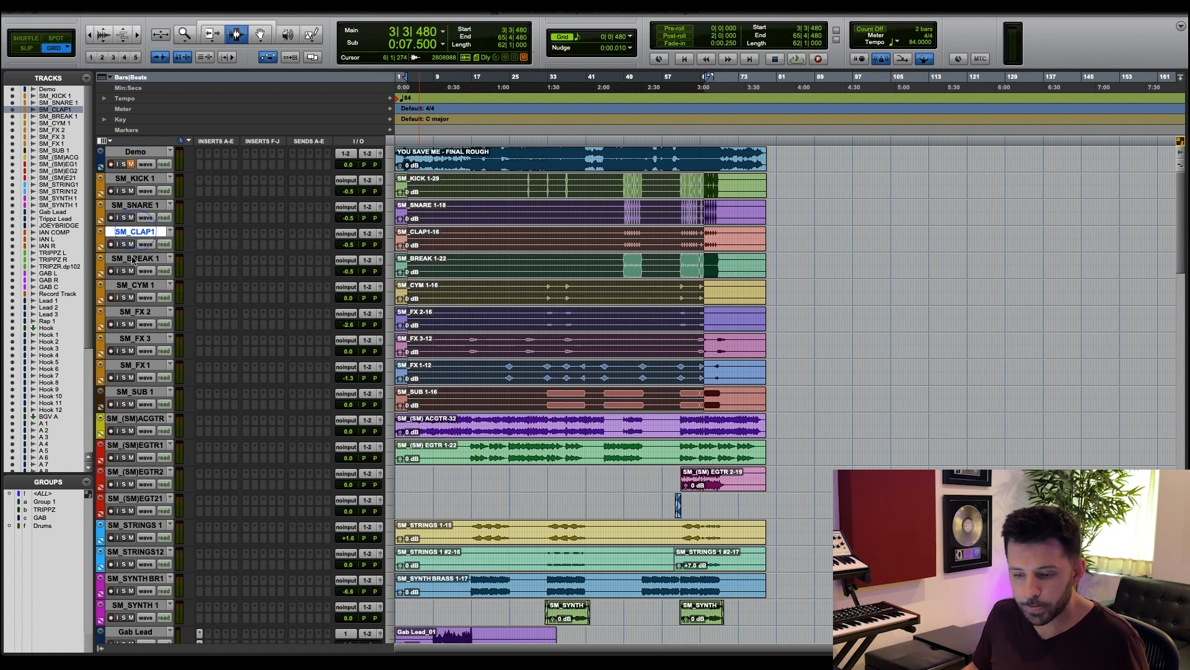
click(131, 260)
click(133, 286)
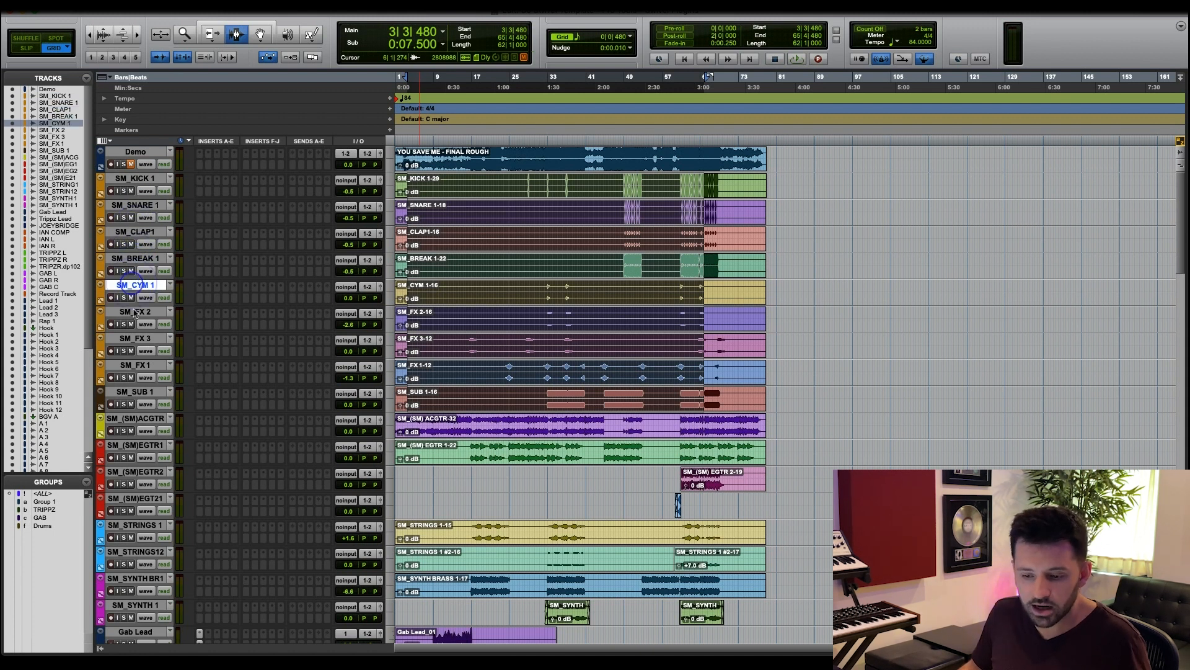
click(134, 312)
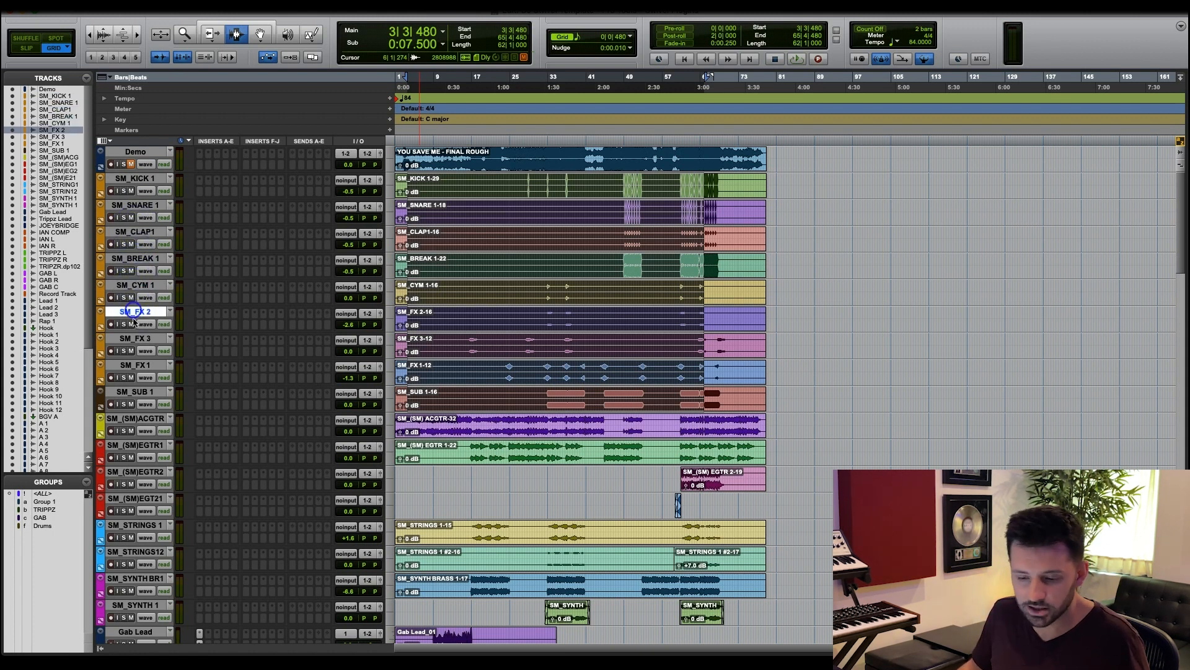
click(135, 338)
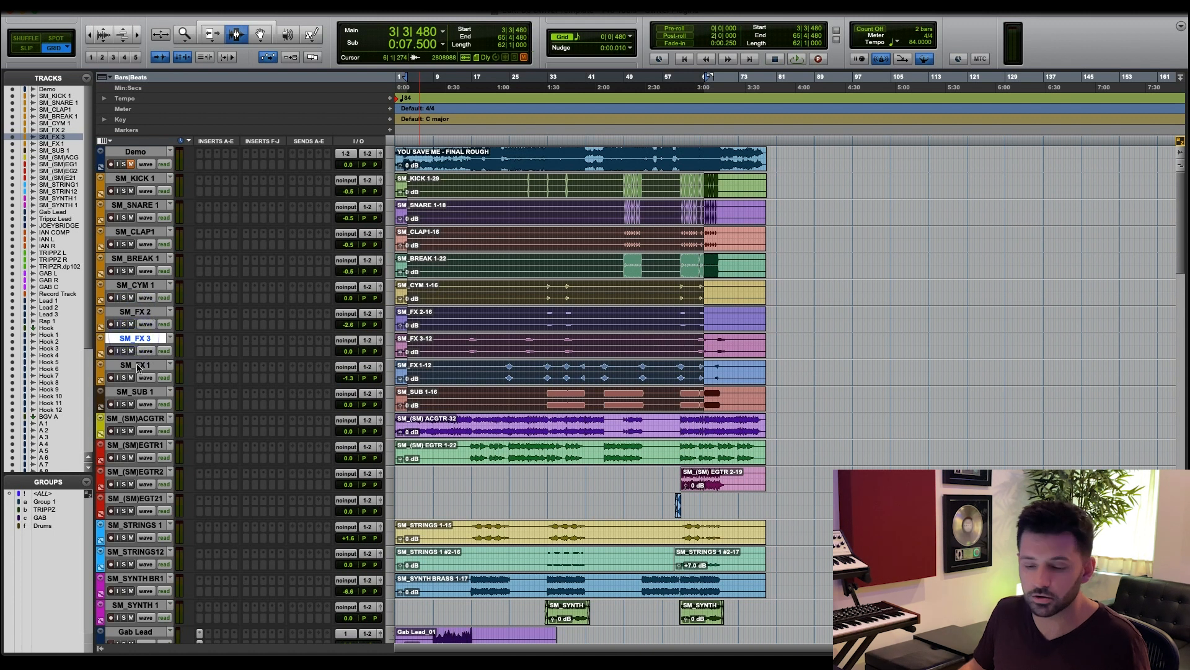
click(137, 366)
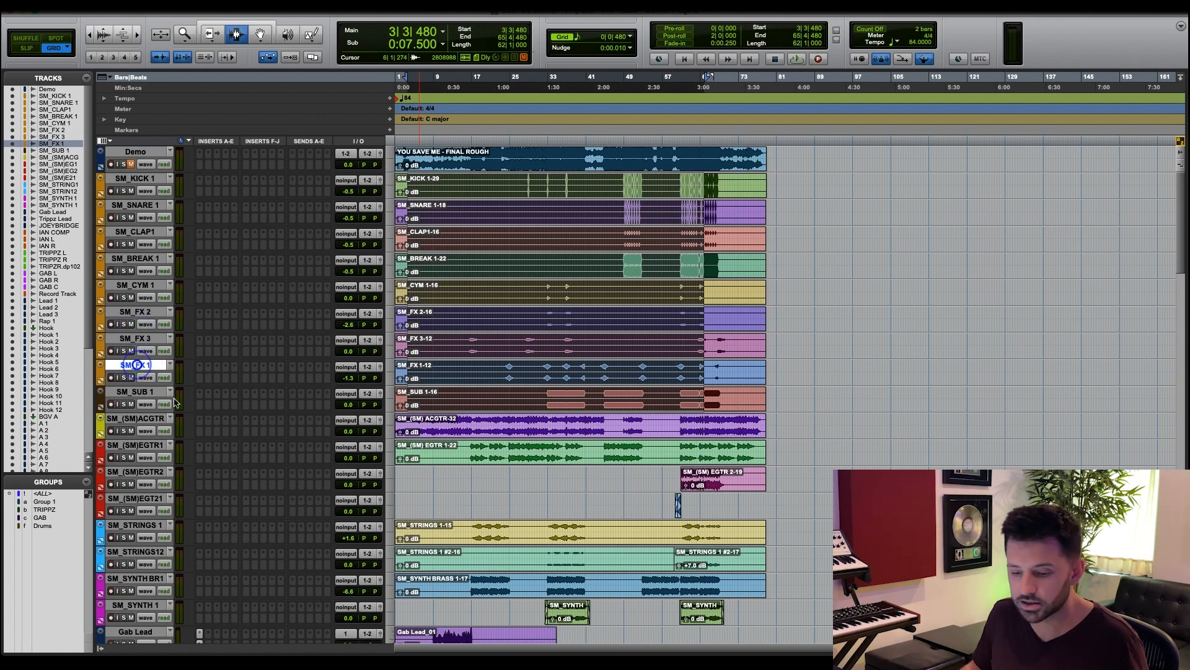
click(130, 392)
click(552, 394)
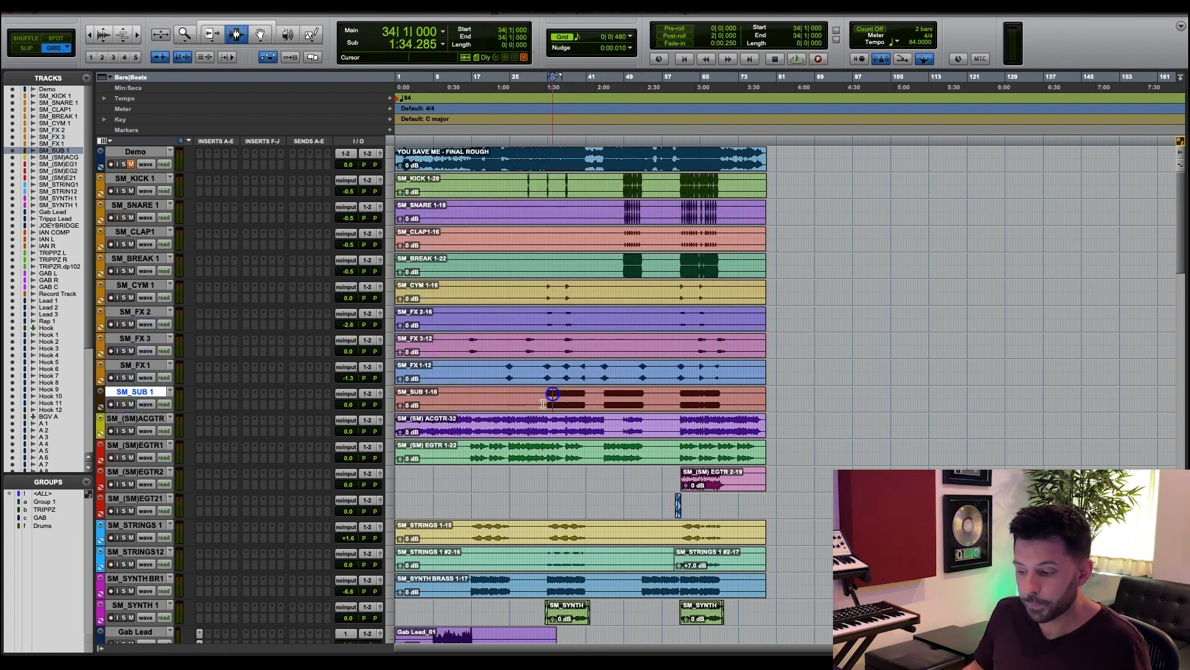
click(137, 419)
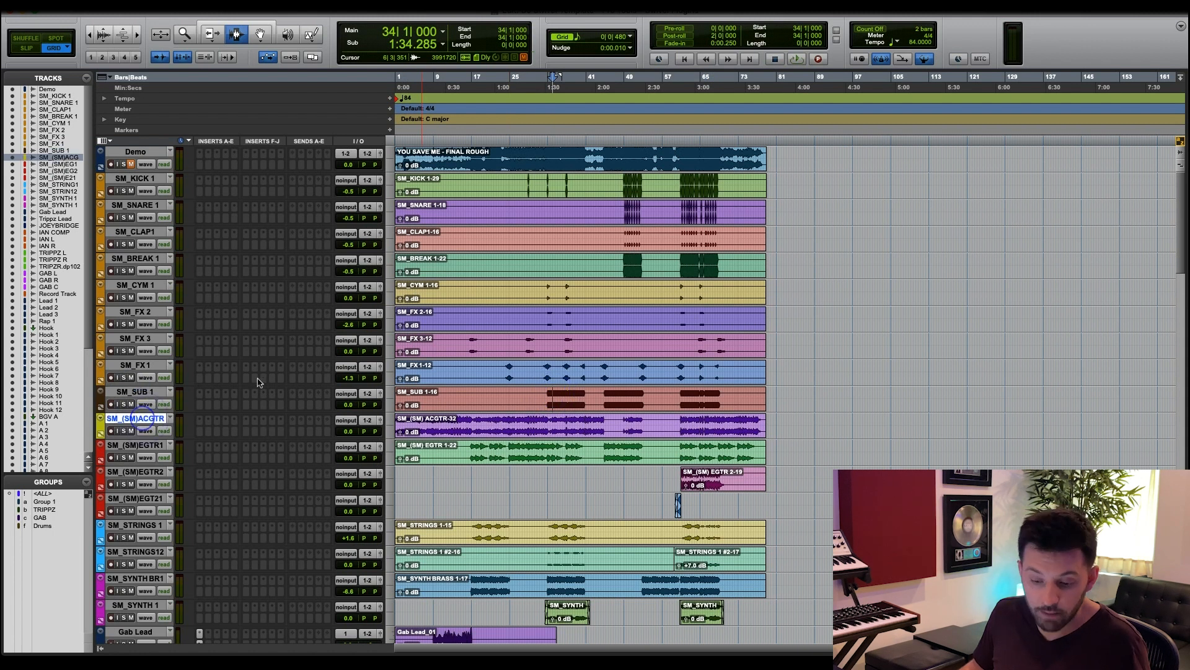
Look over the remaining strings, synth and imported vocal tracks, and highlight all the clips to compare the instrument and vocal sections.
scroll(142, 458, down, 3)
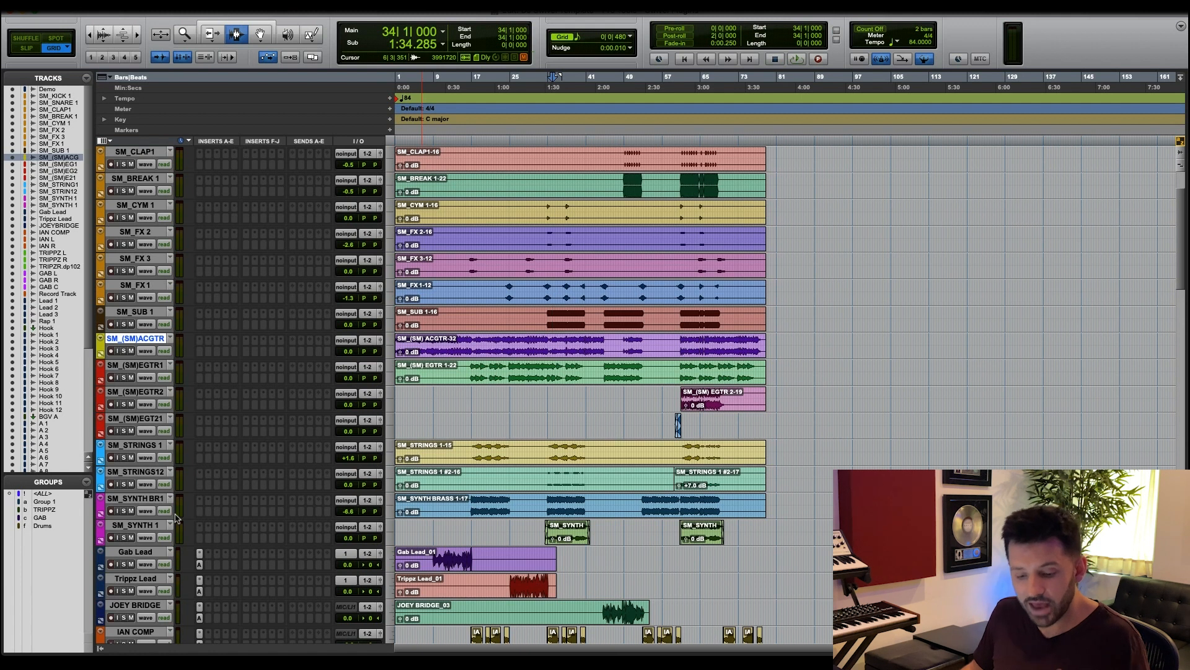
scroll(176, 518, down, 6)
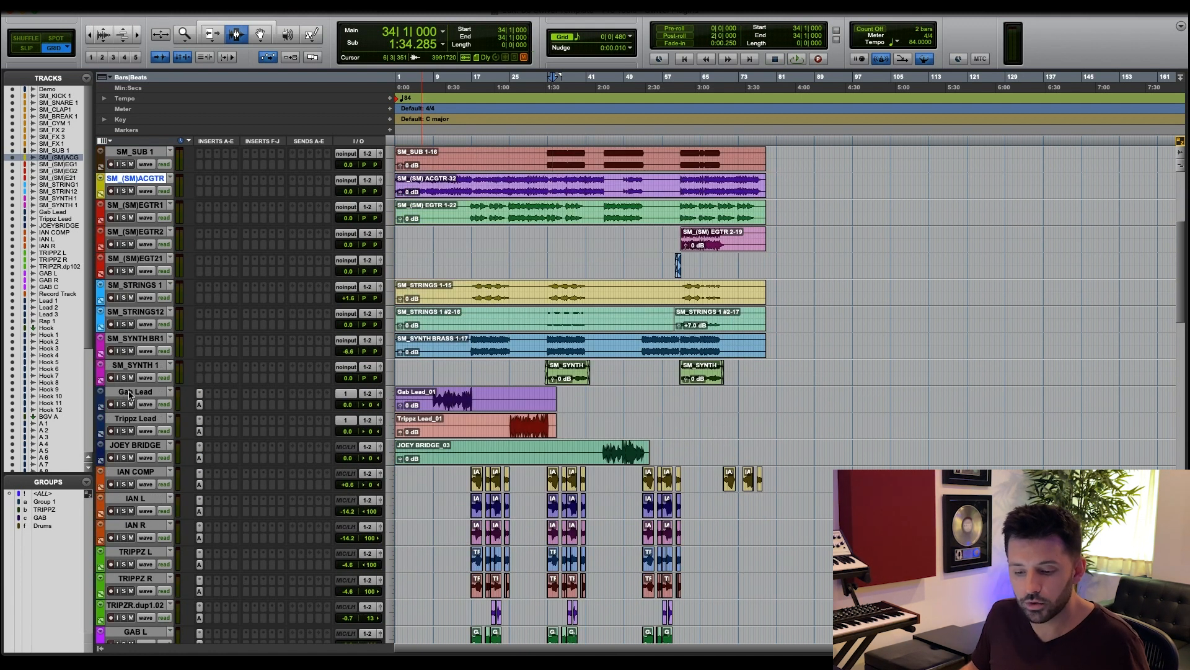
click(129, 395)
scroll(129, 394, down, 5)
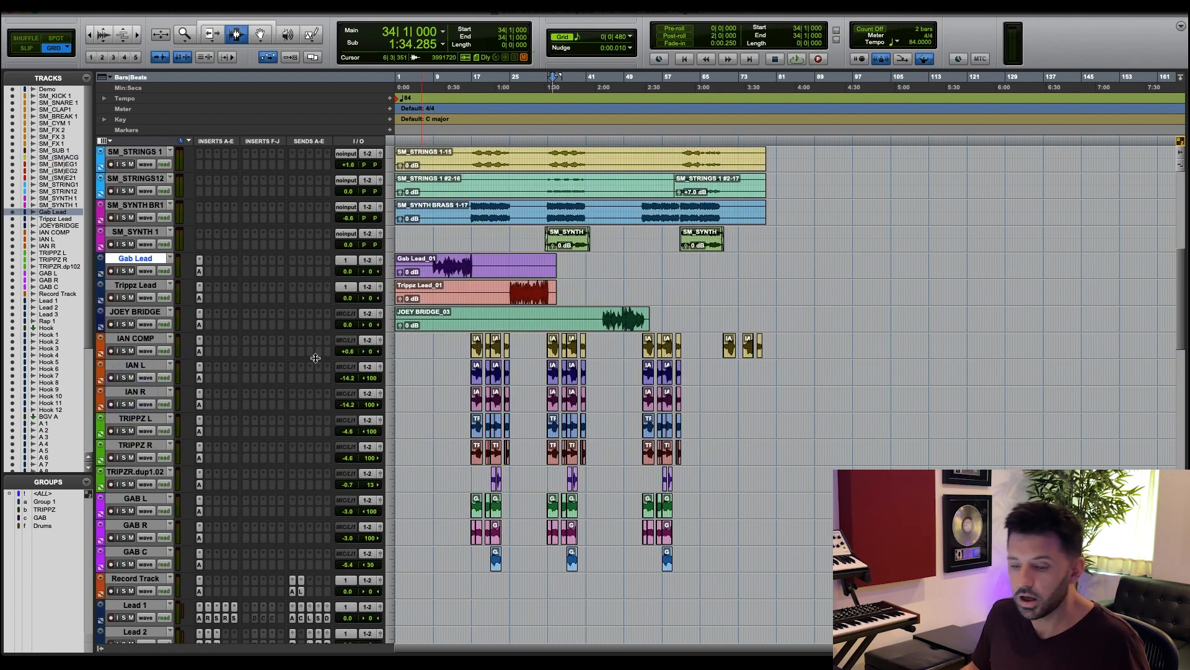
scroll(460, 403, up, 8)
key(super+a)
scroll(735, 426, up, 6)
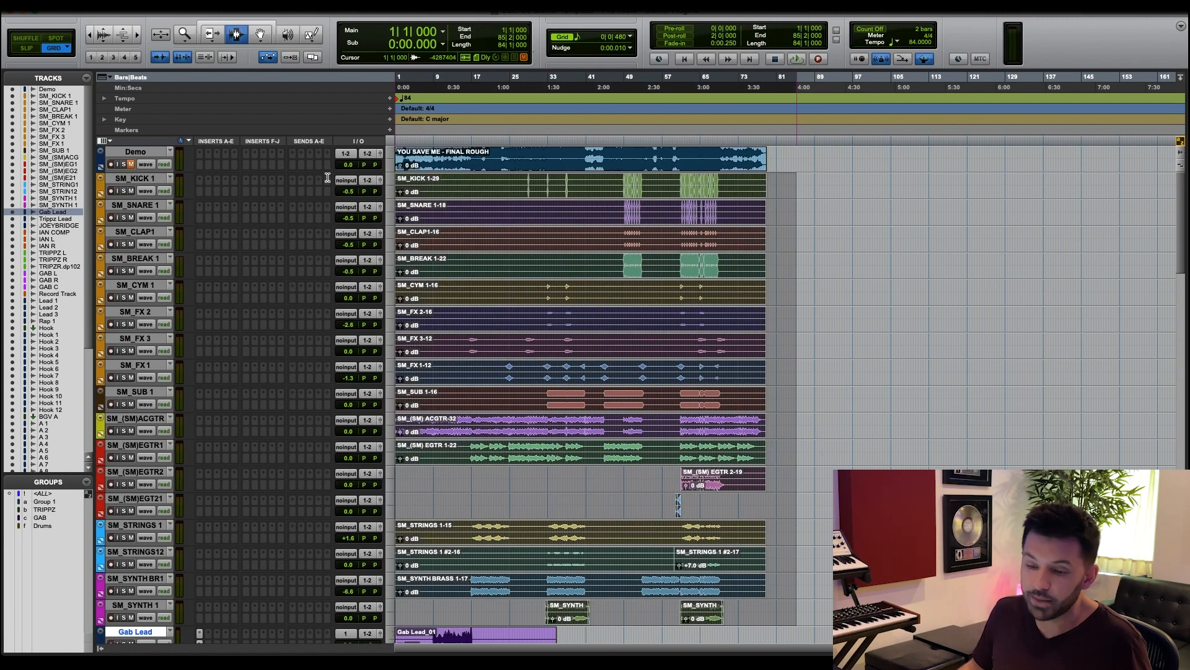
click(552, 398)
scroll(426, 364, down, 13)
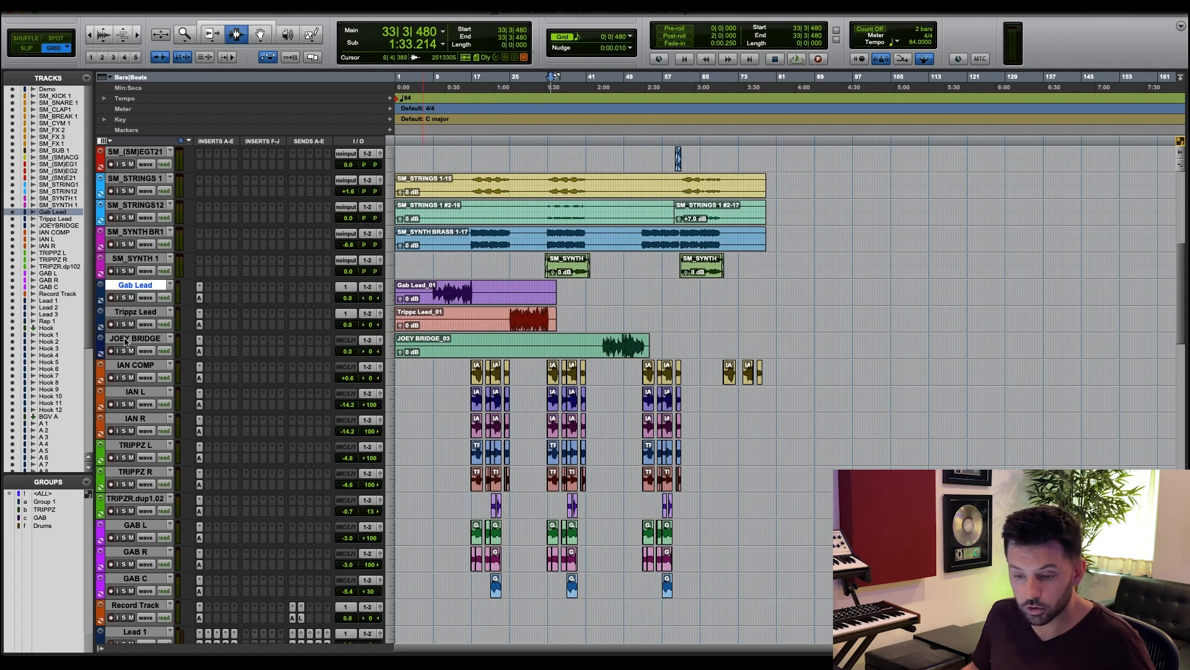
Move the nine imported hook vocal tracks below the three lead vocals to directly beneath the Hook track, above Hook 1.
click(132, 365)
scroll(134, 397, down, 6)
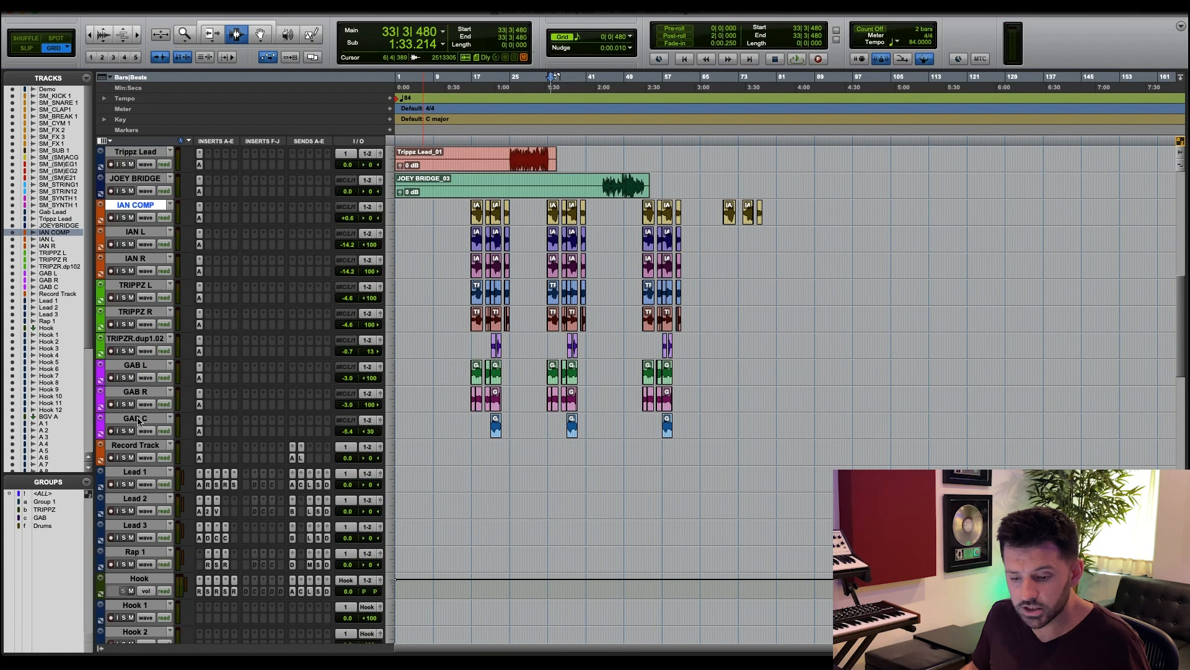
shift+click(138, 419)
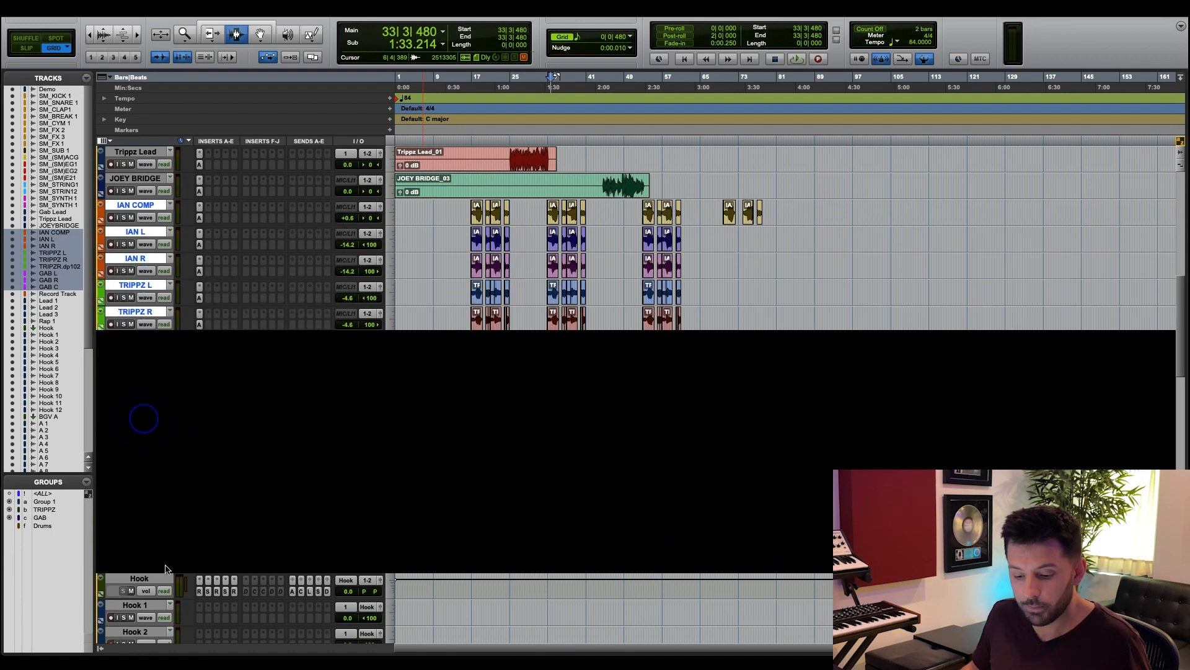
drag(165, 568, 155, 601)
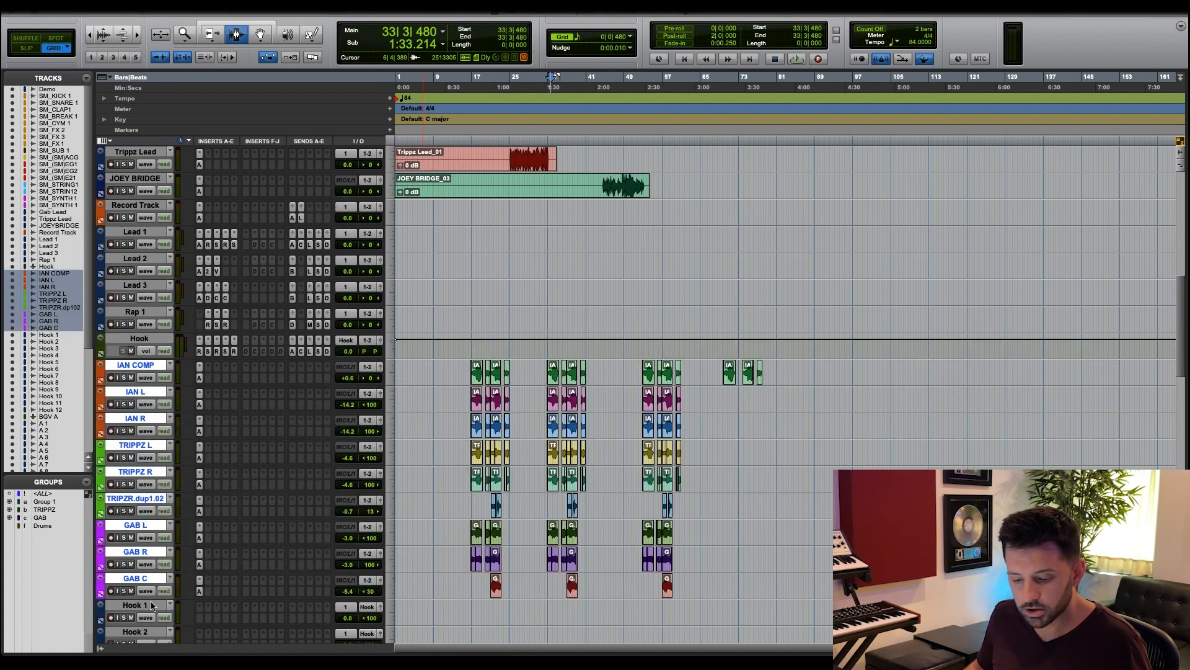
scroll(143, 355, down, 4)
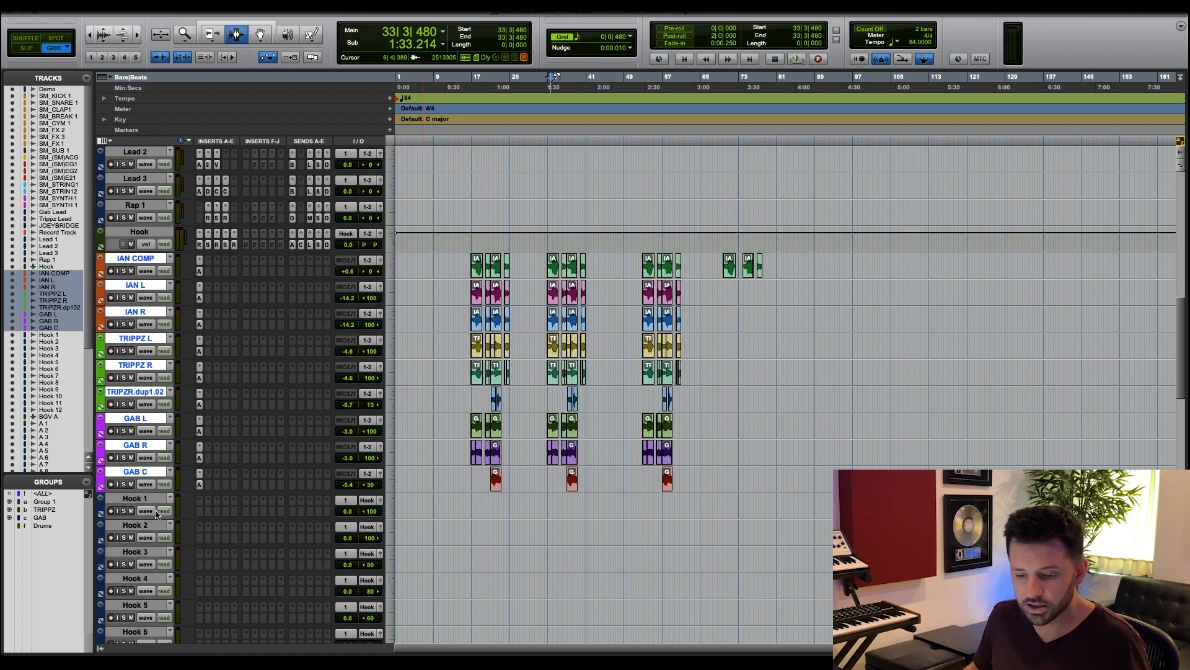
Cut all clips on the nine imported hook vocal tracks, from 1|1|000 to 82|3|480.
drag(875, 480, 395, 264)
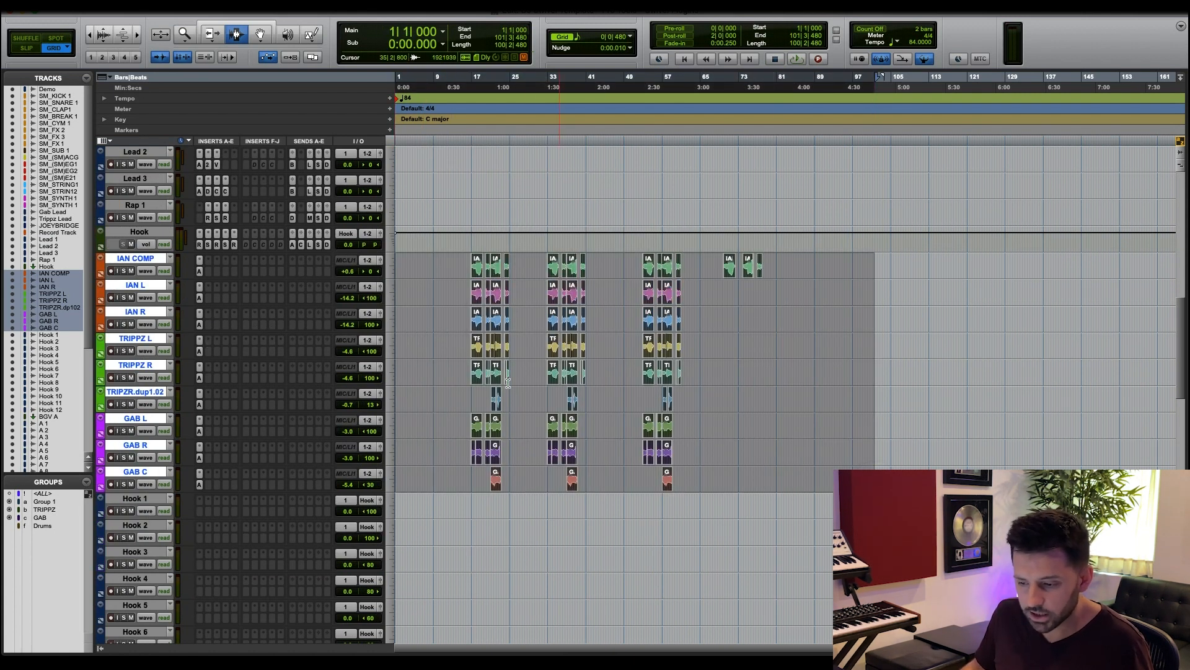
drag(449, 257, 785, 490)
scroll(612, 431, down, 1)
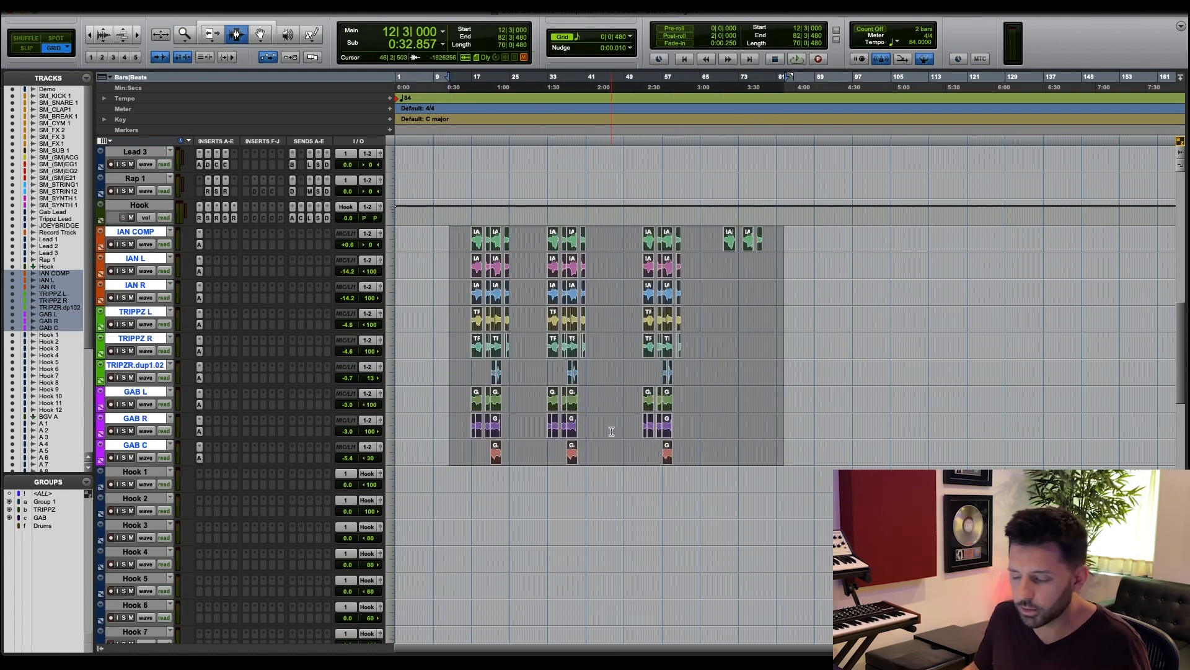
shift+click(393, 311)
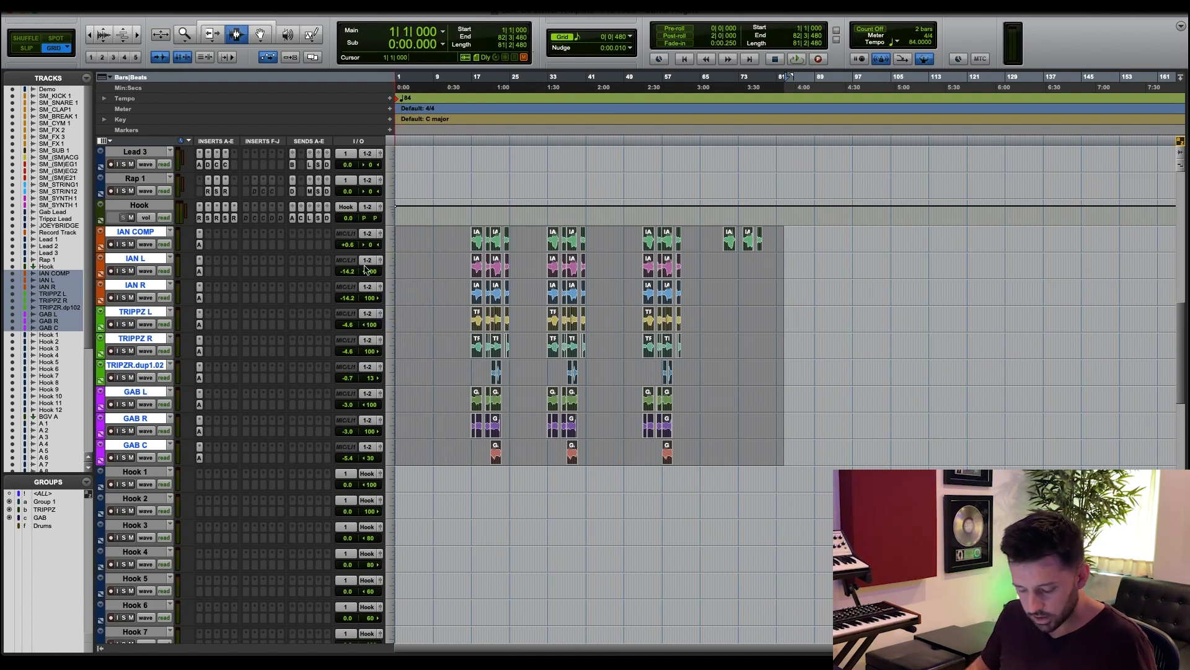
key(Delete)
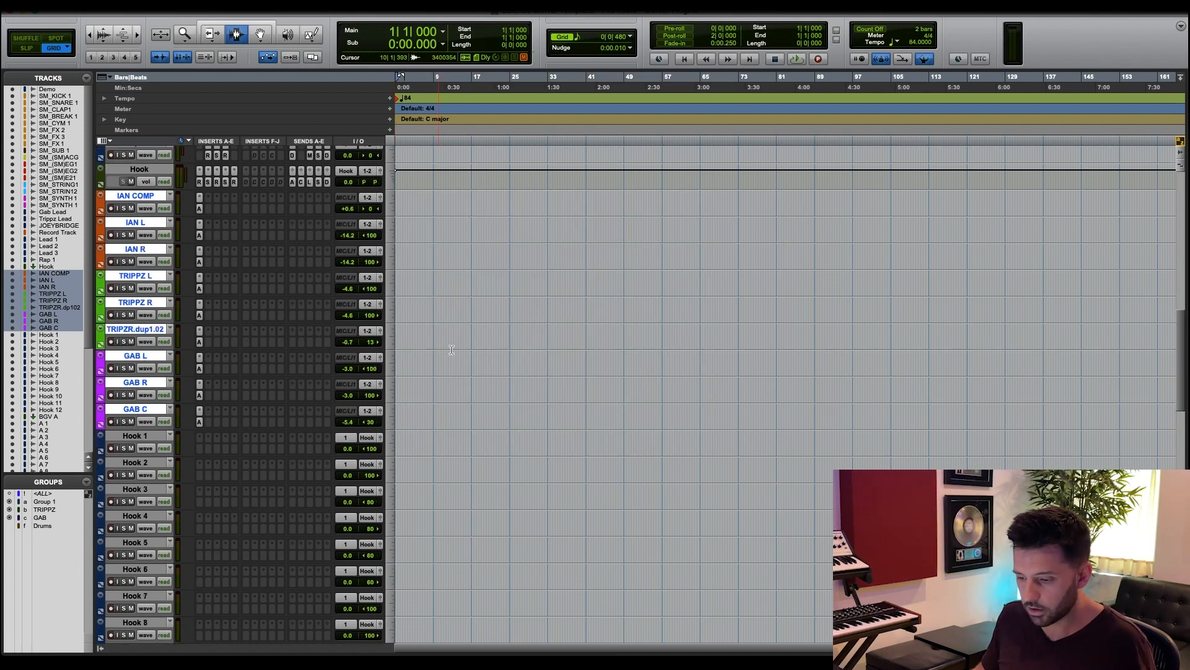
Paste the cut vocal clips onto tracks Hook 1 to Hook 9, starting at 1|1|000.
scroll(434, 310, down, 5)
click(419, 320)
drag(437, 339, 520, 399)
key(super+v)
scroll(514, 399, up, 5)
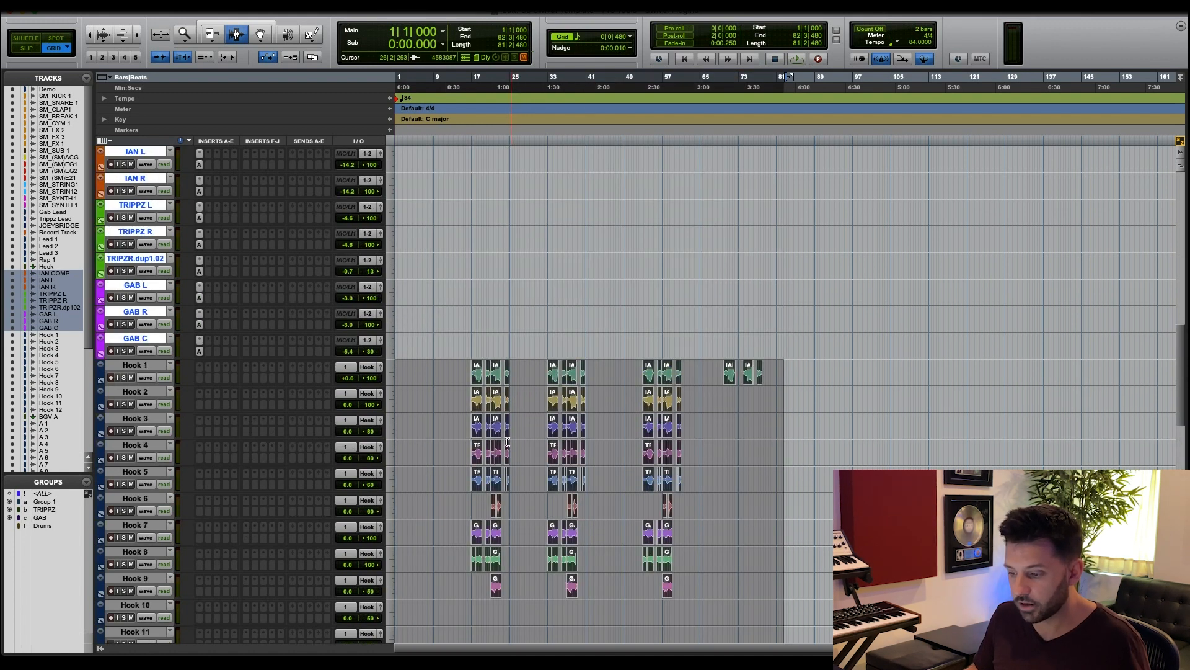
Delete the unused tracks Hook 10, Hook 11 and Hook 12.
scroll(445, 551, down, 2)
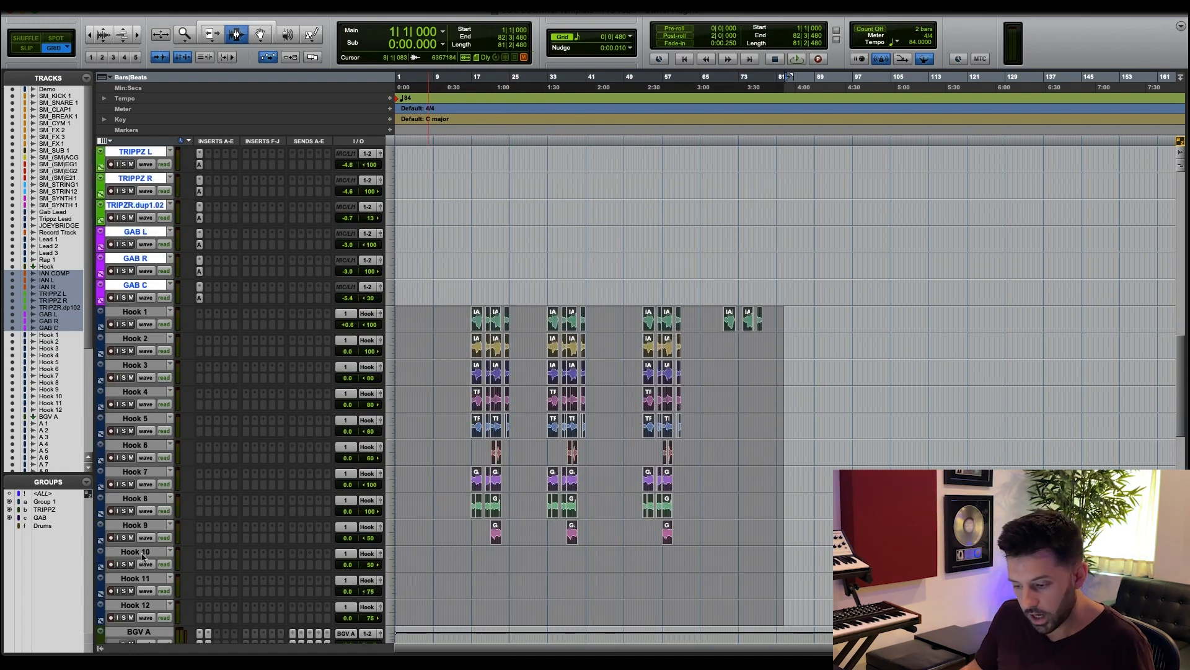
click(140, 551)
shift+click(142, 605)
right_click(143, 605)
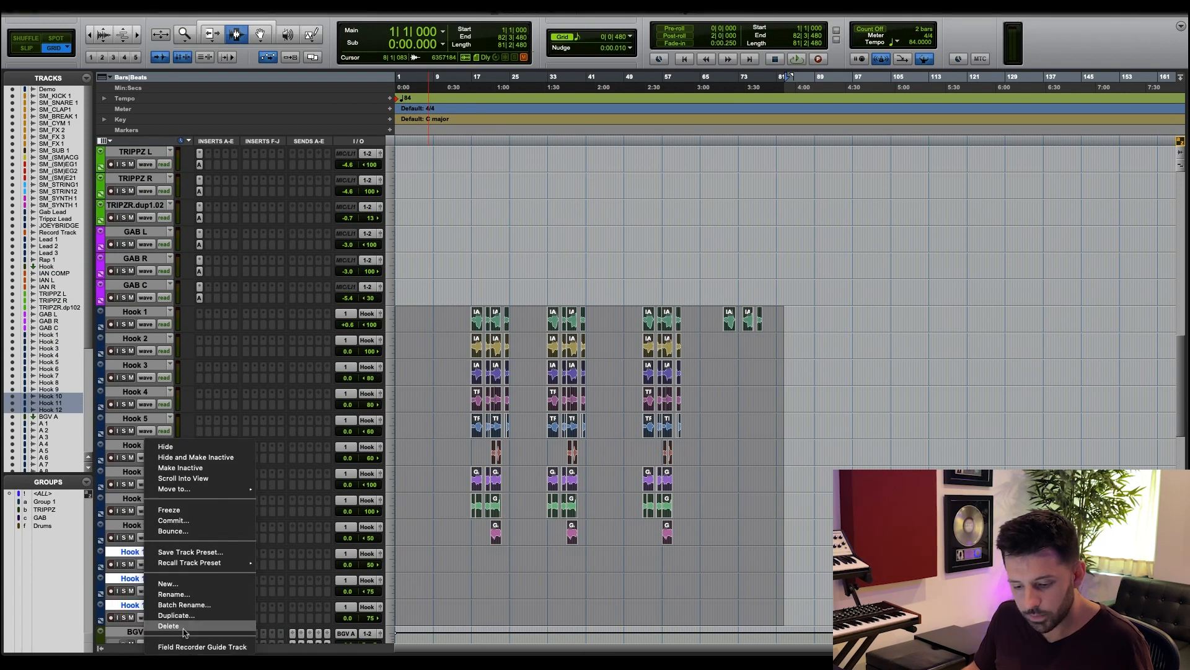
click(185, 632)
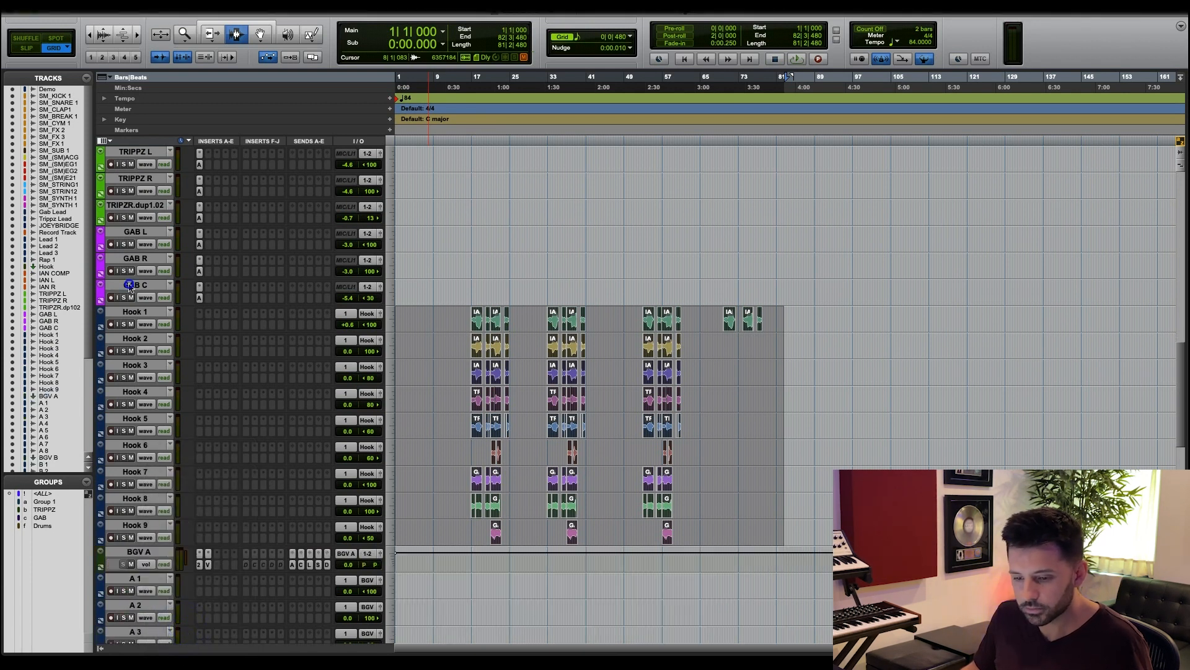
Copy the first insert from the first three imported hook vocal tracks to Hook 1, Hook 2 and Hook 3 respectively.
click(129, 287)
scroll(130, 285, up, 5)
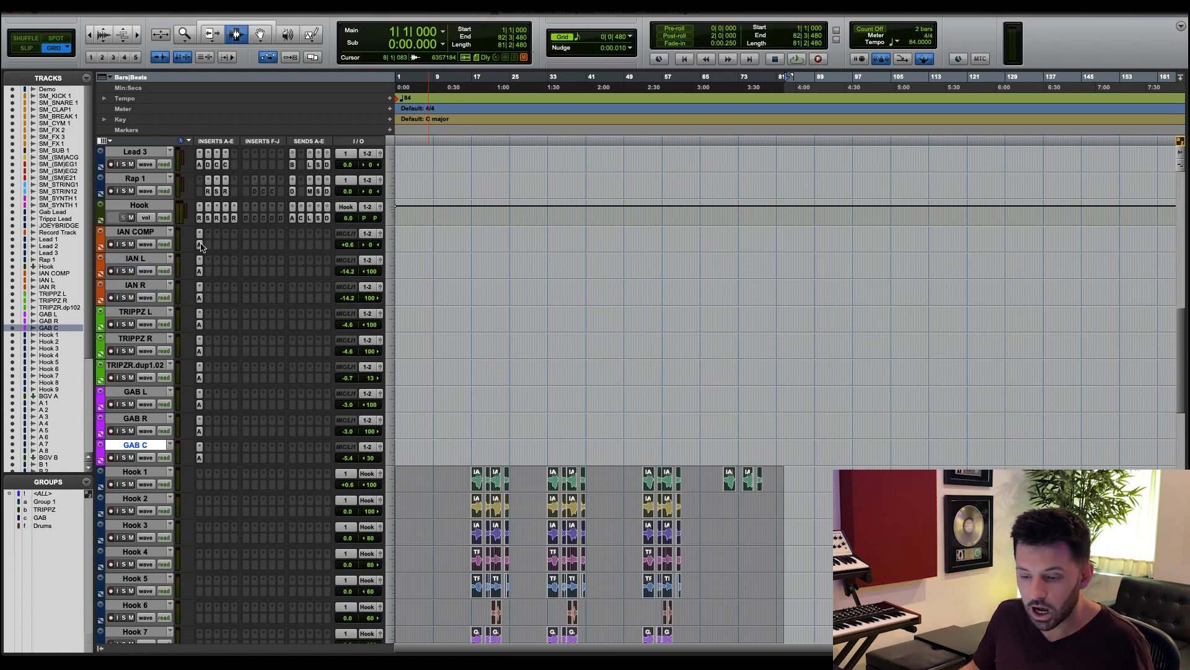
drag(200, 246, 199, 483)
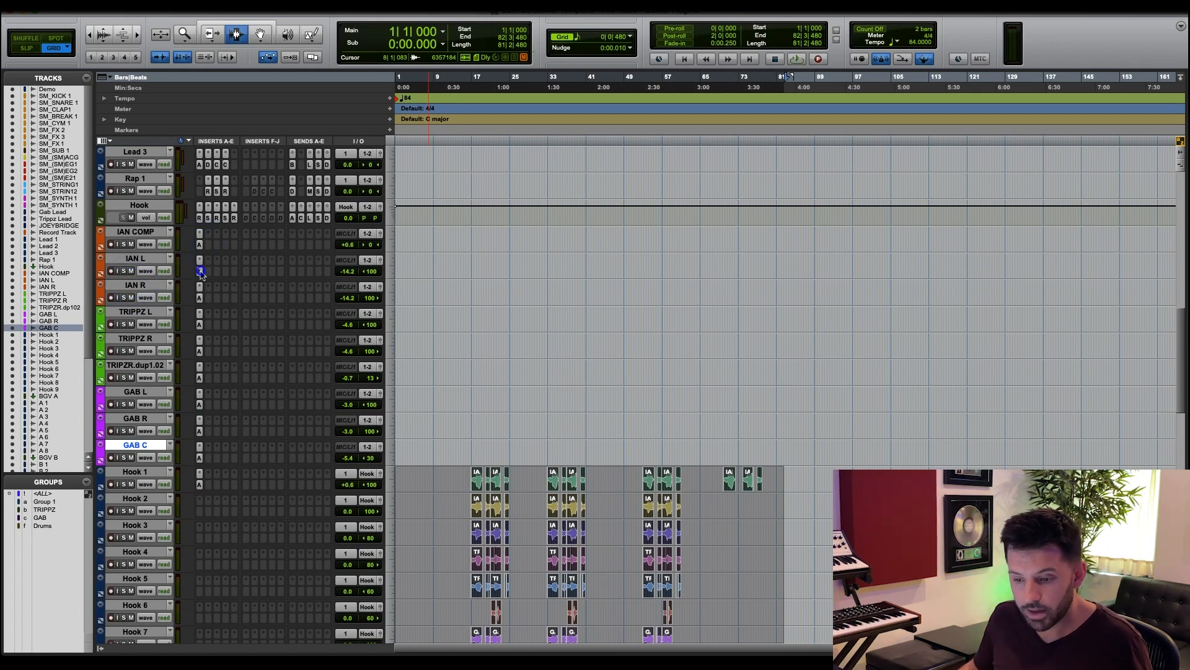
drag(201, 274, 200, 505)
drag(200, 298, 202, 528)
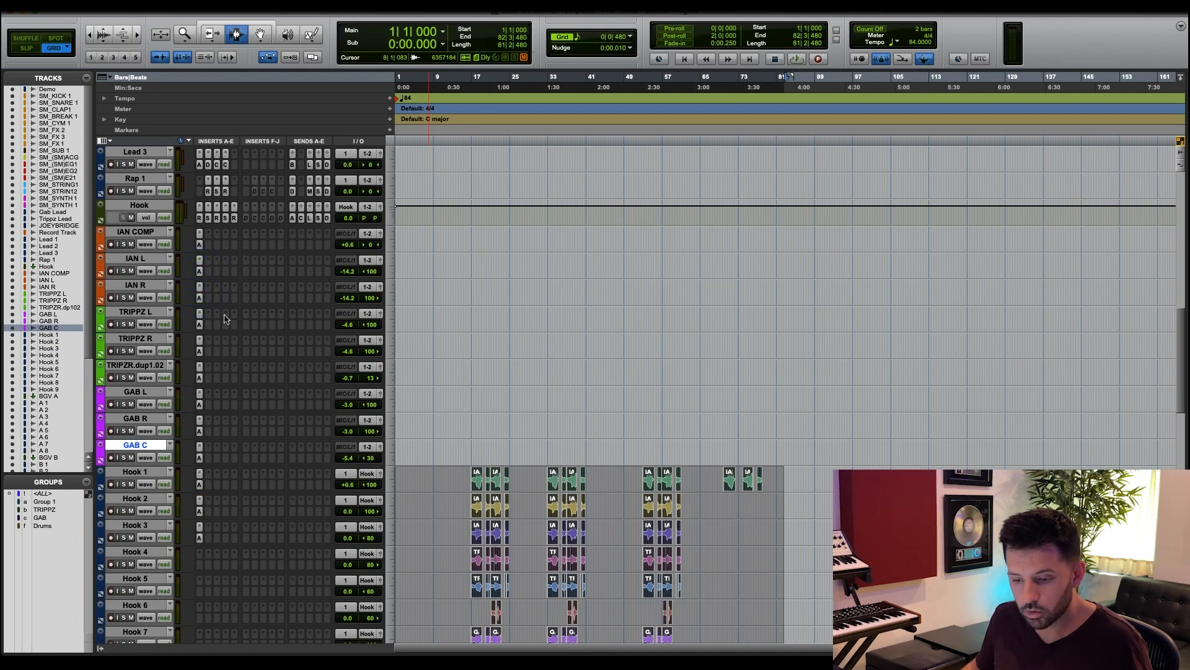
Copy the first insert from the fourth, fifth and sixth imported vocal tracks to Hook 4, Hook 5 and Hook 6.
scroll(226, 318, down, 4)
scroll(206, 217, up, 3)
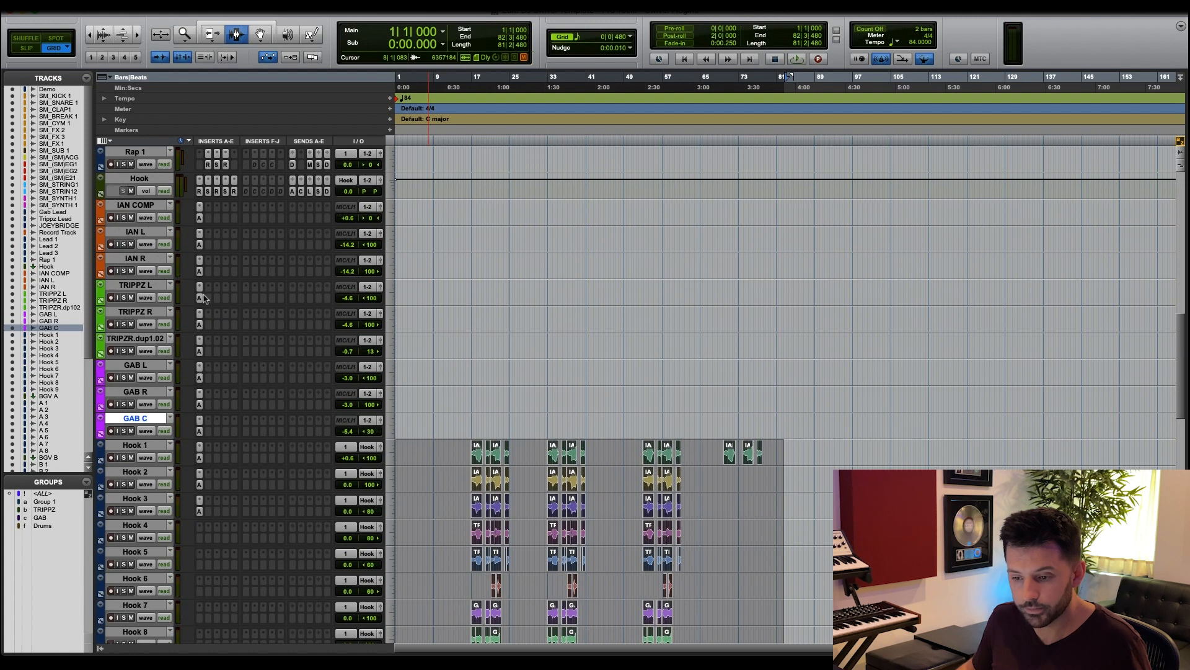
drag(200, 300, 201, 531)
drag(197, 420, 199, 555)
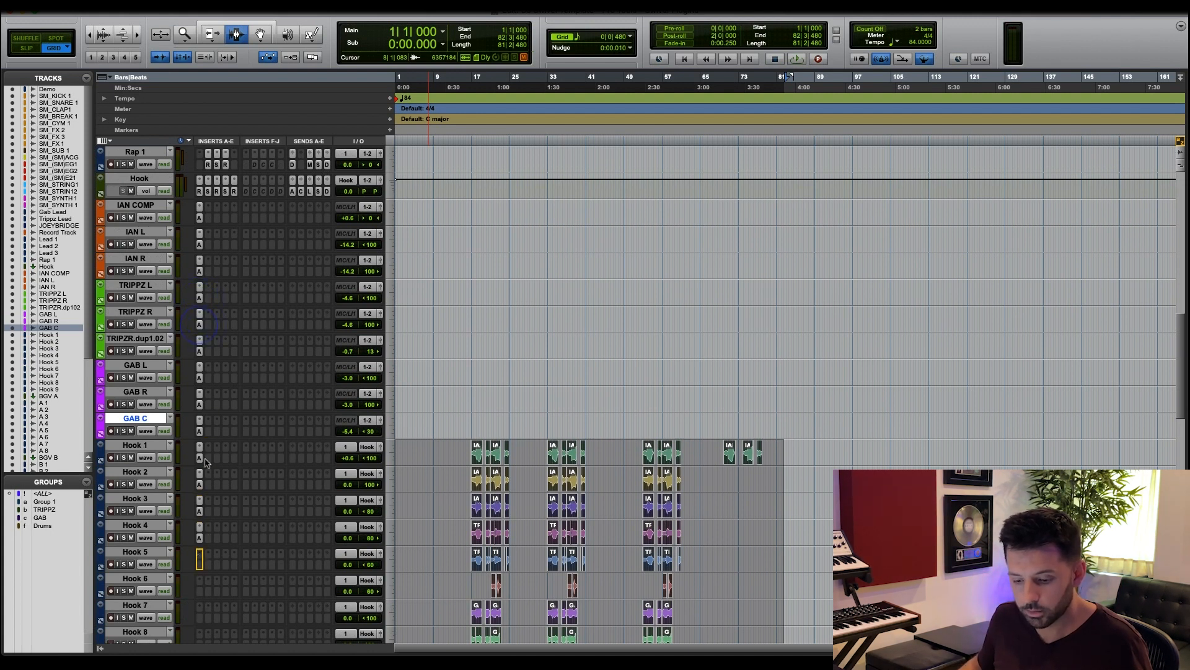
drag(199, 351, 200, 585)
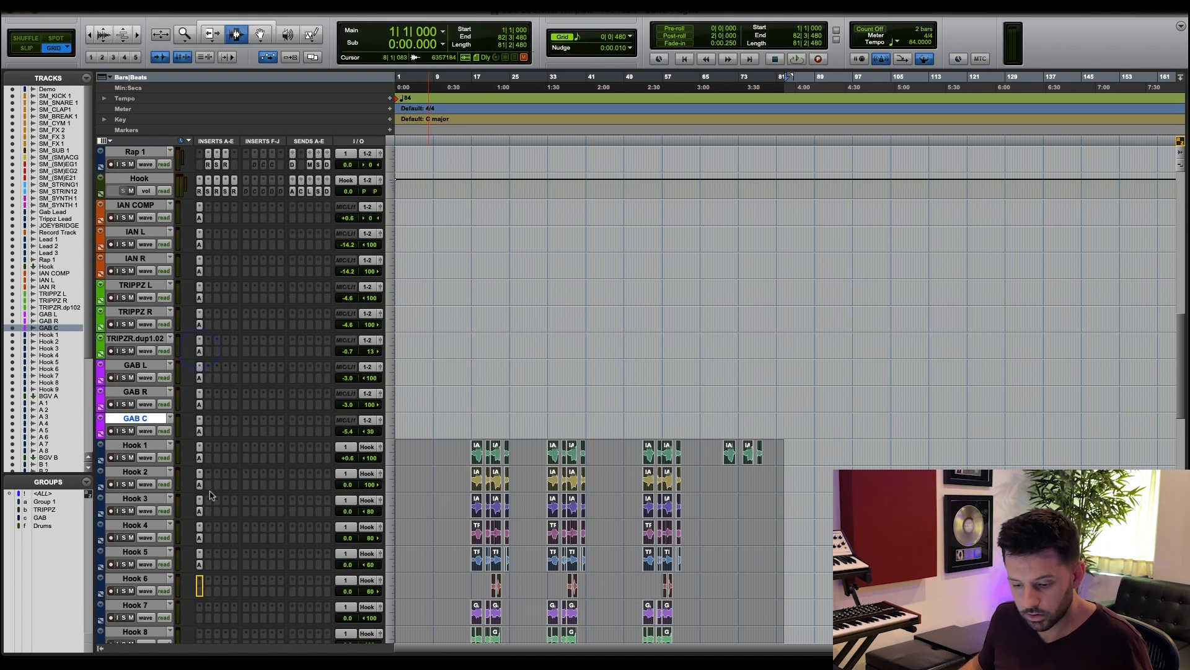
drag(210, 494, 210, 490)
Copy the first insert from the last three imported vocal tracks to Hook 7, Hook 8 and Hook 9.
scroll(199, 317, down, 1)
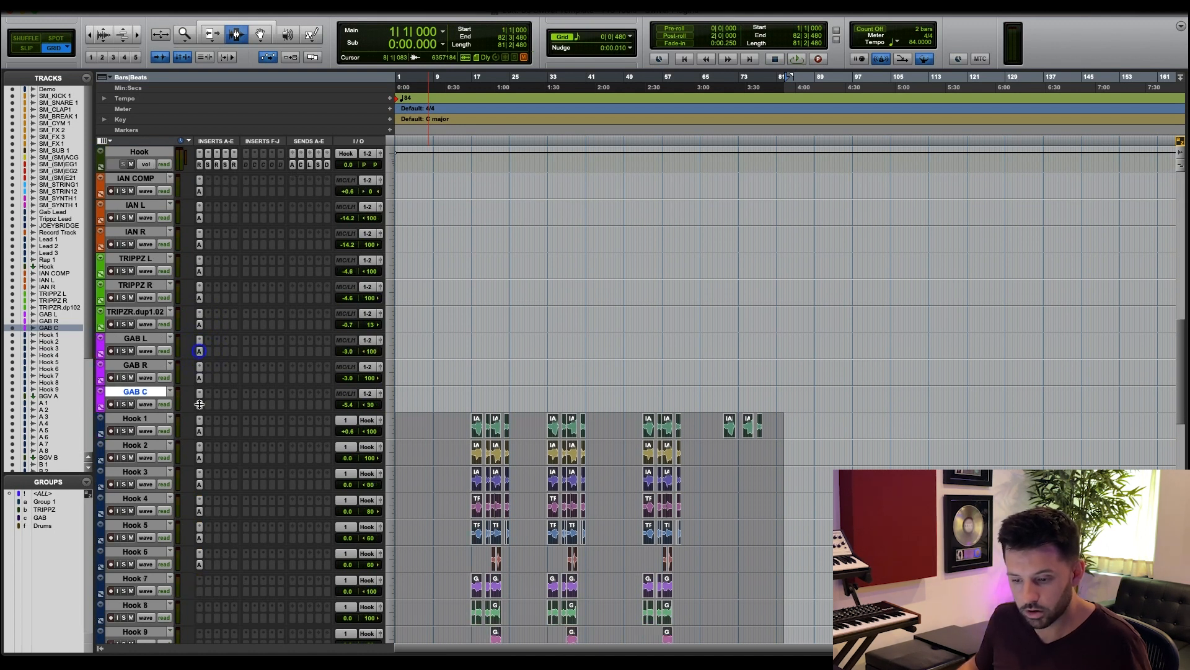
drag(199, 403, 202, 585)
drag(233, 468, 233, 469)
scroll(239, 452, down, 3)
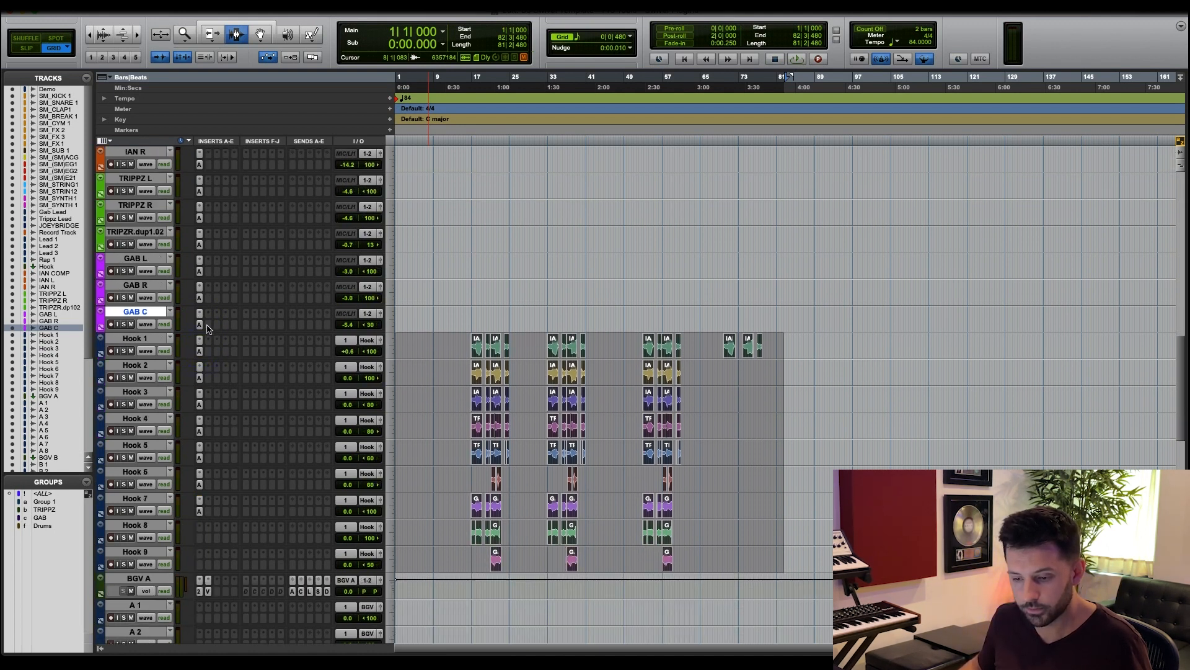
drag(200, 301, 202, 535)
drag(200, 325, 202, 562)
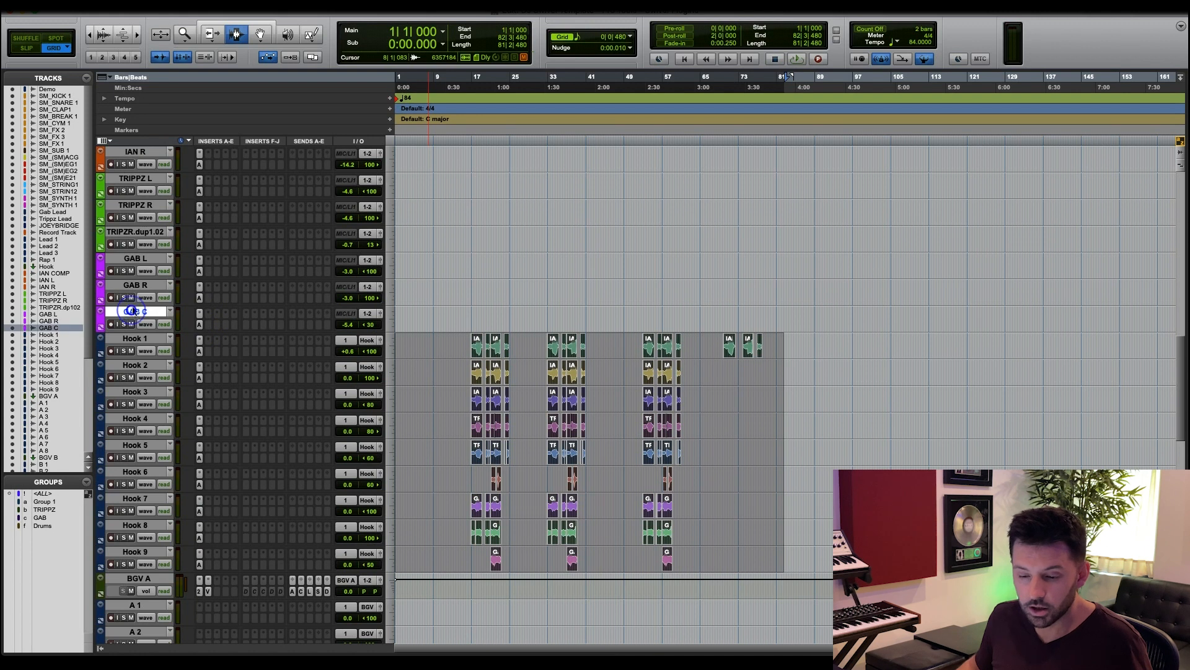
Delete the nine emptied imported hook tracks from IAN COMP through GAB C.
scroll(133, 297, up, 3)
shift+click(142, 262)
right_click(142, 262)
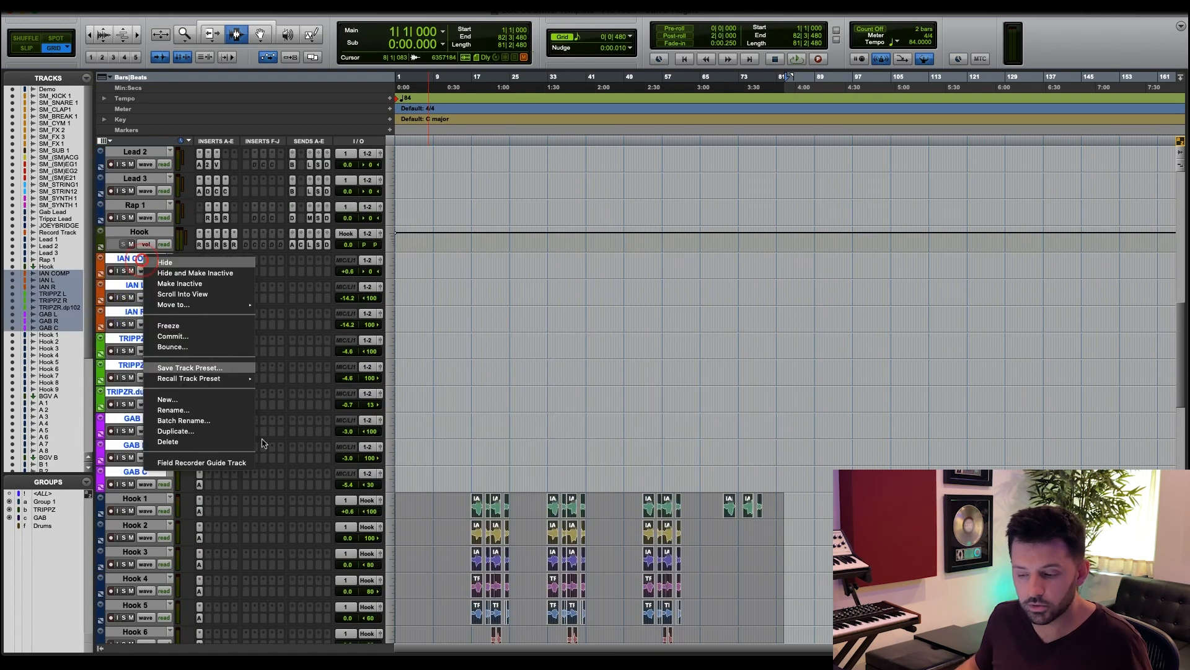
click(192, 442)
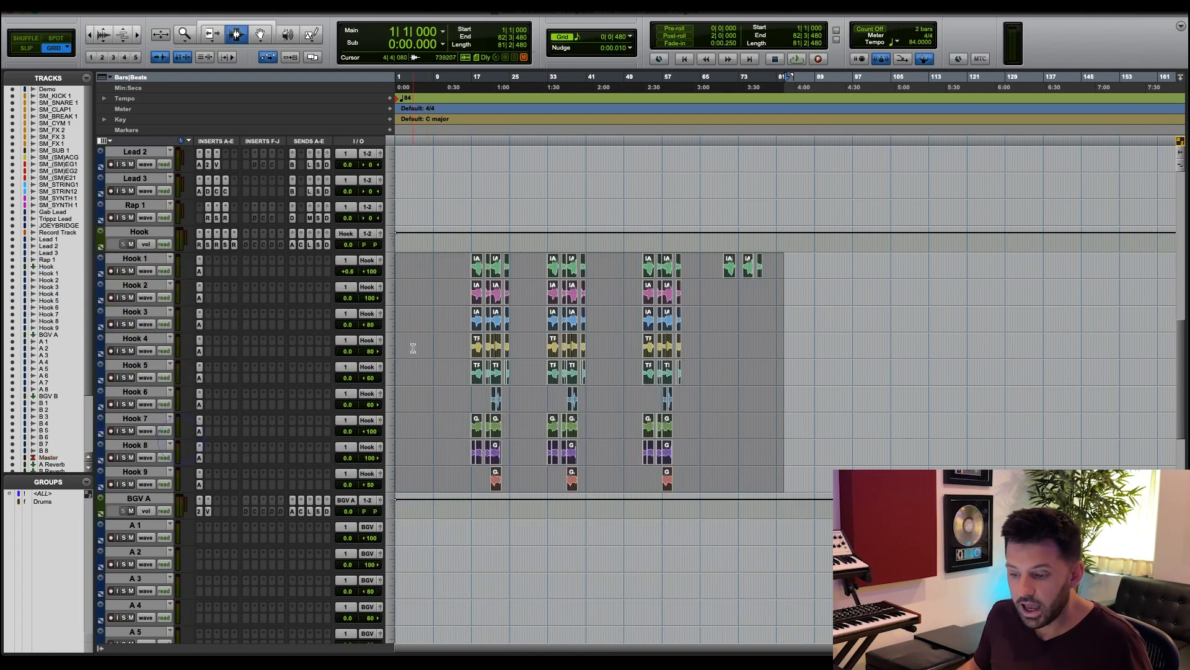
Play the session from 14|4|000, just ahead of the first hook vocals.
drag(470, 263, 774, 451)
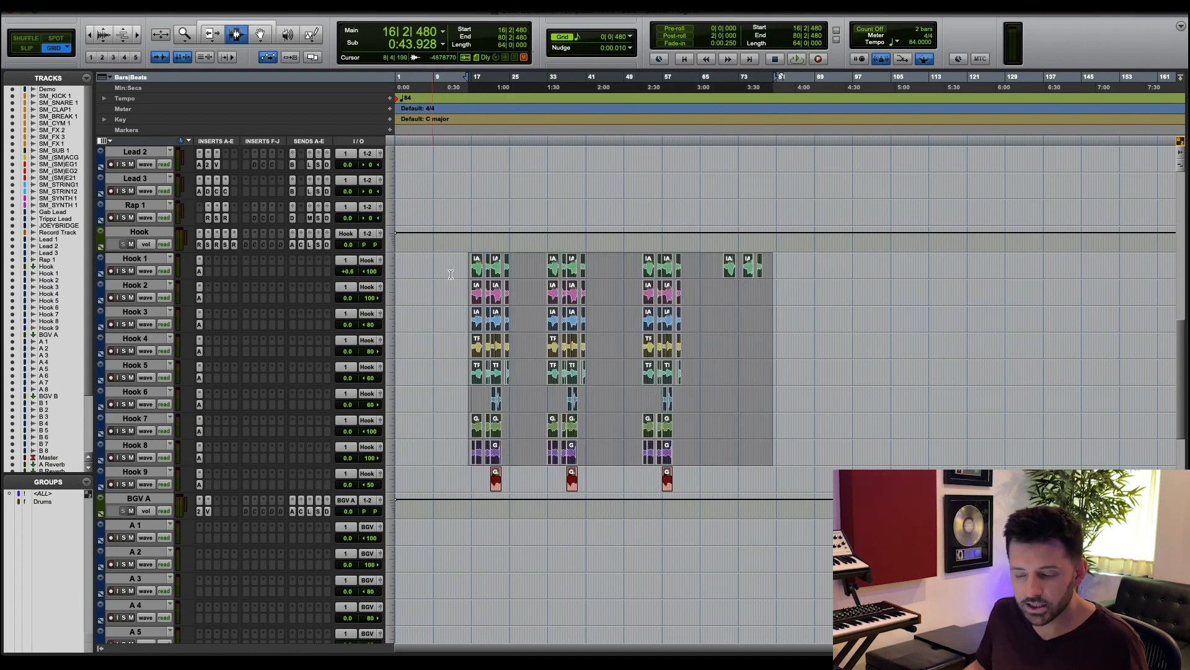
click(461, 271)
scroll(465, 270, up, 10)
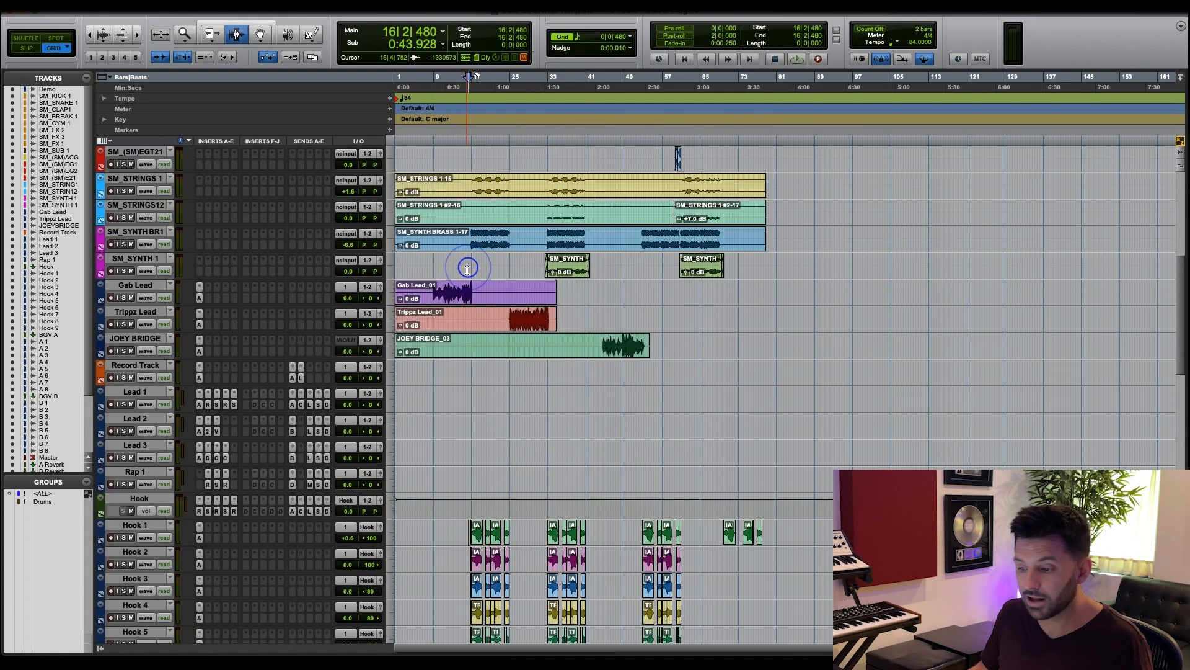
scroll(465, 270, down, 1)
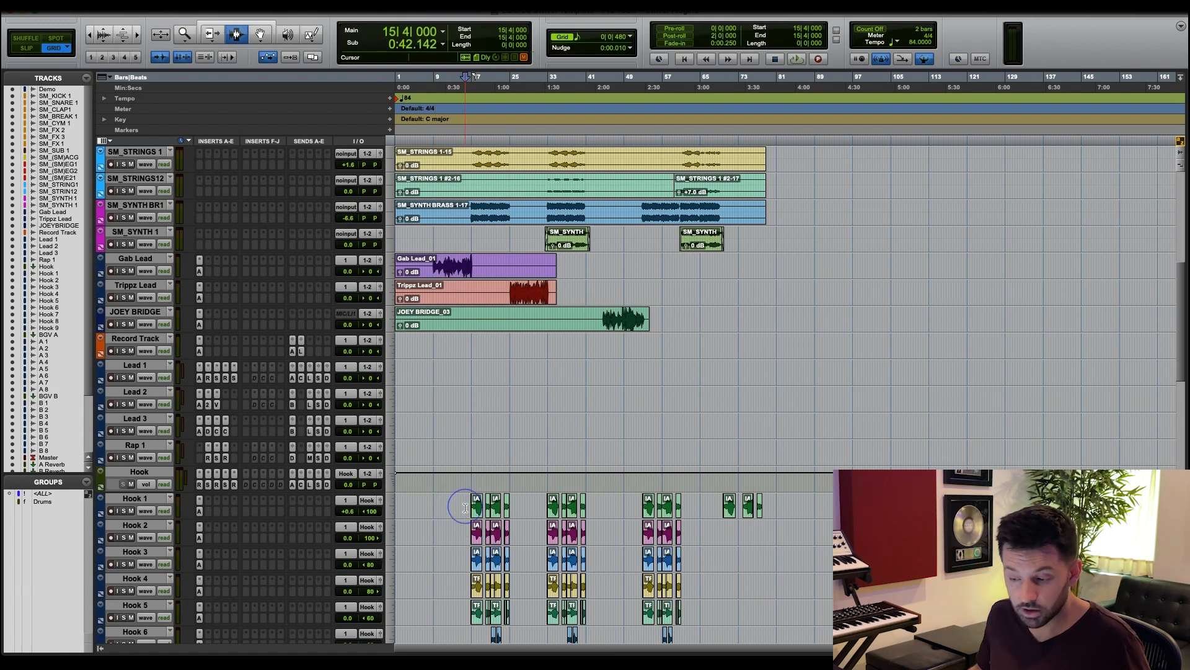
click(460, 506)
click(457, 503)
key(space)
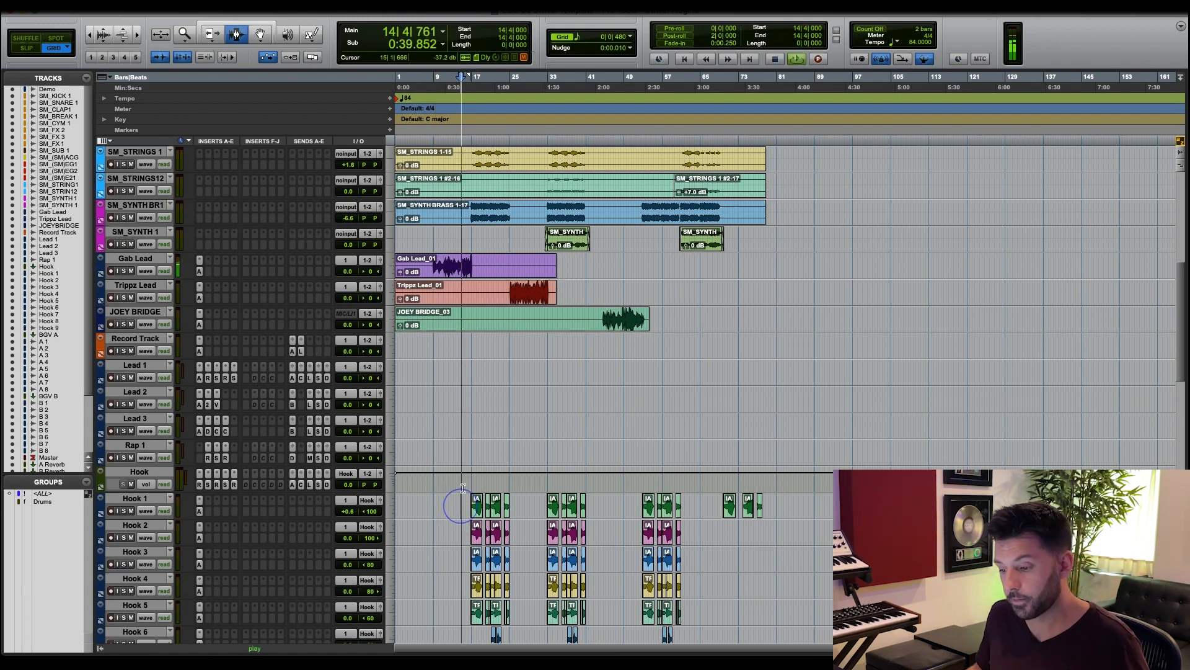
Listen to the first hook with the range starting at 16|4|480 selected across Hook 1 to Hook 5, and stop playback.
click(473, 320)
key(t)
key(t)
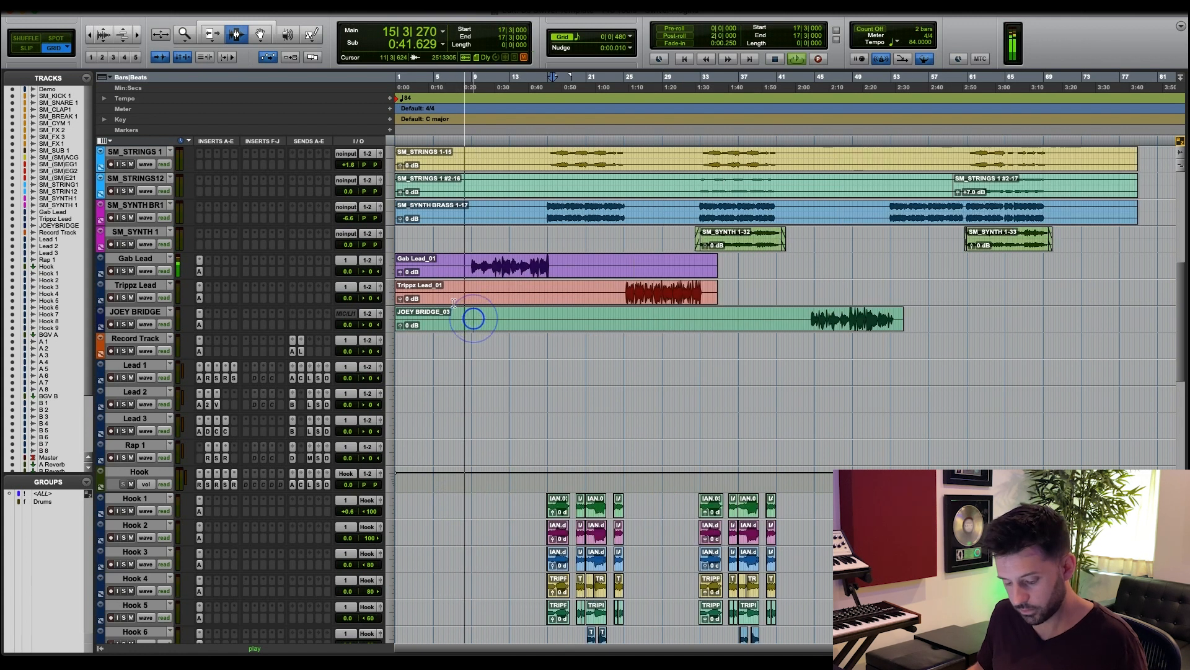
click(144, 260)
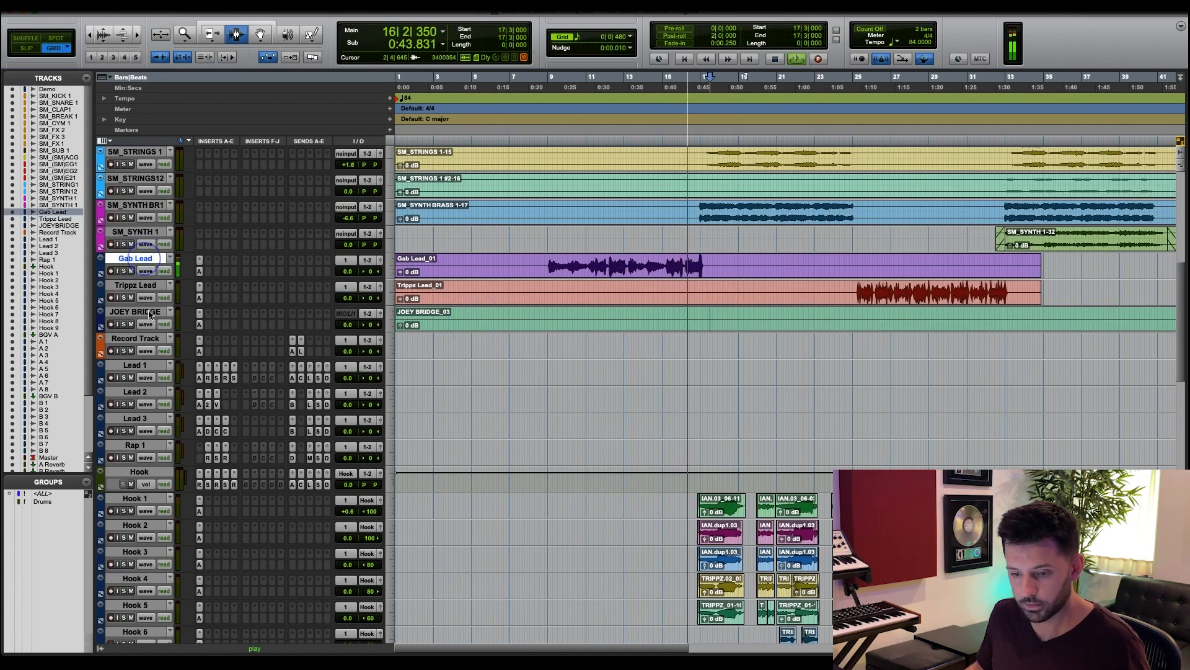
drag(696, 504, 872, 612)
scroll(821, 502, down, 3)
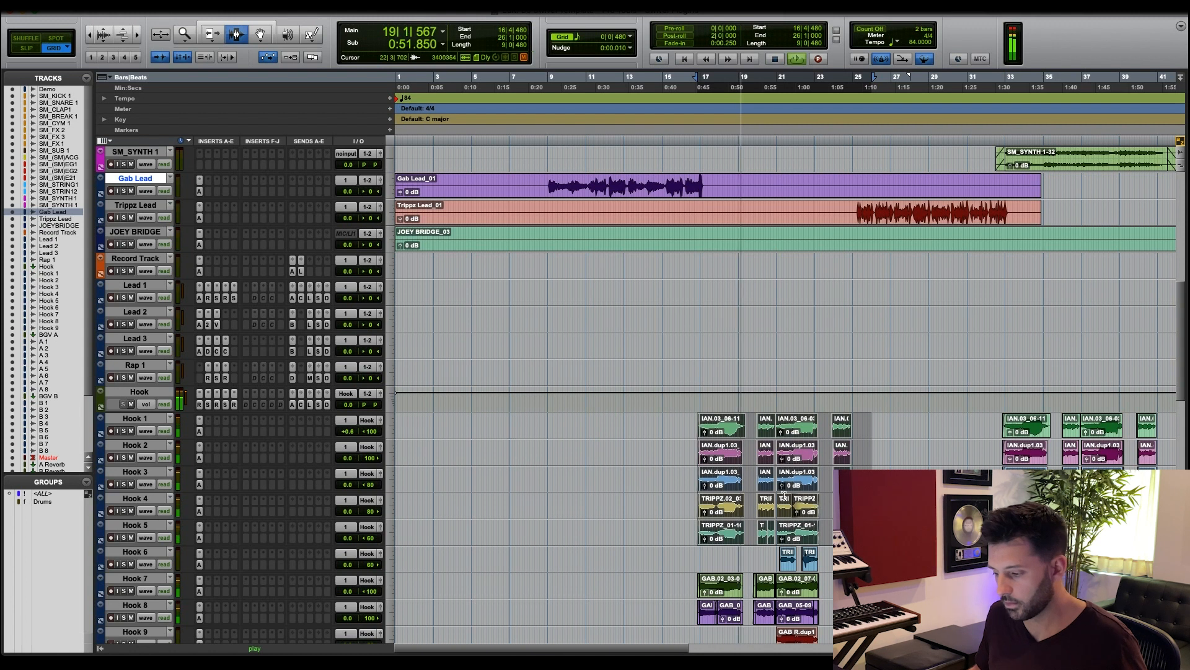
key(space)
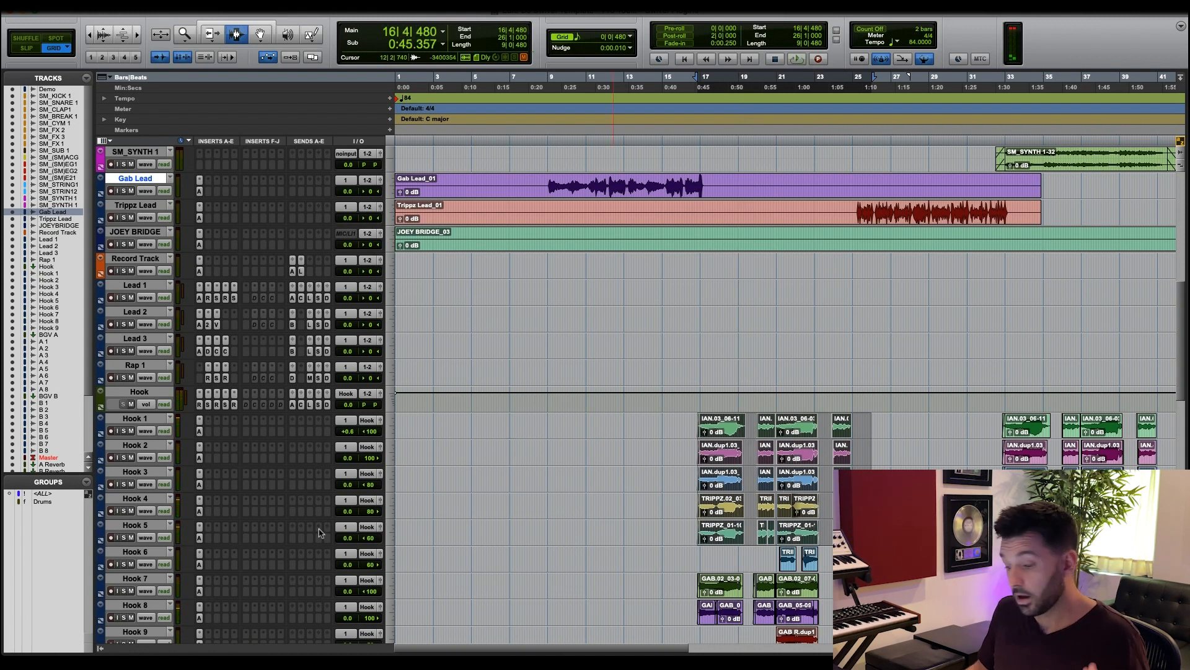
Inspect the plug-ins inserted on the Hook bus track, including its SSLChannel.
click(126, 419)
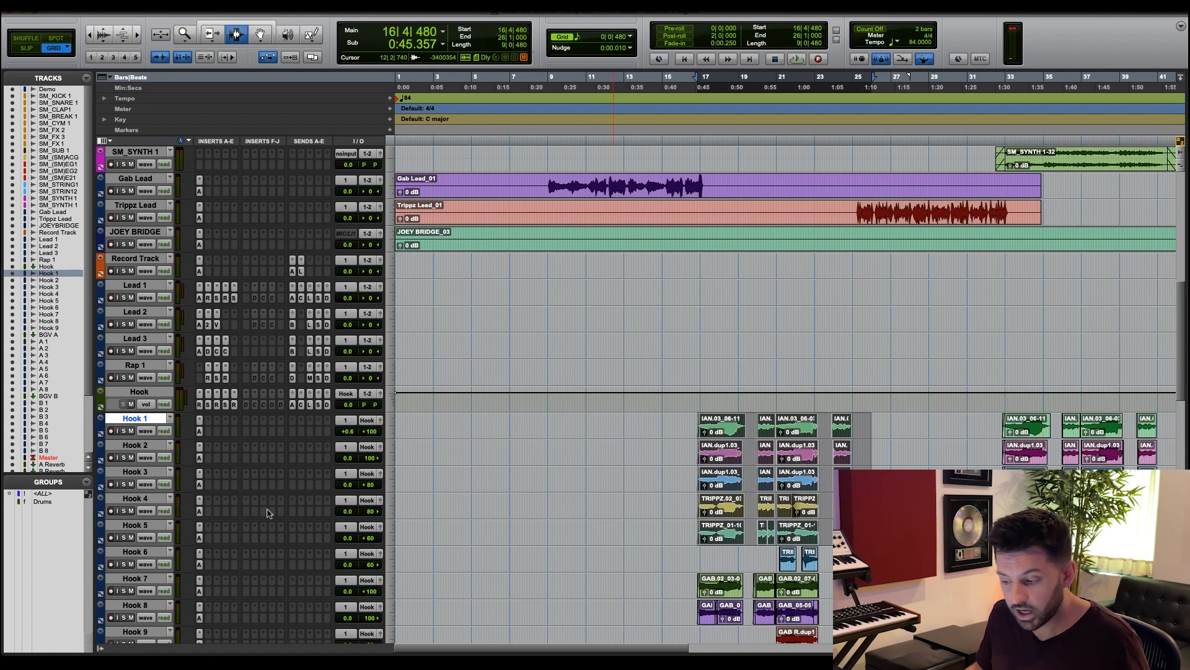
click(200, 404)
click(209, 404)
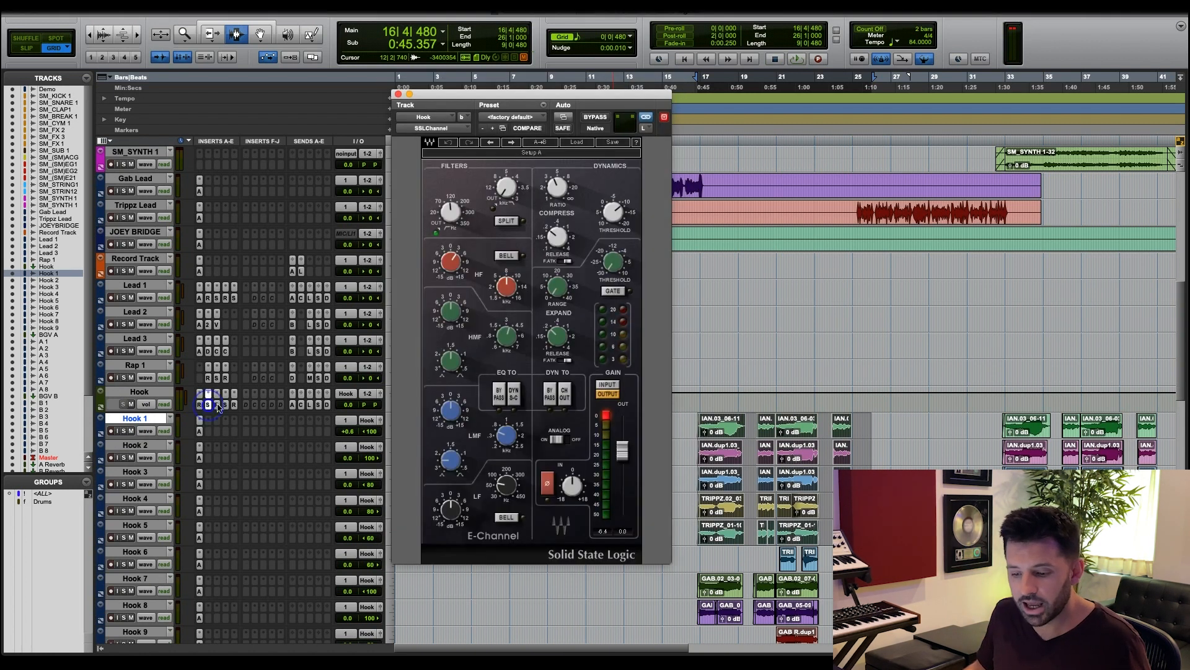
click(217, 404)
click(225, 404)
click(225, 404)
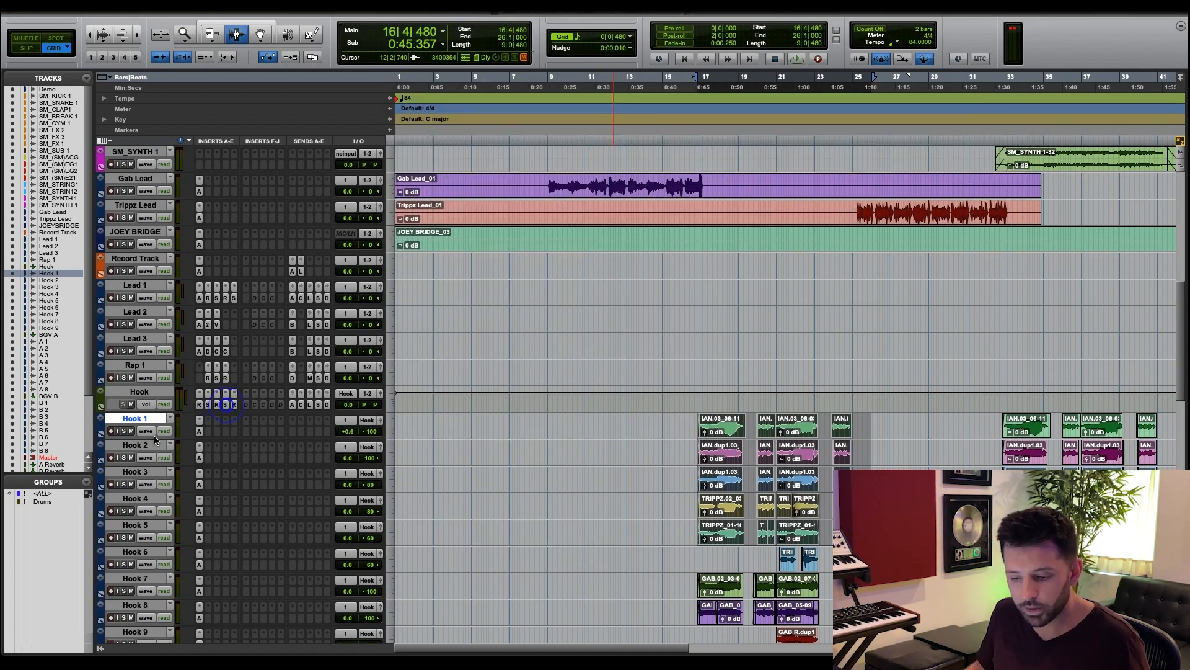
Solo Hook 1 through Hook 5 and audition the processed hook vocals from 16|4|480.
shift+click(146, 526)
alt+shift+click(124, 537)
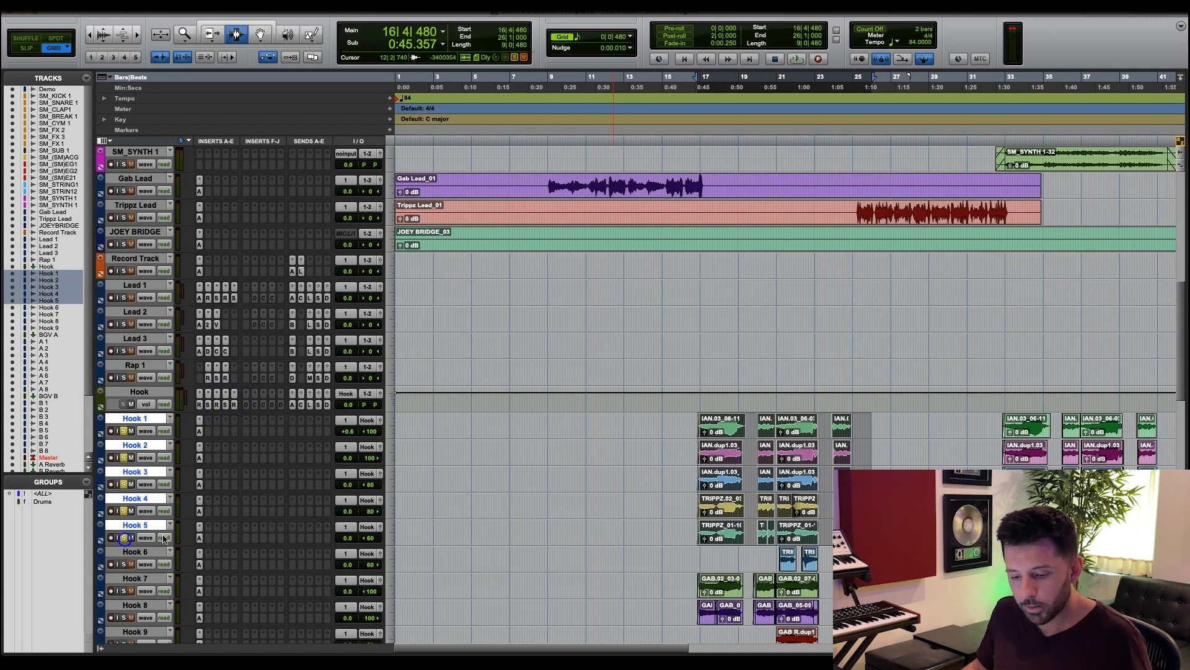
click(698, 426)
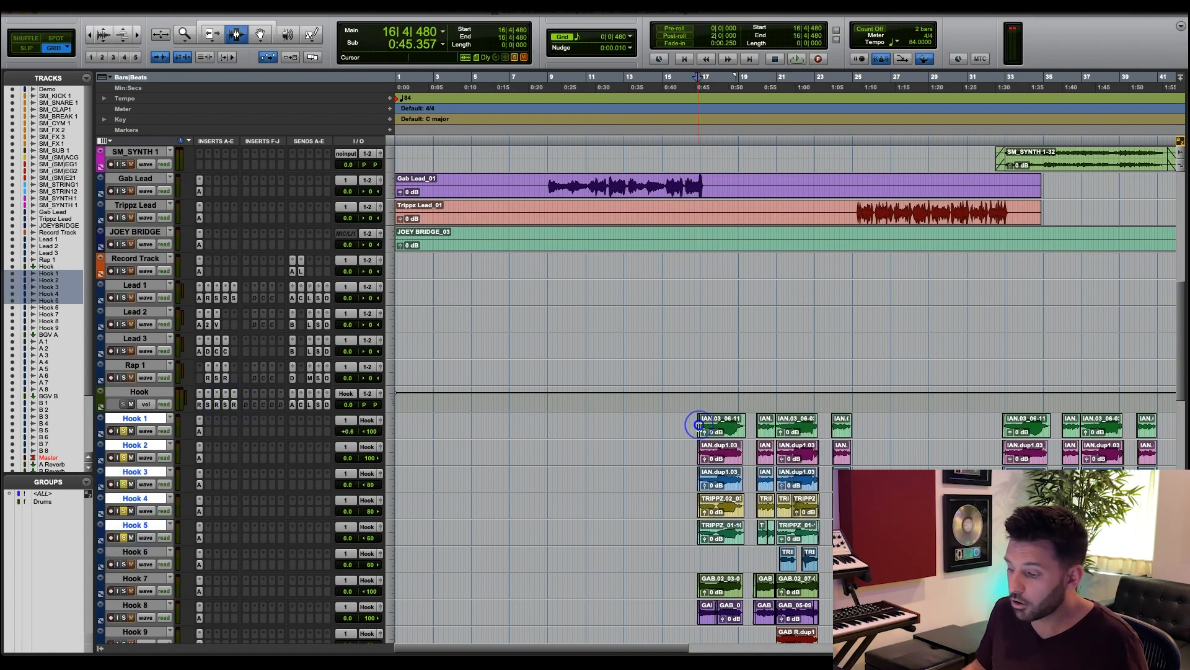
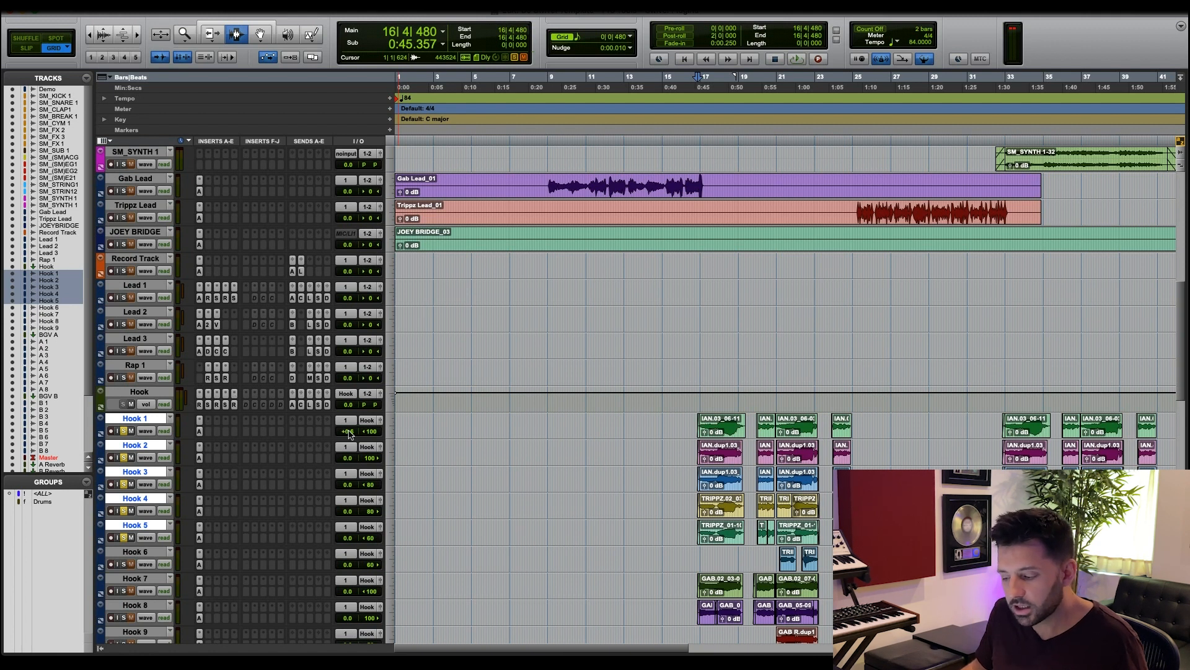
key(space)
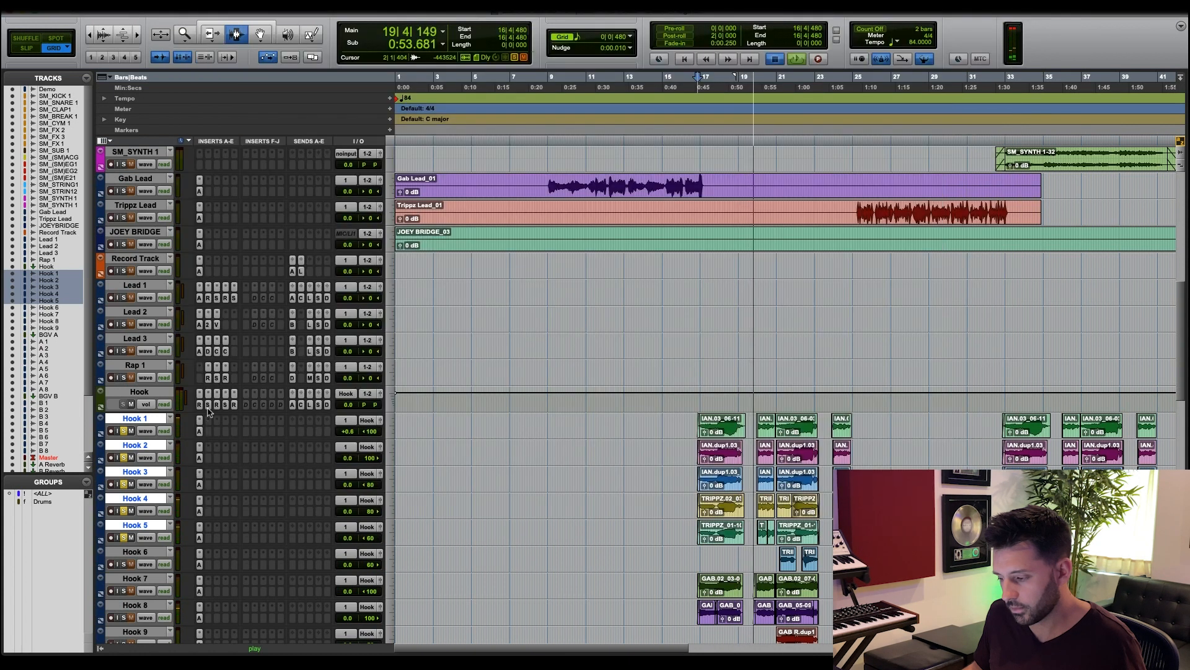
key(space)
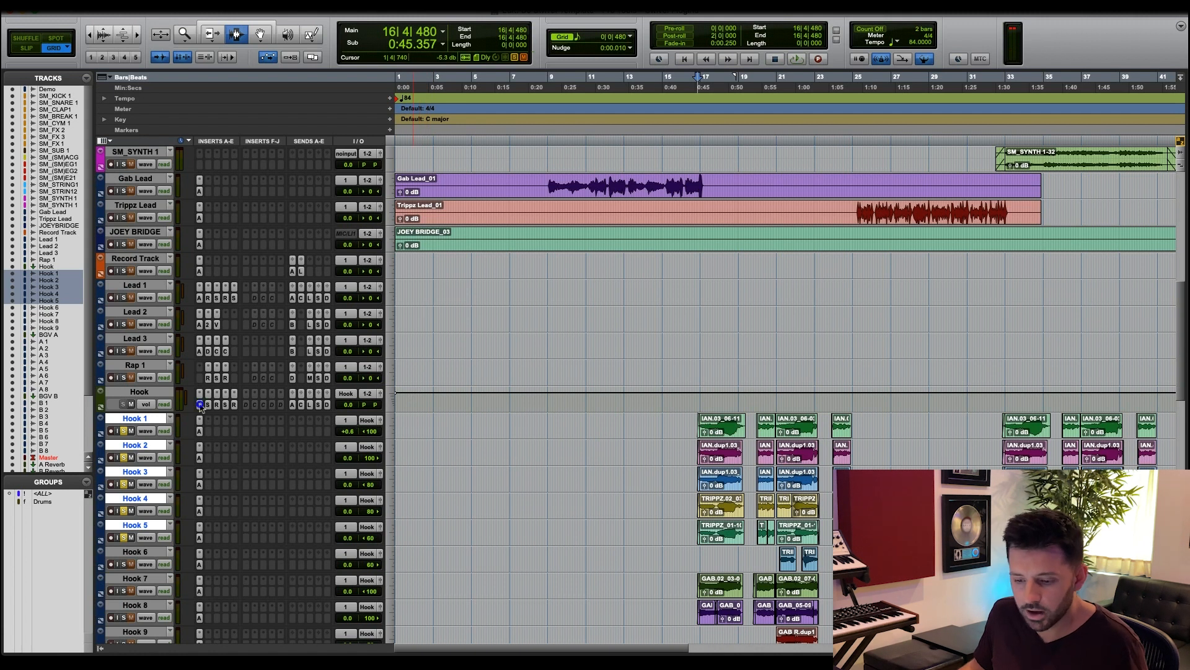
Audition the soloed hooks with the Hook bus track's inserts and sends bypassed, restoring the processing and clearing all solos.
click(292, 406)
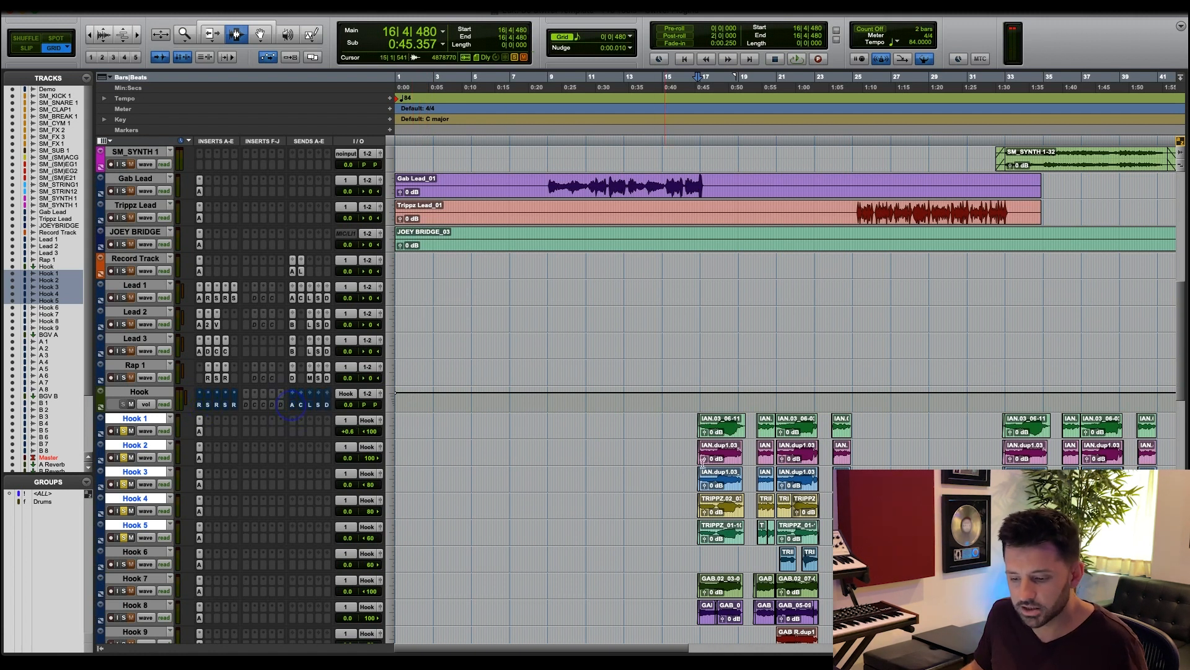
click(697, 433)
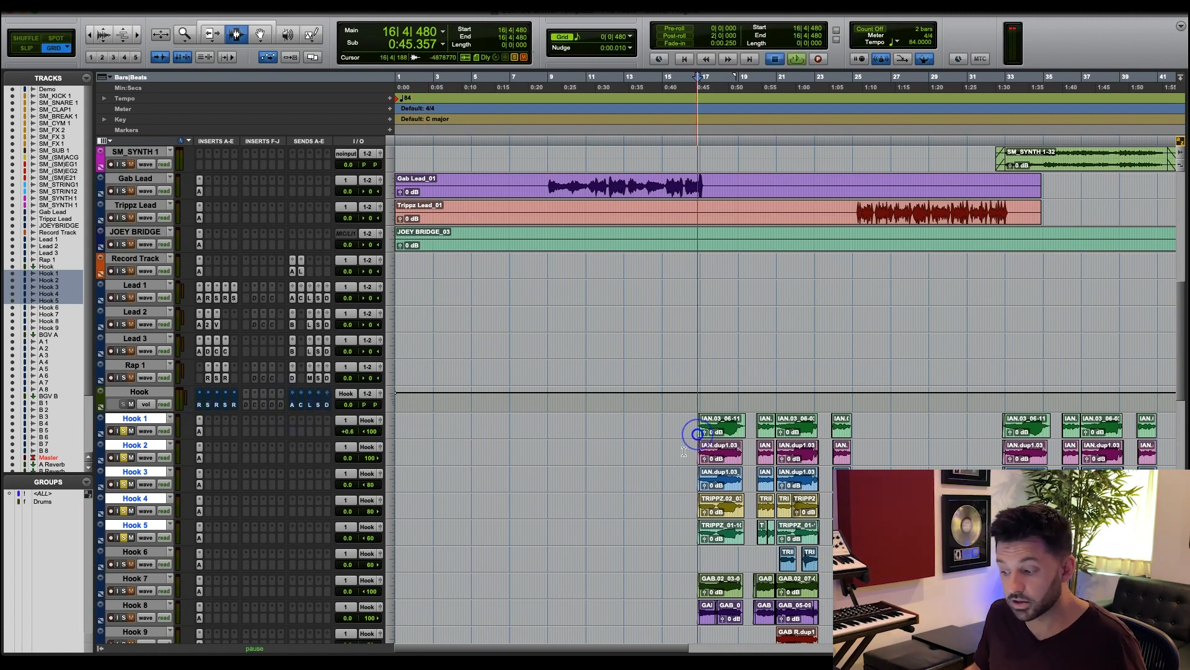
key(space)
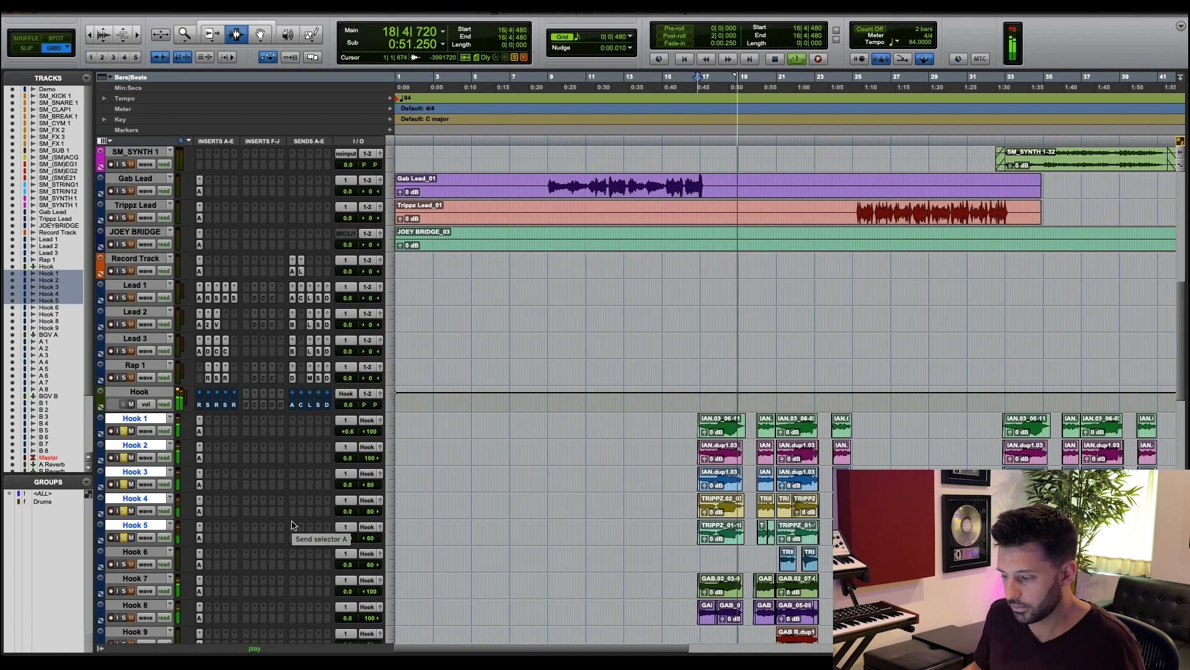
key(space)
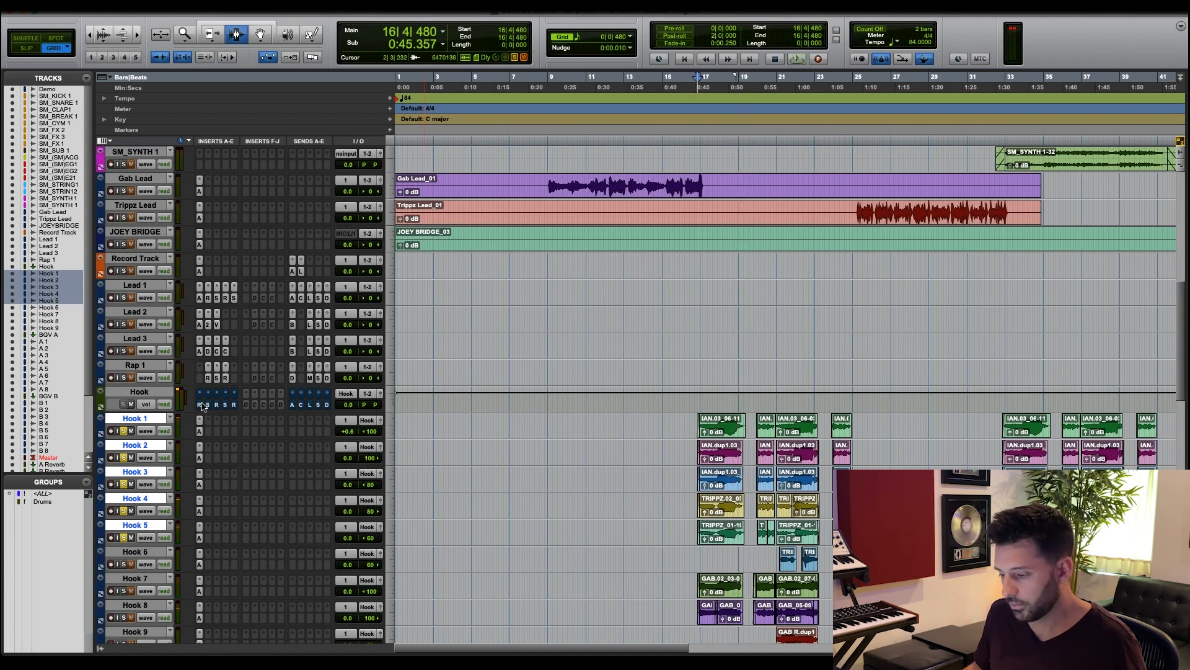
click(294, 406)
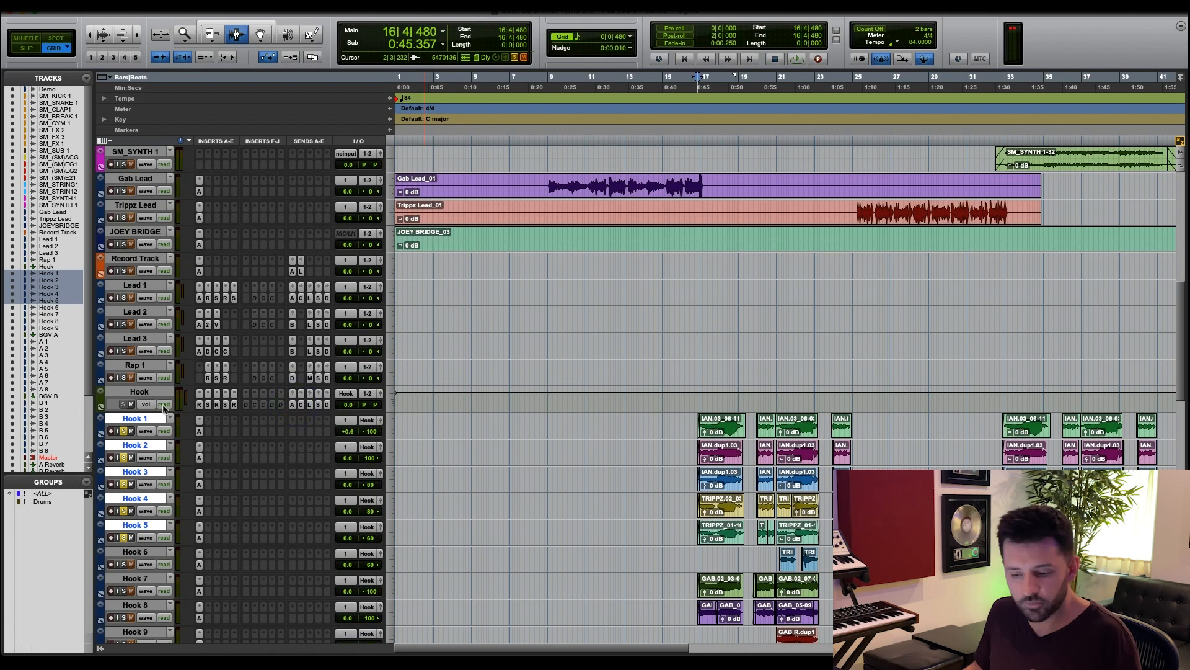
click(149, 395)
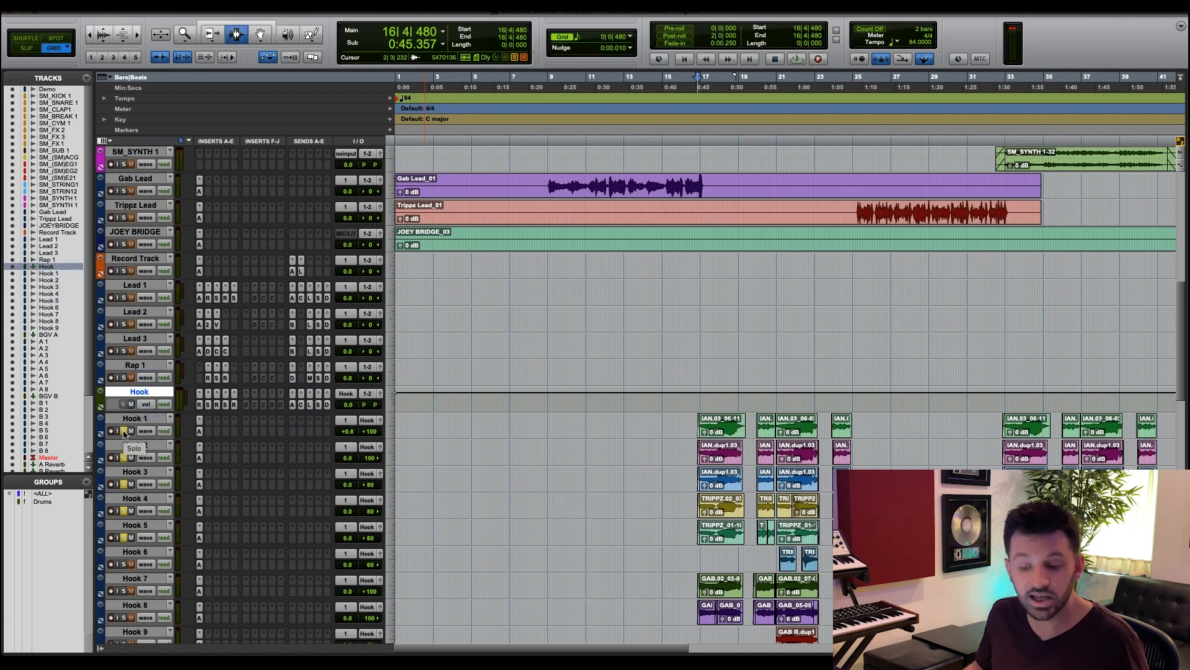
alt+click(123, 431)
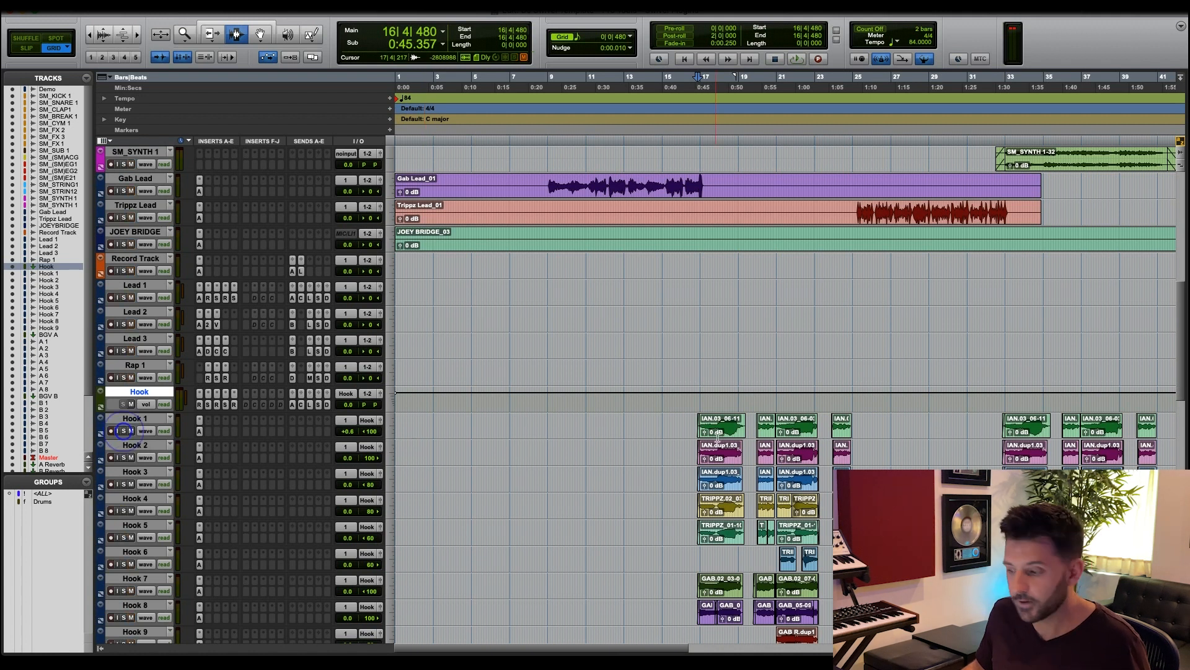
Review the vocal passages on the Gab Lead, Trippz Lead and JOEY BRIDGE tracks by selecting each one.
scroll(775, 408, up, 5)
drag(494, 320, 1001, 372)
key(r)
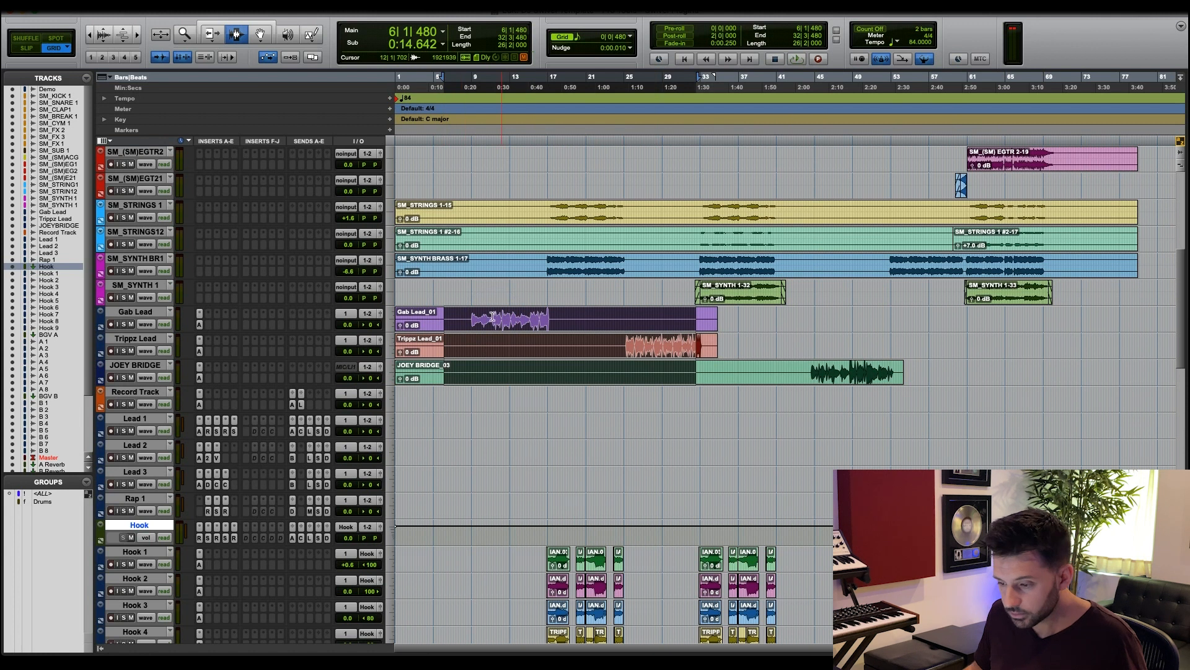
double_click(493, 317)
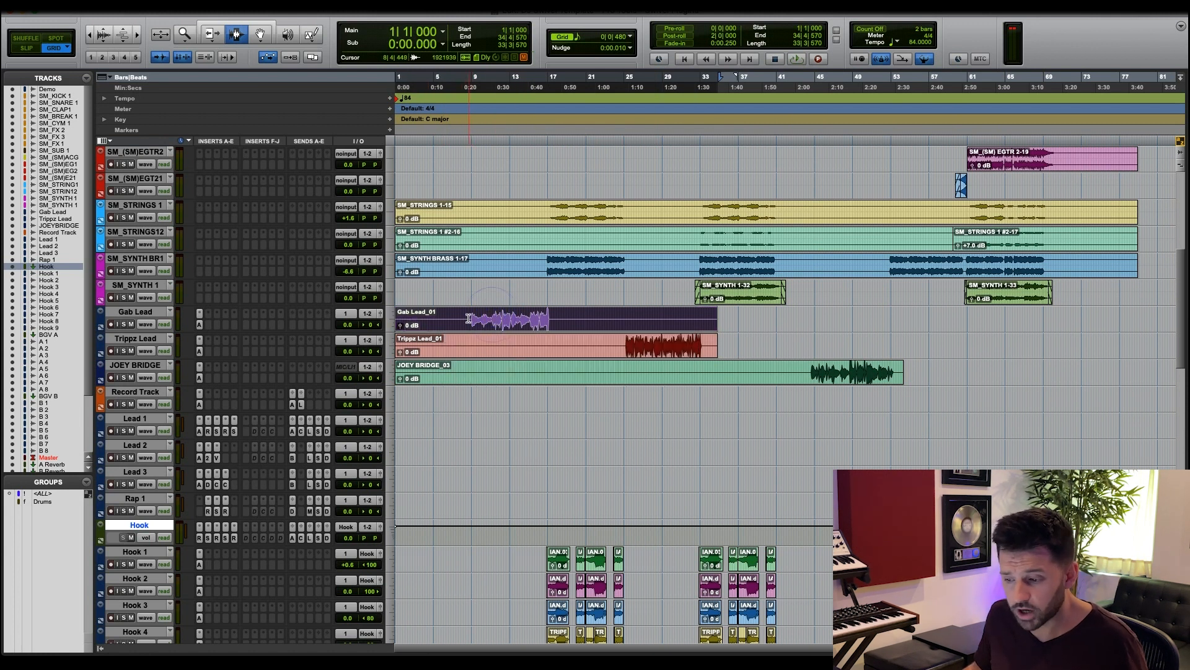
drag(468, 318, 552, 320)
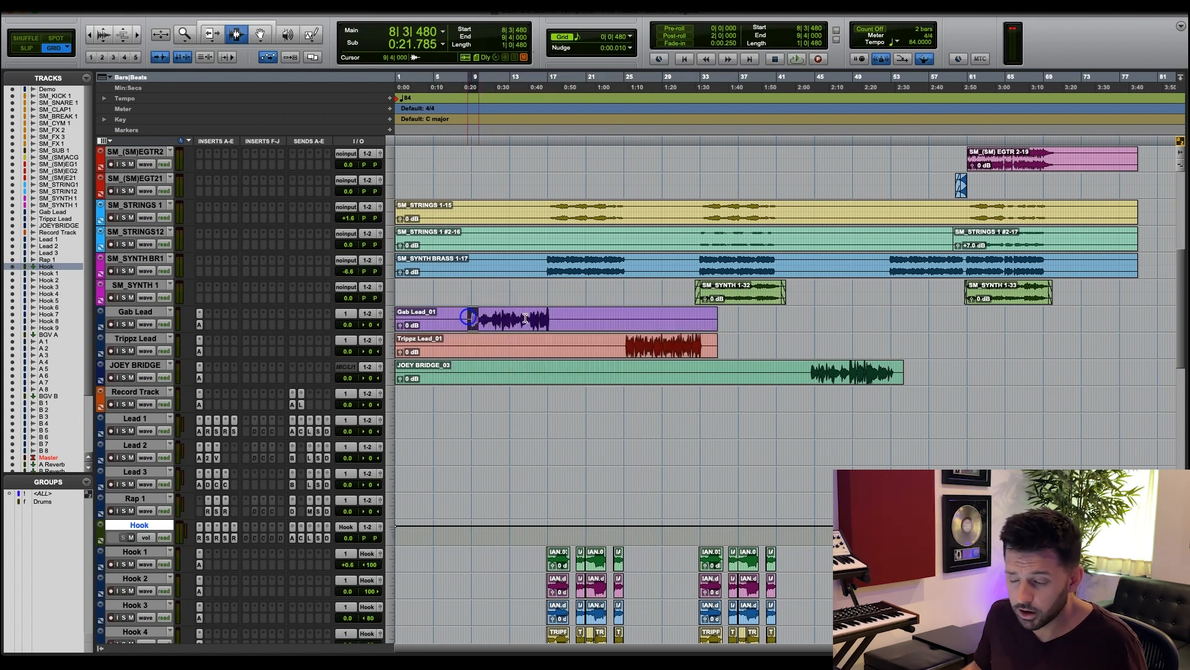
double_click(627, 346)
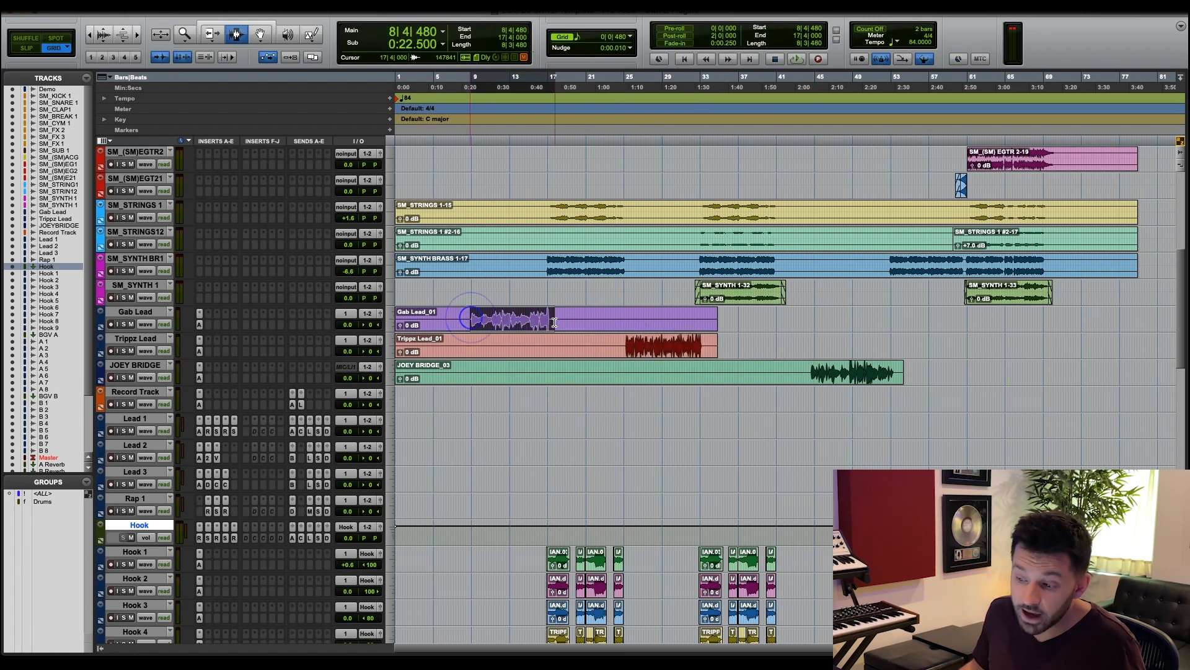
drag(623, 347, 703, 352)
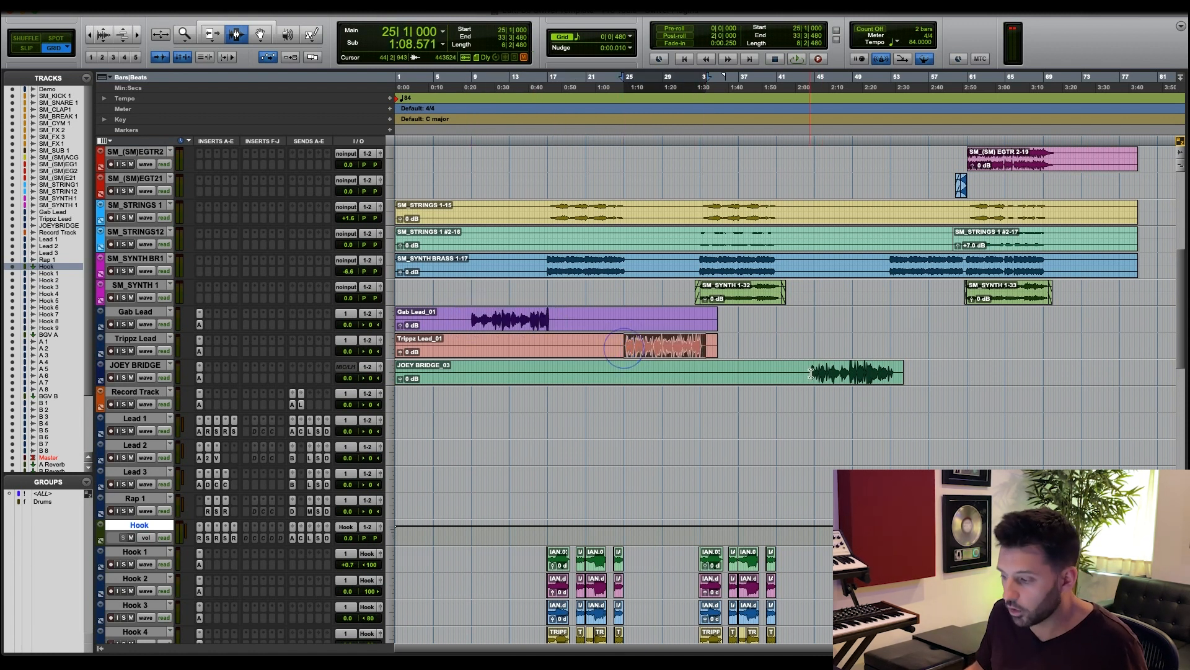
drag(810, 372, 894, 373)
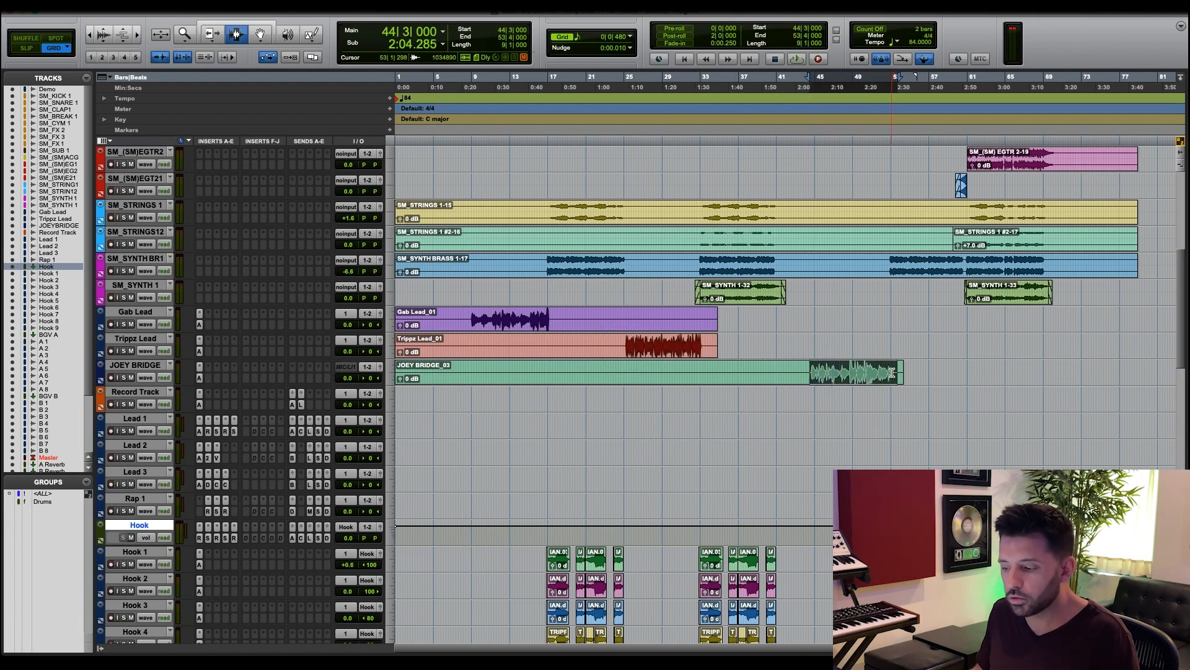
drag(895, 372, 585, 374)
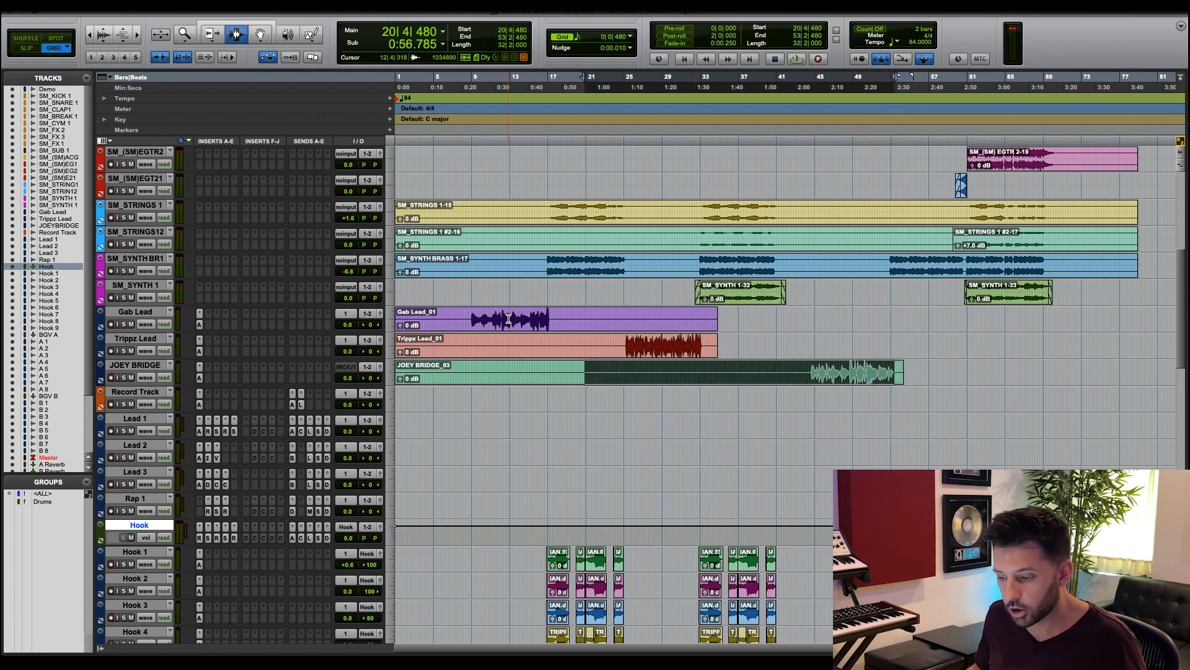
Copy the first insert from Gab Lead to Lead 1 and from Trippz Lead to Rap 1.
double_click(508, 318)
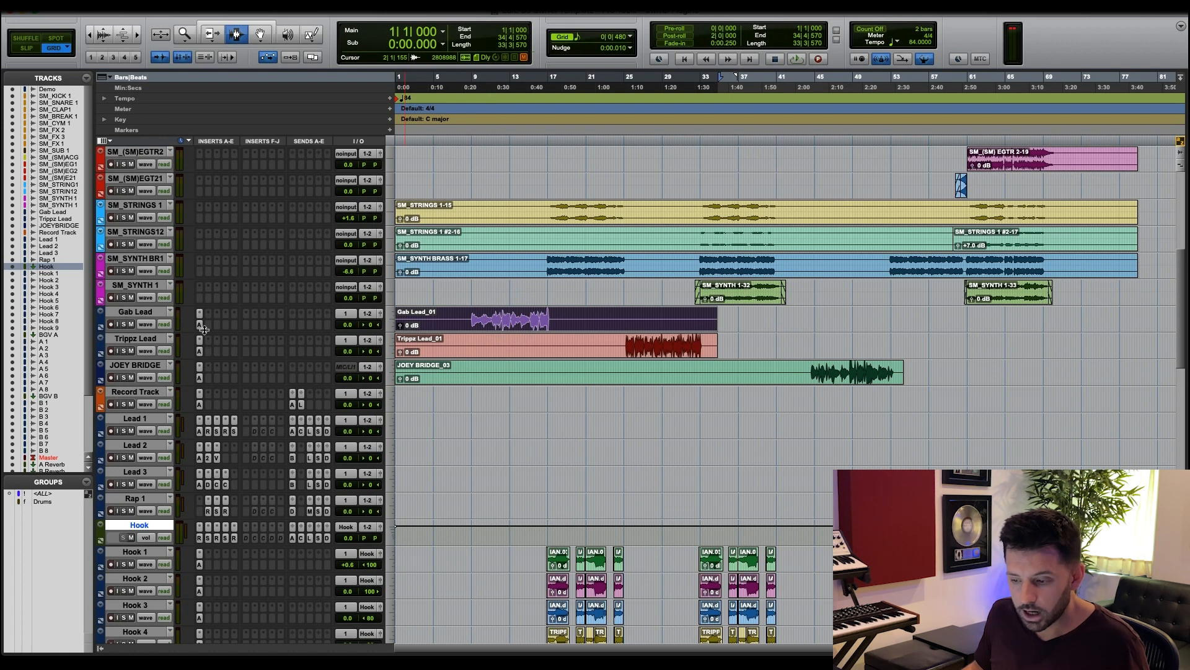
drag(200, 324, 200, 434)
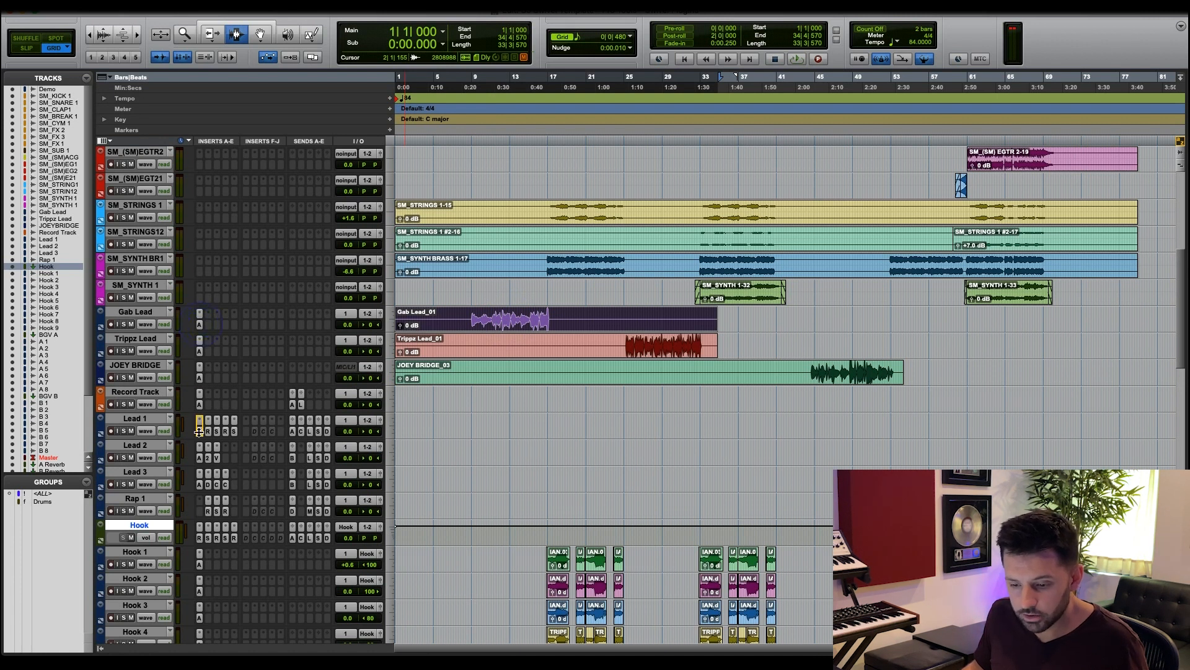
drag(200, 352, 200, 511)
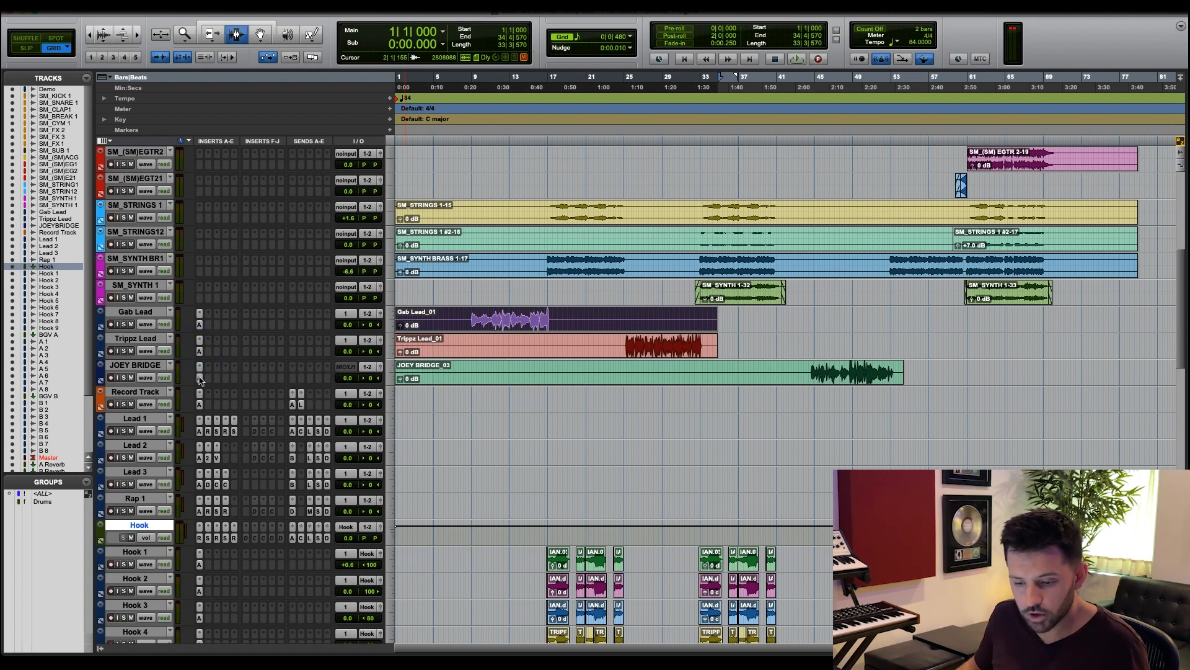
Copy the first insert from JOEY BRIDGE to the Lead 3 track.
drag(200, 378, 200, 485)
click(148, 447)
right_click(148, 446)
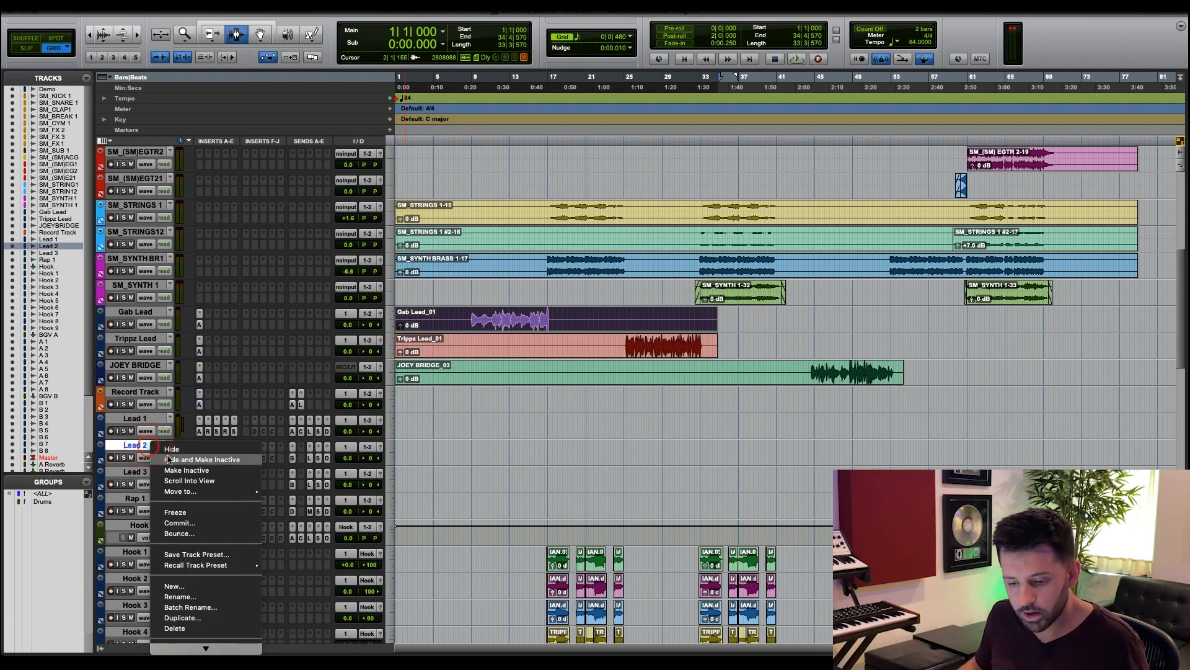
click(134, 442)
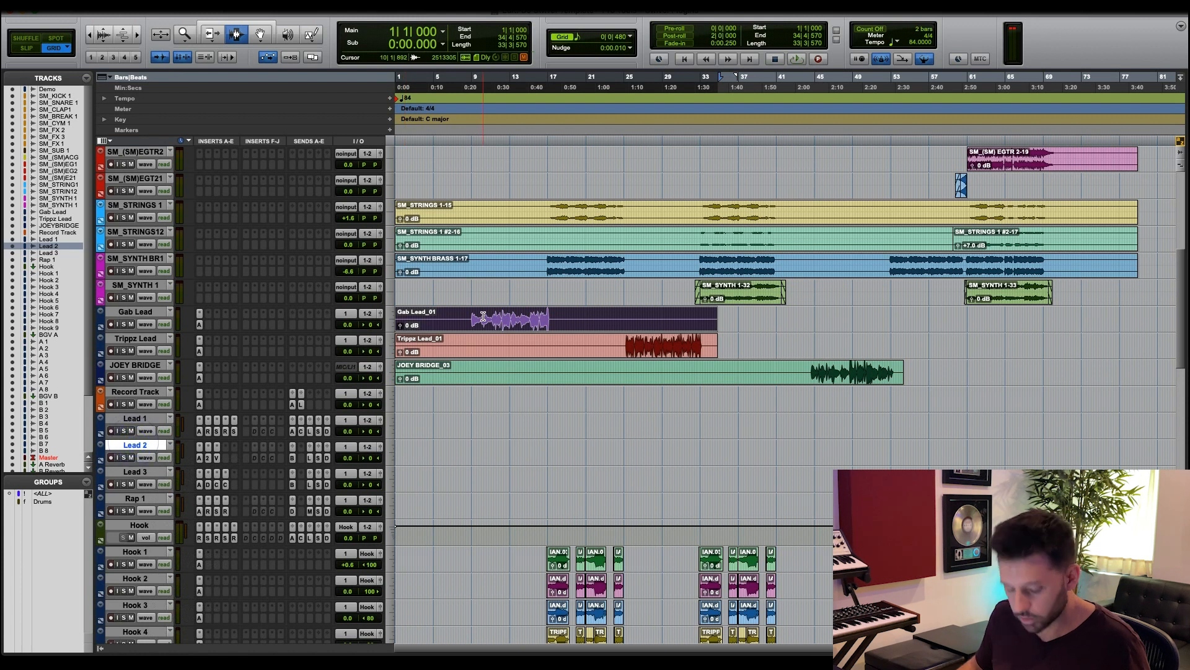
Move the Gab Lead_01 clip onto Lead 1 and the Trippz Lead_01 clip onto Rap 1, keeping their timeline positions.
key(Delete)
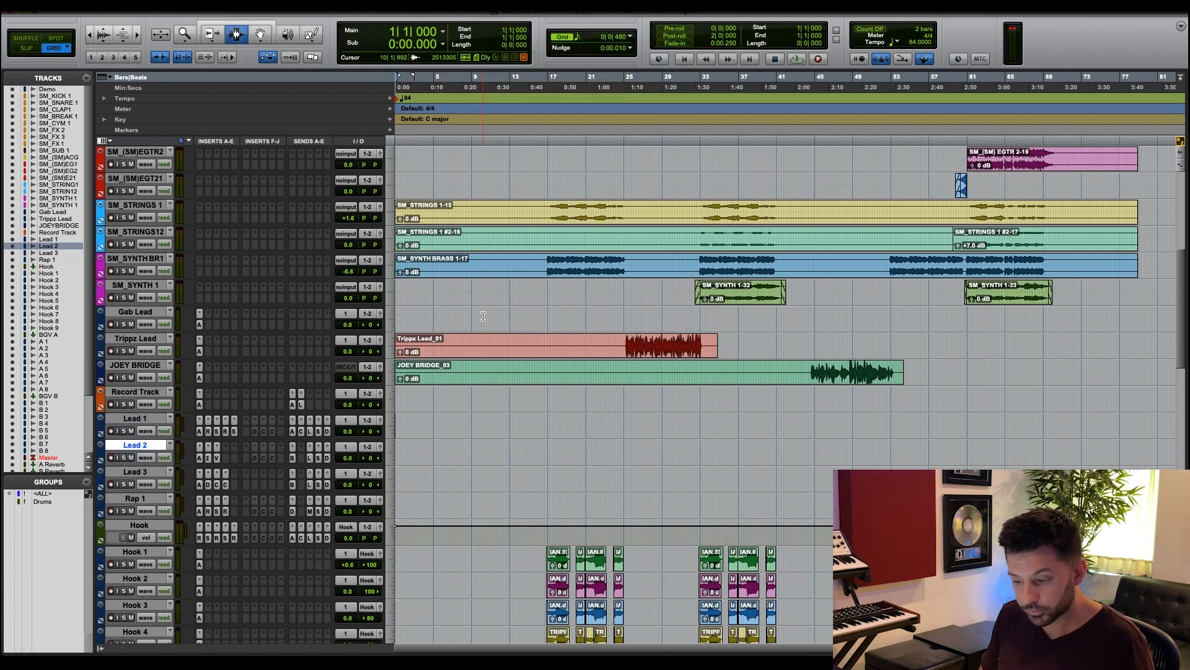
key(super+v)
click(646, 350)
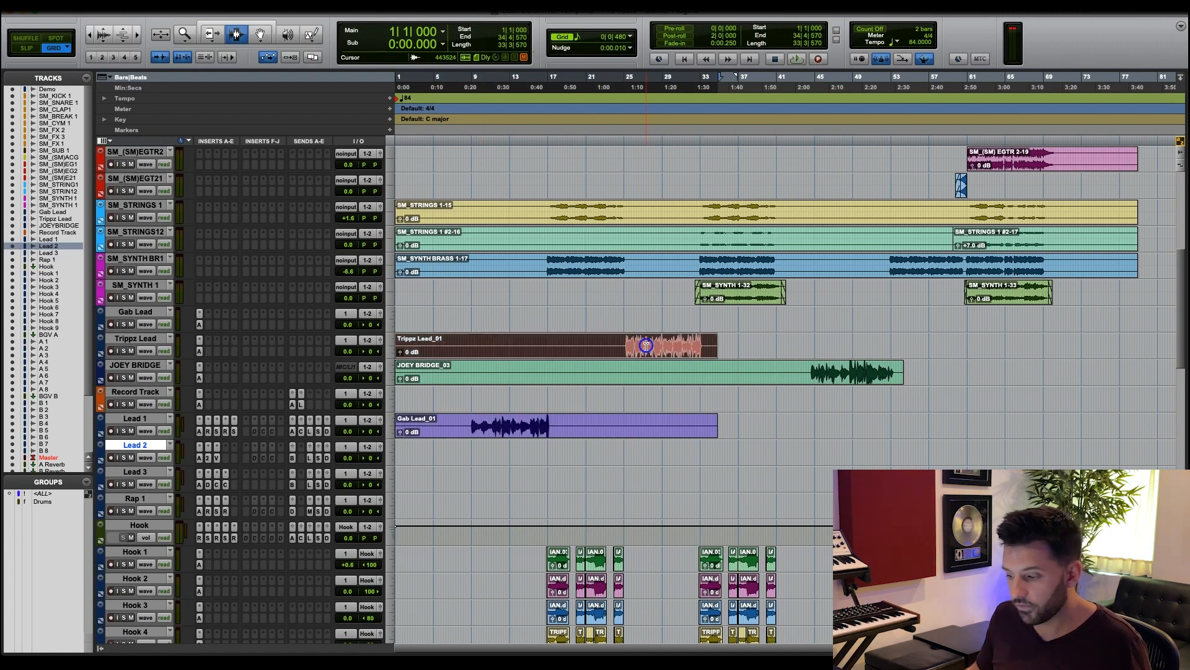
key(super+x)
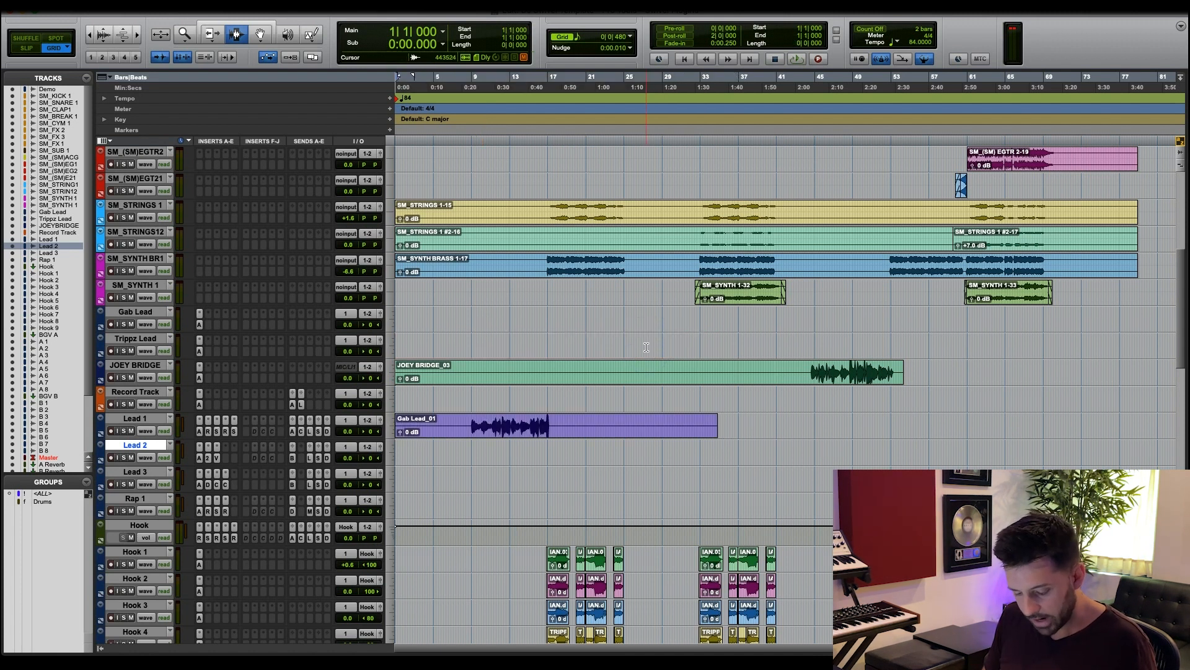
key(super+v)
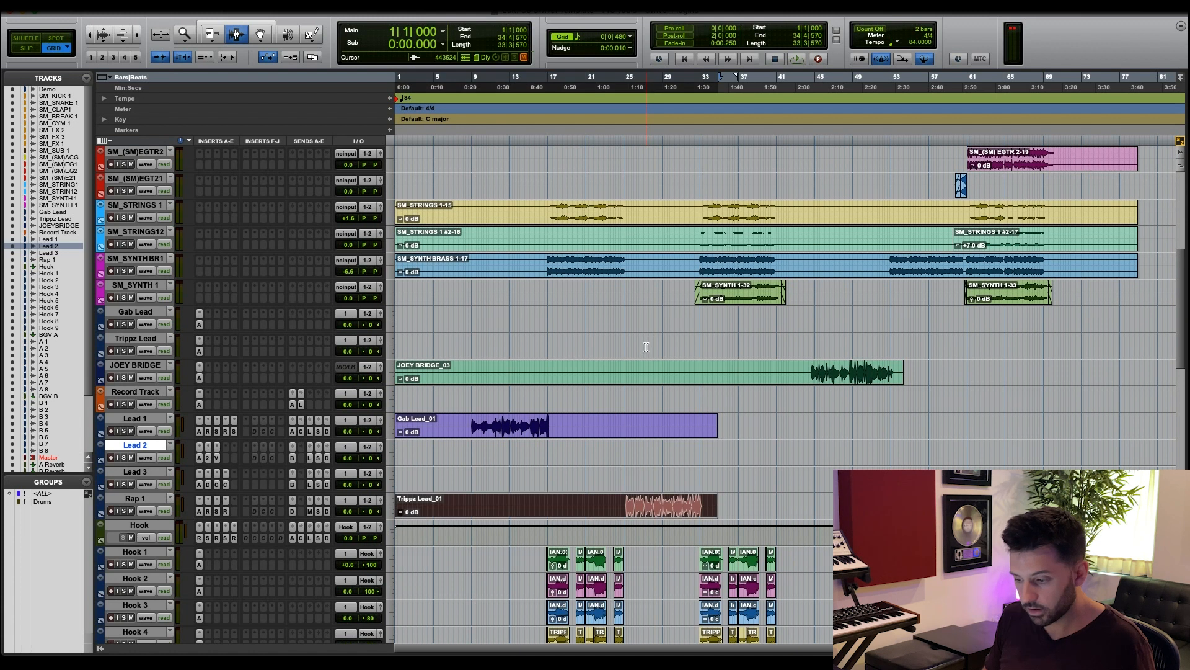
Move the JOEY BRIDGE_03 clip onto the Lead 3 track at the same timeline position.
click(782, 374)
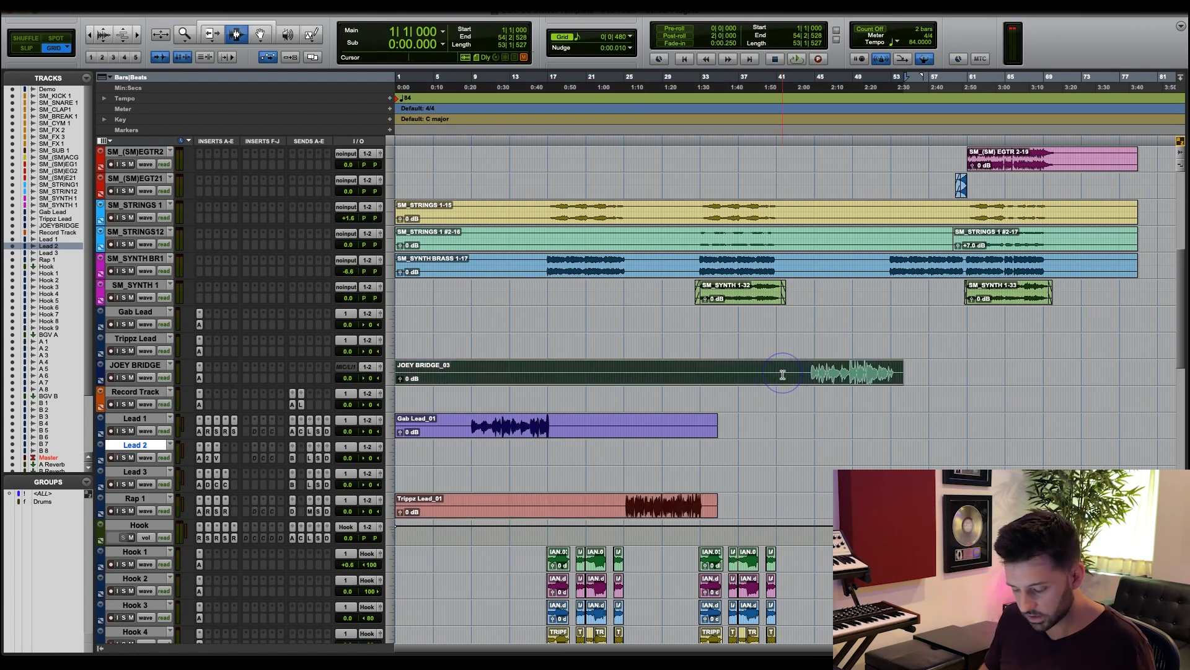
key(super+x)
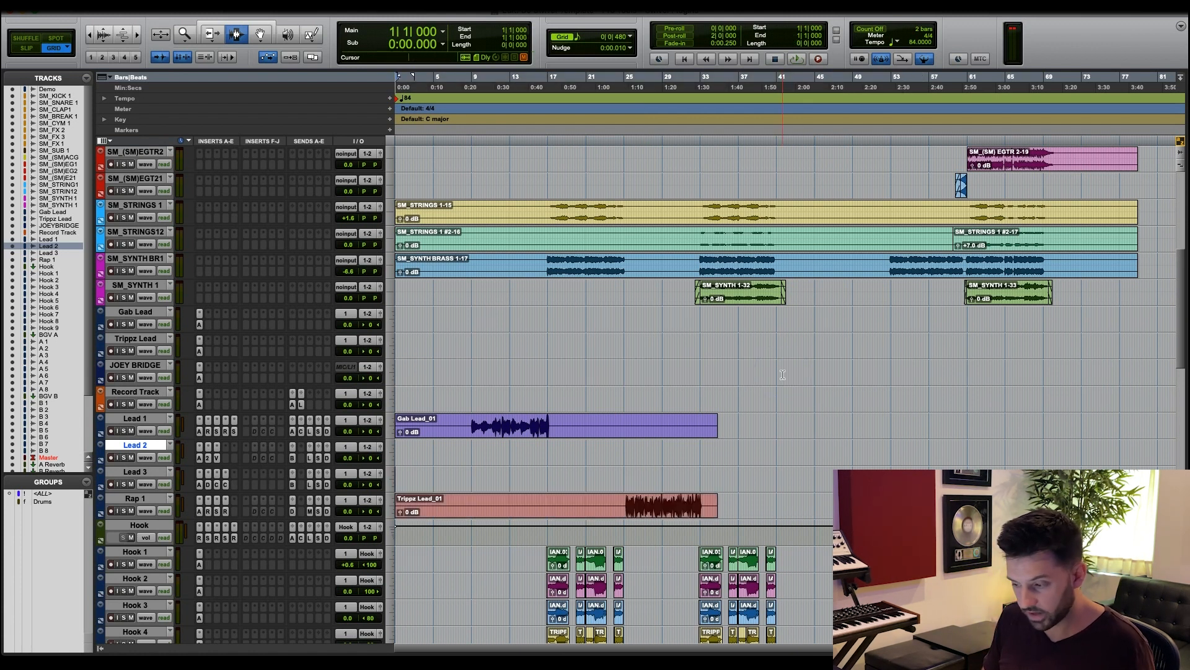
key(super+v)
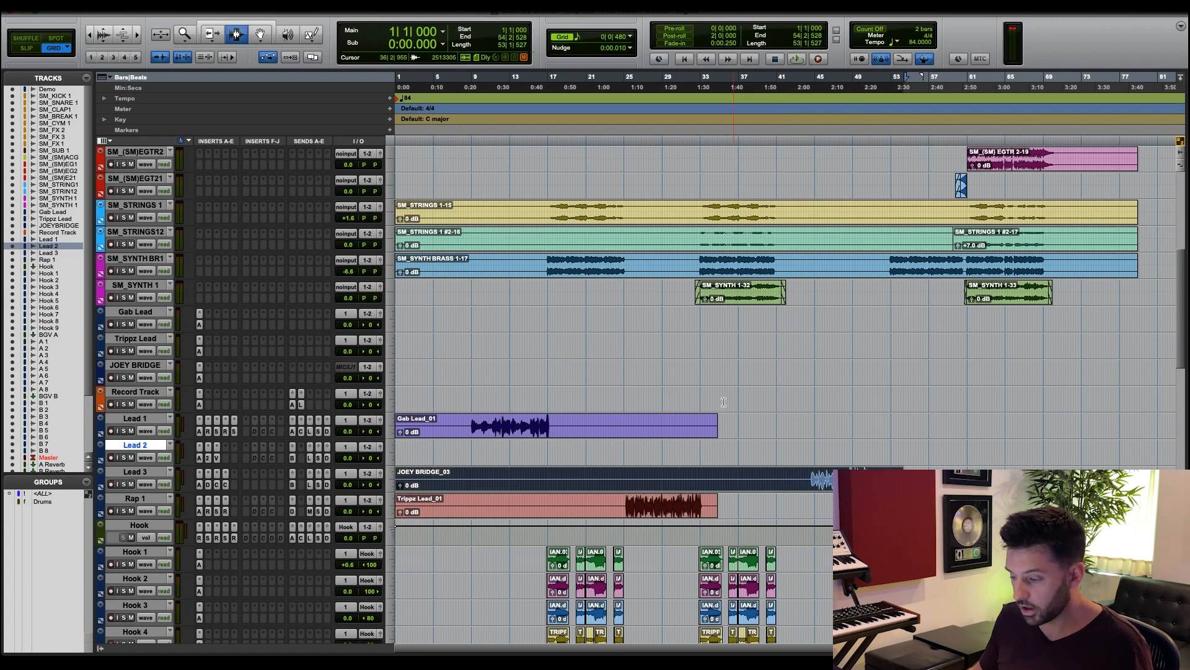
Solo Lead 1 and audition the vocal from bar 9 with all its inserts and sends bypassed.
click(470, 427)
key(super+bracketright)
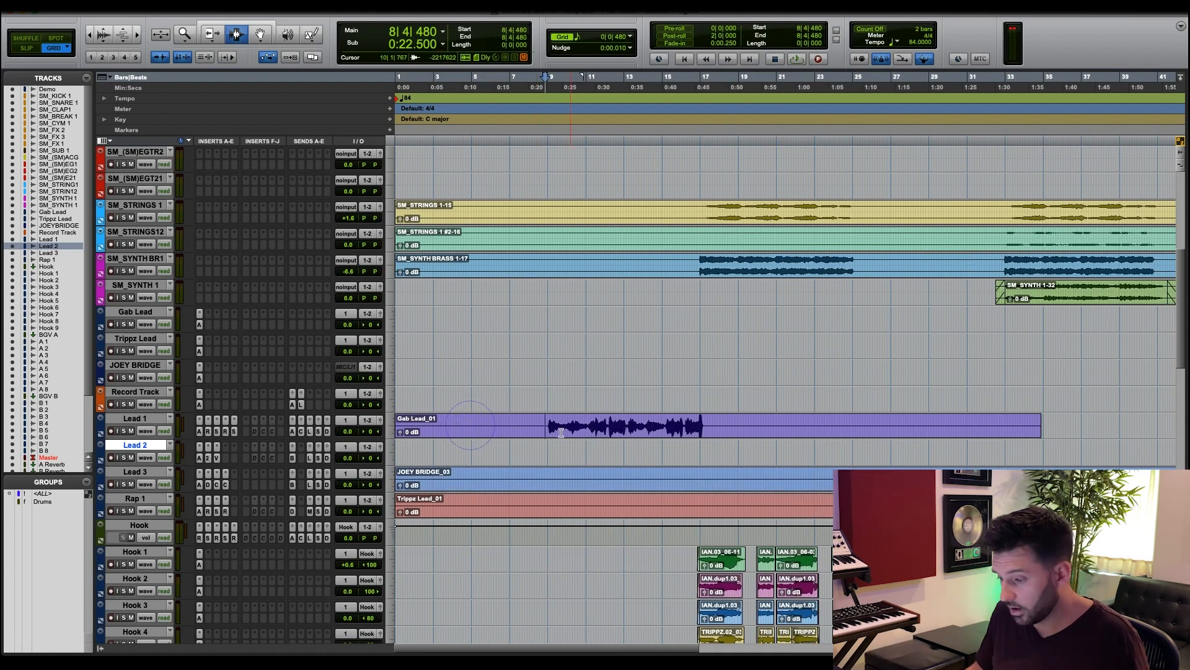
click(547, 427)
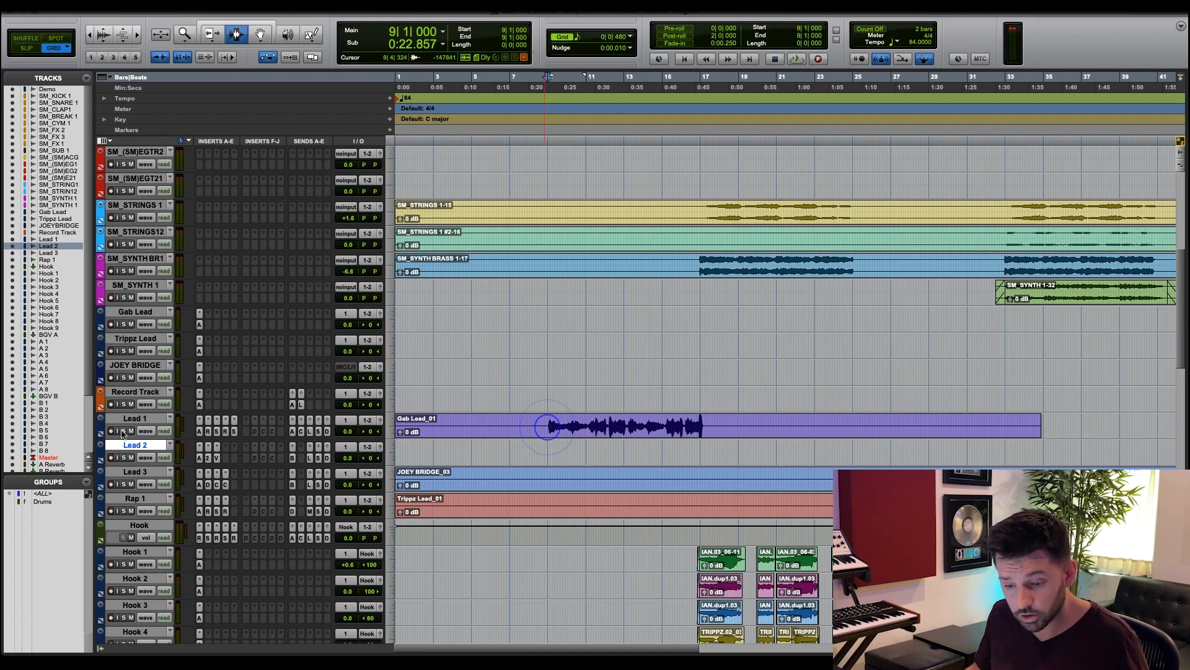
drag(200, 432, 282, 432)
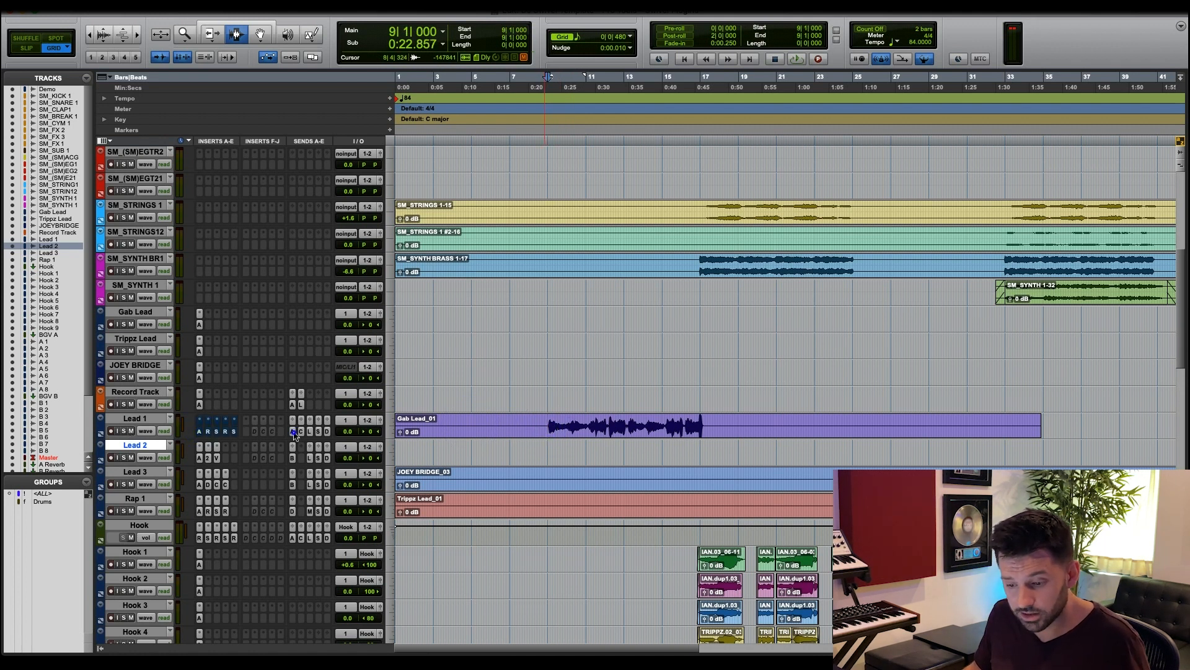
shift+super+click(294, 433)
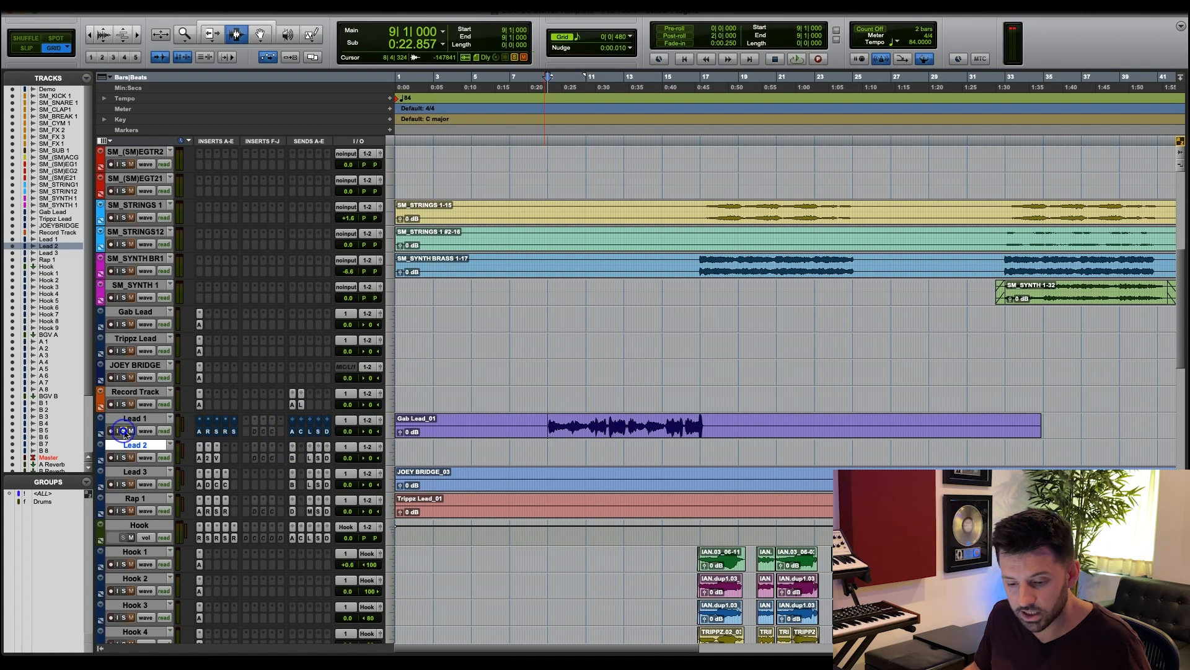
click(124, 430)
key(space)
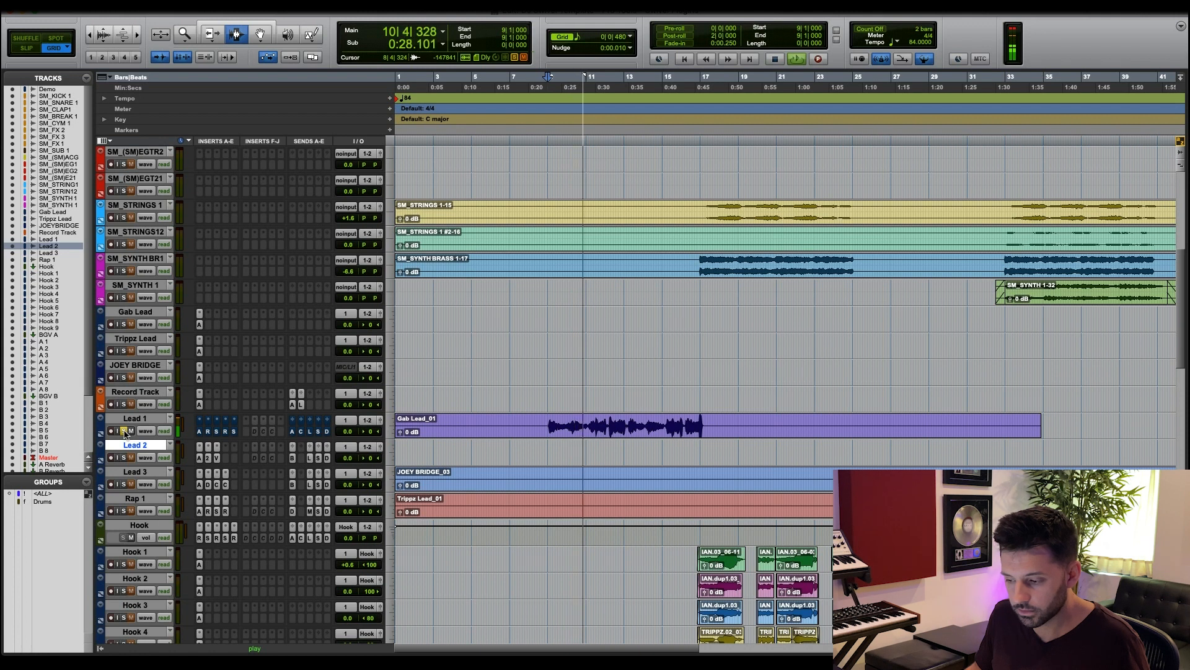
key(space)
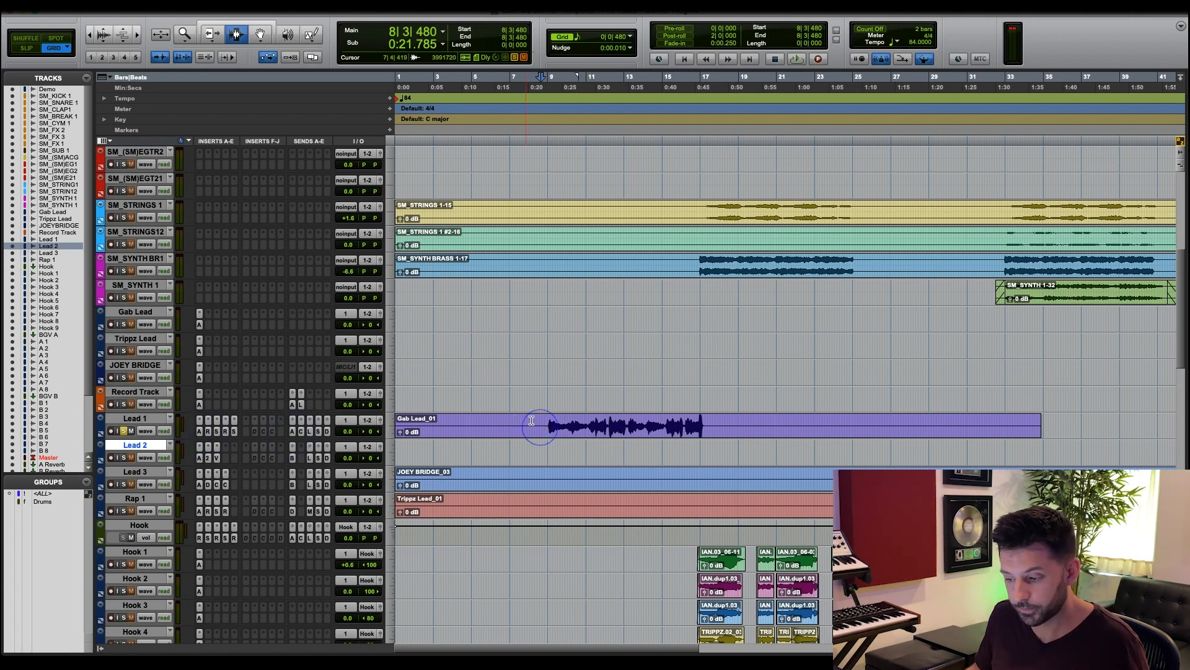
Audition Lead 1 with its inserts and sends restored, first soloed and again within the full mix.
key(space)
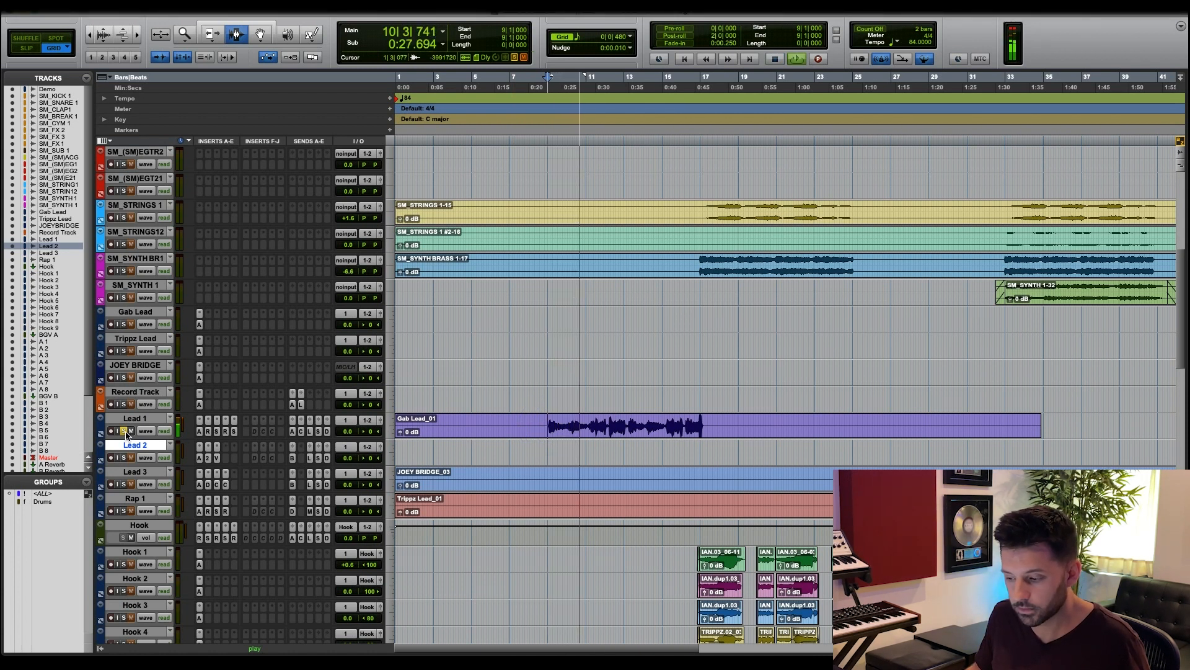
key(space)
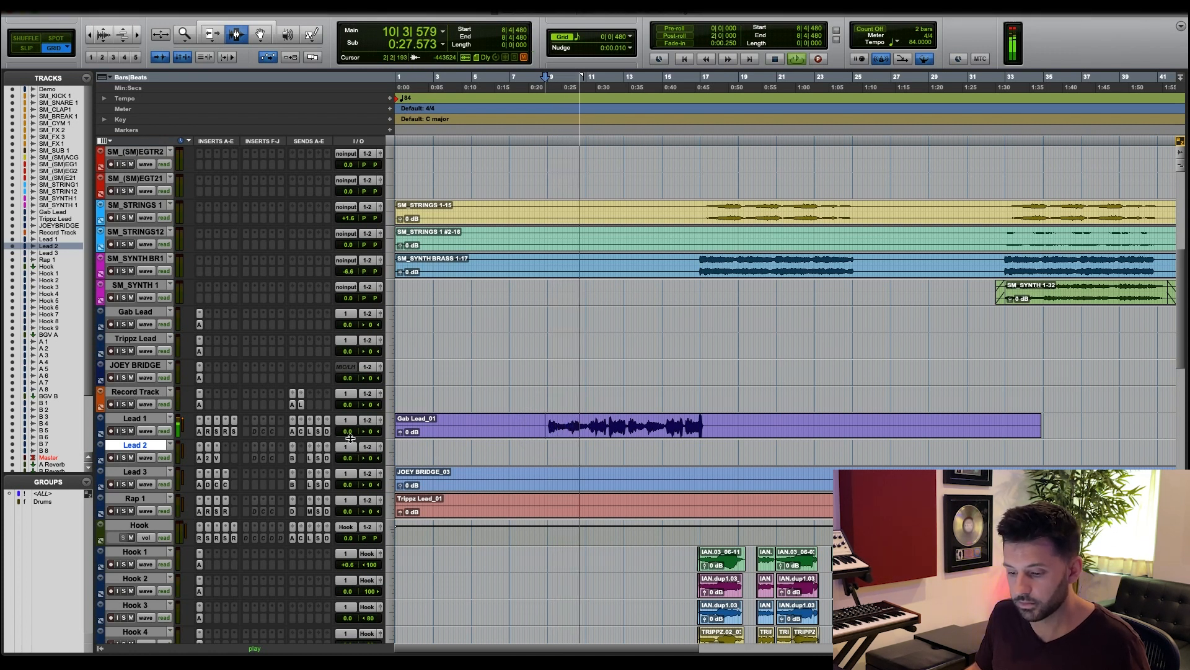
key(space)
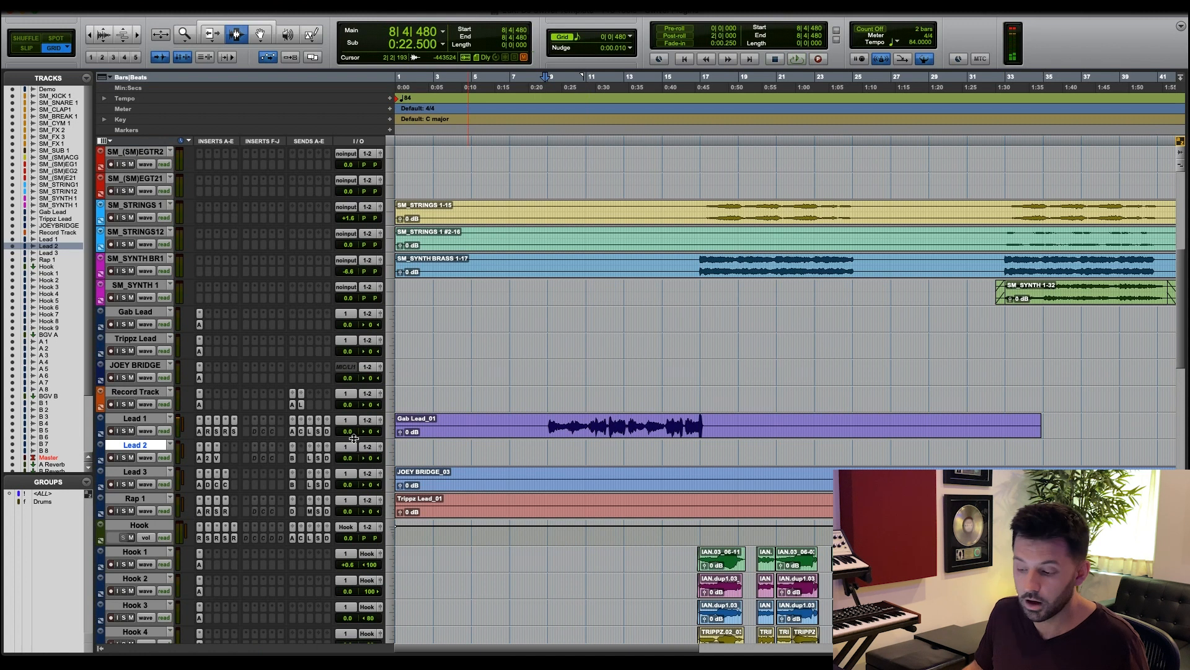
Move the Gab Lead_01 clip down from Lead 1 to the Lead 2 track.
double_click(477, 422)
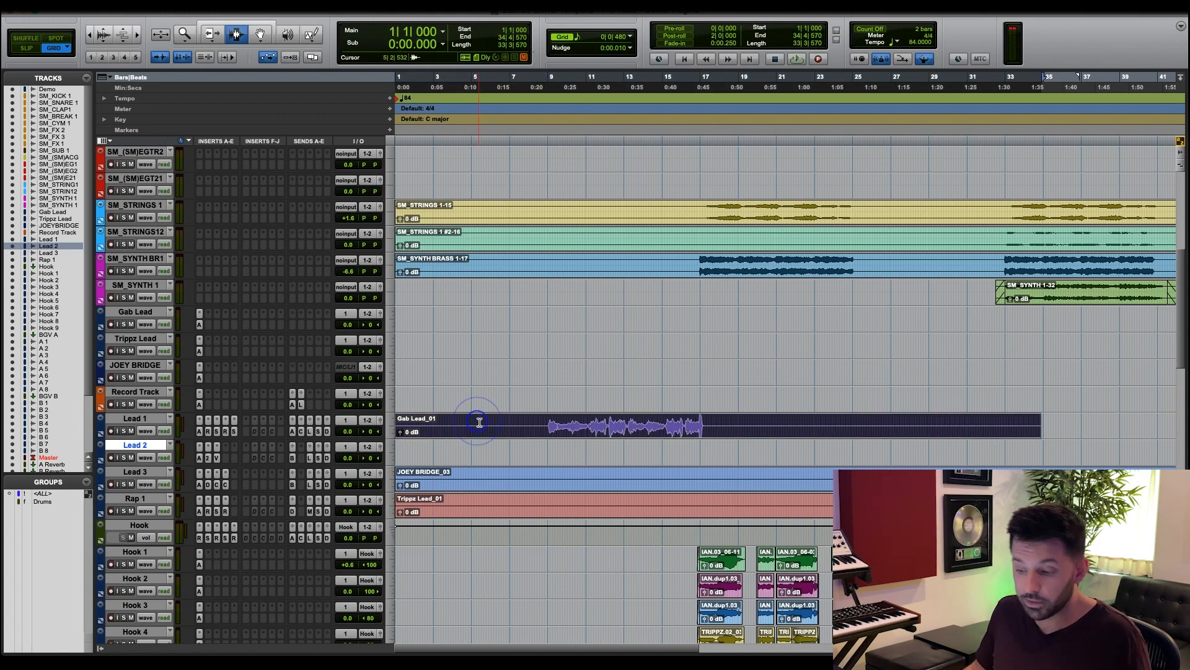
key(x)
key(semicolon)
key(v)
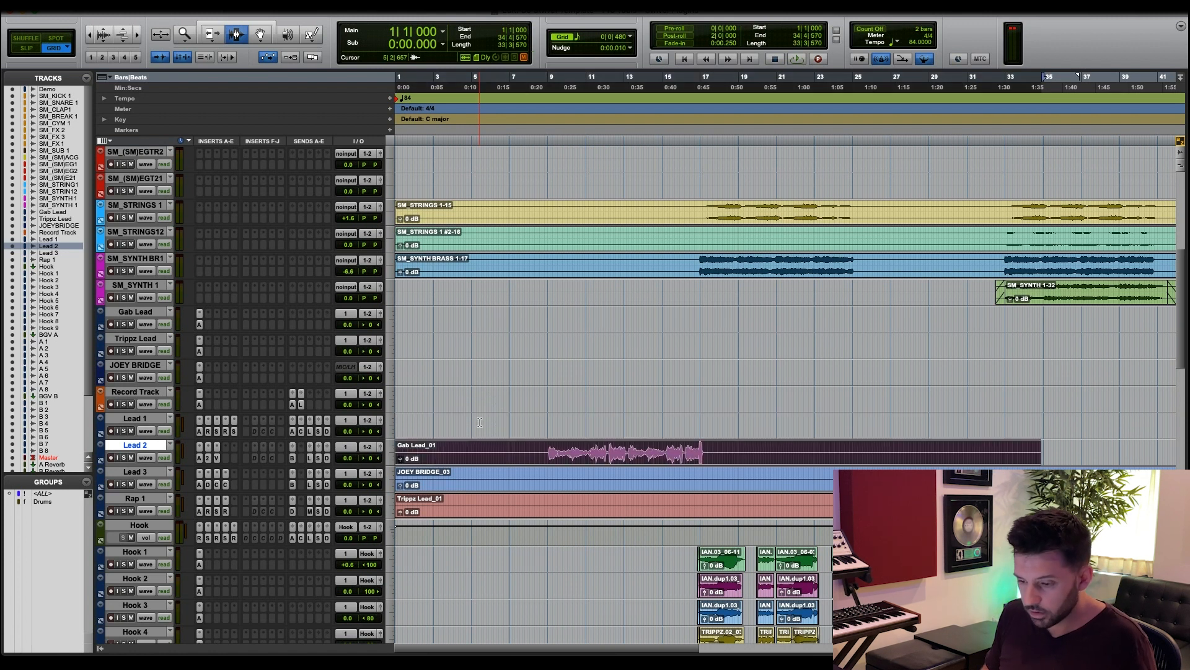
Lower the B Reverb send level on Lead 2 and audition the vocal in the mix from 8|3|000.
click(545, 452)
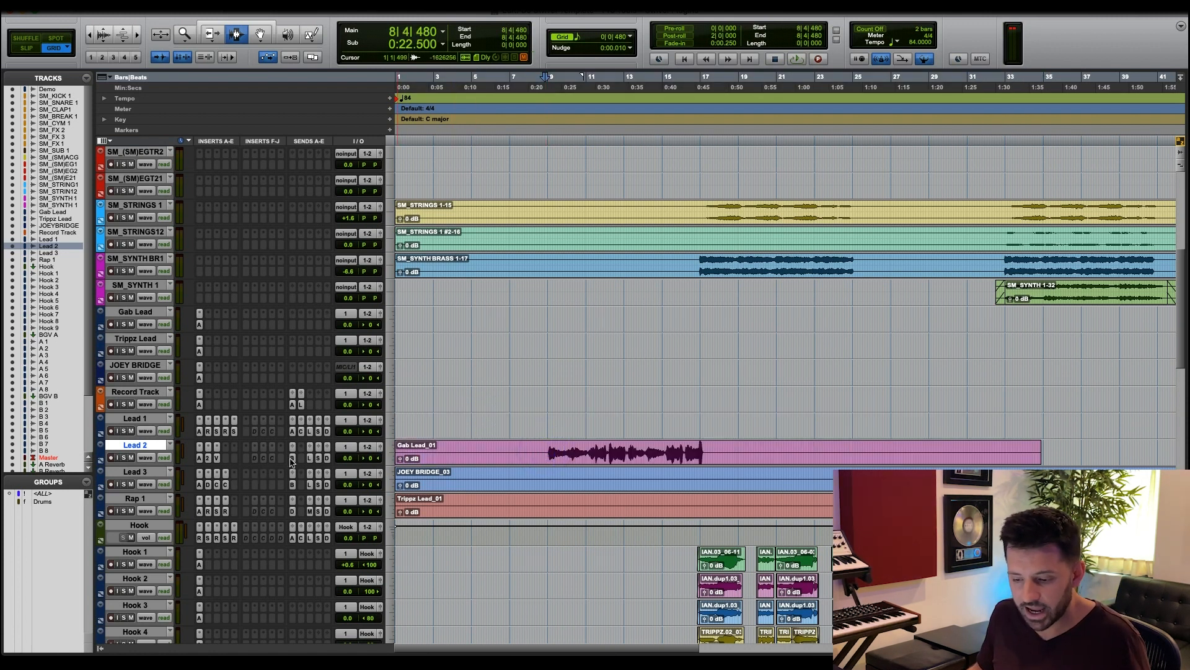
click(291, 458)
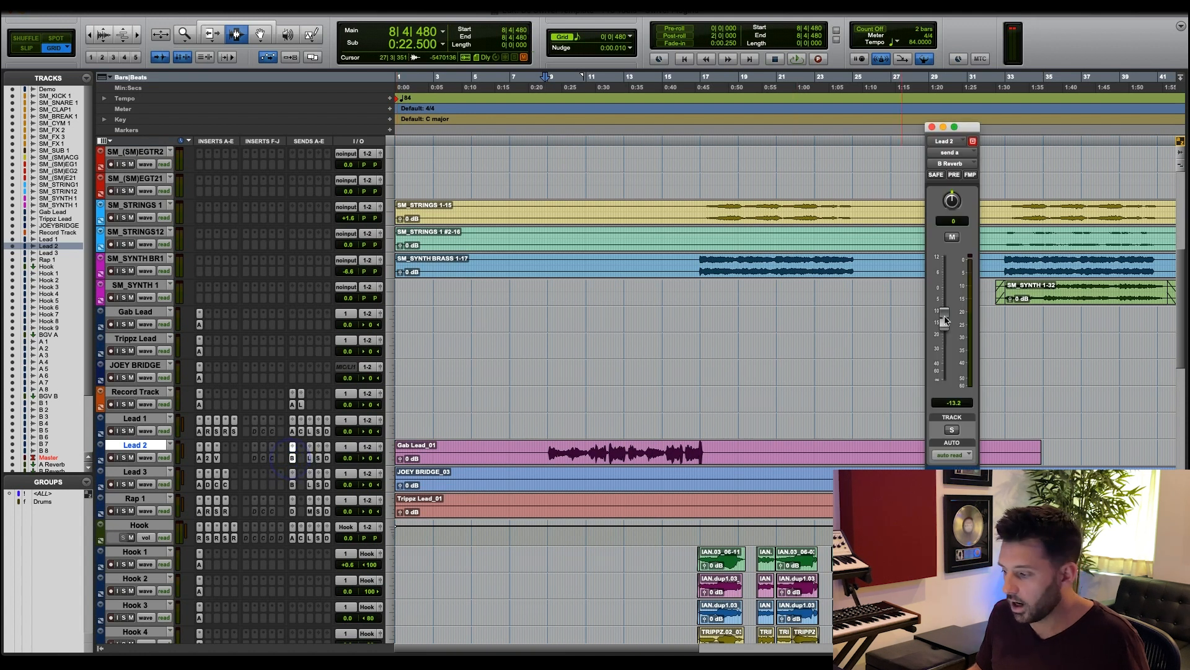
drag(945, 320, 945, 336)
click(932, 127)
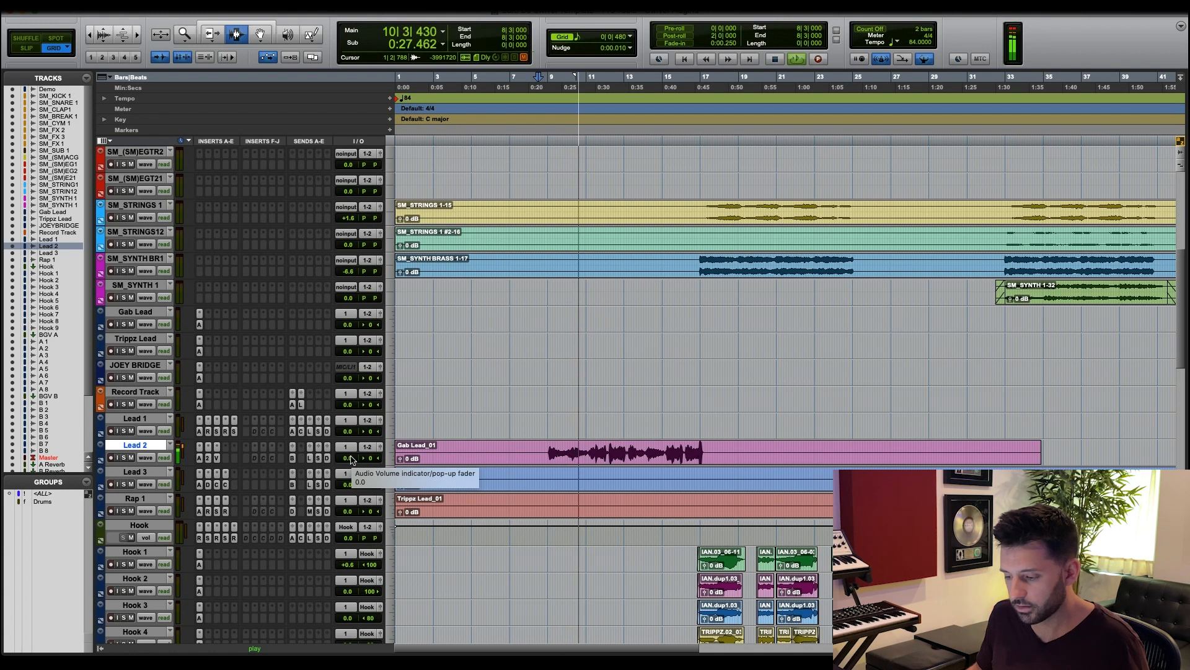
key(space)
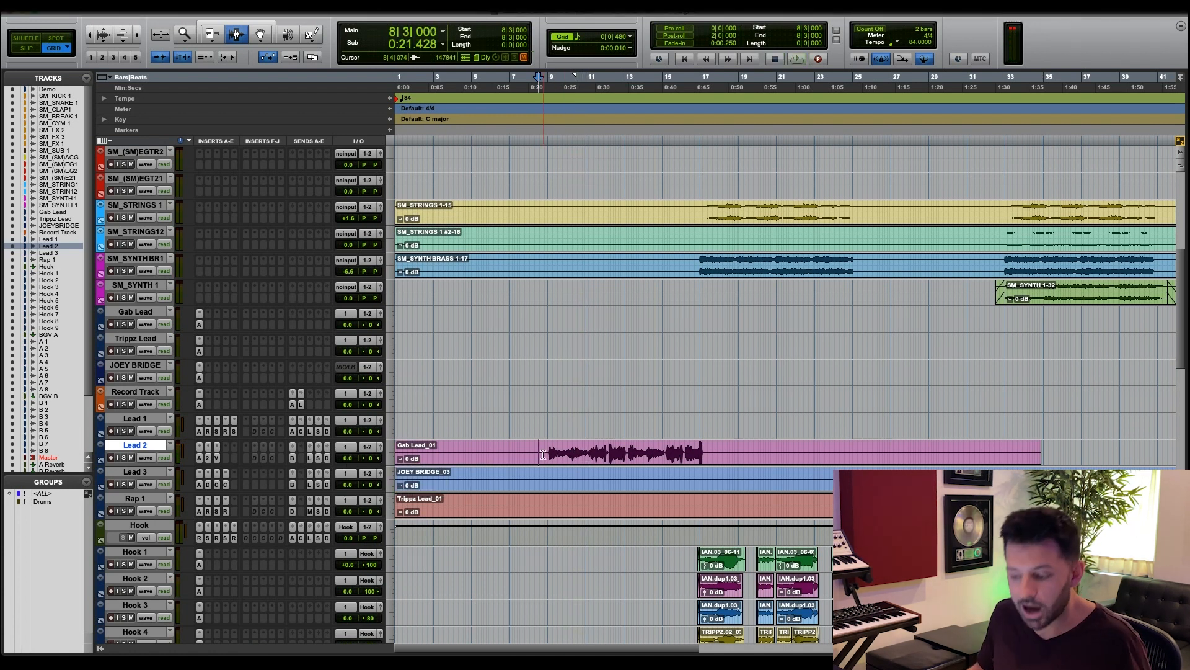
Inspect the de-esser and Virtual Mix Rack inserts on Lead 2, selecting the opening vocal phrase.
drag(543, 455, 590, 453)
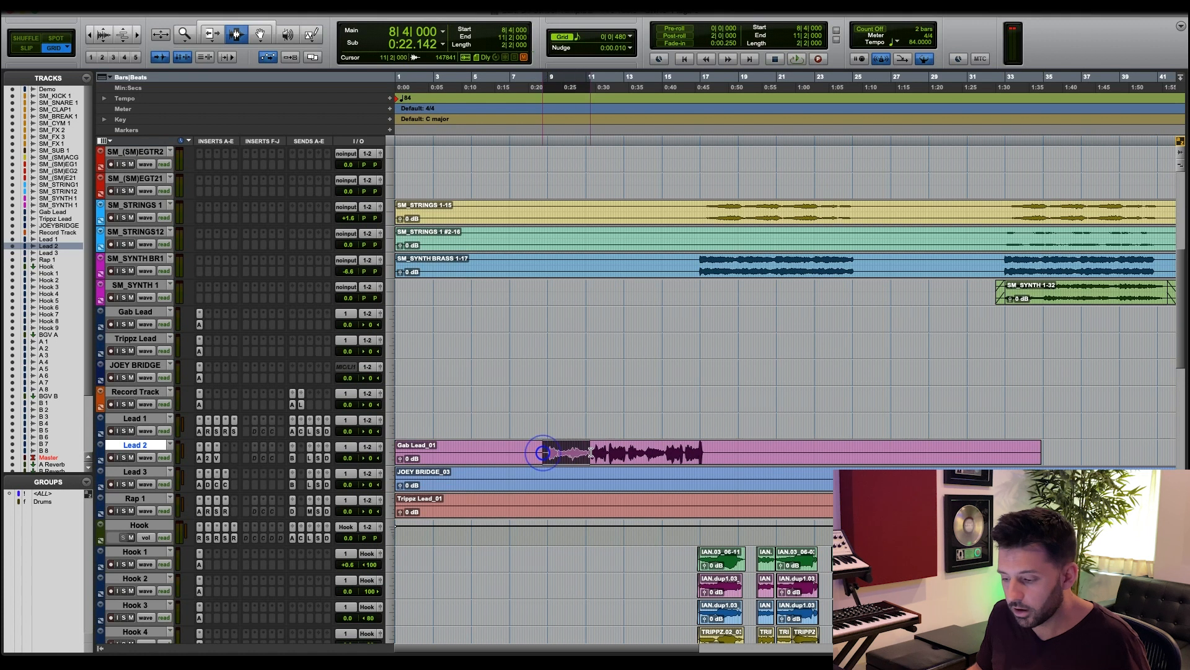
click(211, 457)
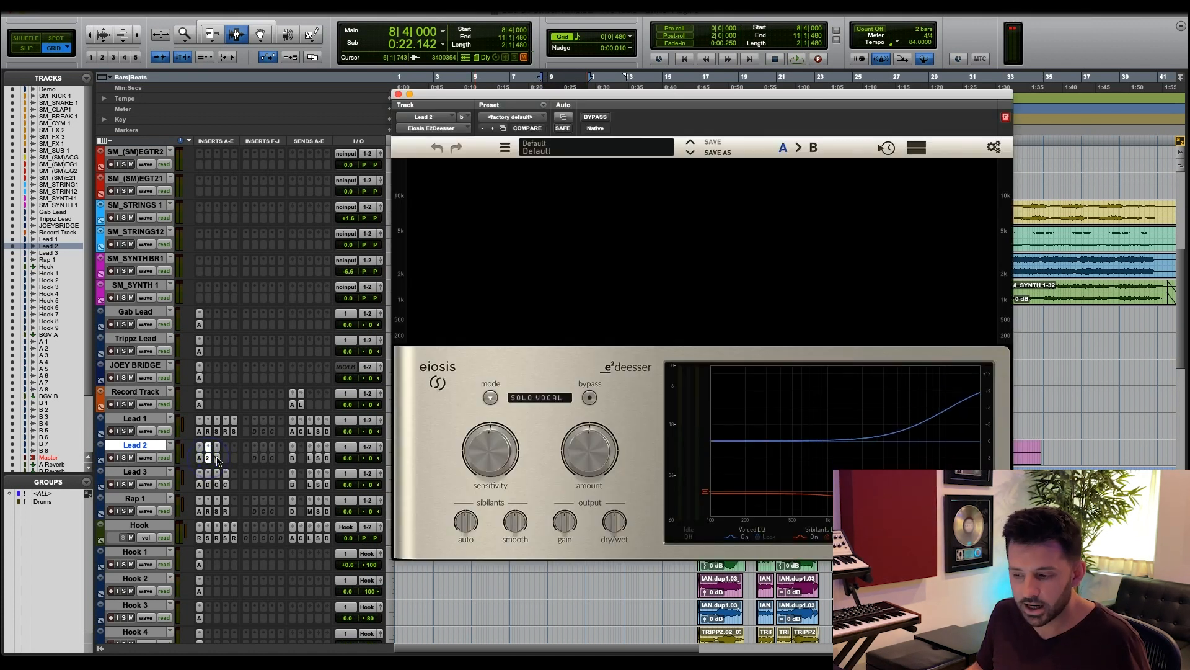
click(217, 458)
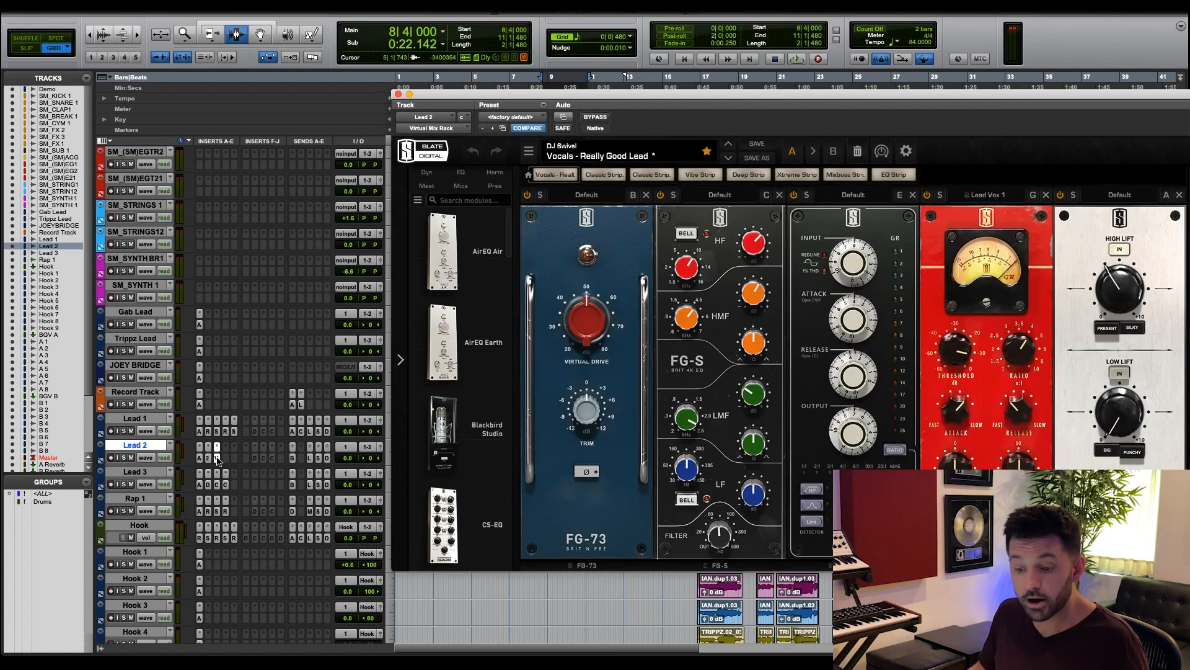
click(217, 458)
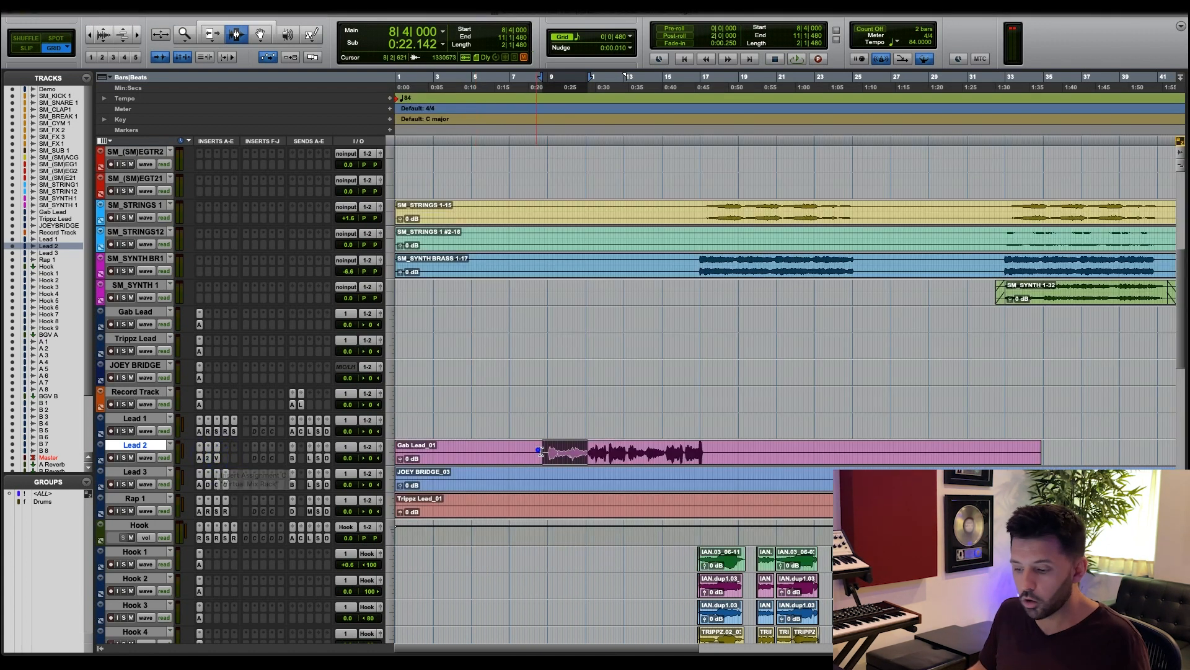
drag(538, 451, 592, 451)
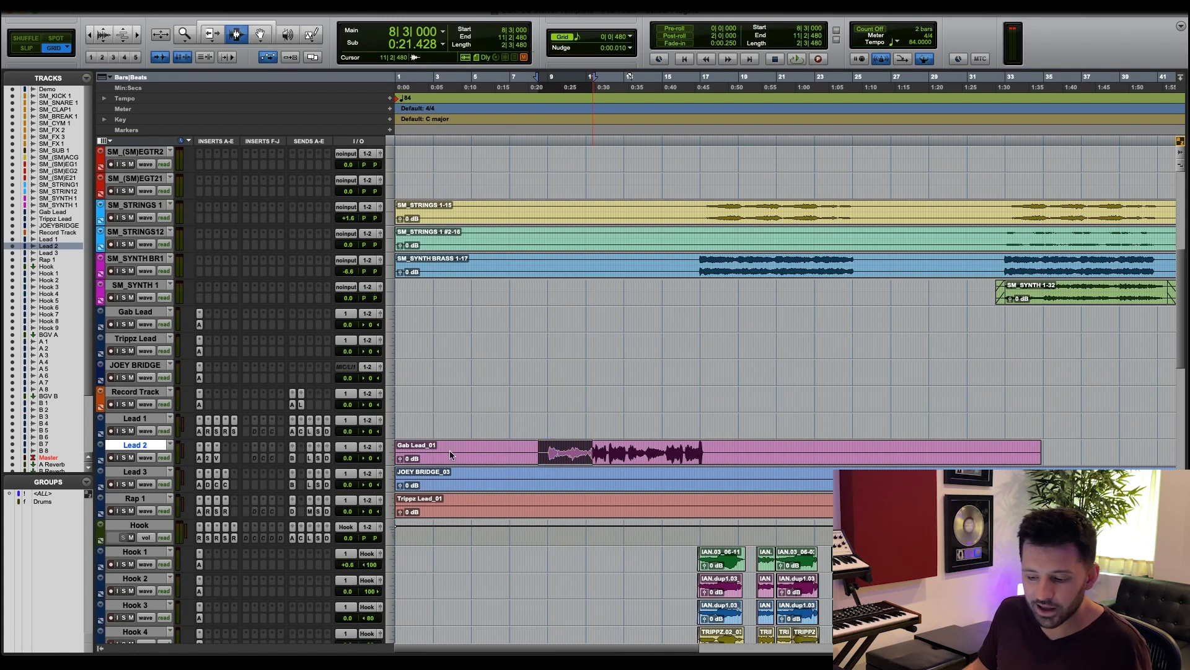
Select the Lead 1 track and mute it.
click(547, 431)
click(135, 418)
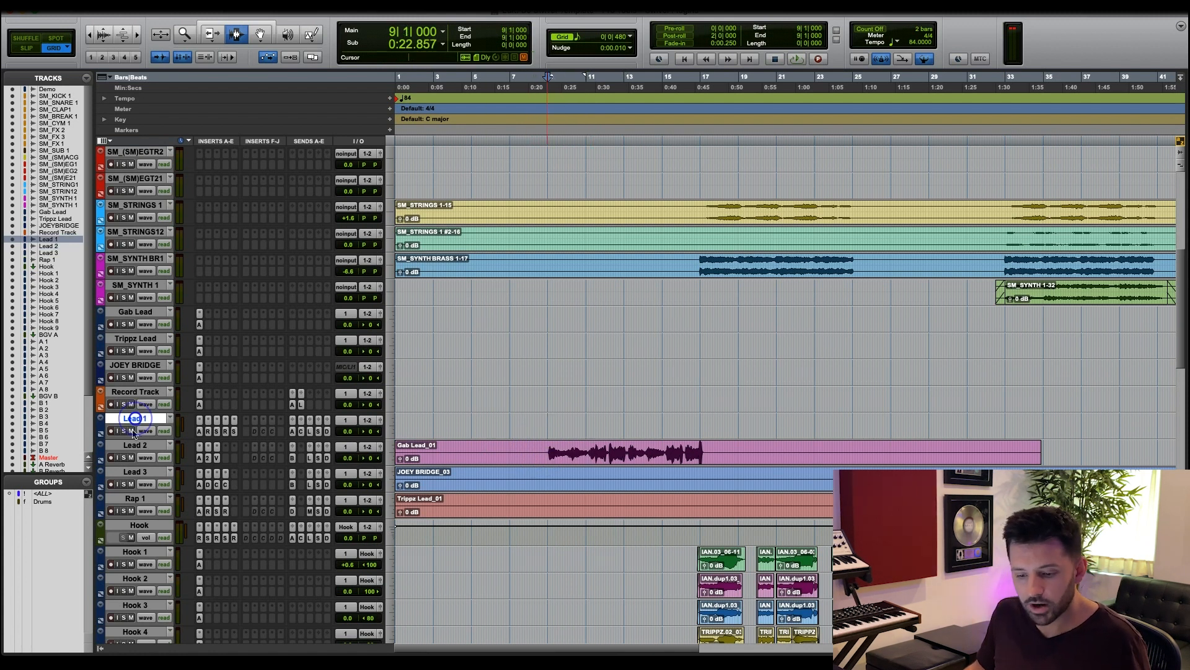
Play Rap 1 from 25|1|480, raising its volume to +3.6 dB and lowering its Medium Delay send to -26.8 dB.
scroll(844, 459, down, 2)
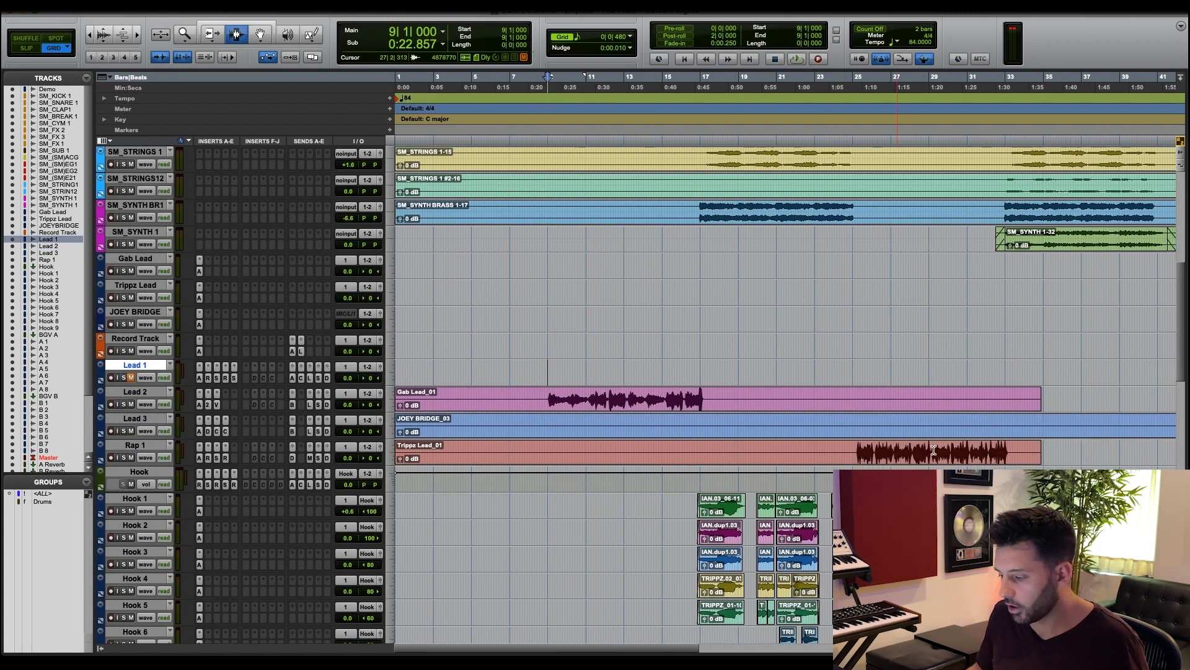
scroll(667, 453, right, 4)
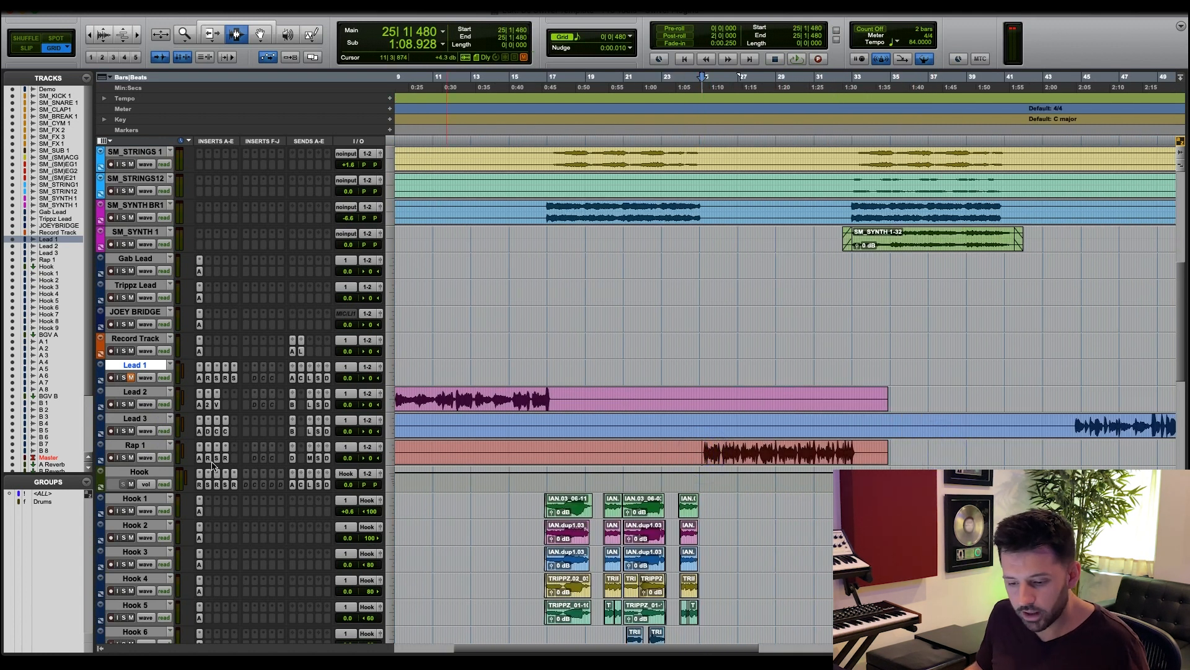
key(space)
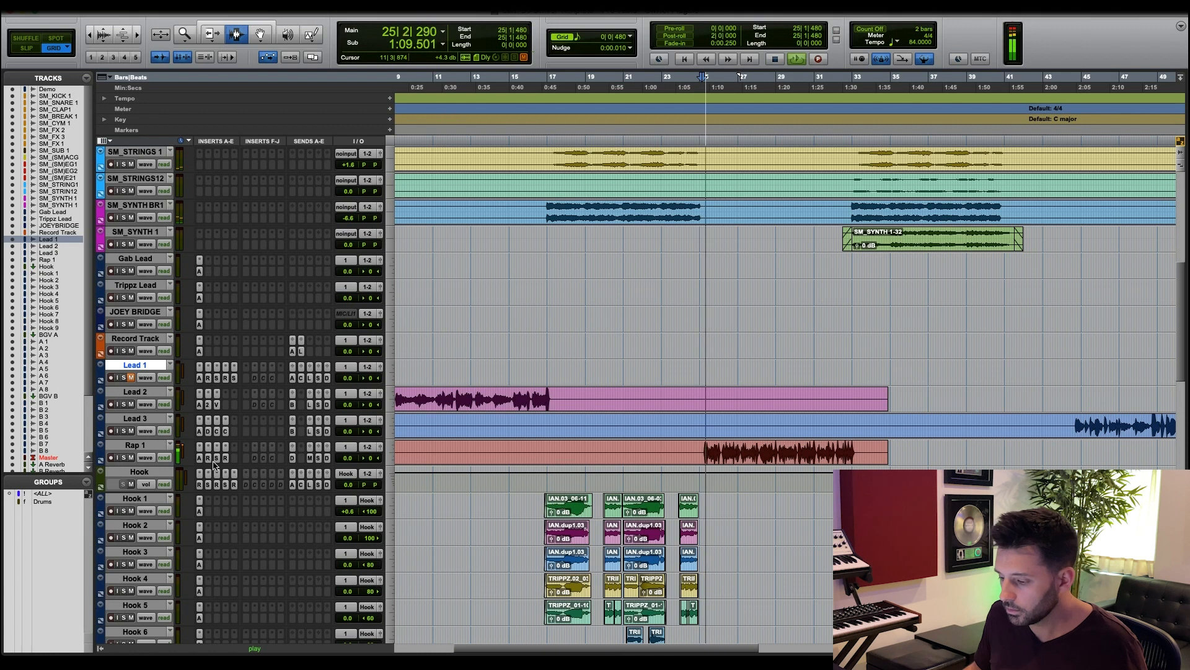
drag(346, 461, 346, 457)
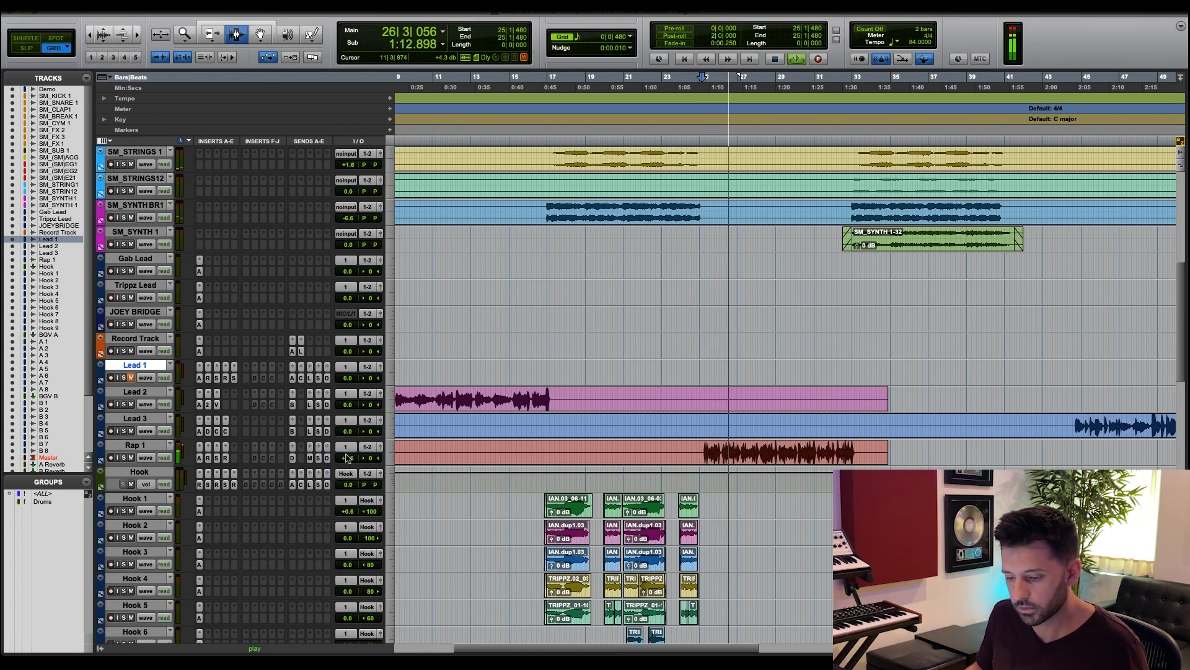
click(310, 457)
drag(943, 334, 945, 347)
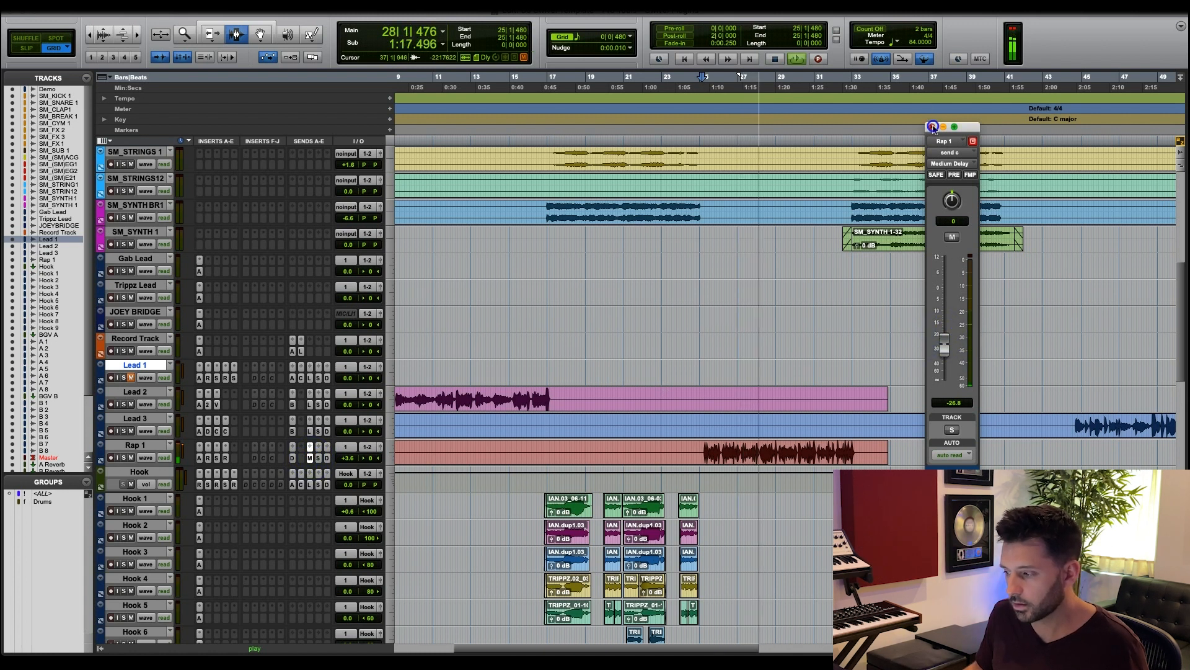
Lower the HF gain in the SSLChannel insert on Rap 1 during playback, closing the plug-in and stopping the transport.
click(932, 126)
click(216, 457)
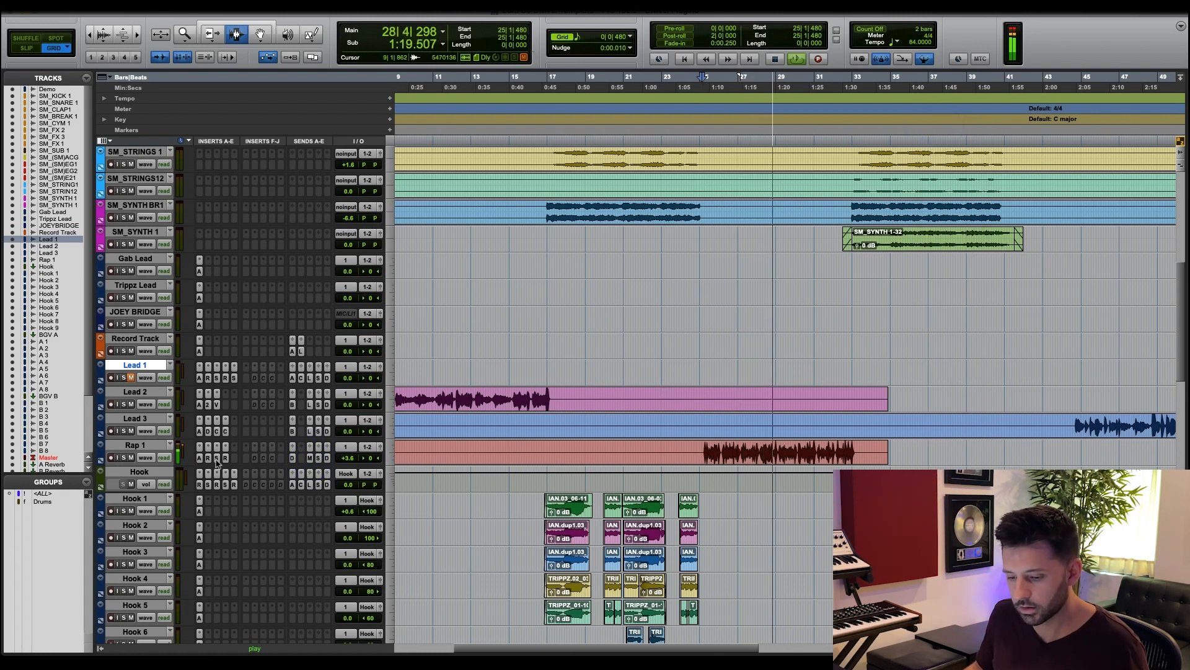
drag(450, 262, 447, 298)
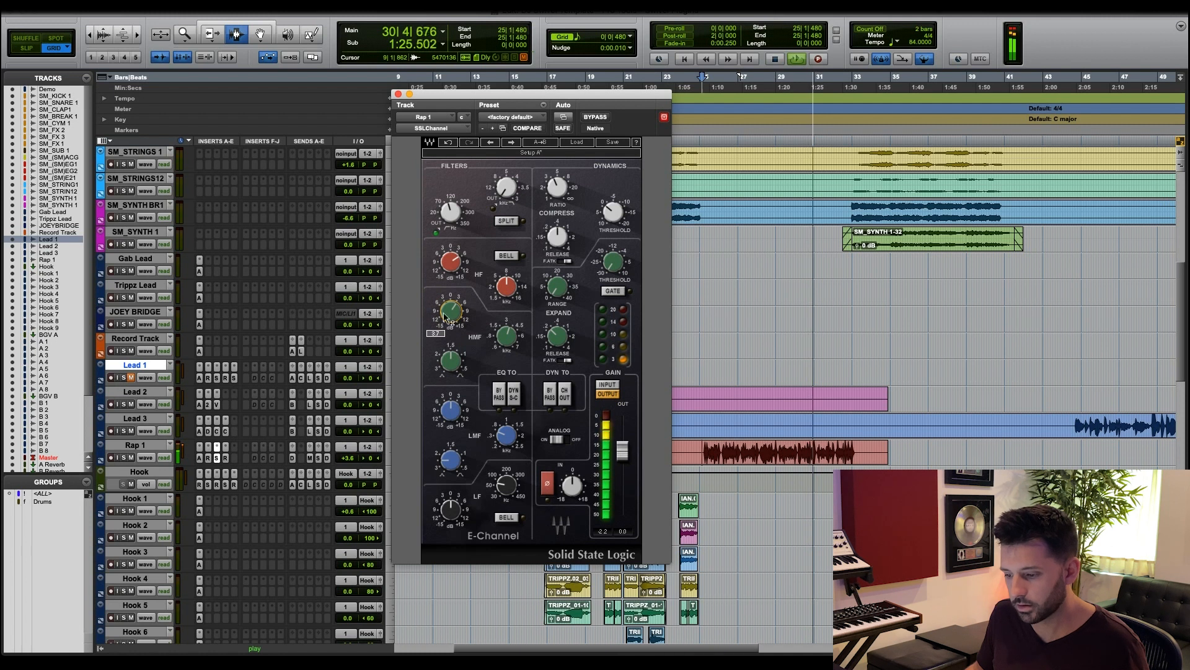
click(398, 94)
key(space)
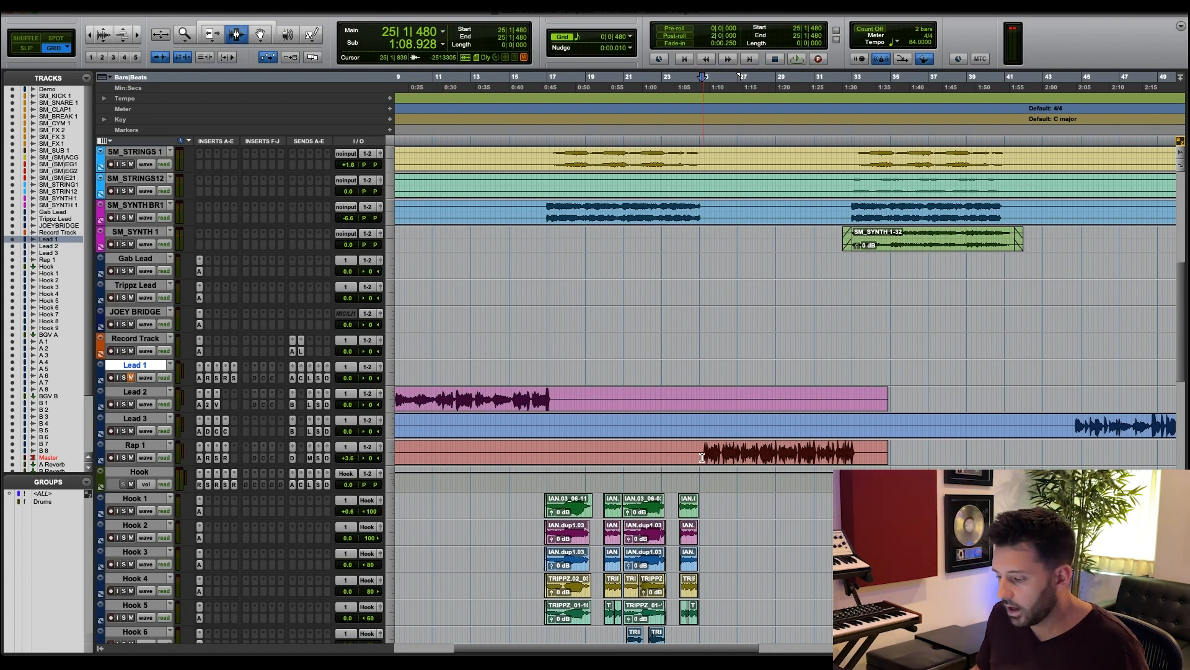
Play the Lead 3 vocal from 44|3|480 and raise the track's volume to +4.2 dB.
drag(696, 452, 854, 452)
click(855, 451)
key(r)
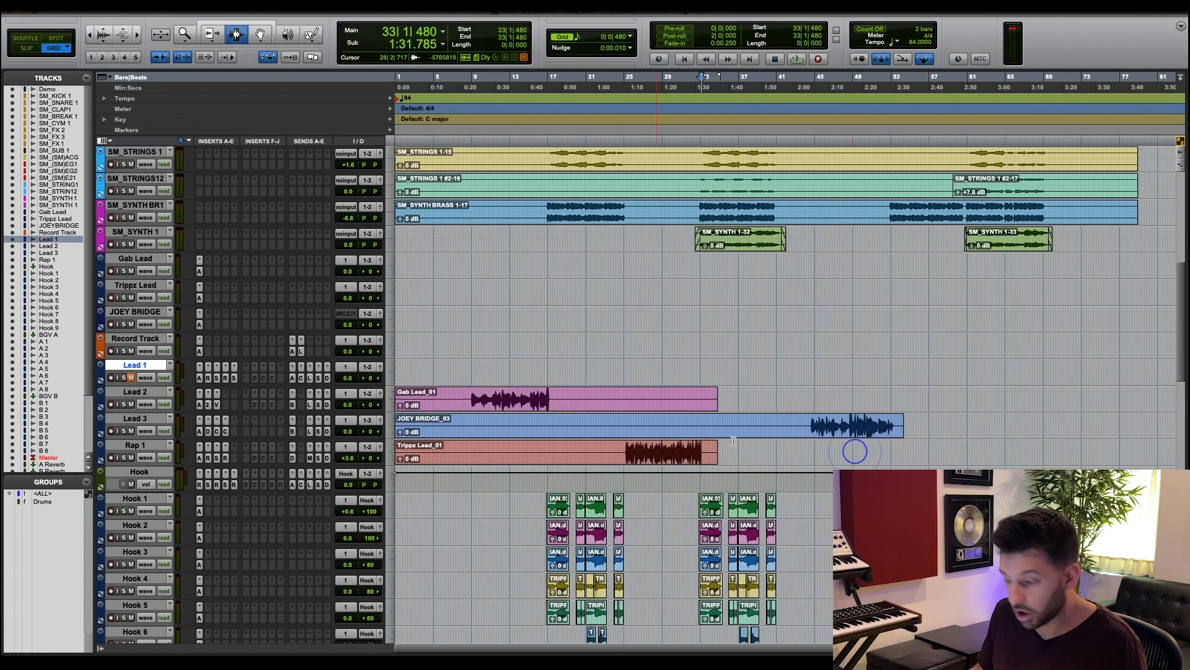
click(857, 426)
key(t)
key(t)
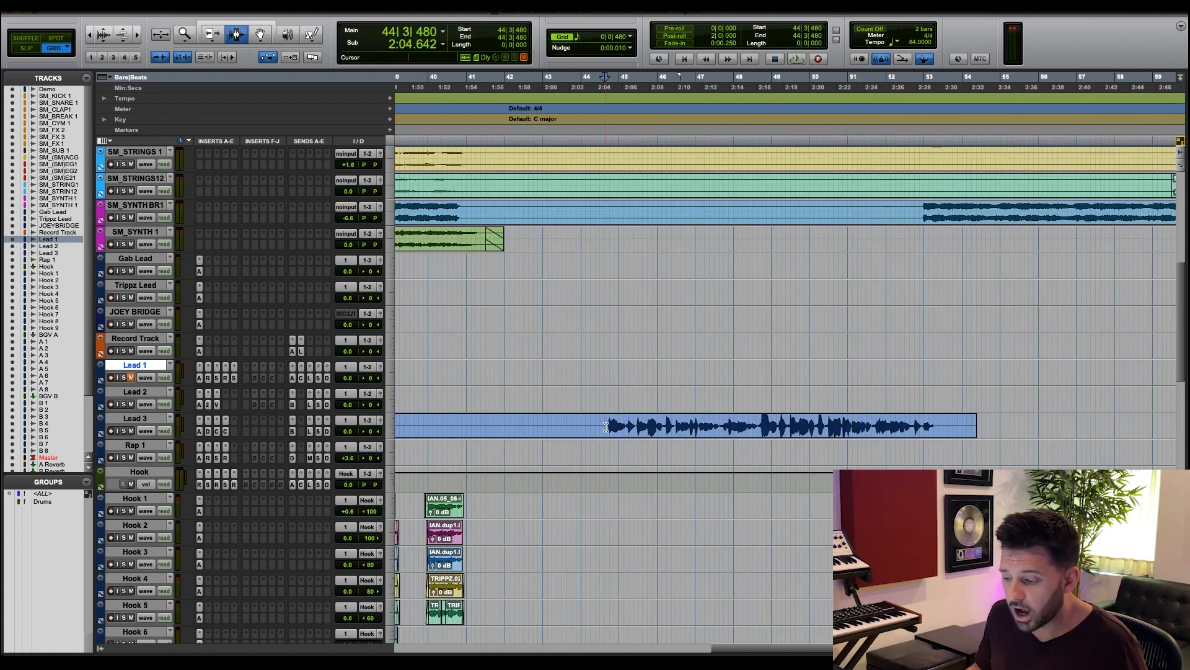
key(space)
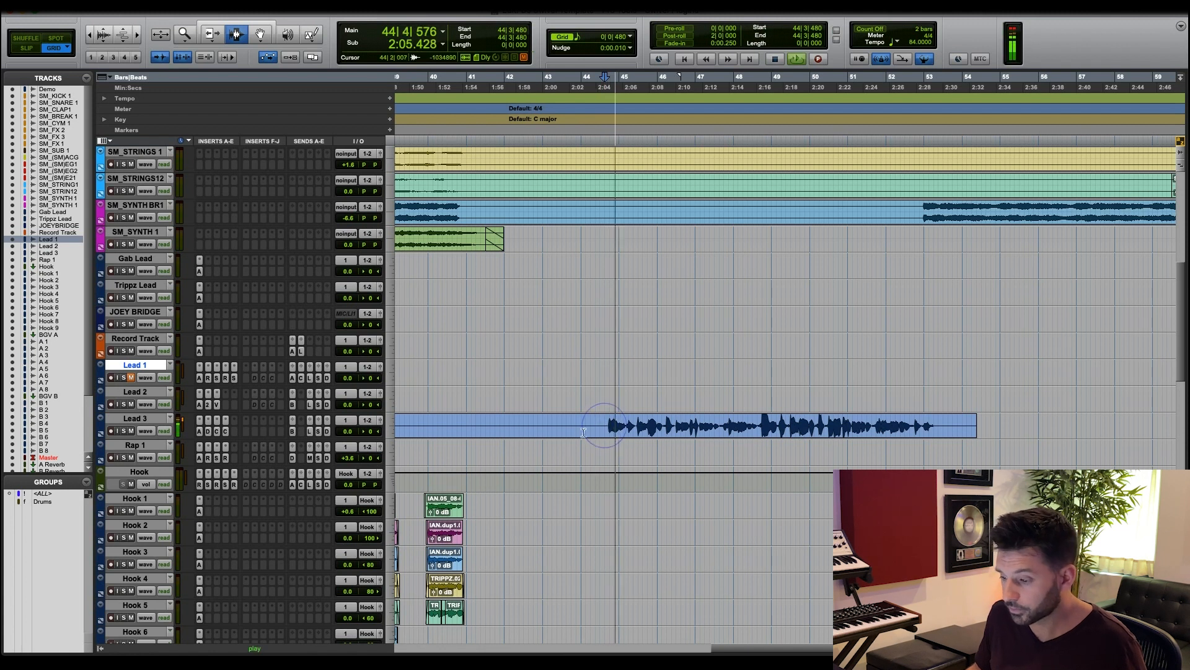
click(347, 431)
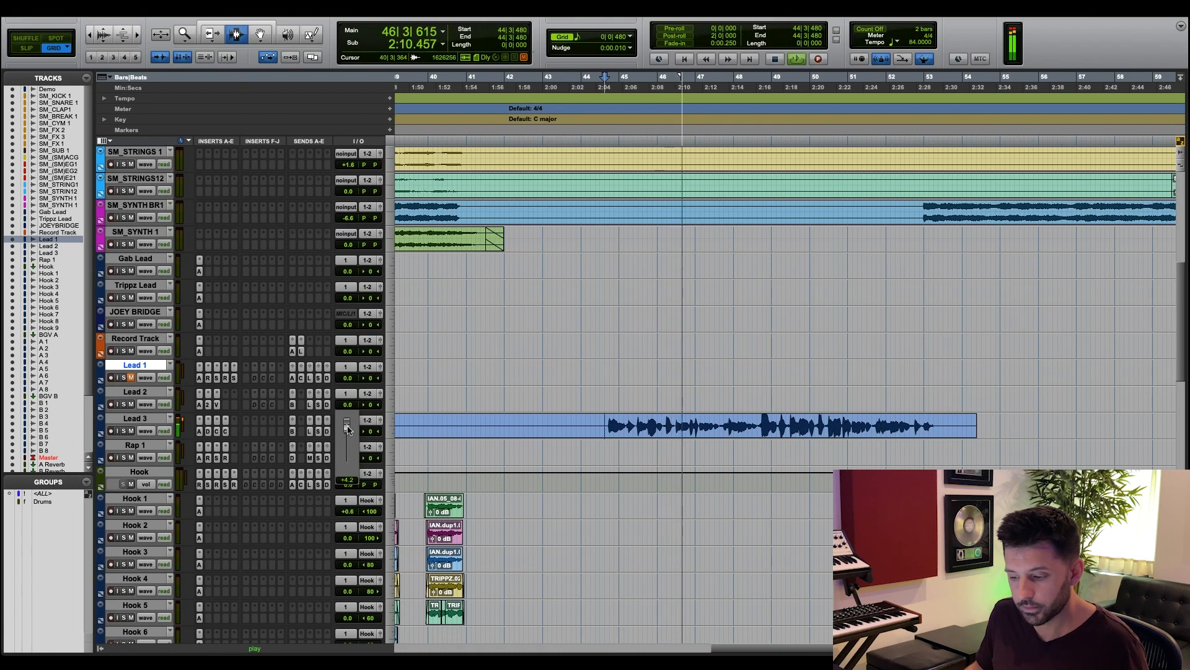
drag(347, 427, 347, 427)
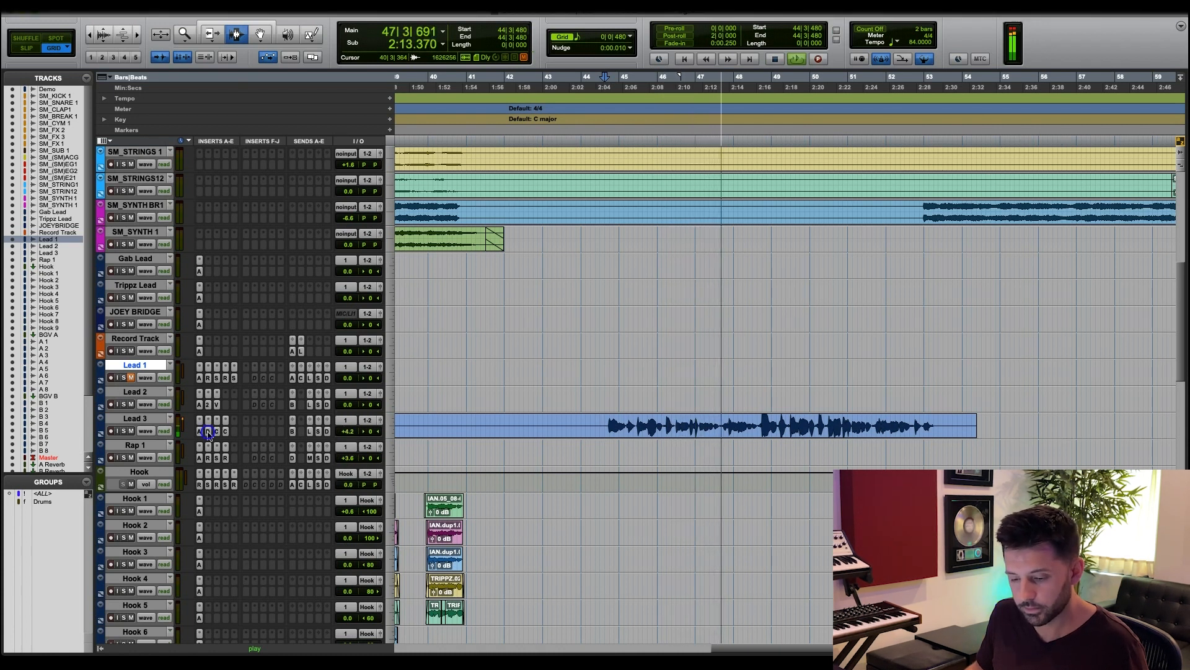
Set the range of the Lead 3 de-esser to -3.3 dB while auditioning the vocal.
click(208, 431)
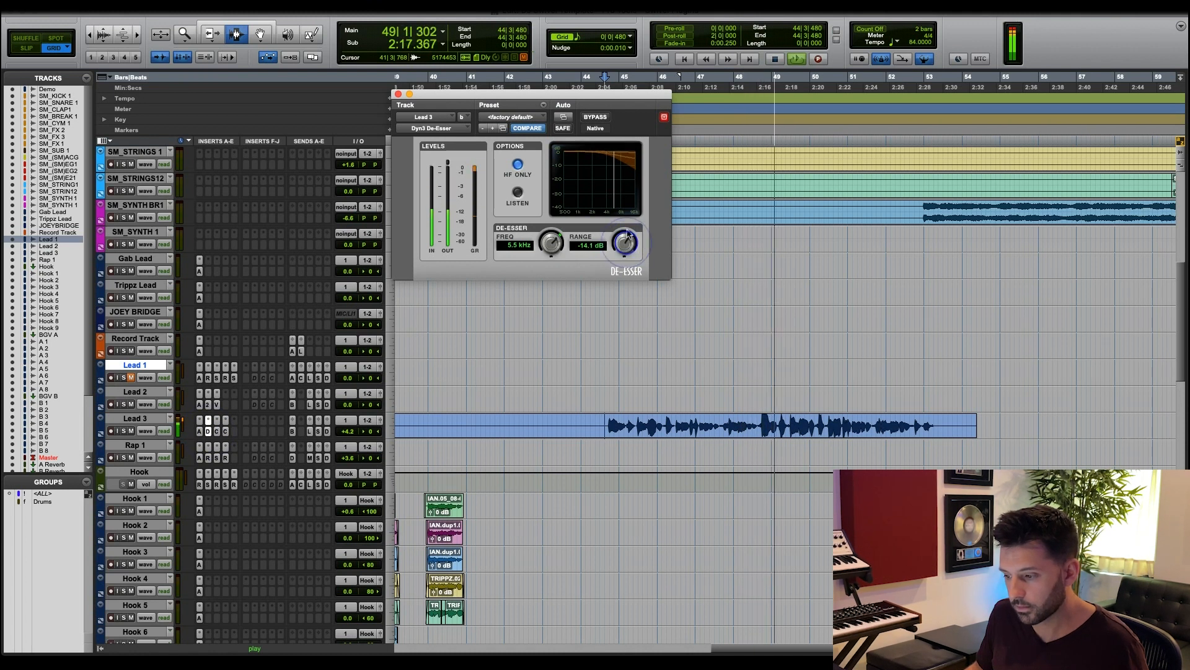
drag(627, 244, 635, 208)
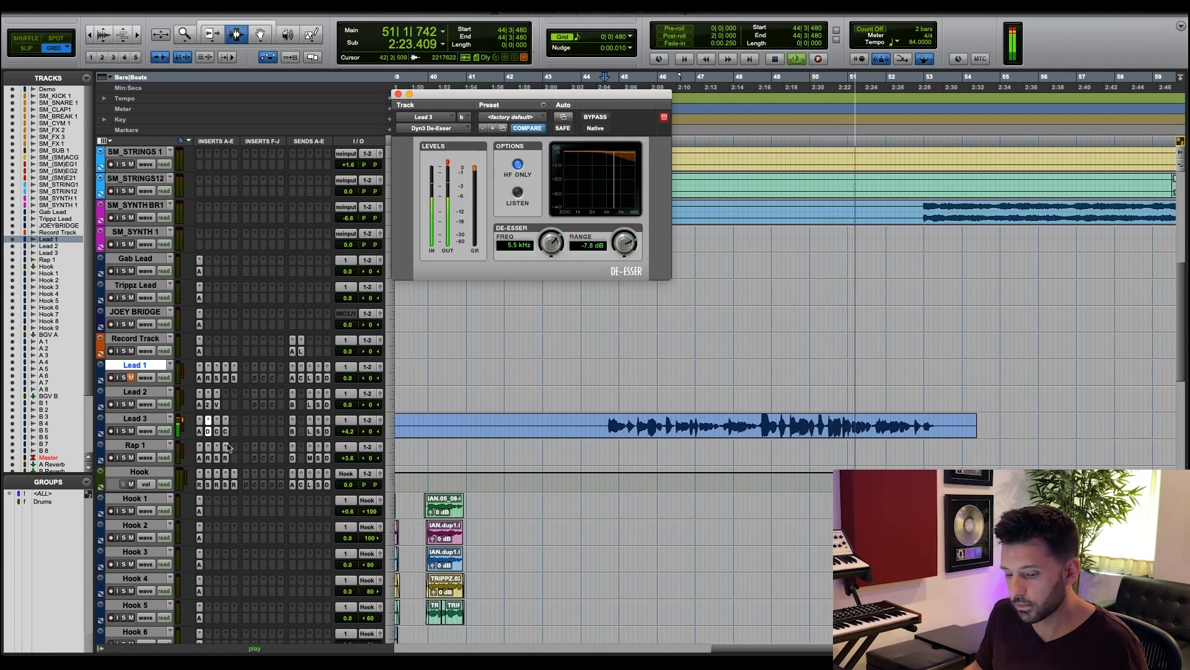
drag(626, 254, 628, 236)
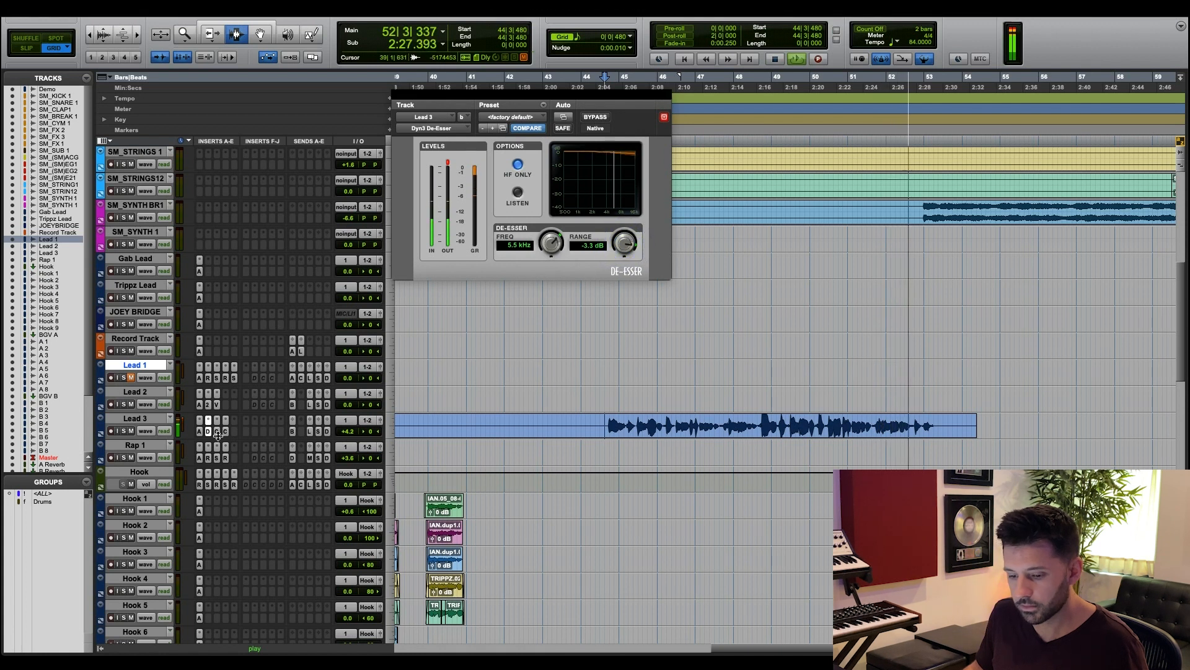
key(space)
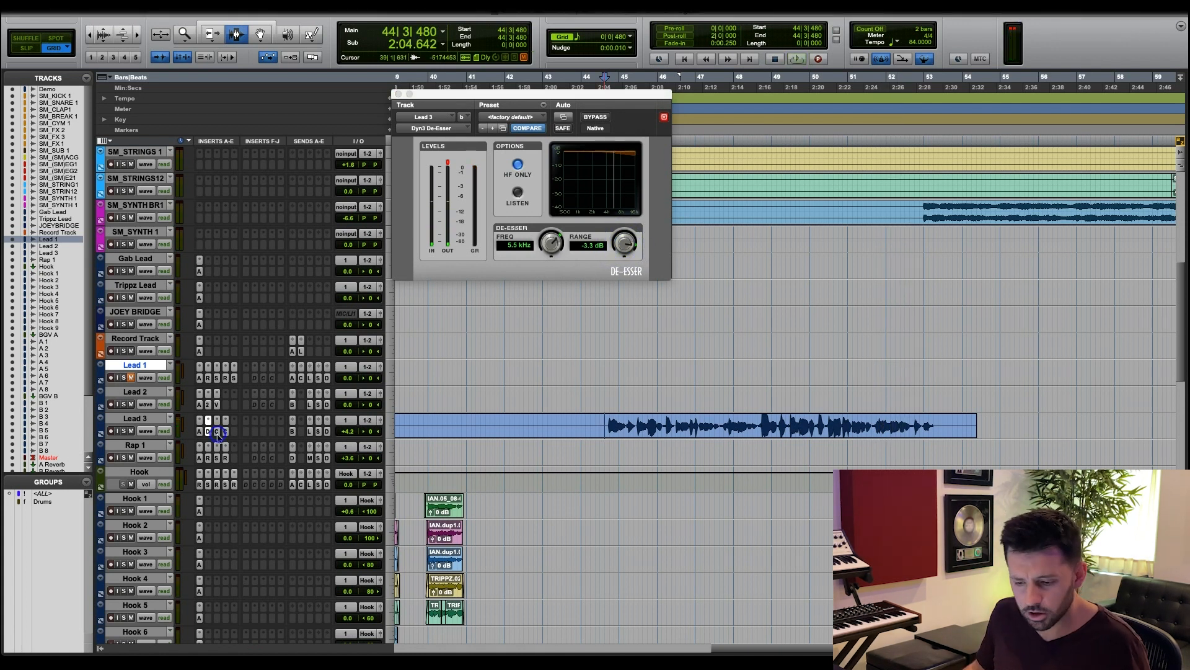
In the Lead 3 Channel Strip, set the expander/gate threshold to -56.0 dB and the compressor threshold to -18.6 dB during playback.
click(217, 431)
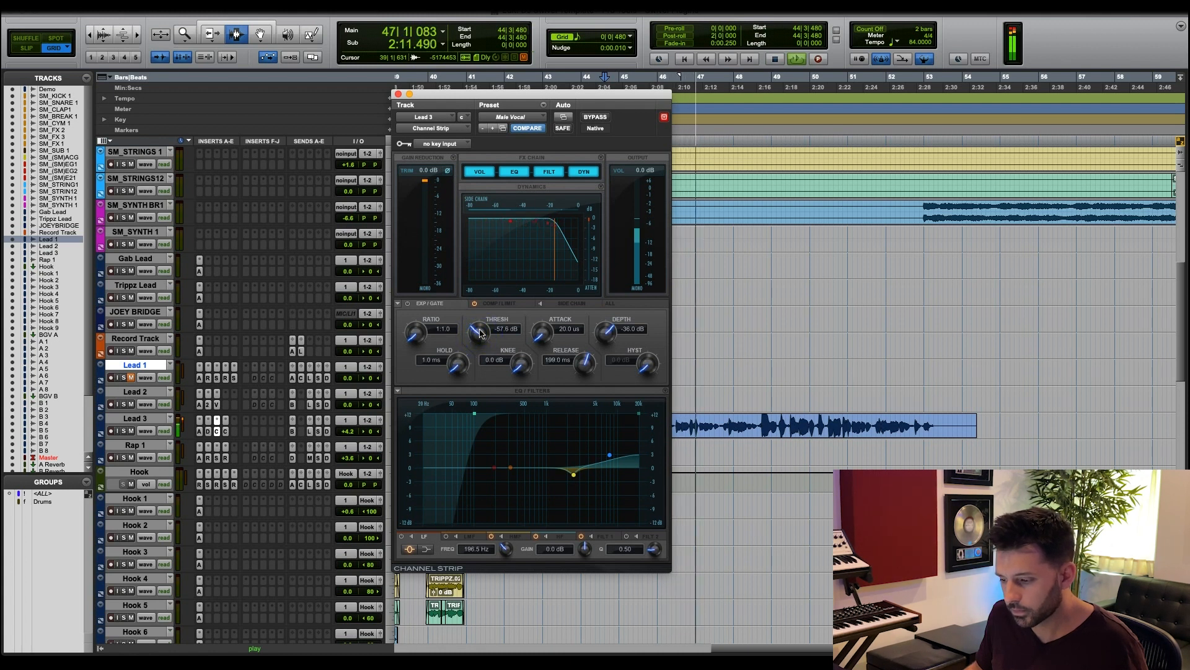
drag(480, 330, 480, 326)
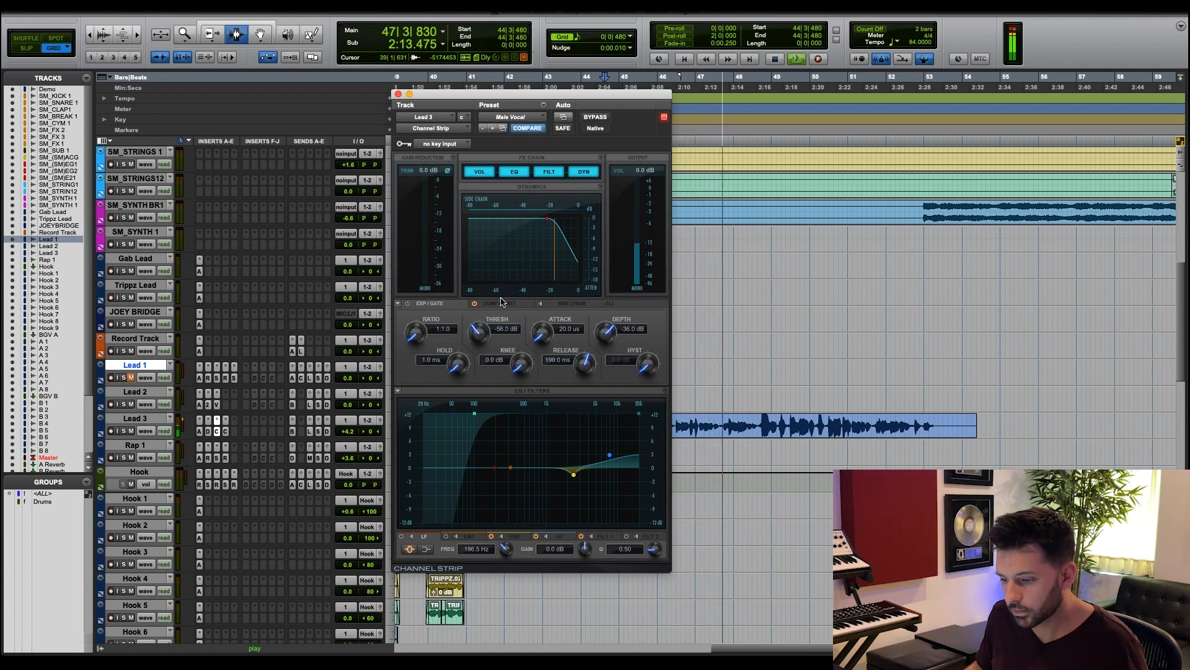
click(502, 303)
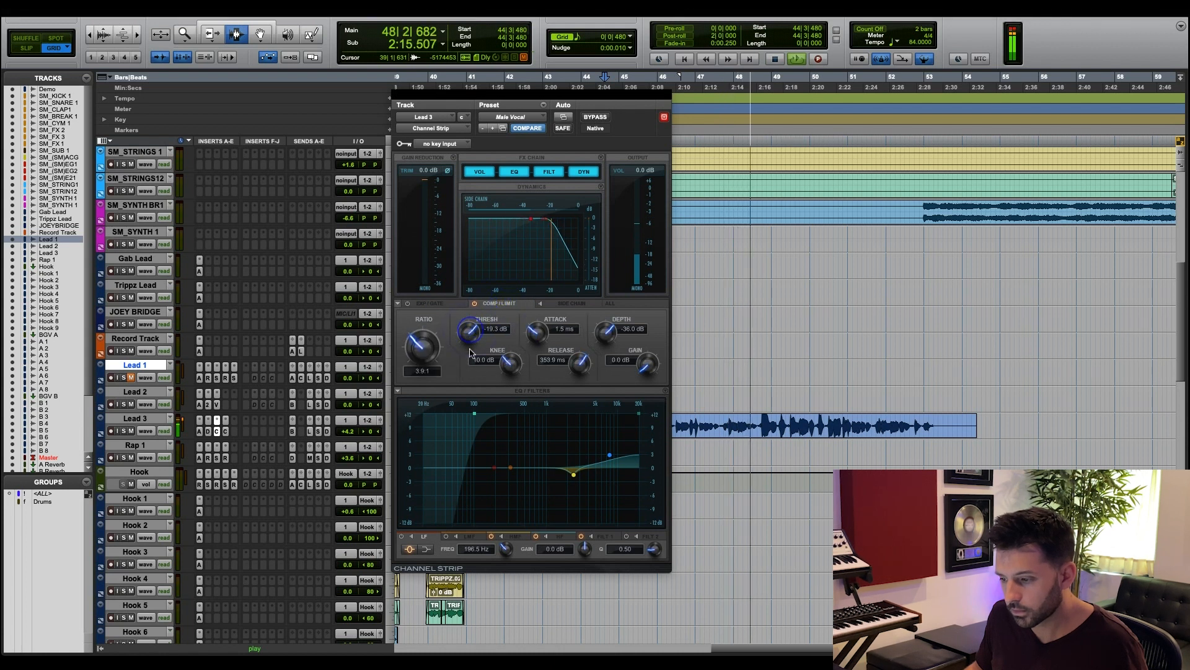
drag(469, 352, 471, 357)
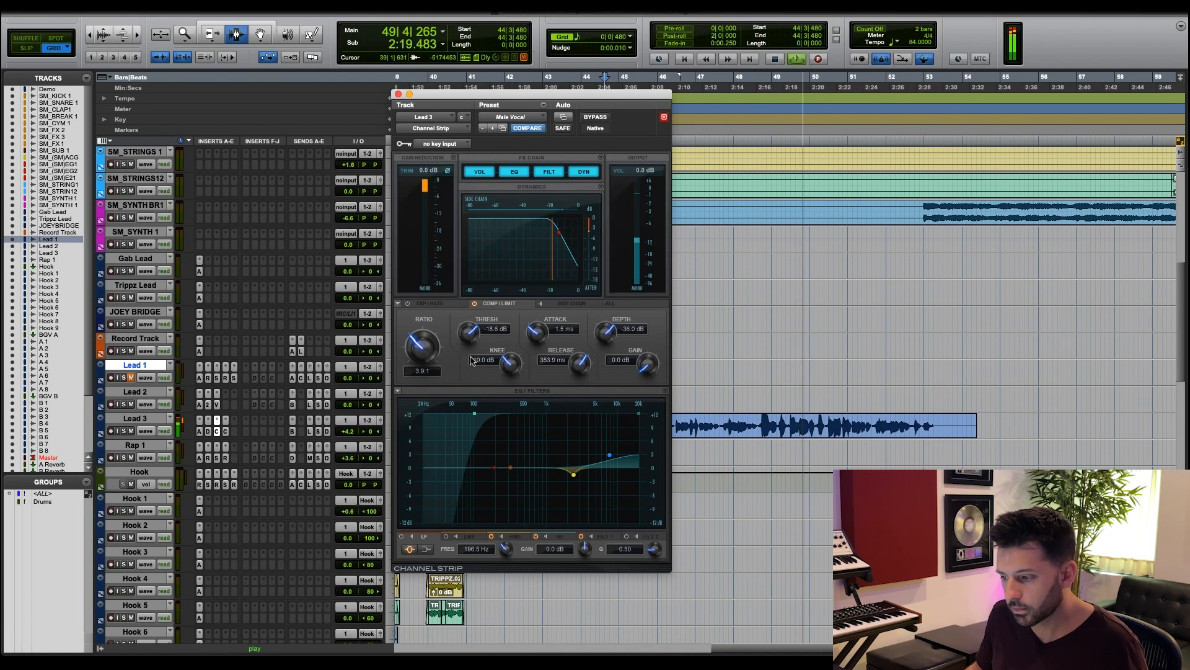
Set the threshold of the Lead 3 Dyn3 Compressor/Limiter to -18.3 dB, replaying the vocal from 44|3|480 to check it.
click(225, 431)
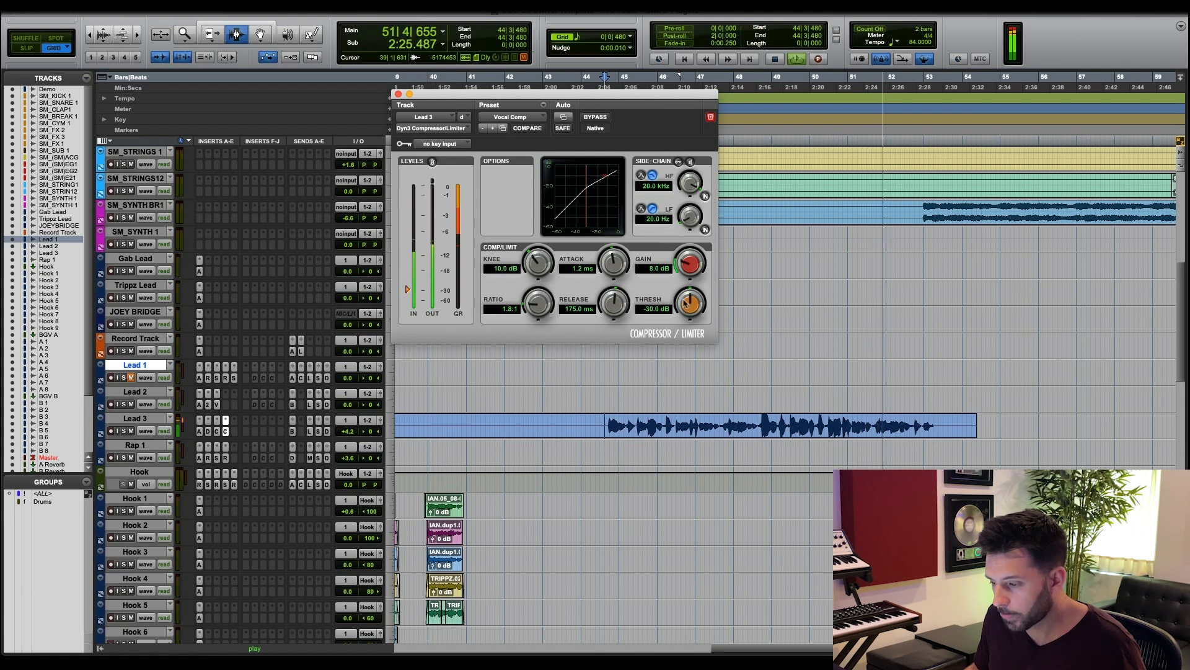
drag(686, 303, 701, 273)
key(space)
key(space)
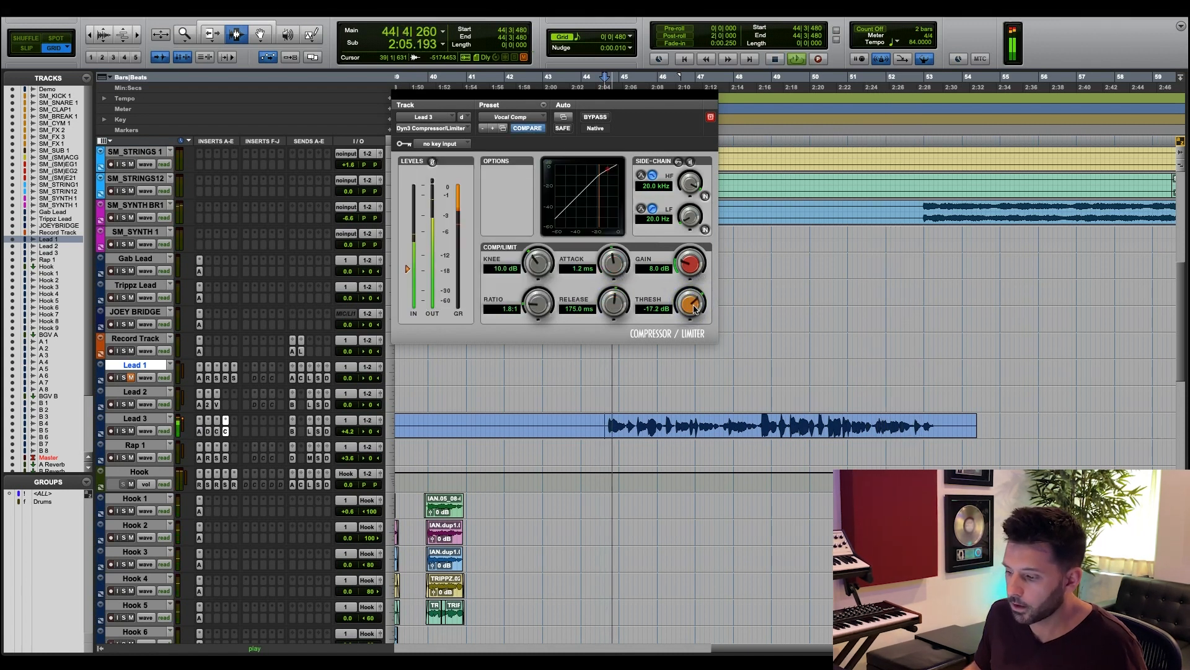
click(693, 310)
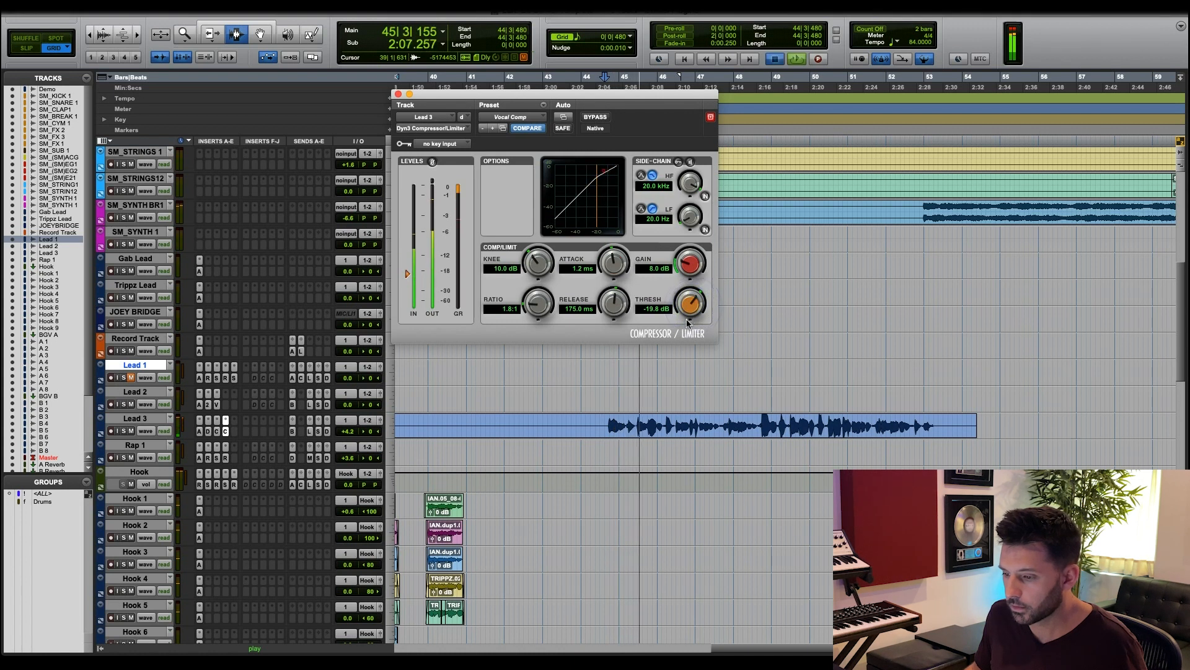
key(space)
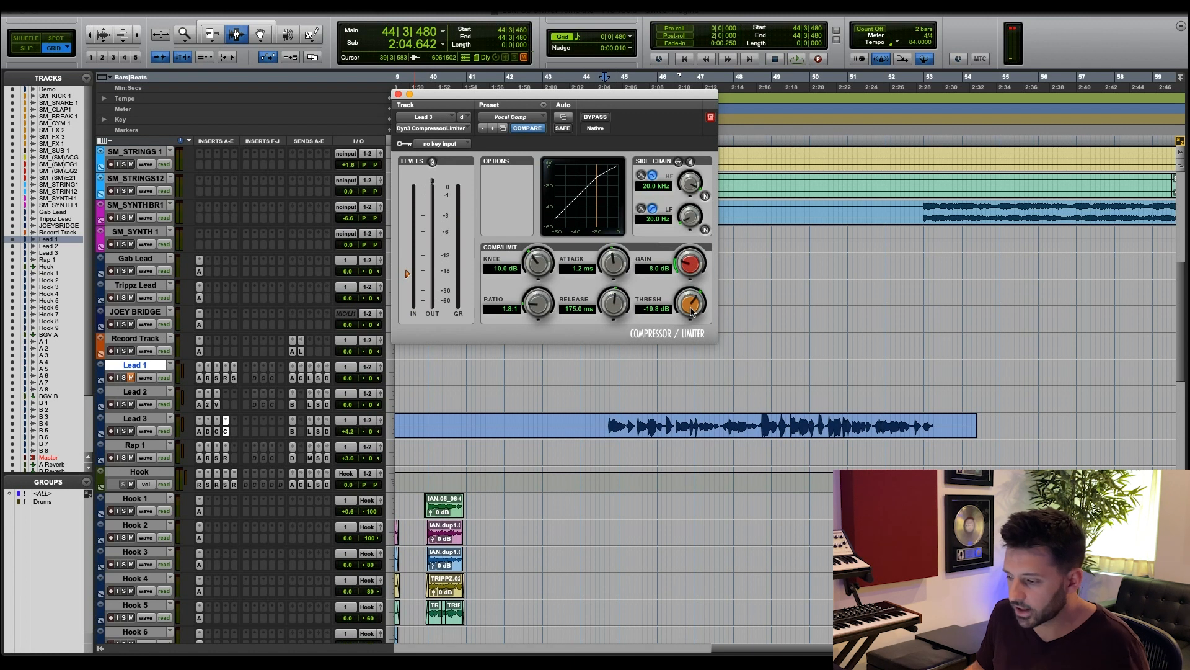
key(space)
drag(693, 310, 694, 308)
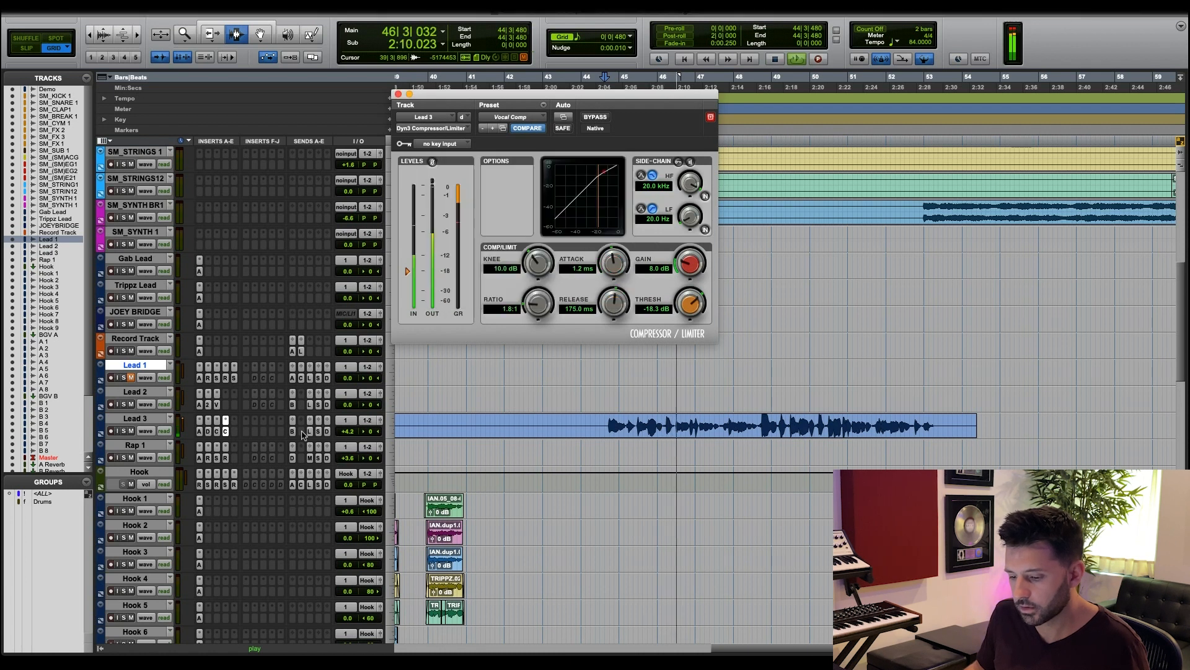
key(space)
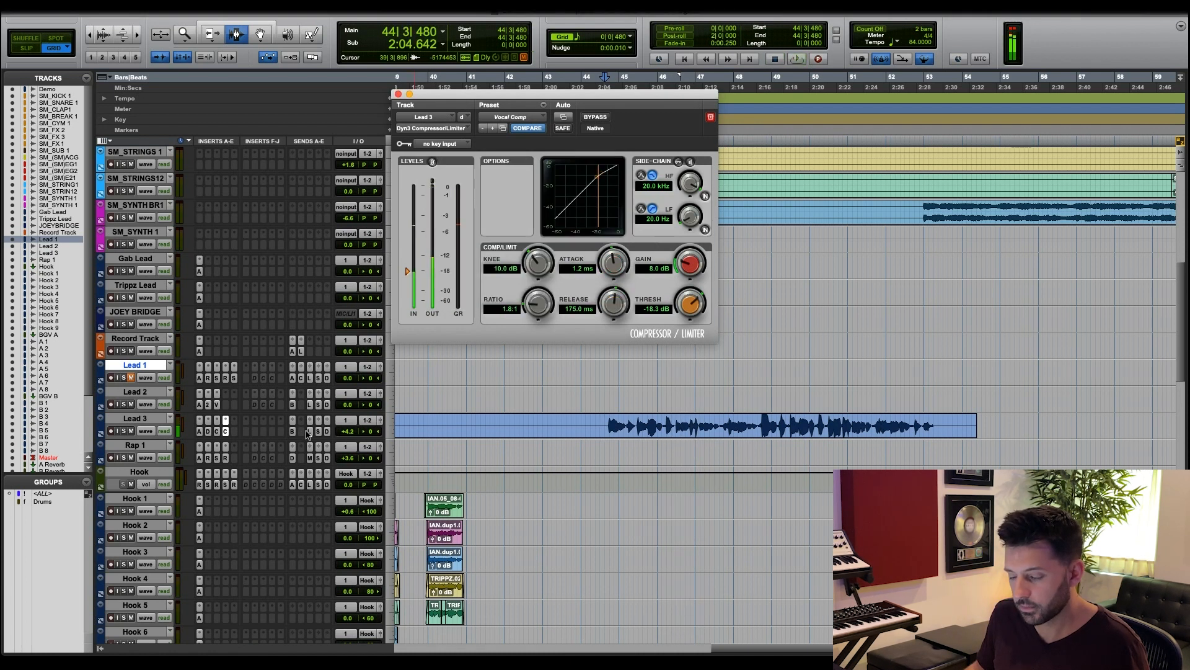
Close the compressor and review the session's tracks, from the instrumental through the leads and hooks to the background vocals.
key(r)
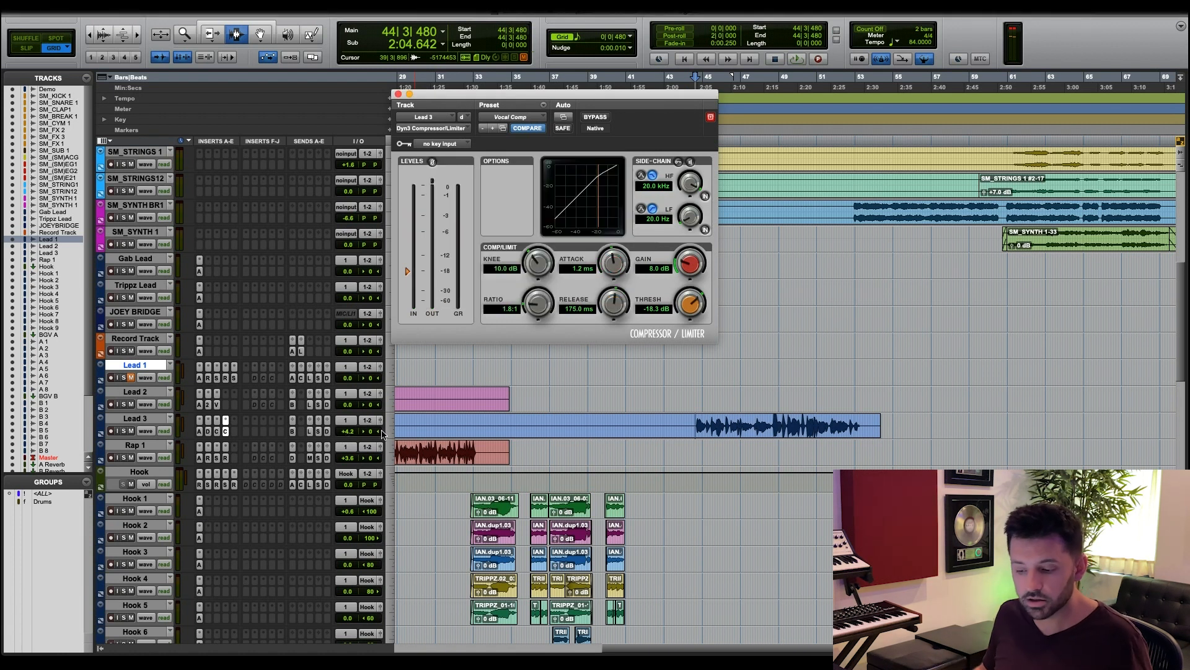
key(r)
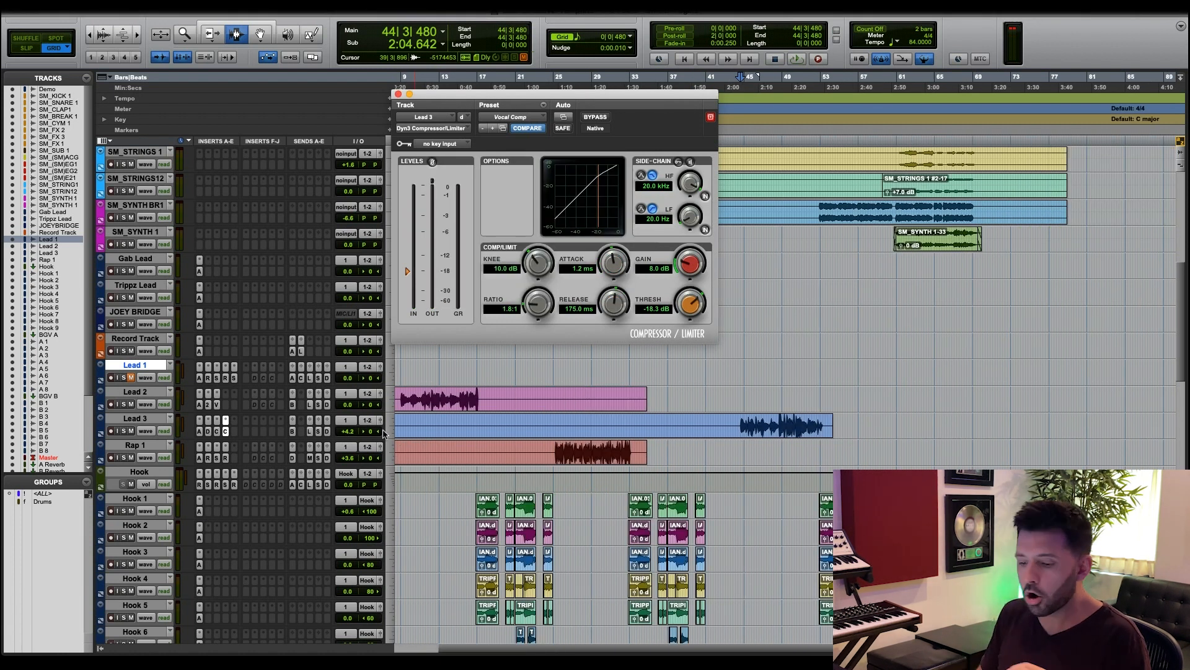
click(399, 94)
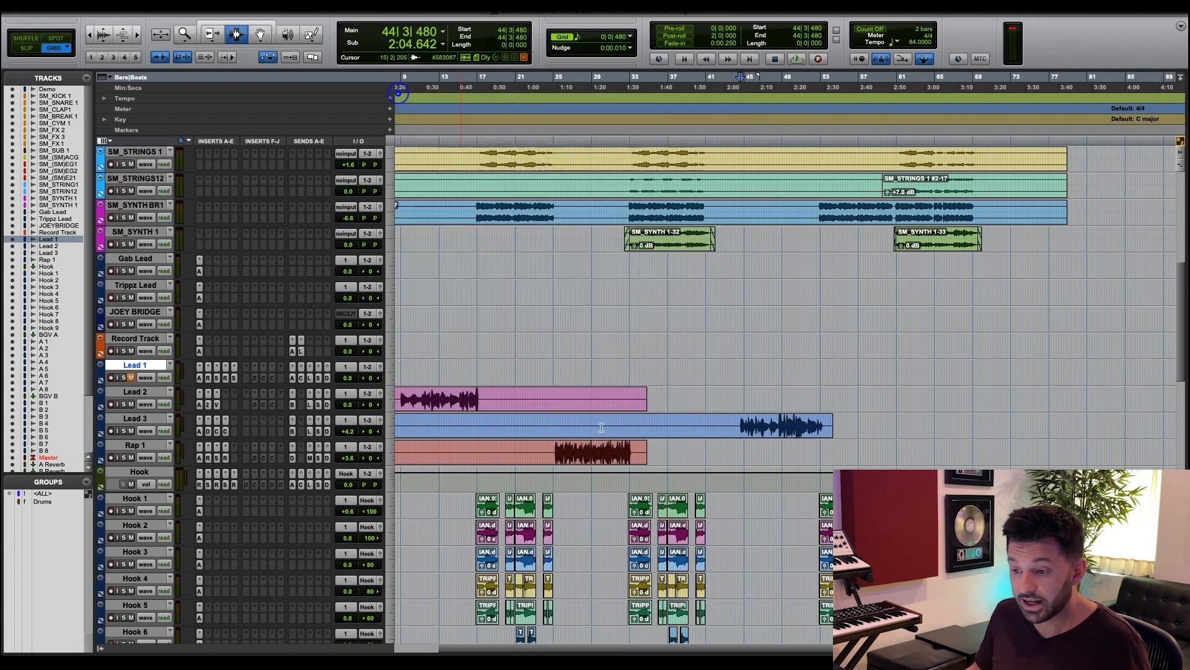
scroll(608, 448, down, 5)
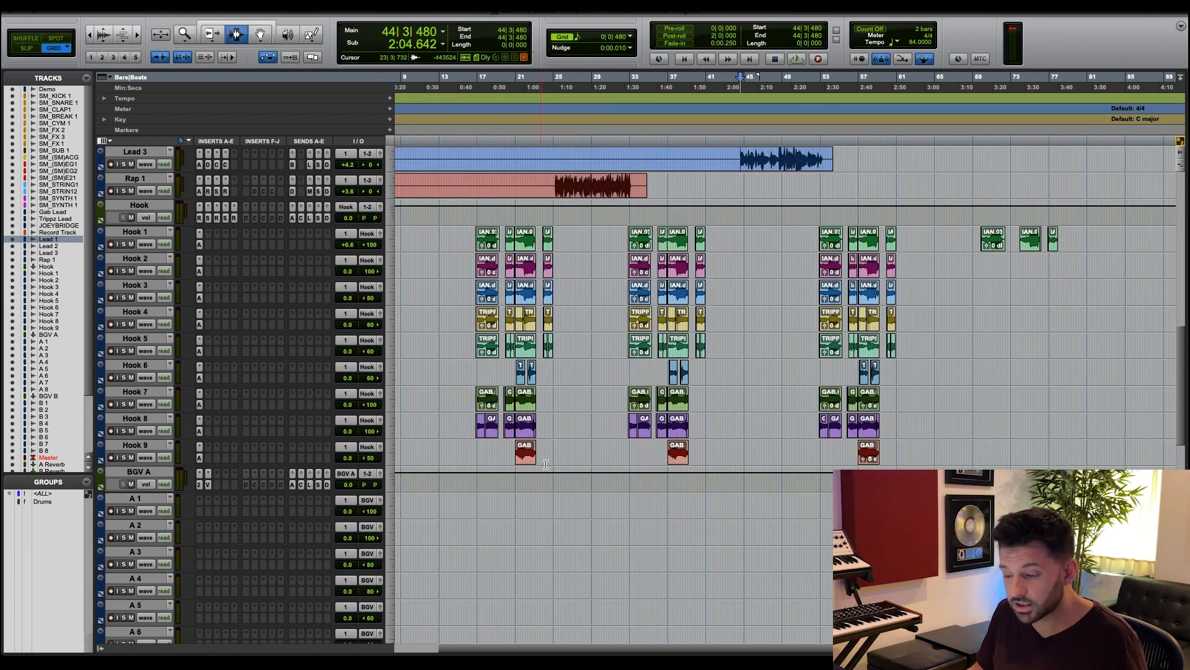
scroll(545, 464, up, 10)
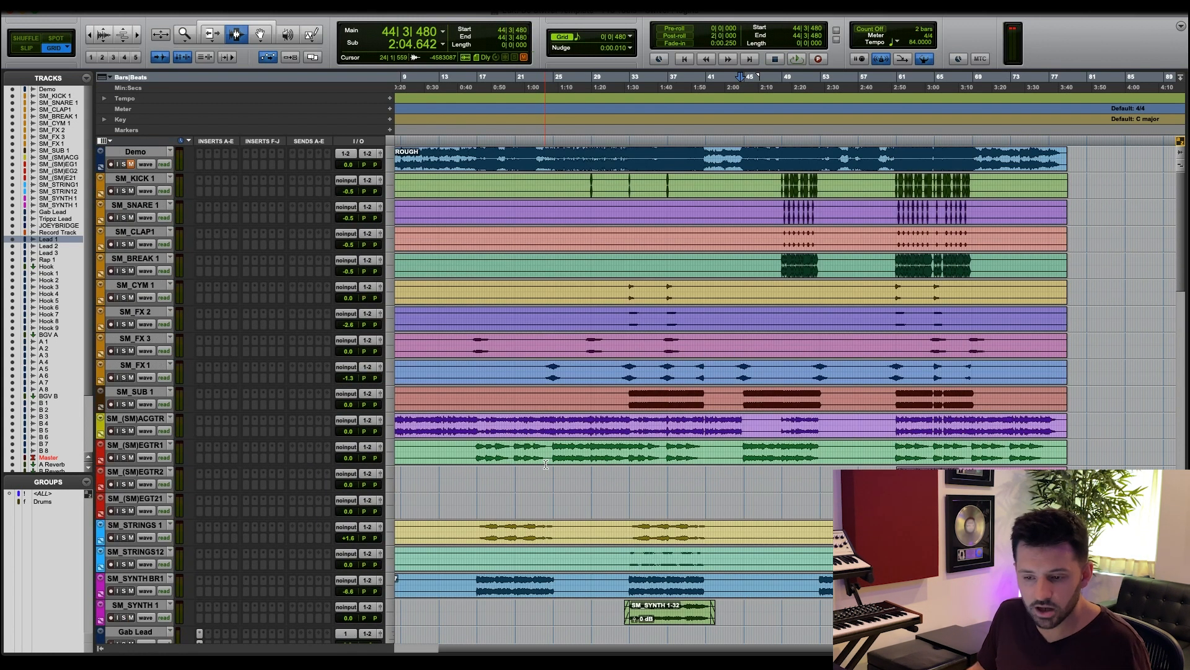
scroll(547, 463, down, 5)
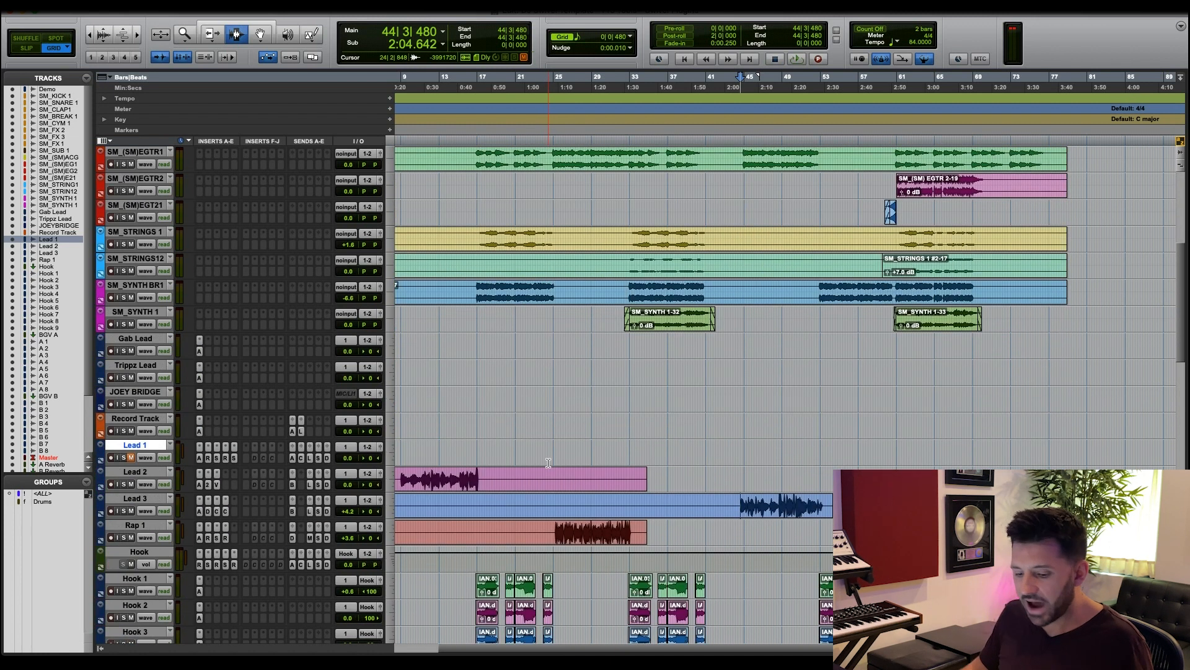
scroll(548, 464, down, 3)
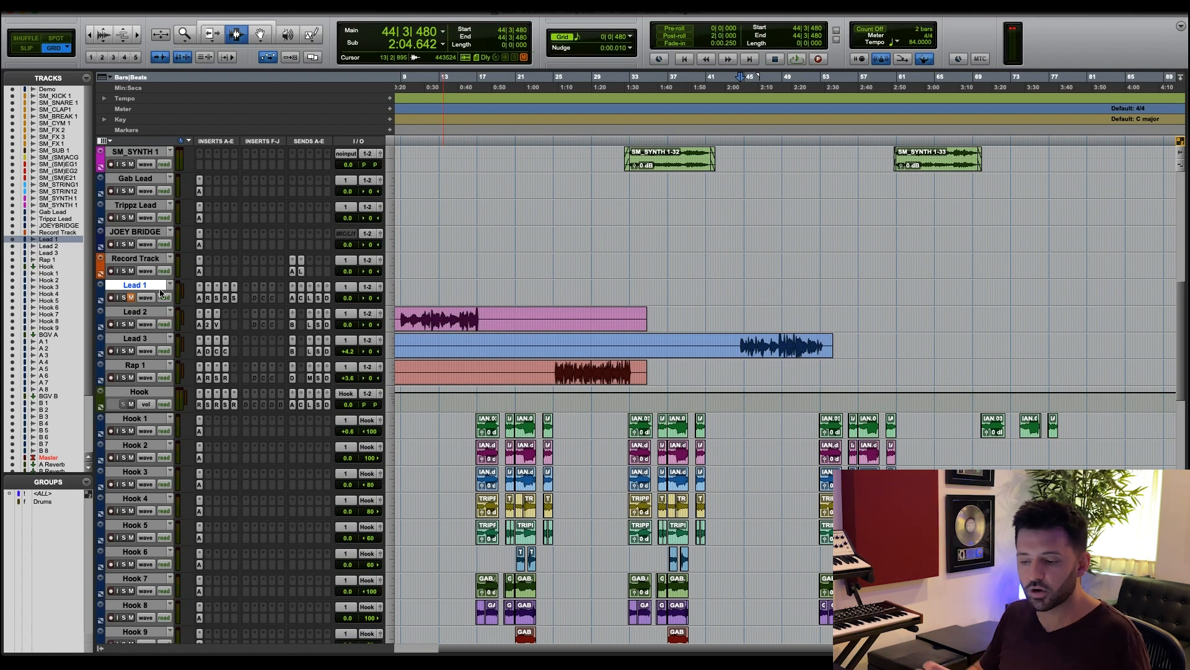
scroll(509, 440, down, 8)
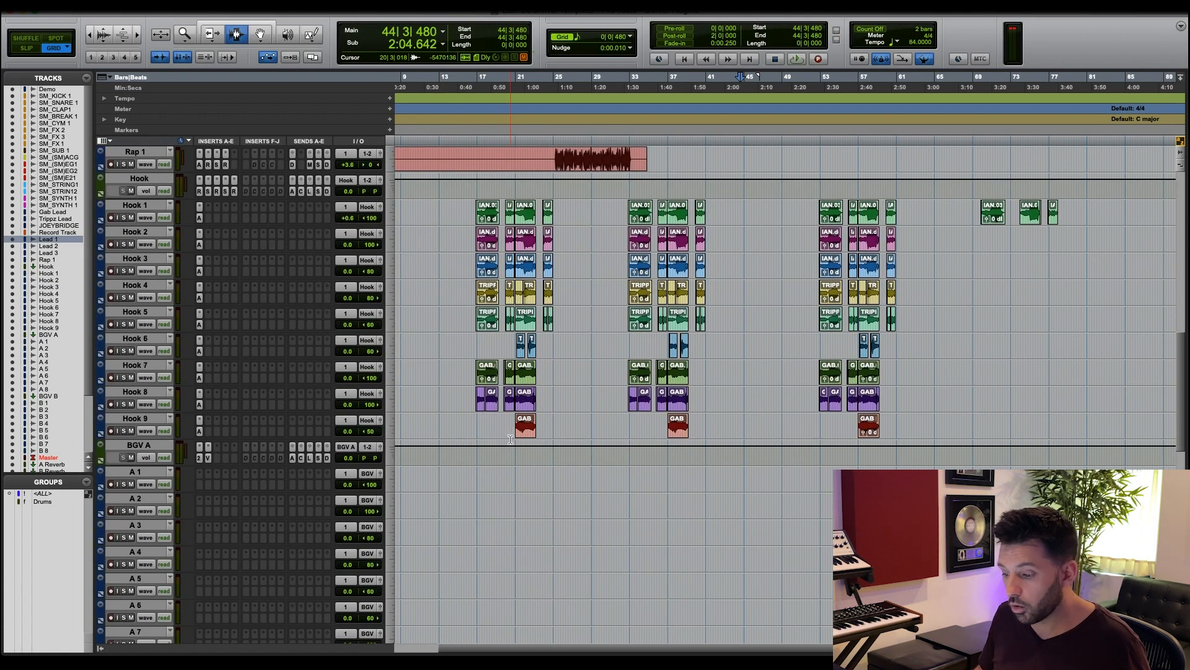